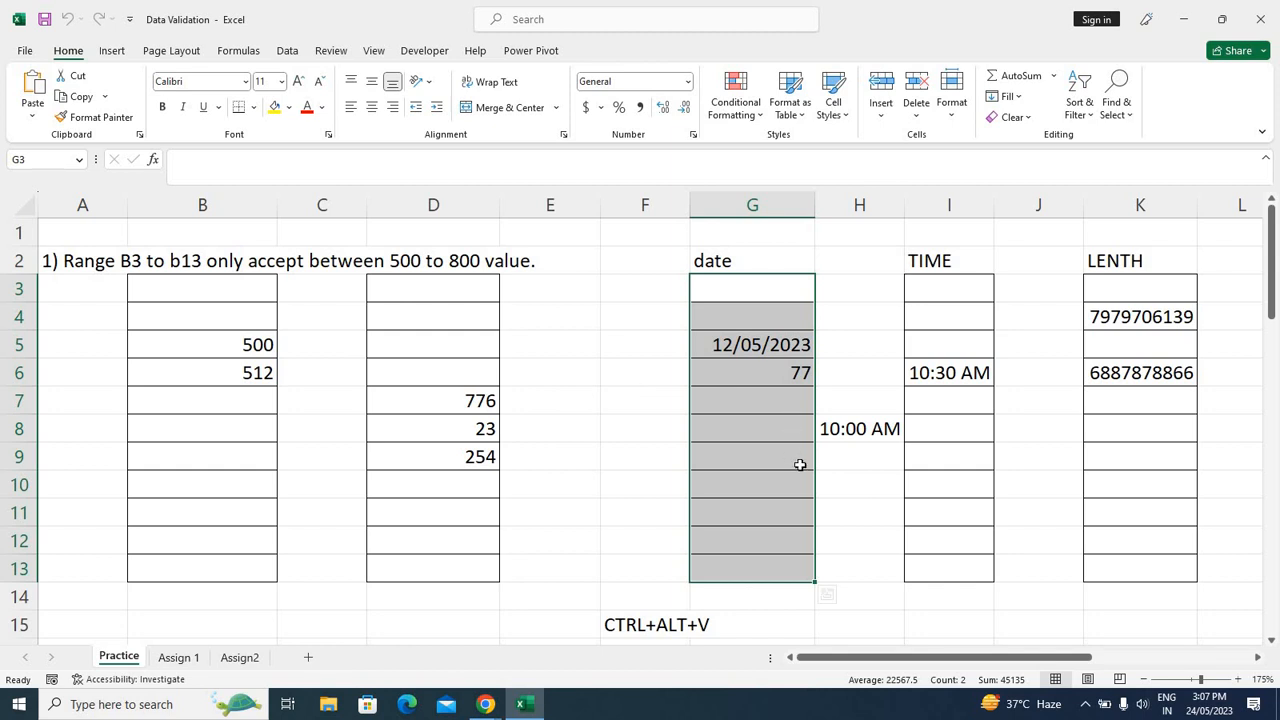
Test the validation rule on cell B9 by trying the values 12 and 211, discarding each entry
click(763, 457)
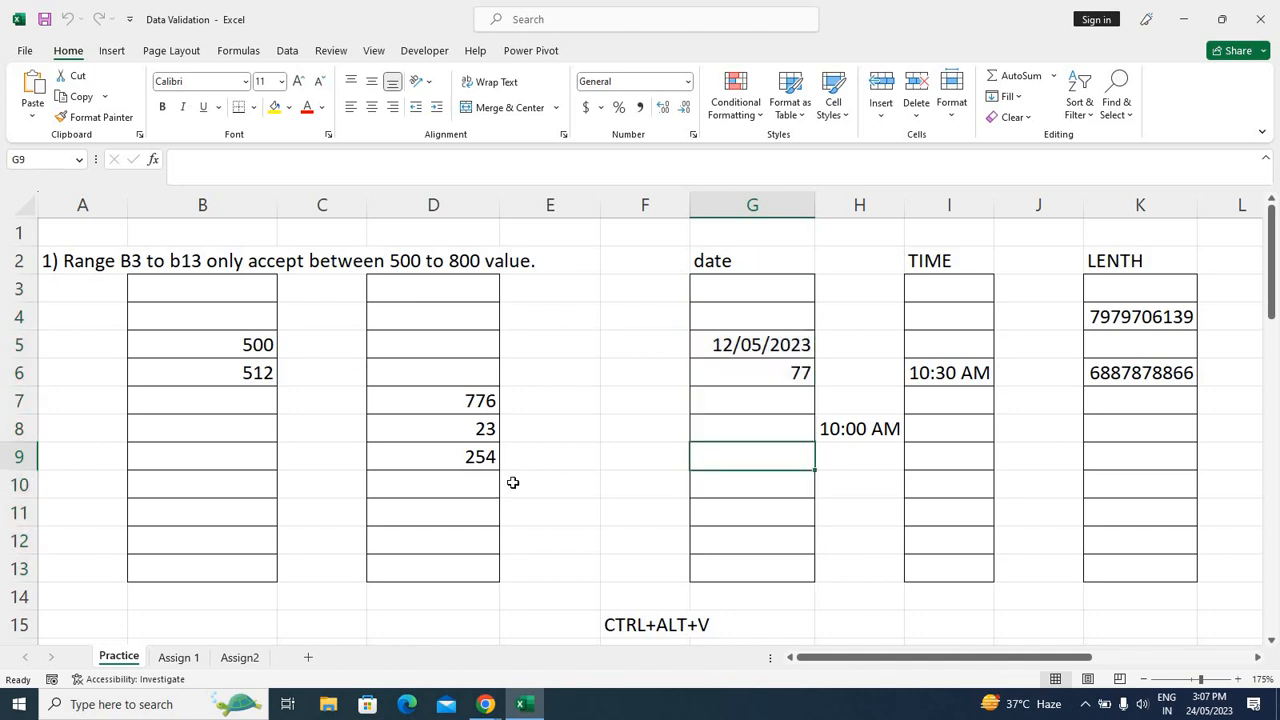
click(193, 453)
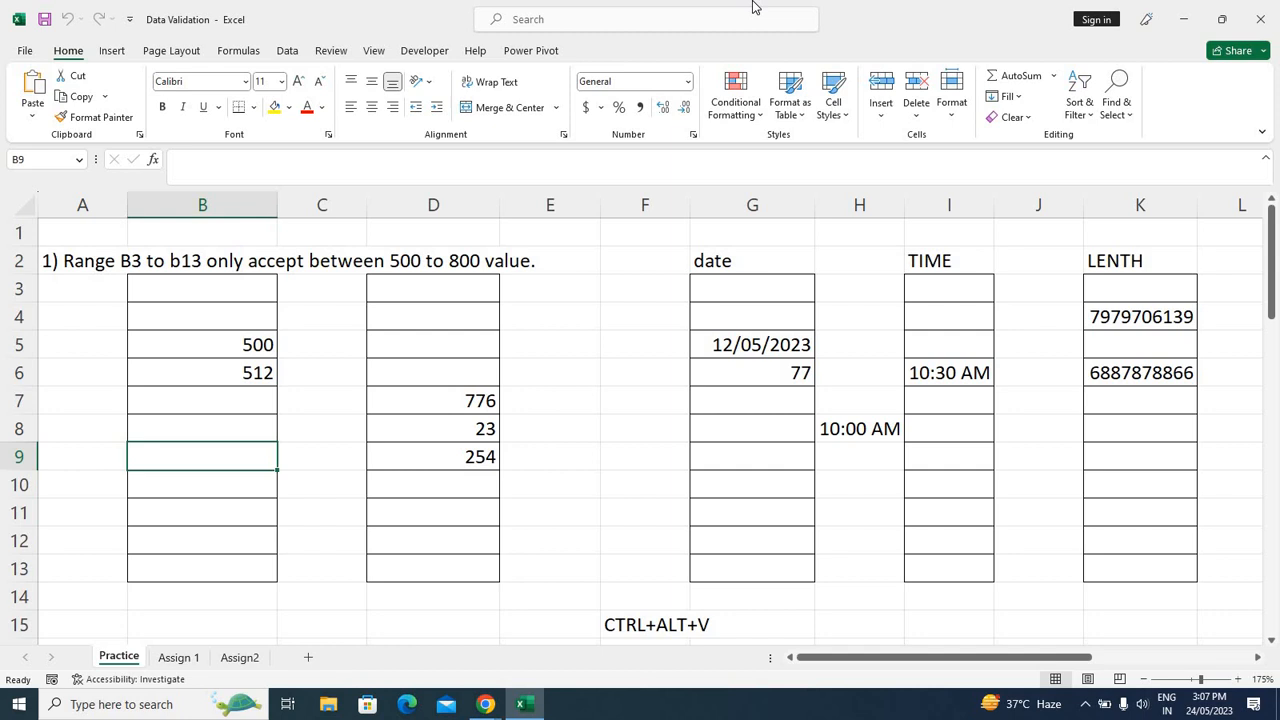
text(12)
key(Return)
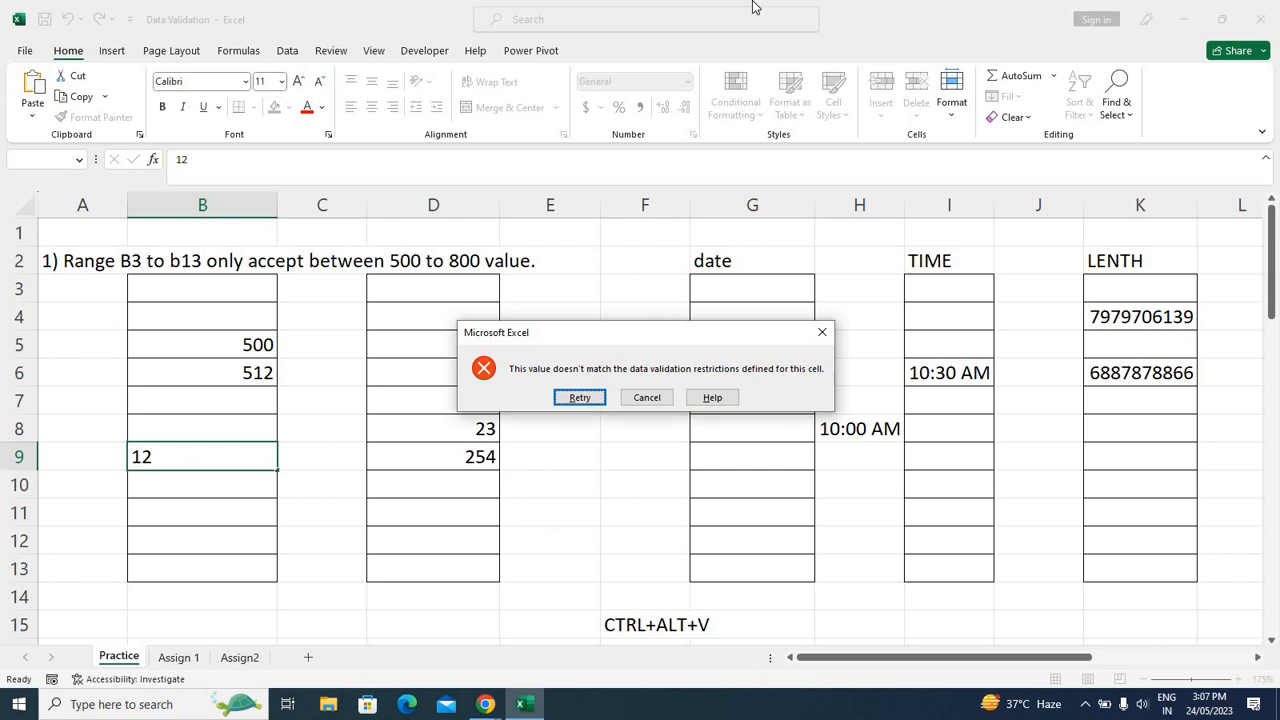
key(Tab)
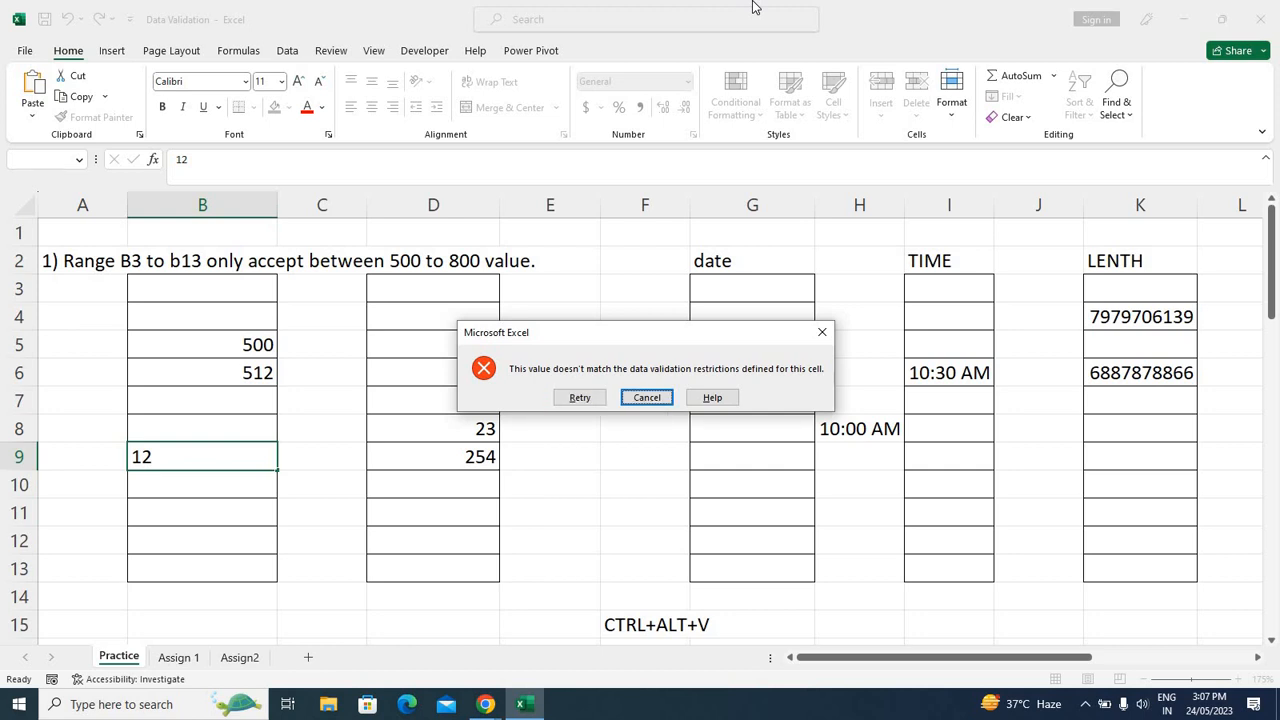
key(Return)
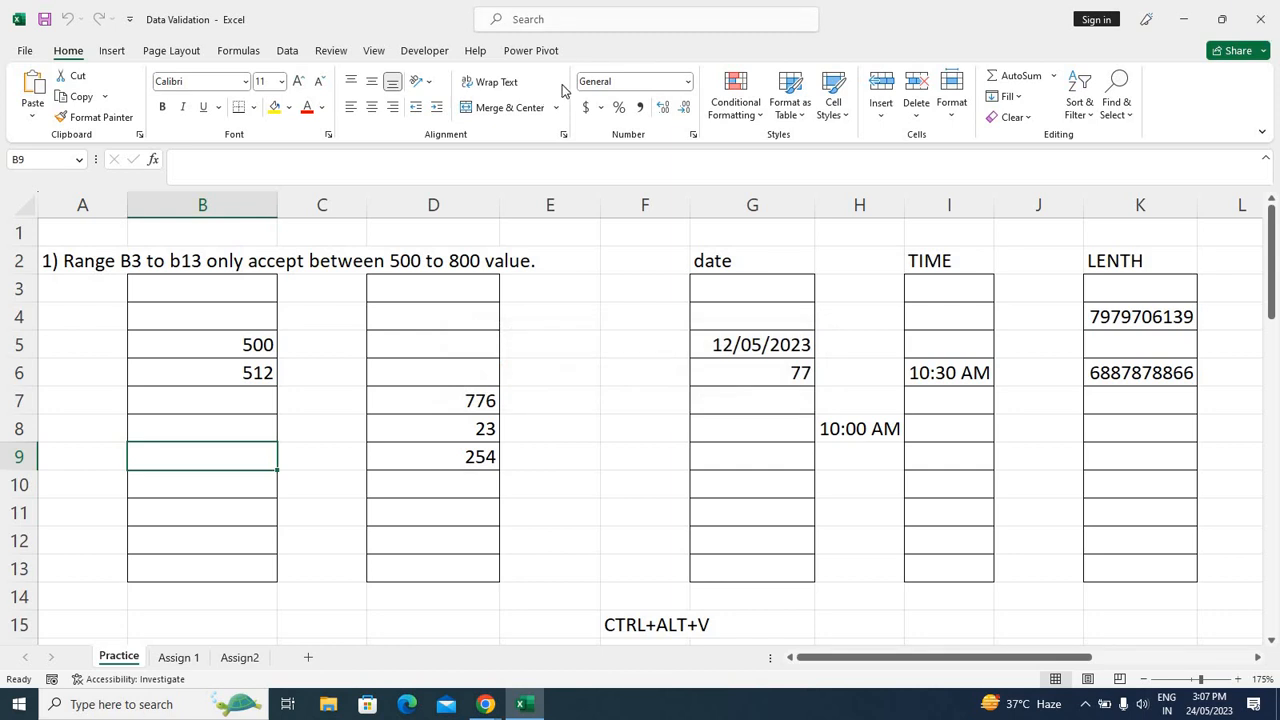
text(211)
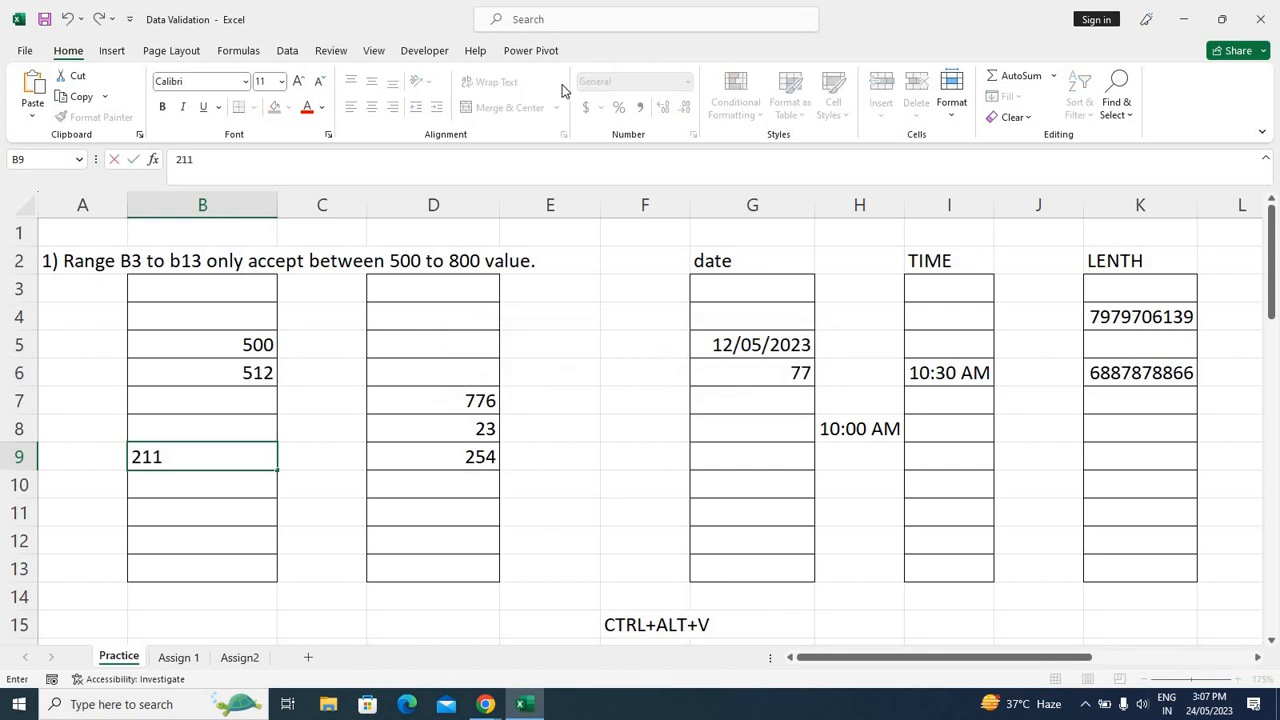
key(Return)
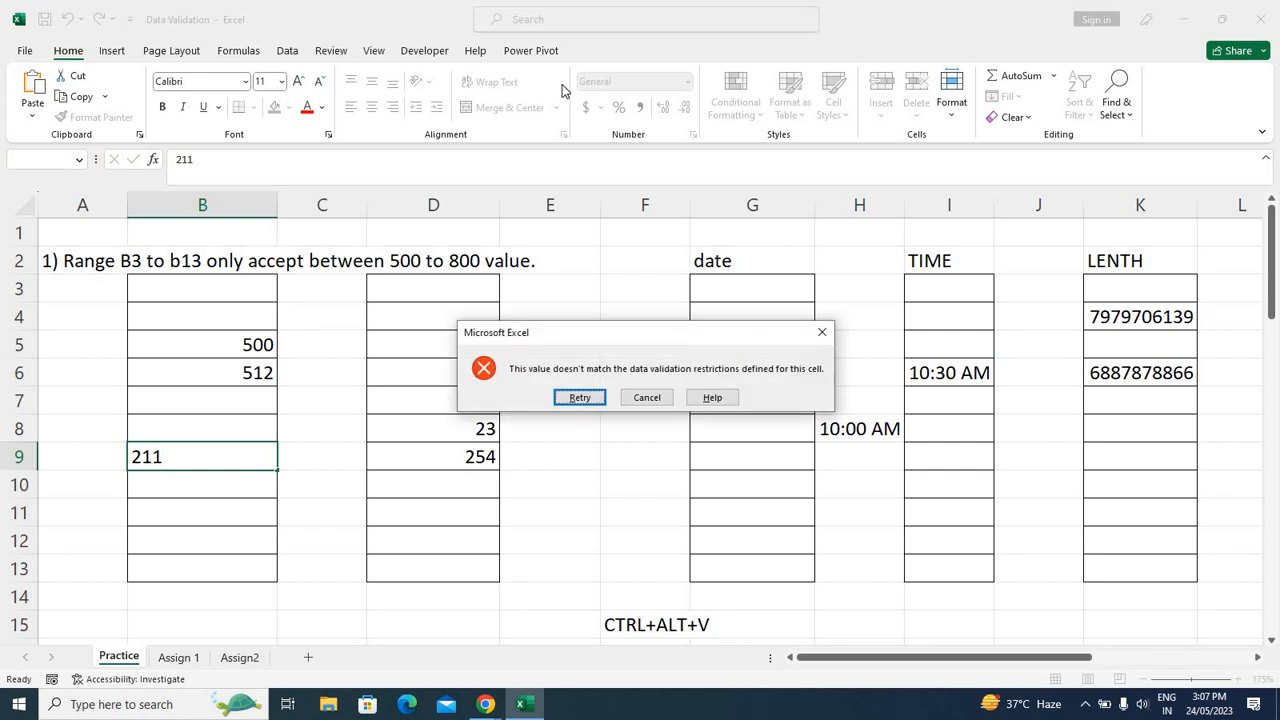
key(Tab)
key(Return)
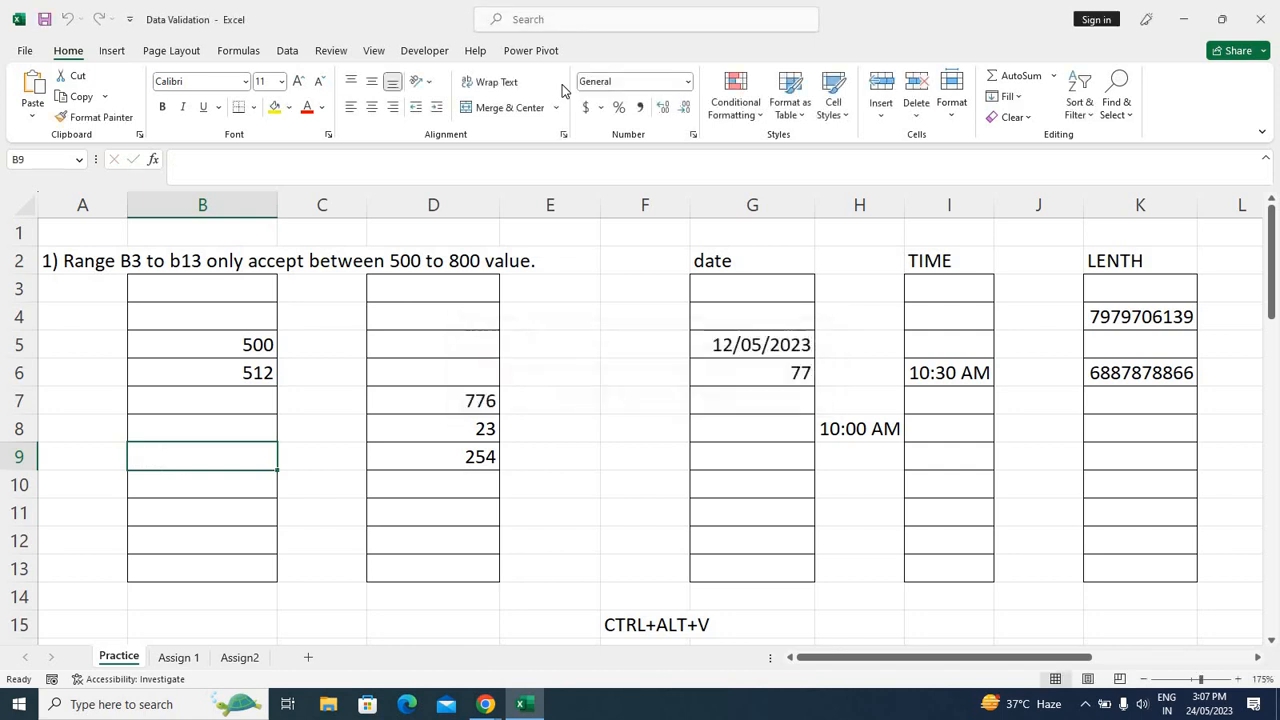
Test the validation rule on cell D5 by trying the value 123, then discard the entry
key(Right)
key(Right)
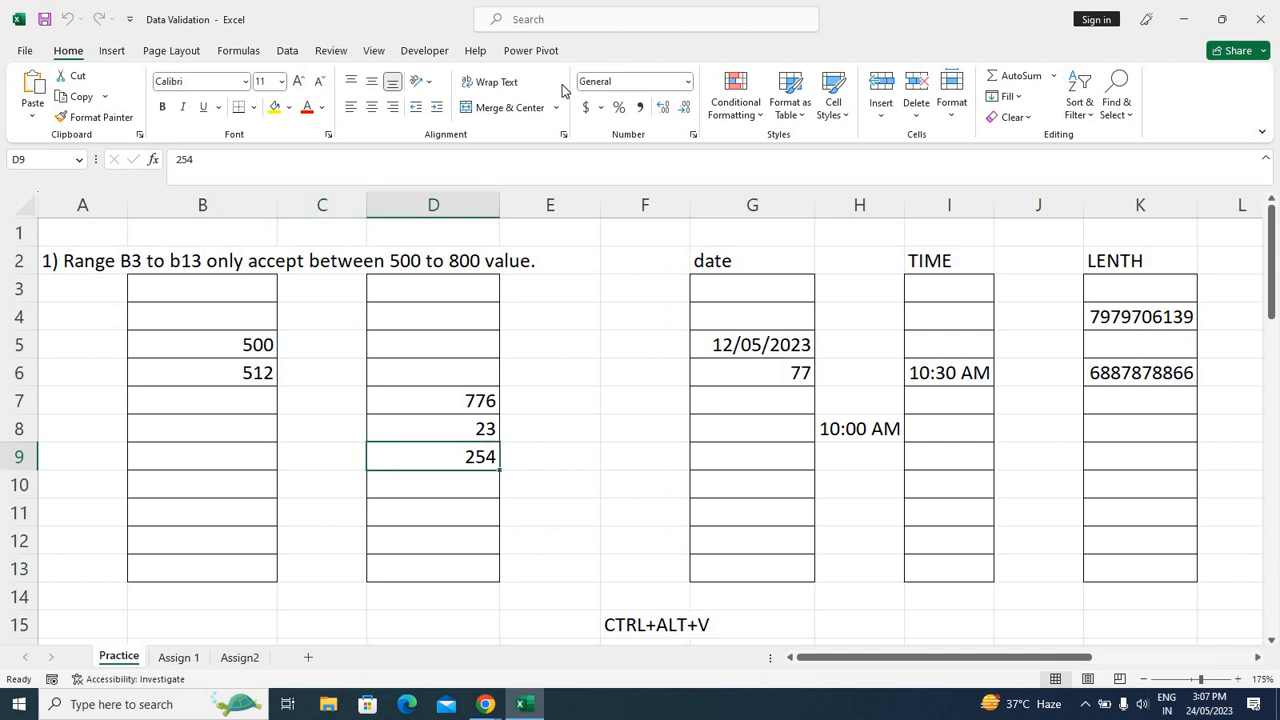
key(Up)
key(Up)
key(Up)
key(Up)
text(123)
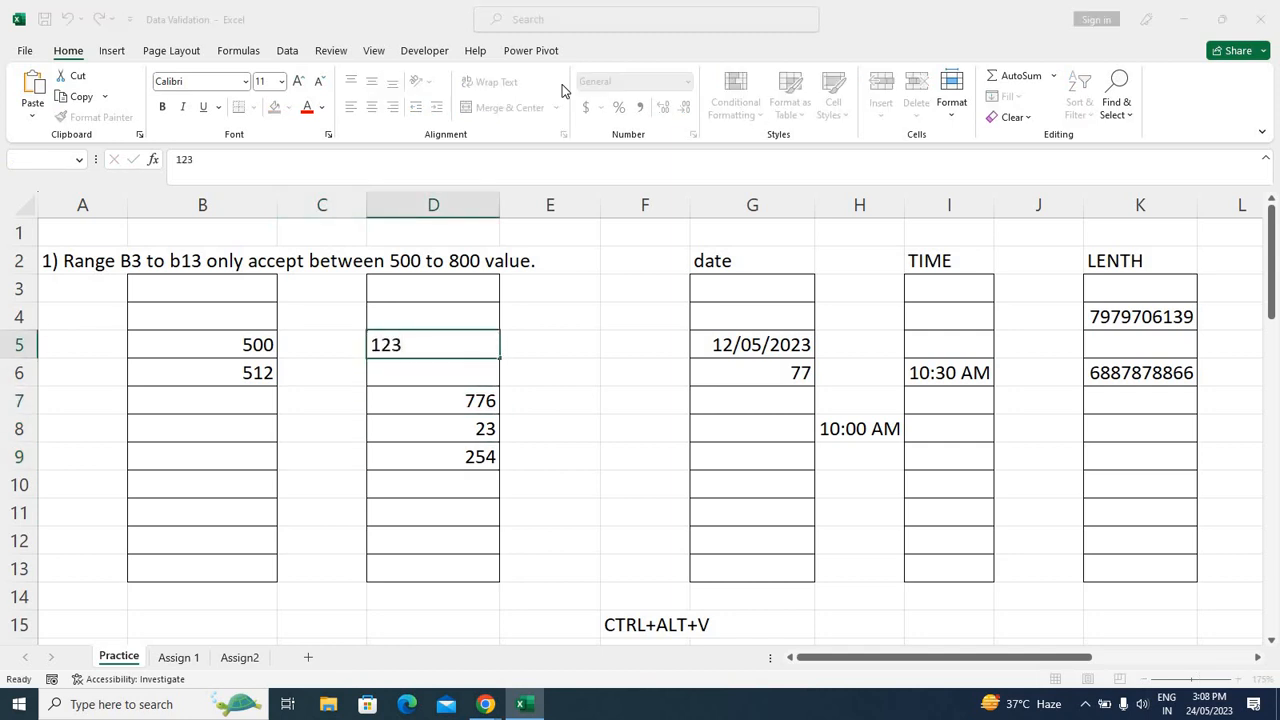
key(Return)
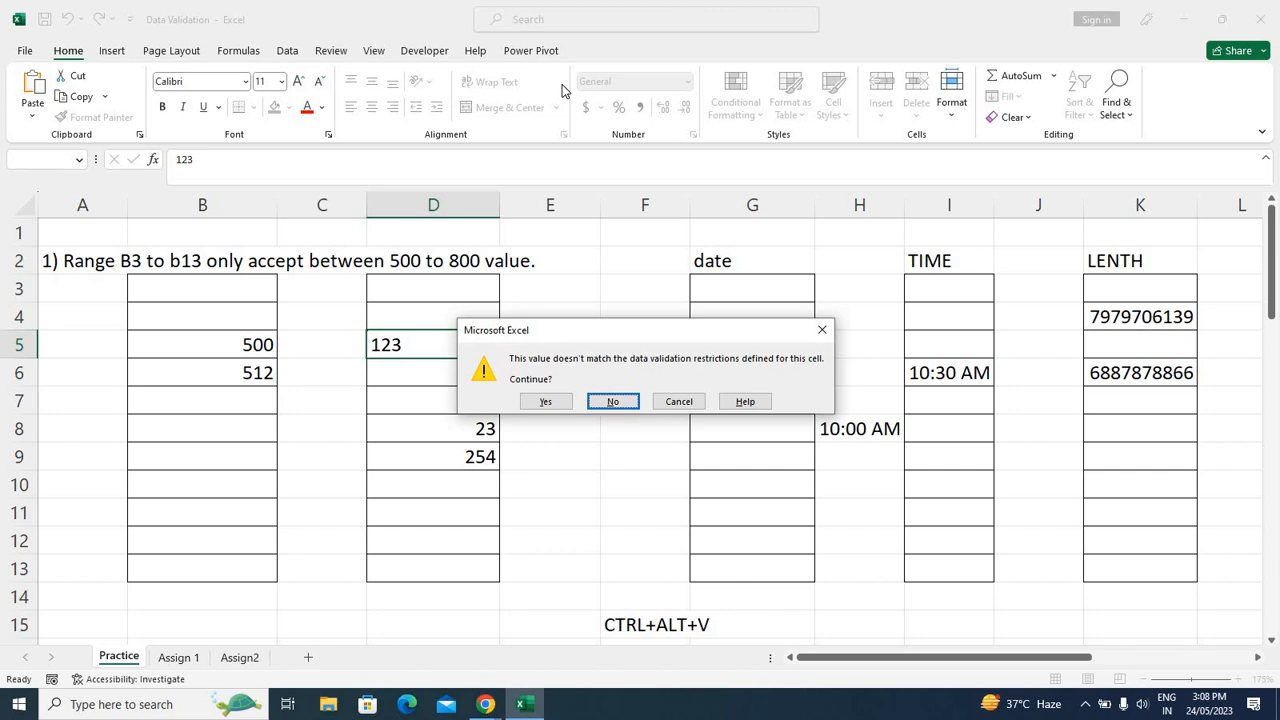
key(Left)
key(Right)
key(Right)
key(Left)
key(Left)
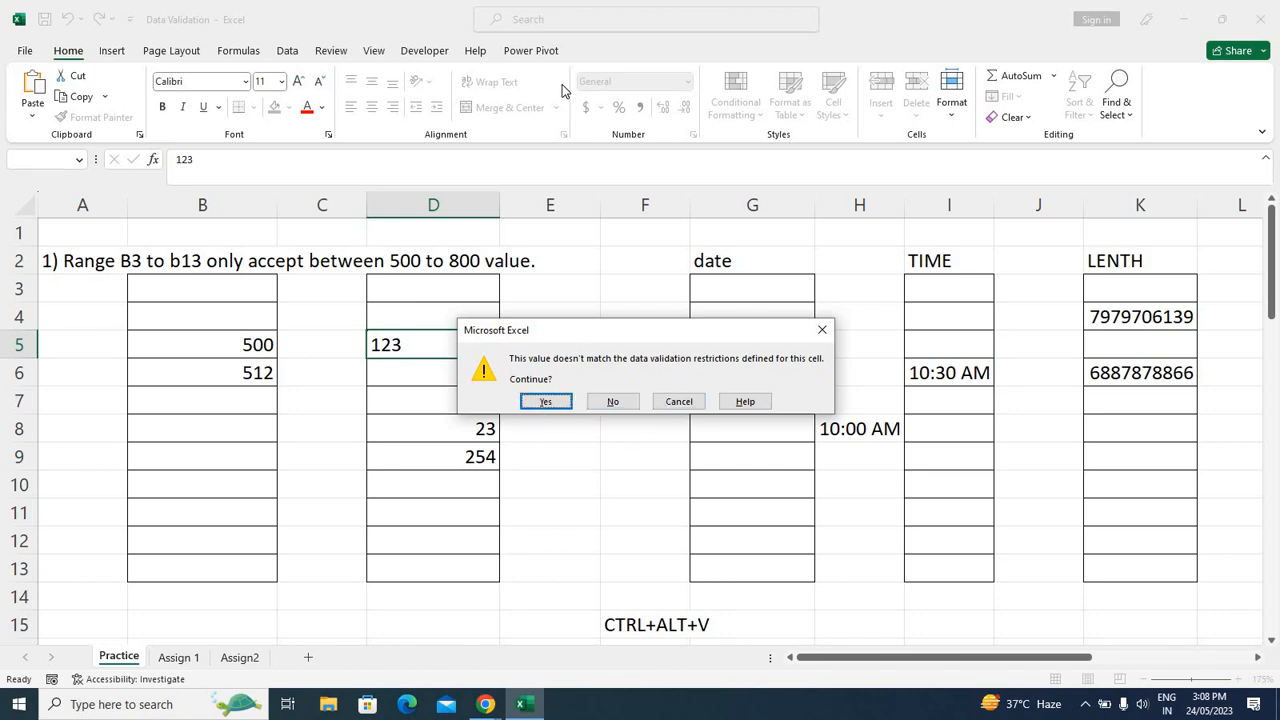
key(Right)
key(Right)
key(Return)
Try to replace the value in cell B5 with 12, then discard the entry
key(Left)
key(Left)
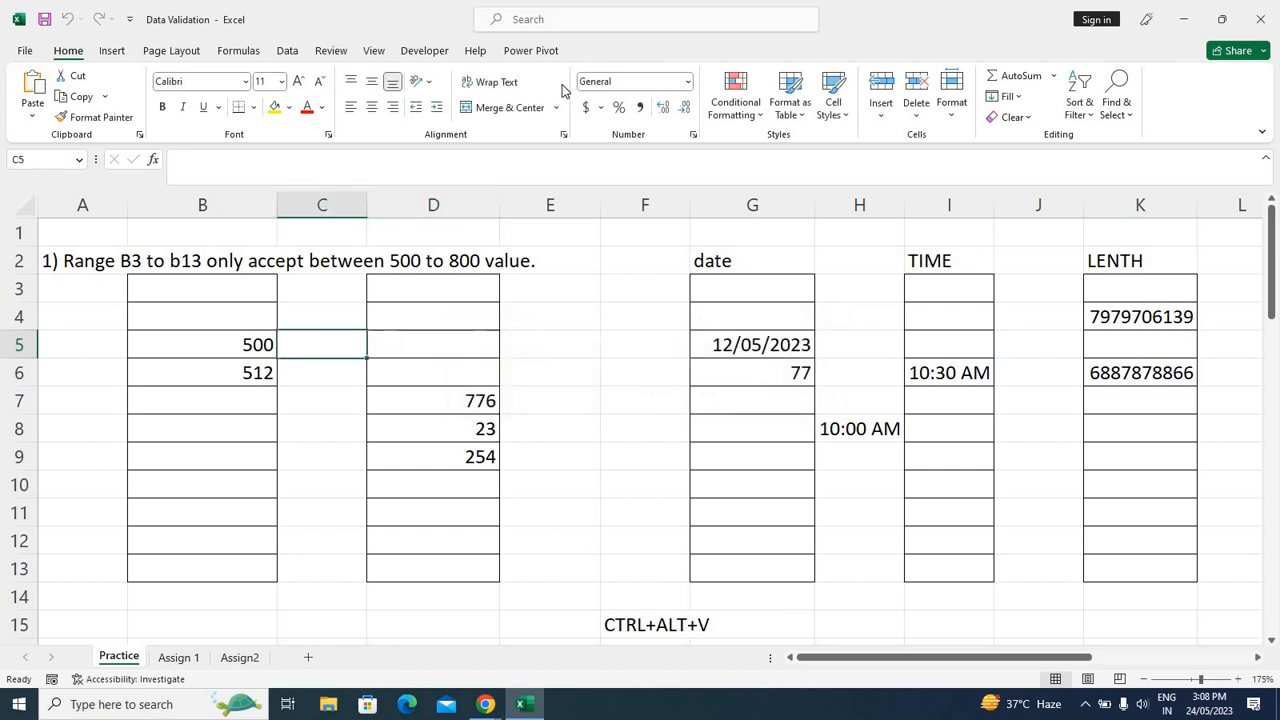
text(12)
key(Return)
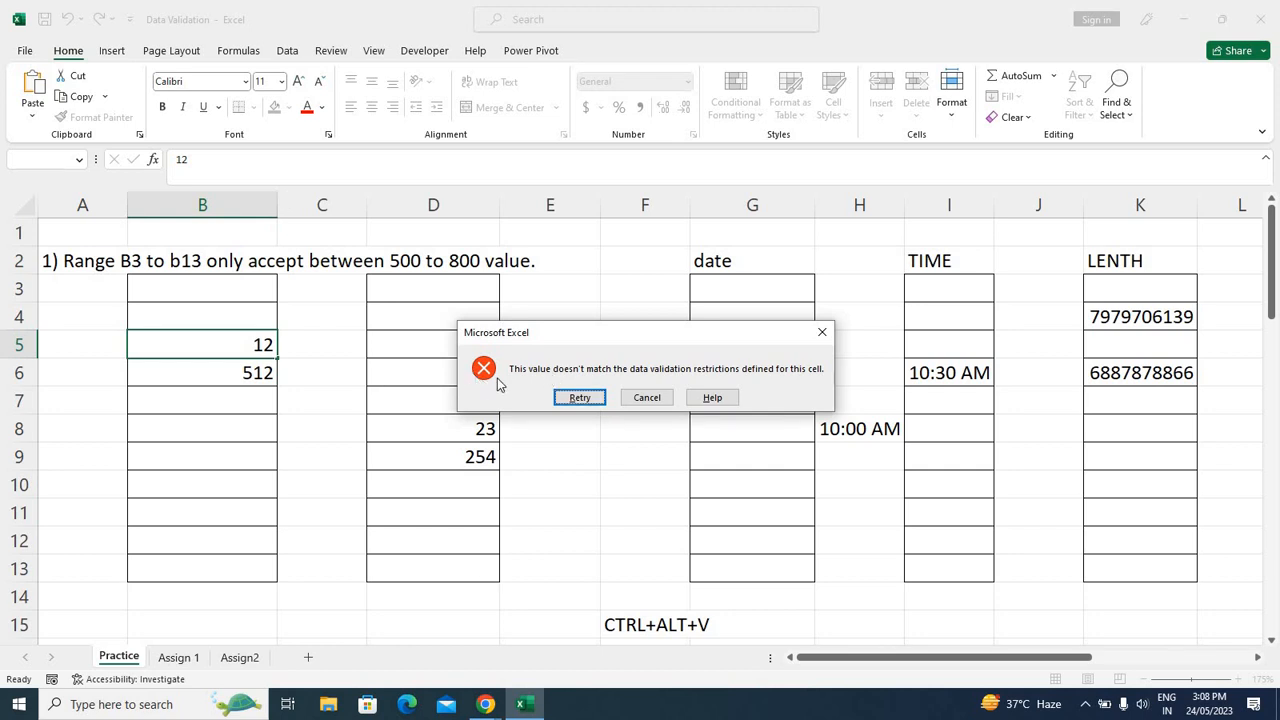
click(647, 398)
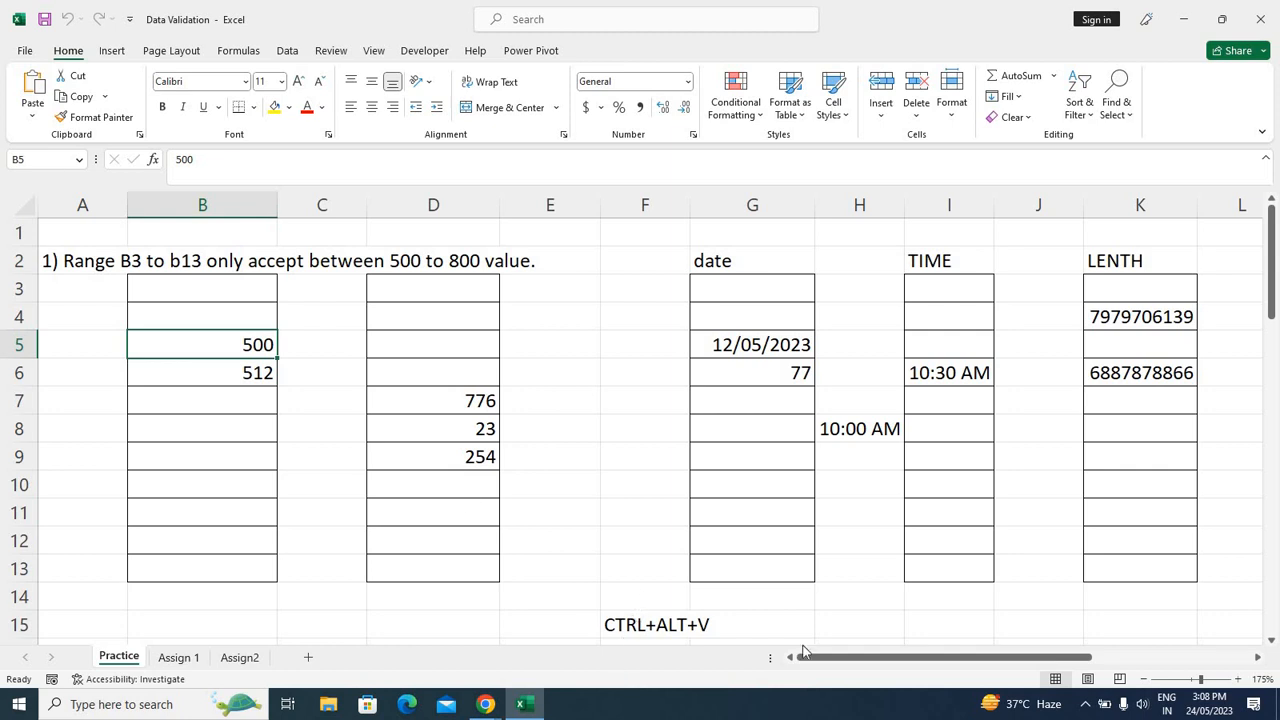
Apply data validation to B3:B13 allowing only whole numbers between a minimum of 500 and a maximum of 800
drag(223, 296, 231, 563)
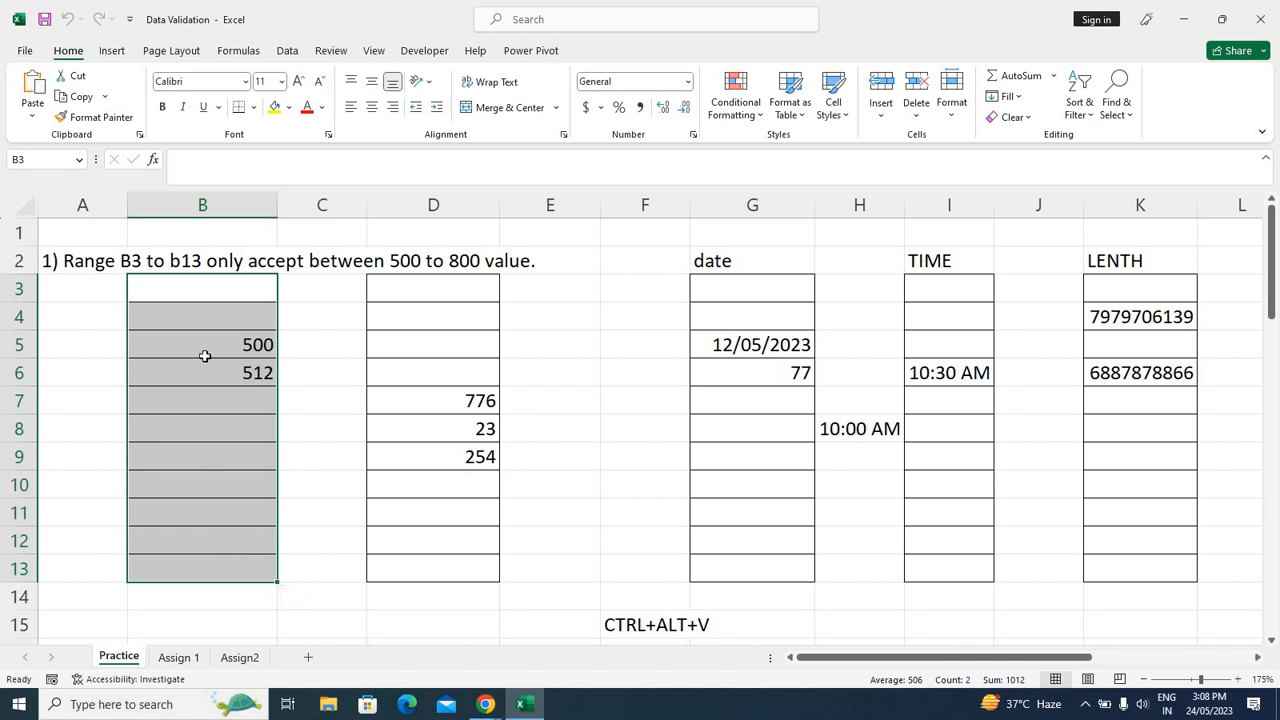
click(287, 52)
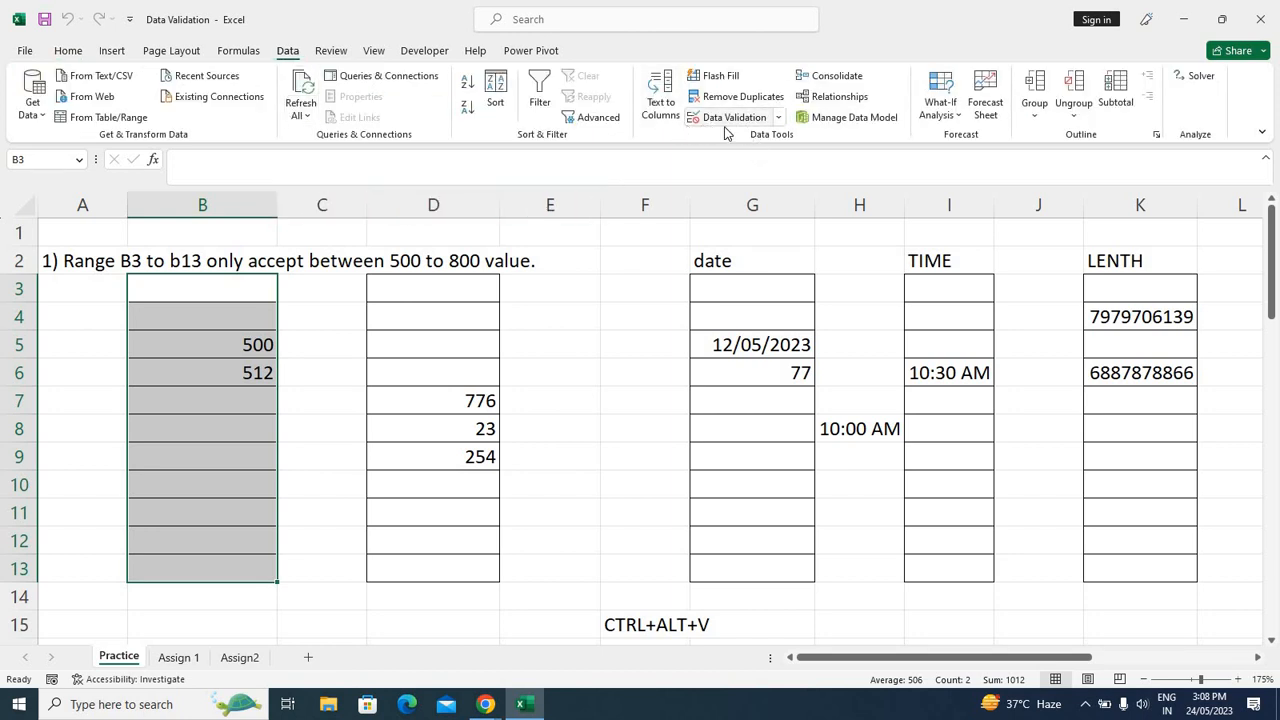
click(779, 118)
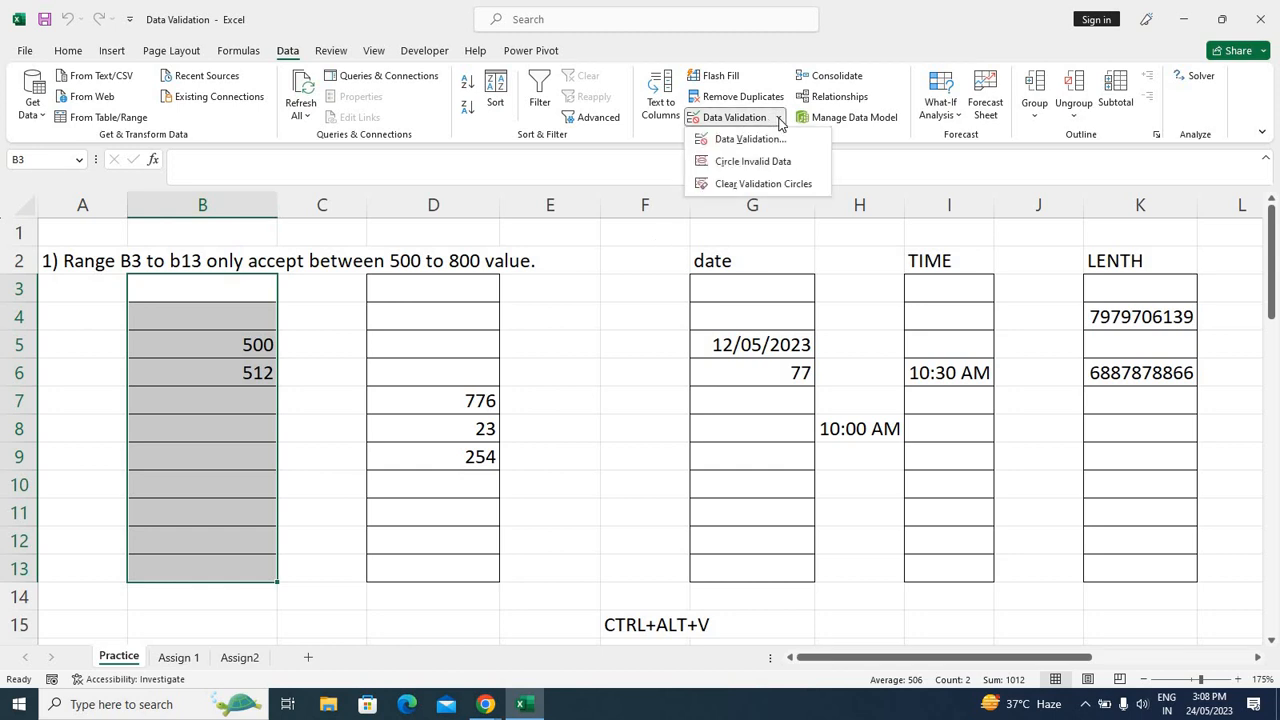
click(733, 141)
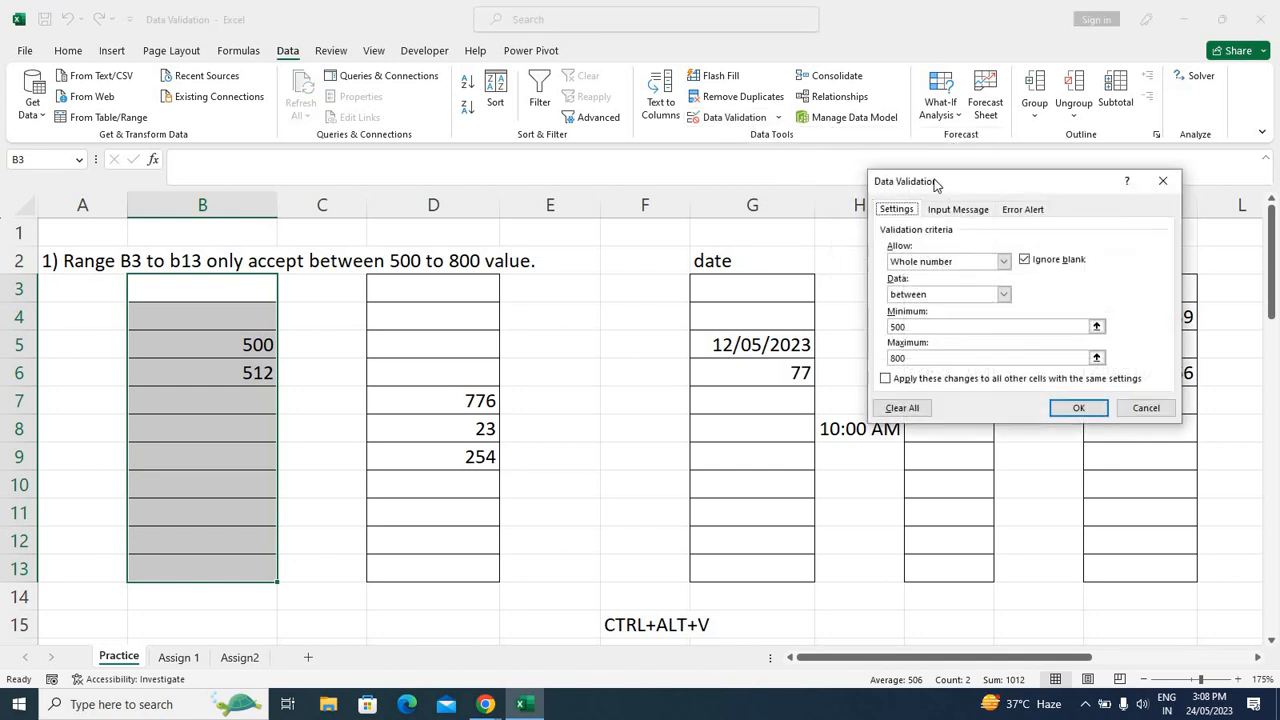
drag(866, 188, 522, 177)
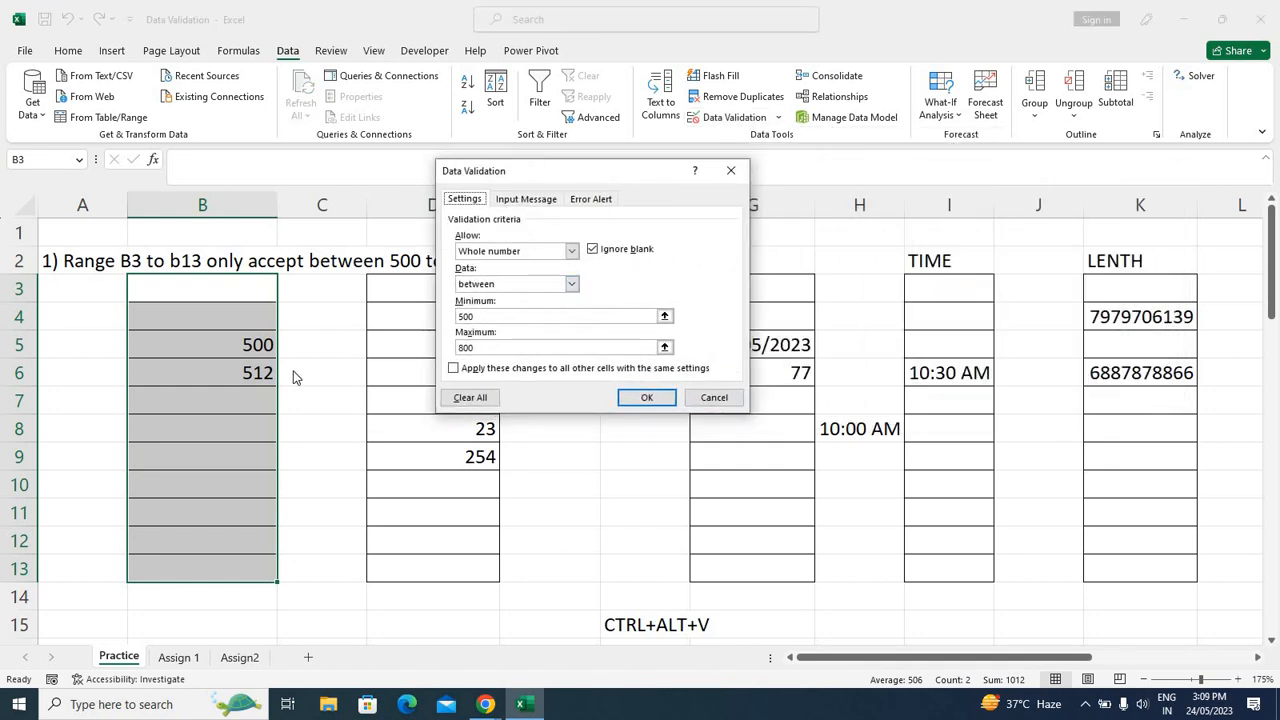
click(525, 251)
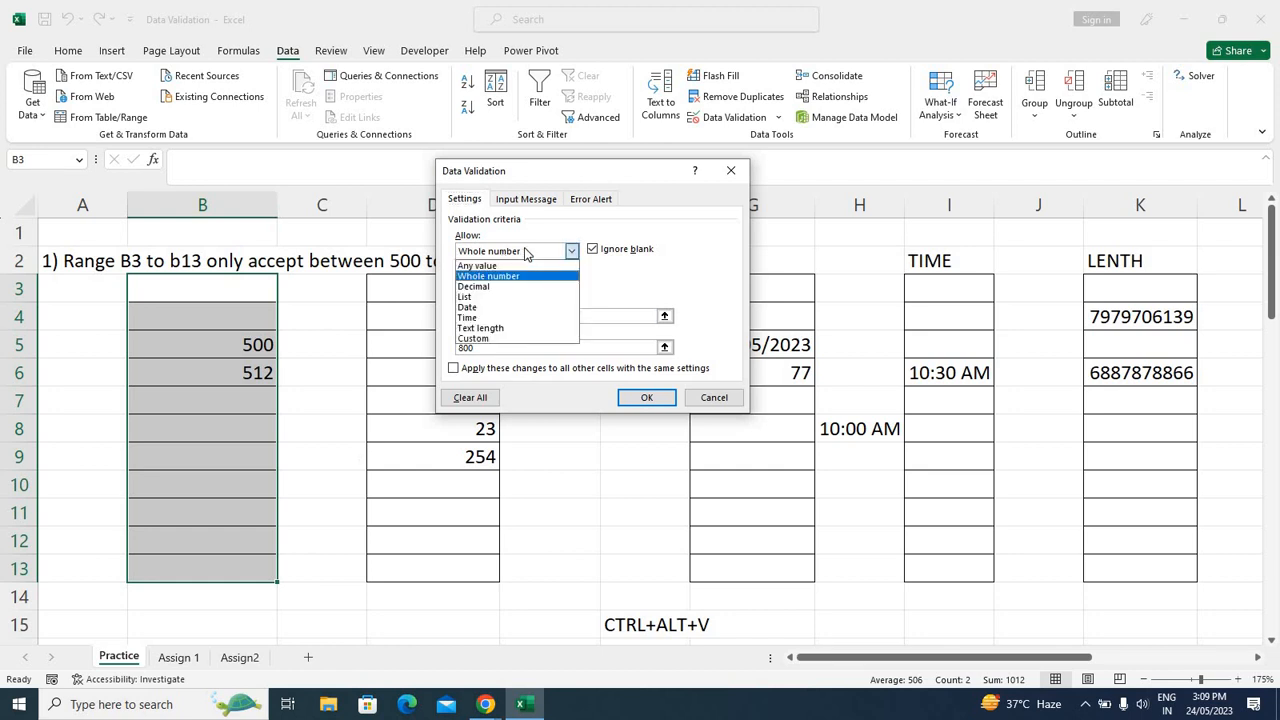
click(514, 276)
click(505, 284)
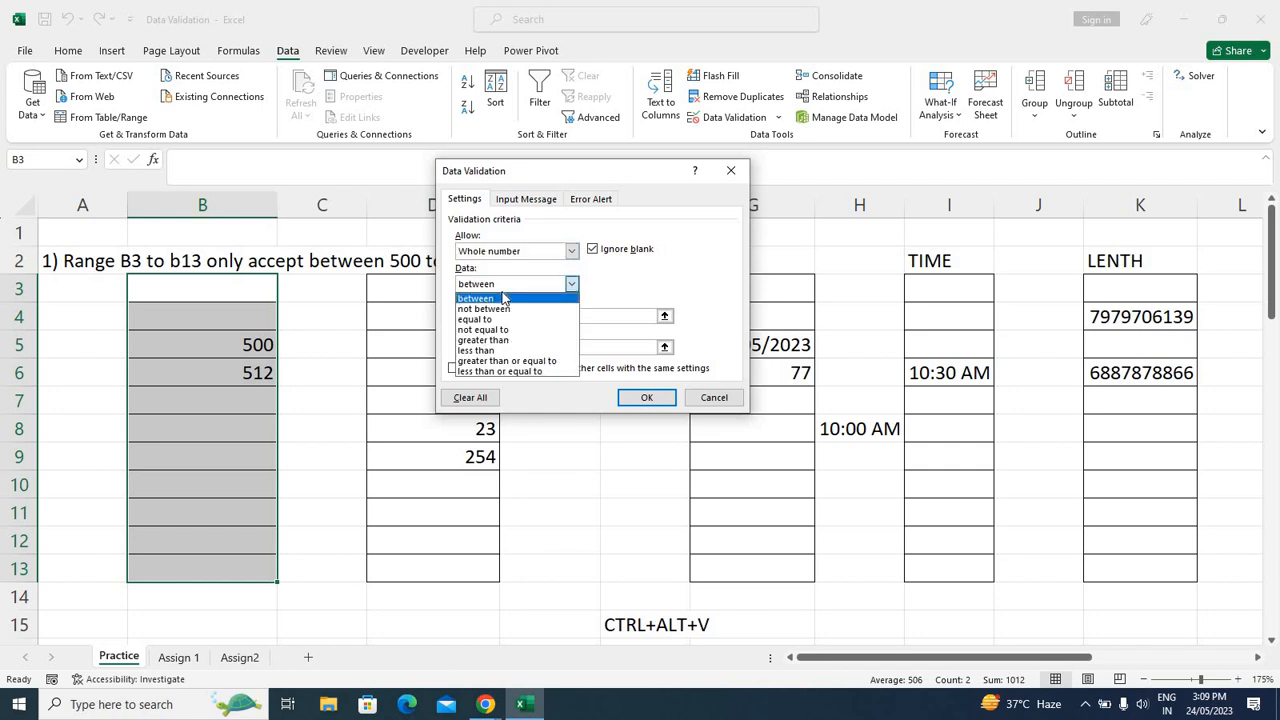
click(505, 298)
click(498, 317)
click(498, 348)
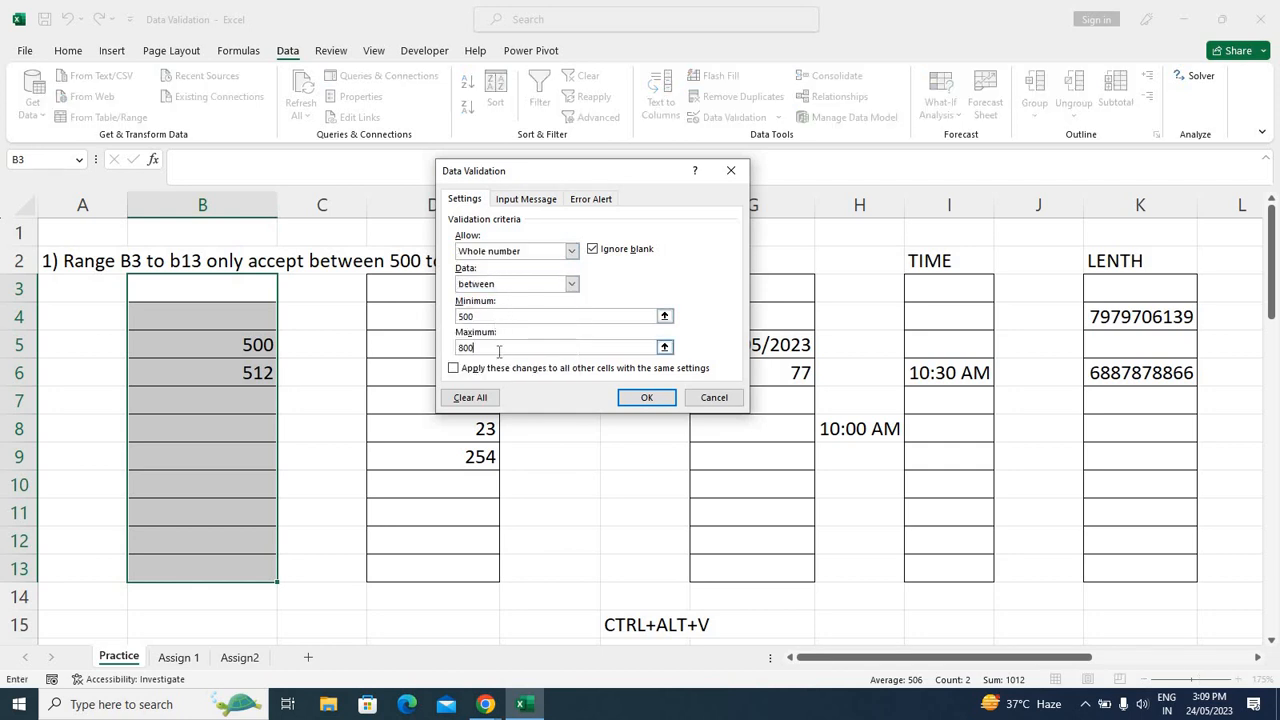
click(646, 397)
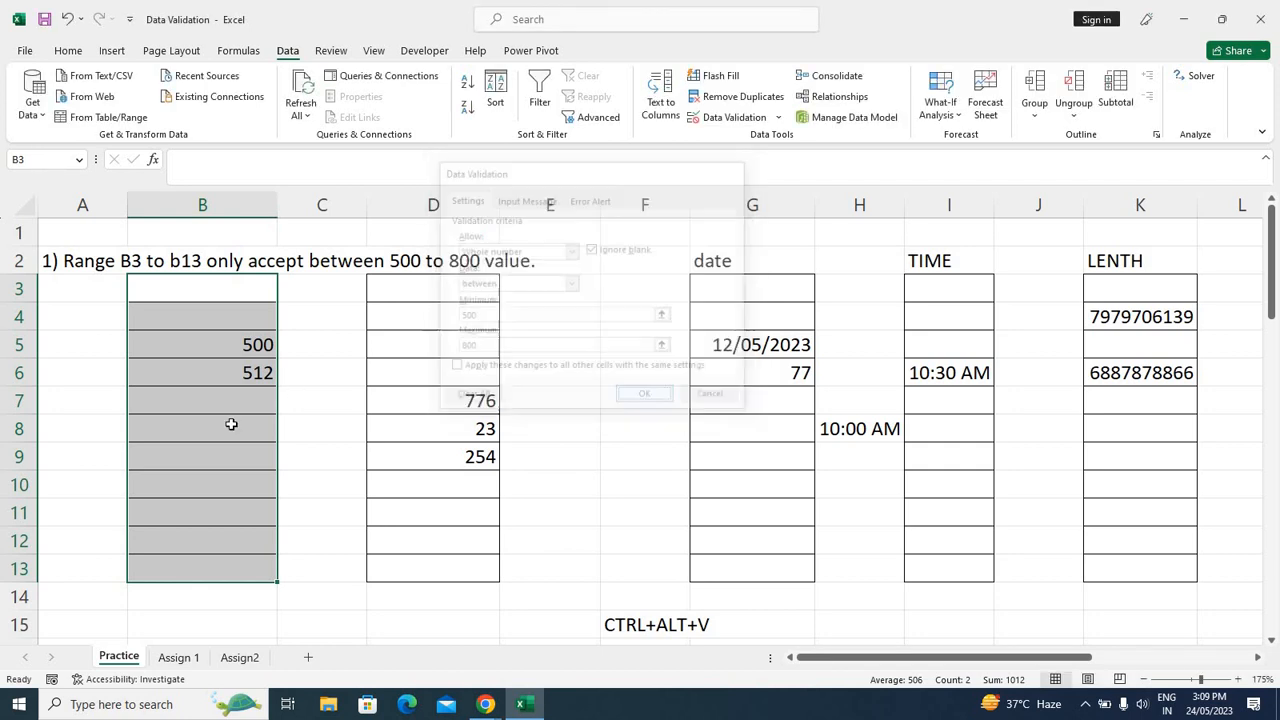
Test the rule on cell B8 with 321, discard that entry, and enter 533 instead
click(231, 428)
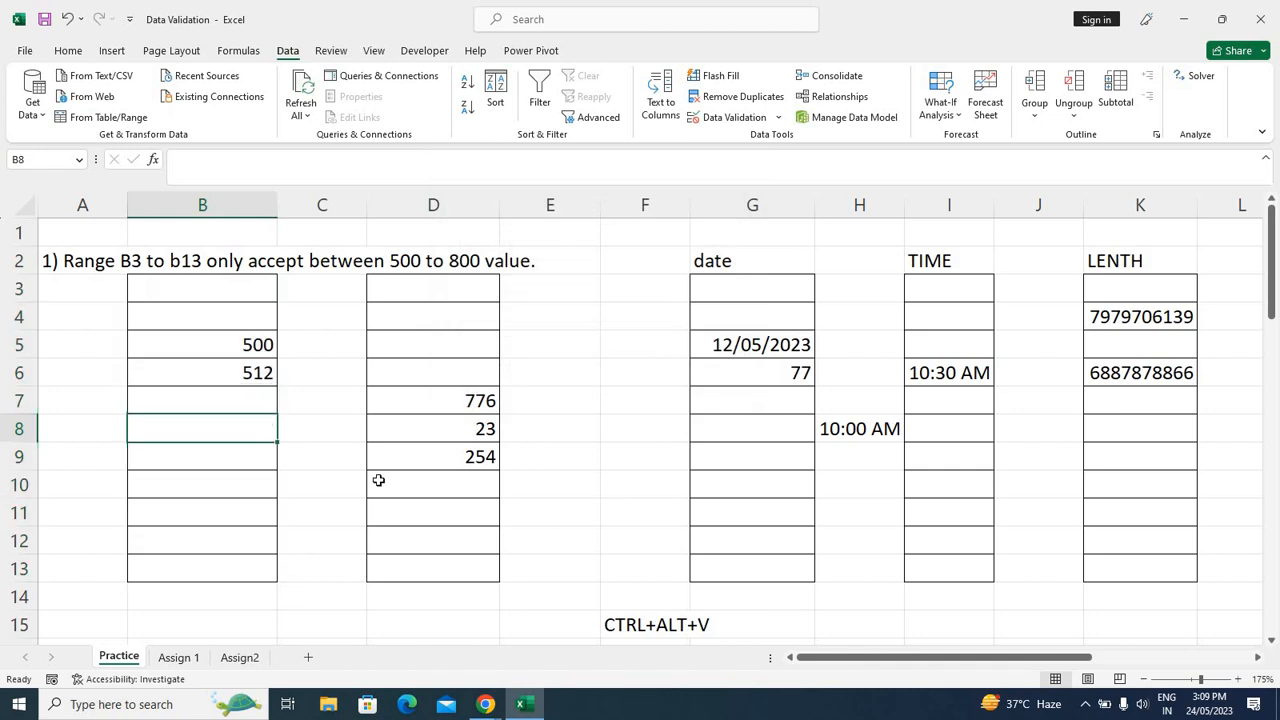
text(321)
key(Return)
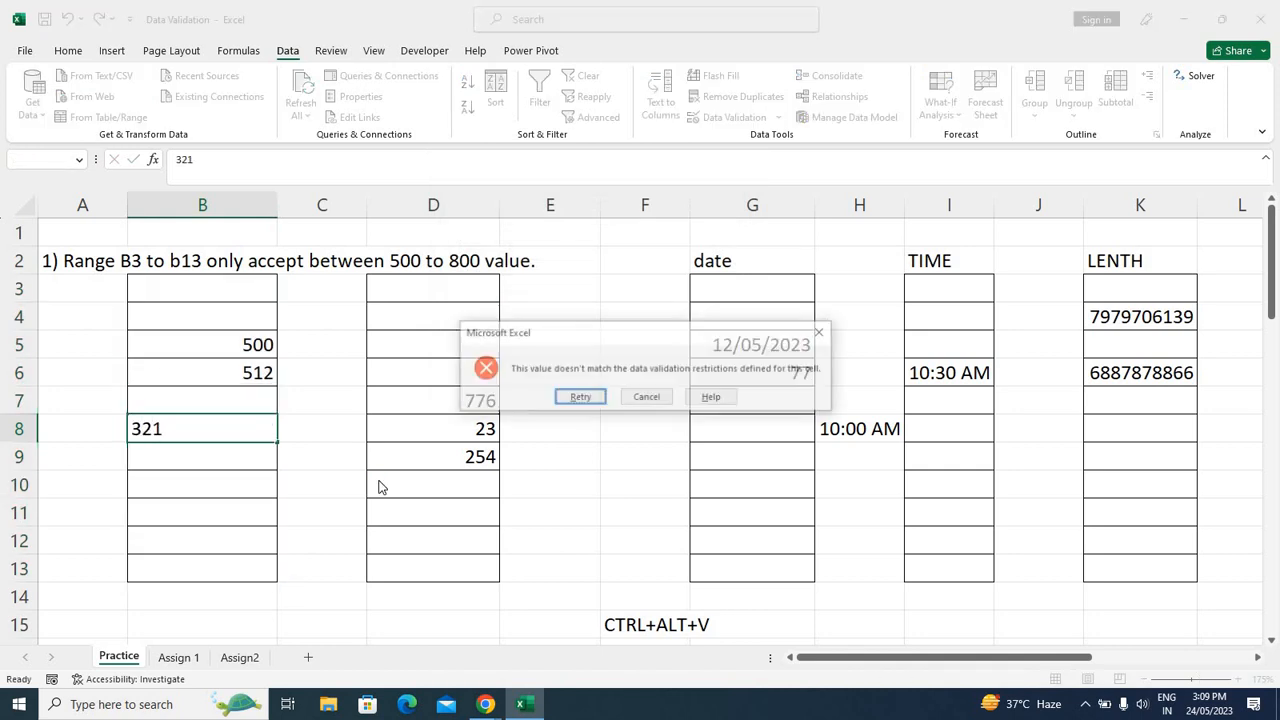
key(Tab)
key(Return)
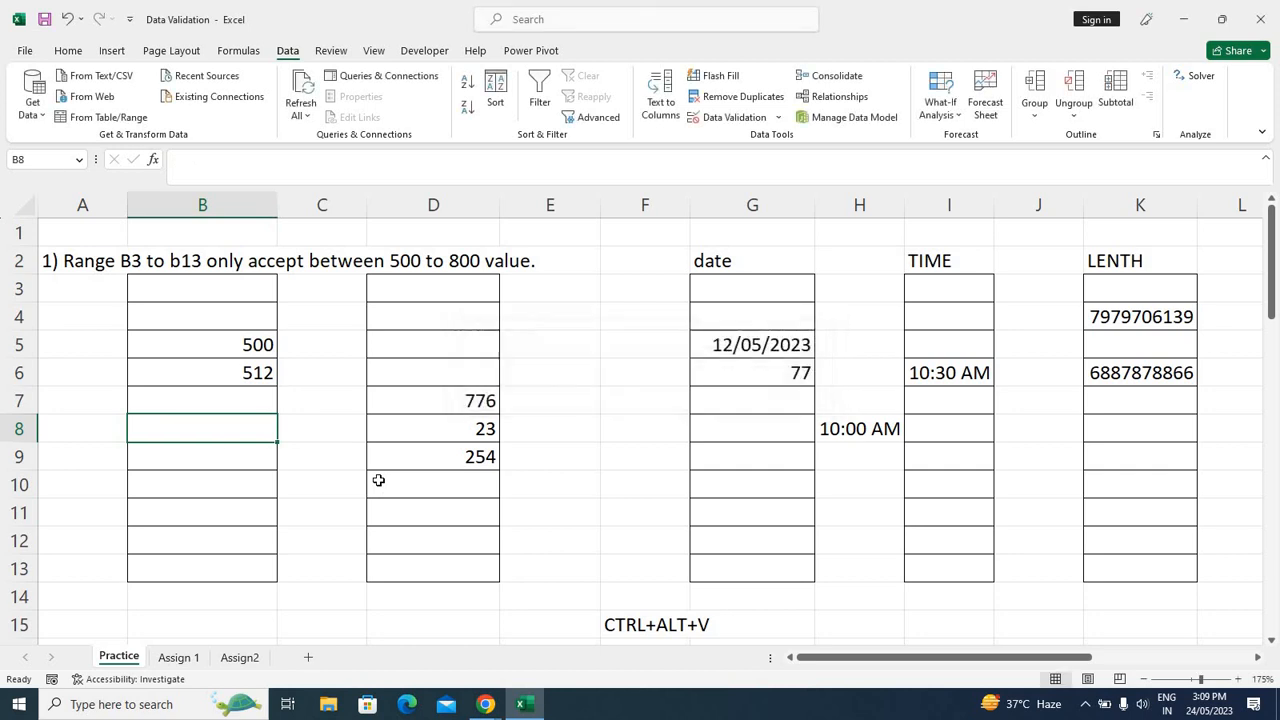
text(533)
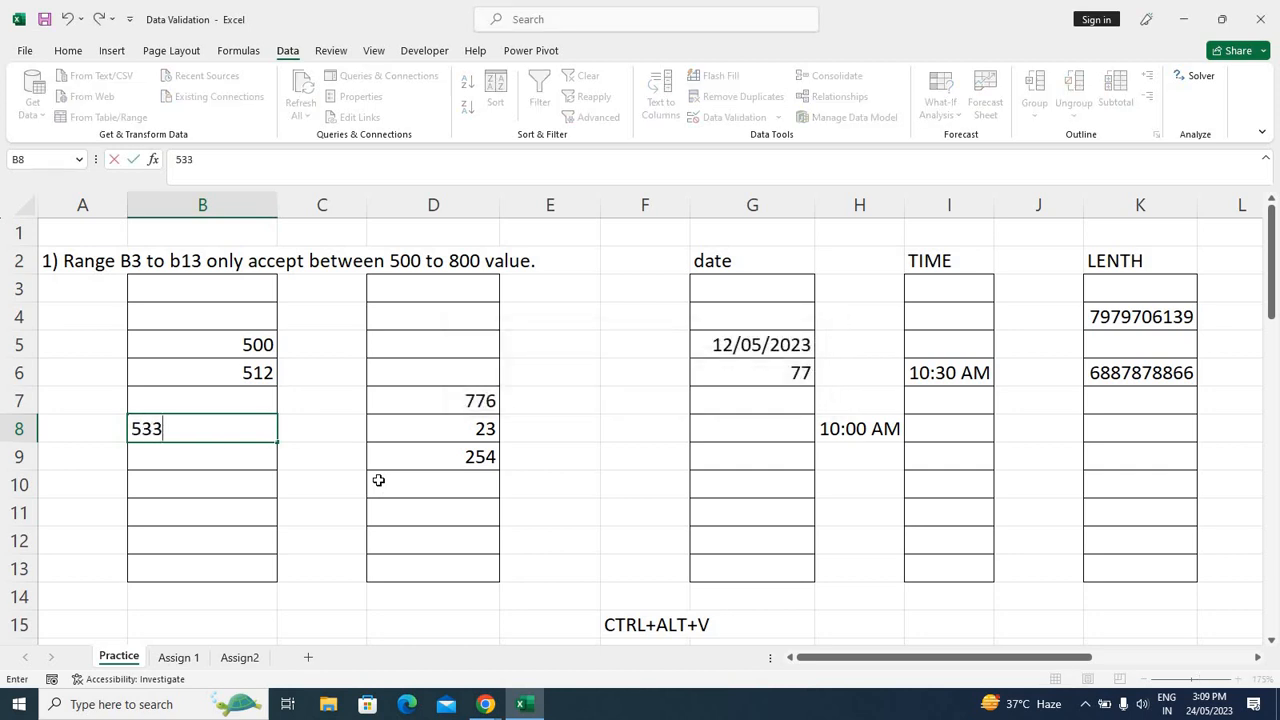
key(Return)
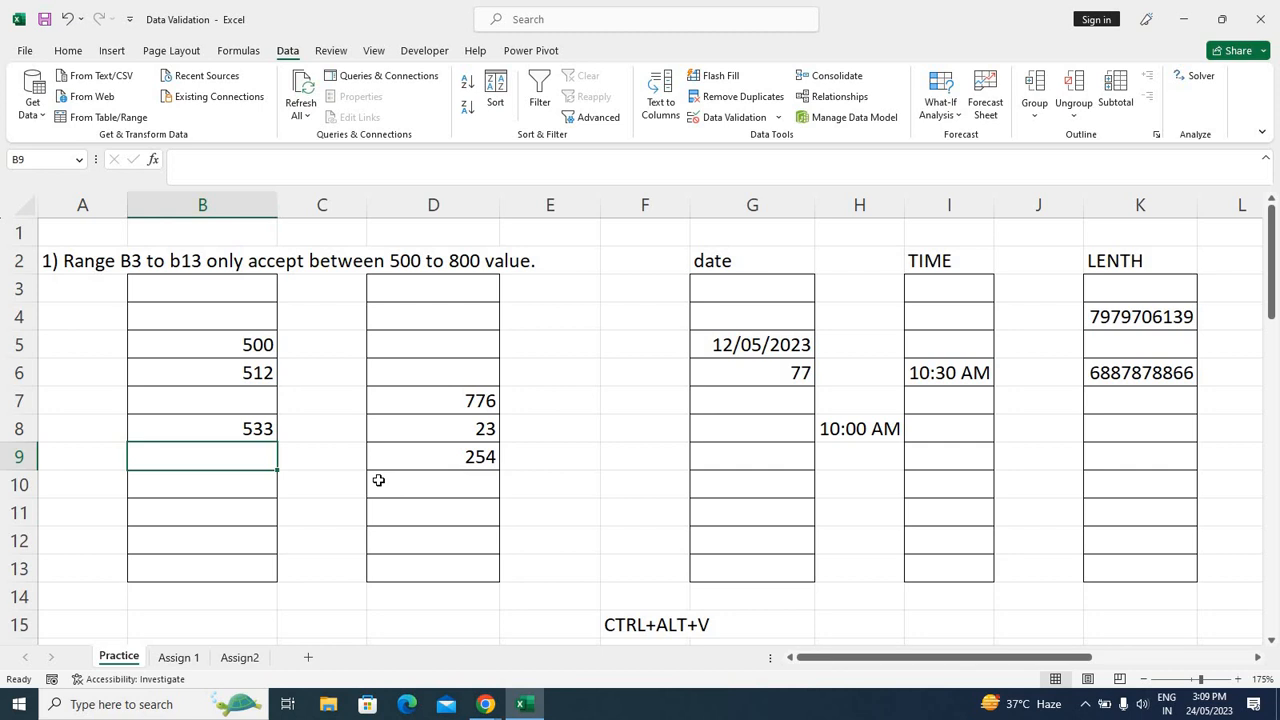
Test the rule on cell B9 with 897, discard that entry, and enter 755 instead
text(8976)
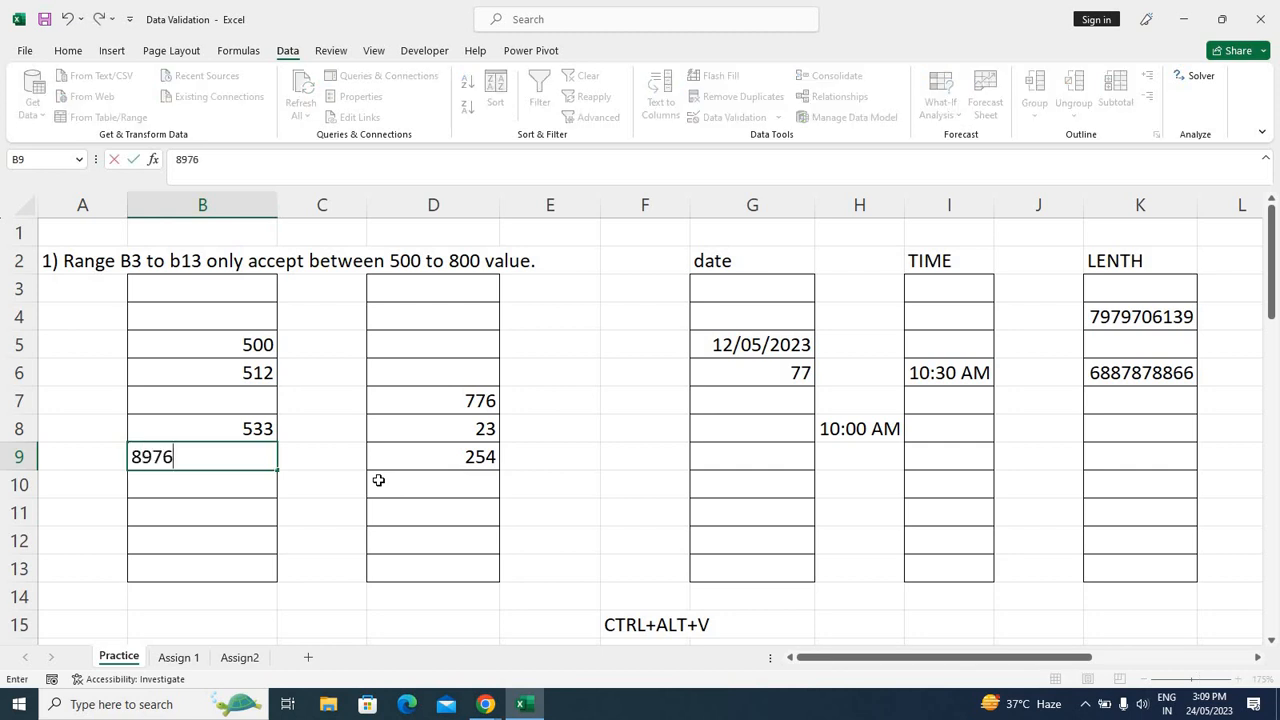
key(BackSpace)
key(Return)
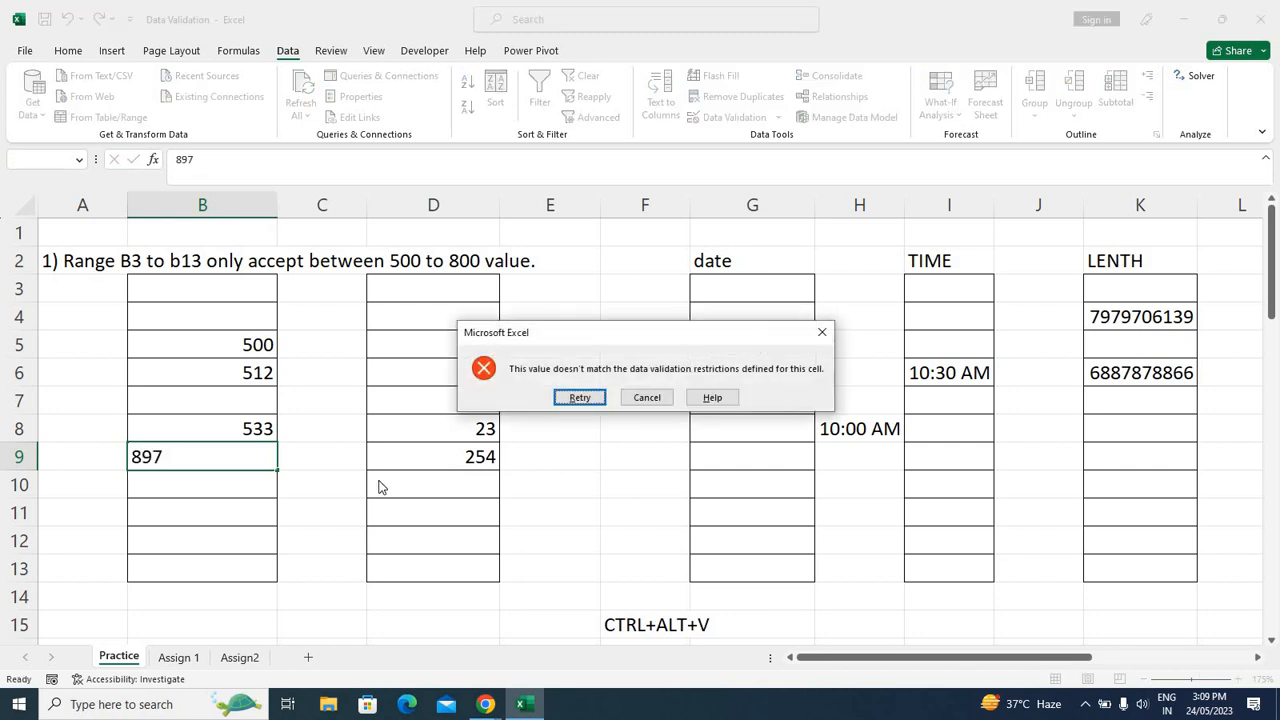
key(Tab)
key(Return)
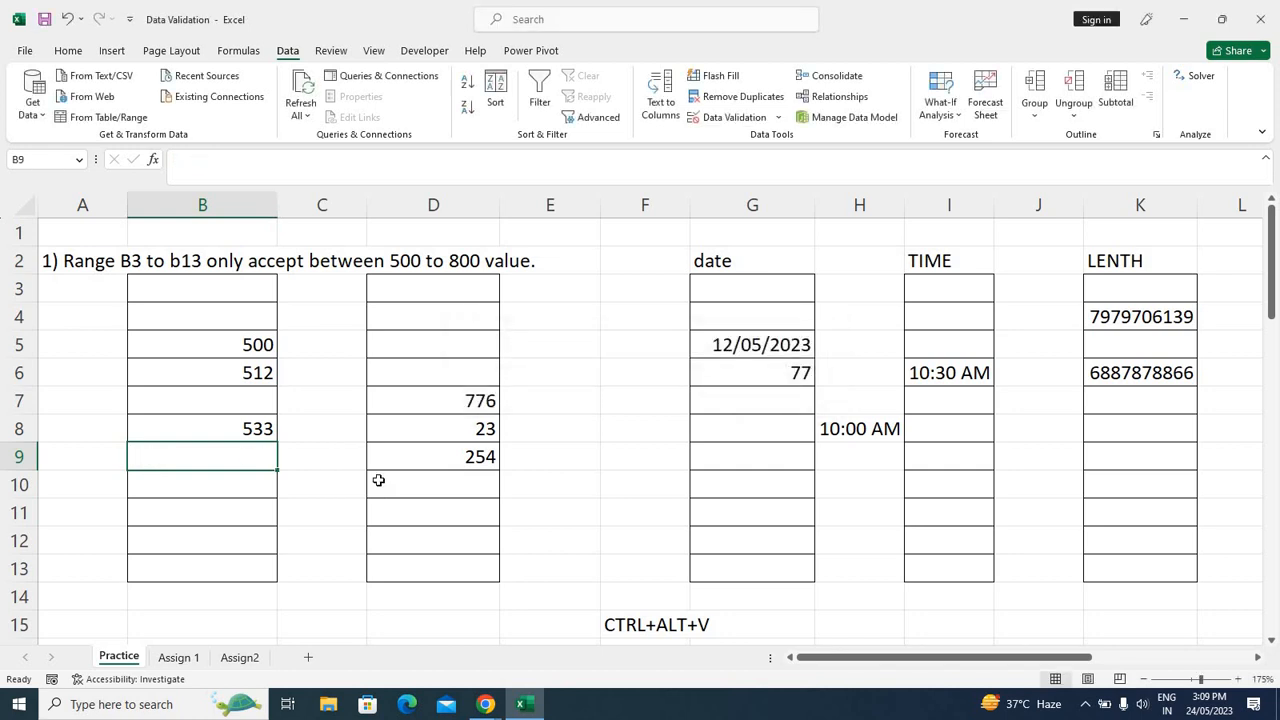
text(755)
key(Return)
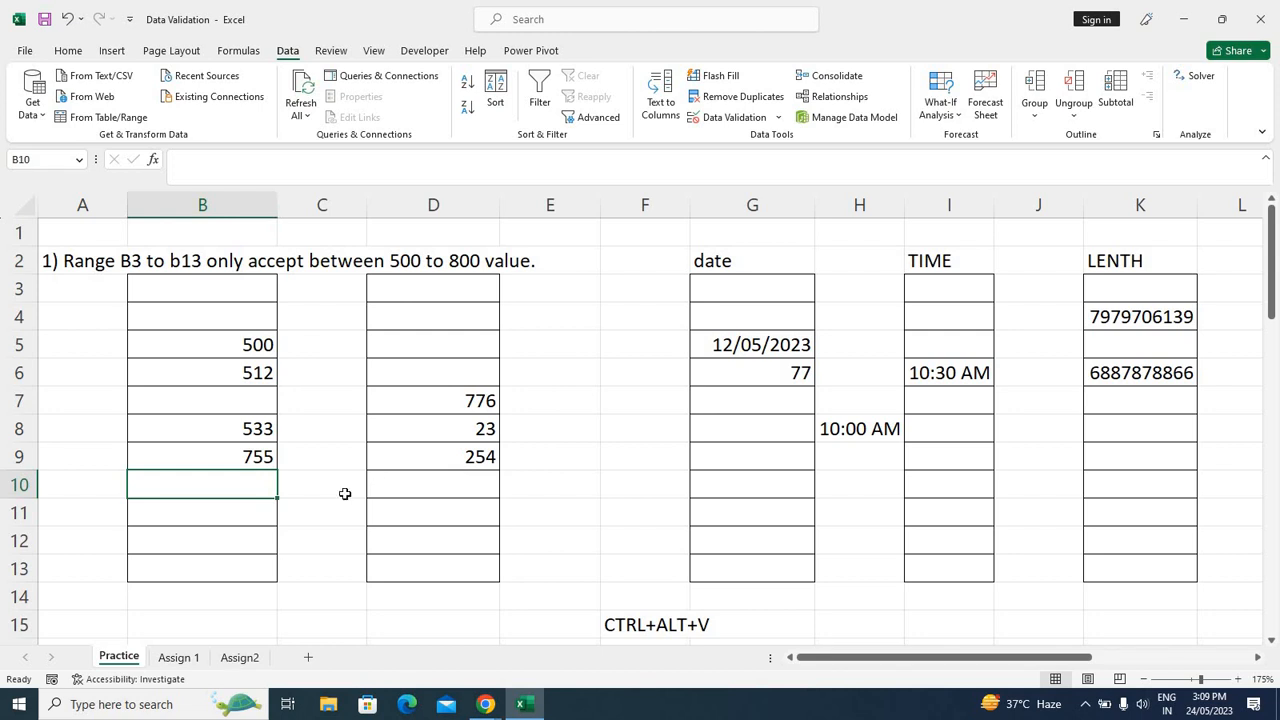
scroll(342, 491, down, 7)
scroll(342, 491, down, 3)
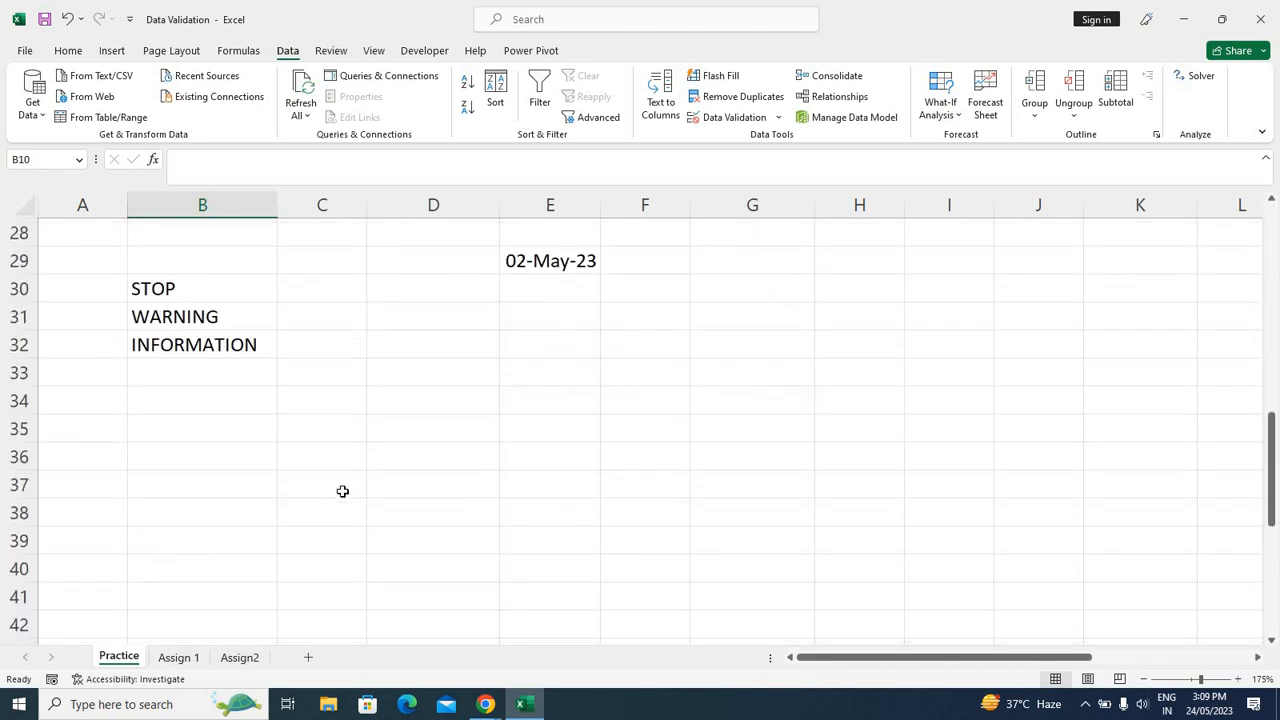
scroll(311, 540, down, 1)
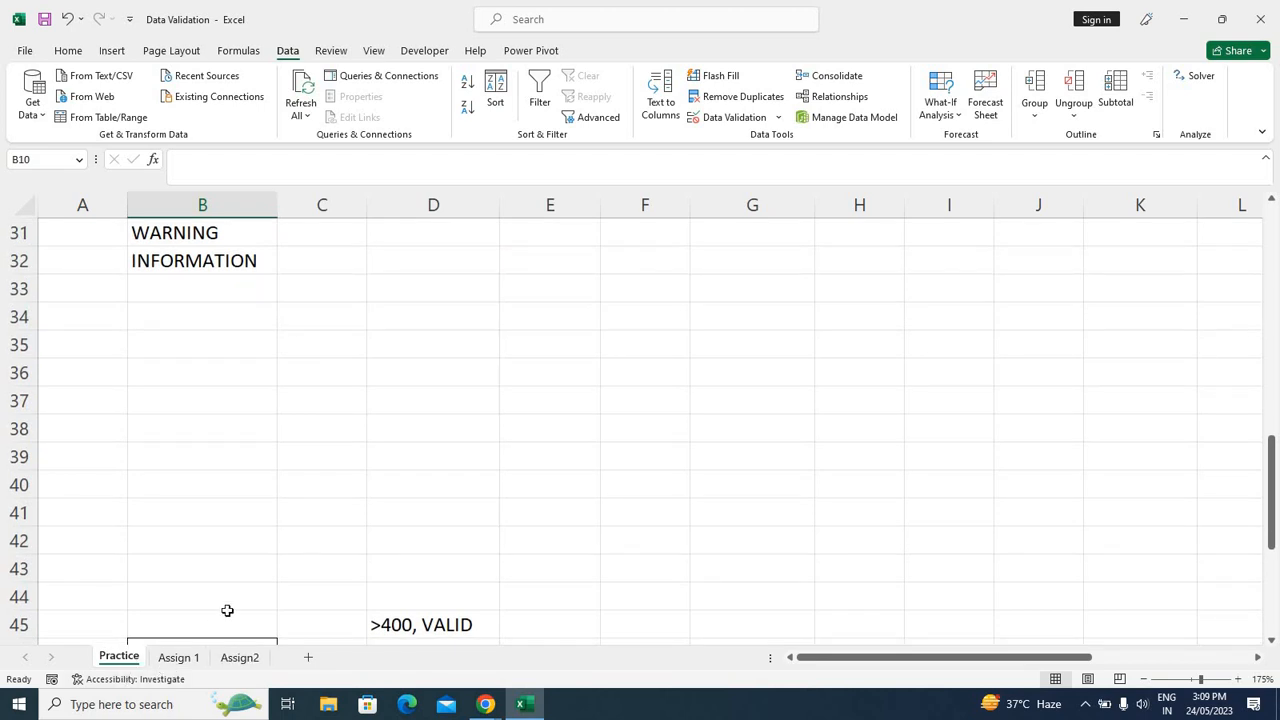
scroll(238, 549, up, 2)
scroll(238, 549, up, 2)
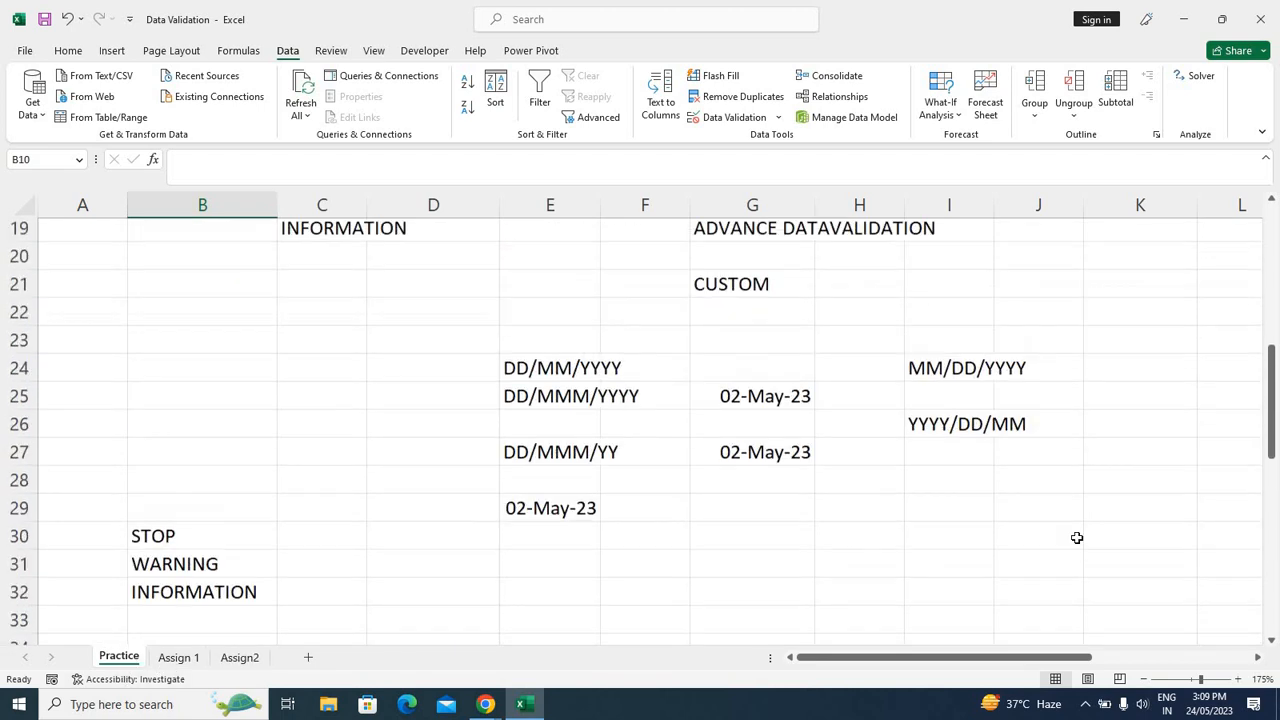
drag(1273, 416, 1277, 222)
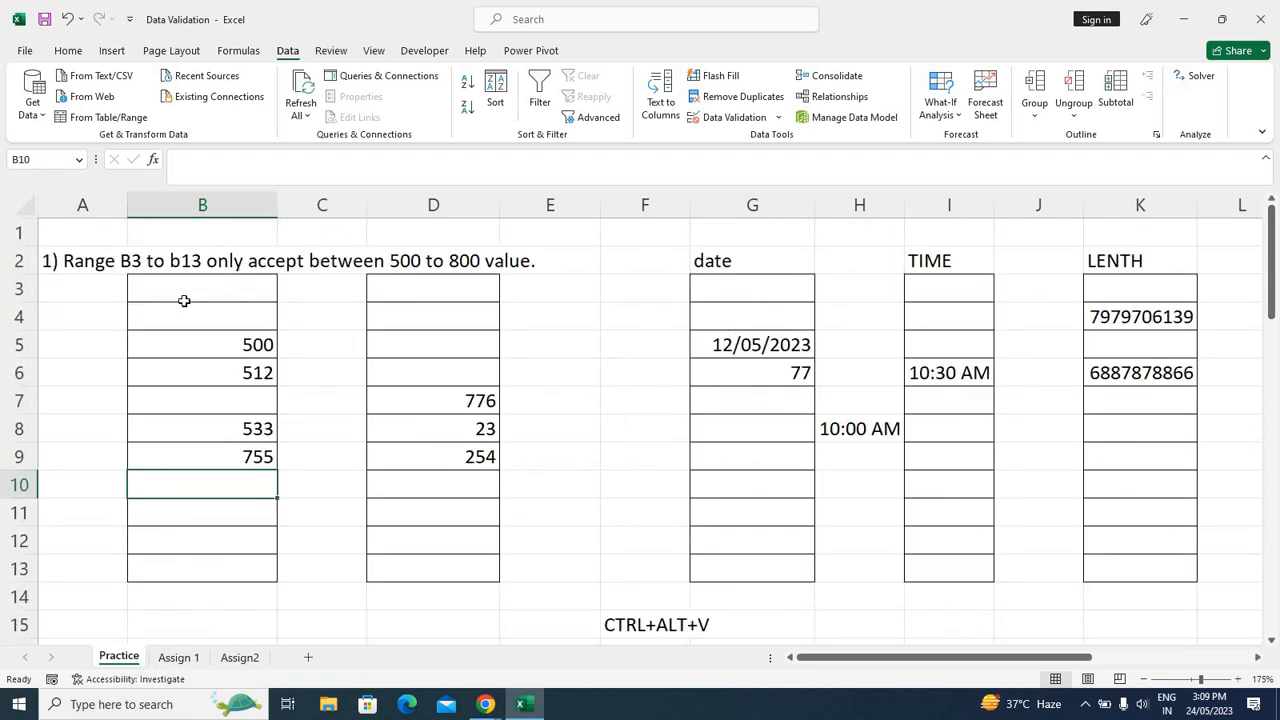
Clear all contents, formats and validation from the range A3:L15
drag(76, 279, 1248, 628)
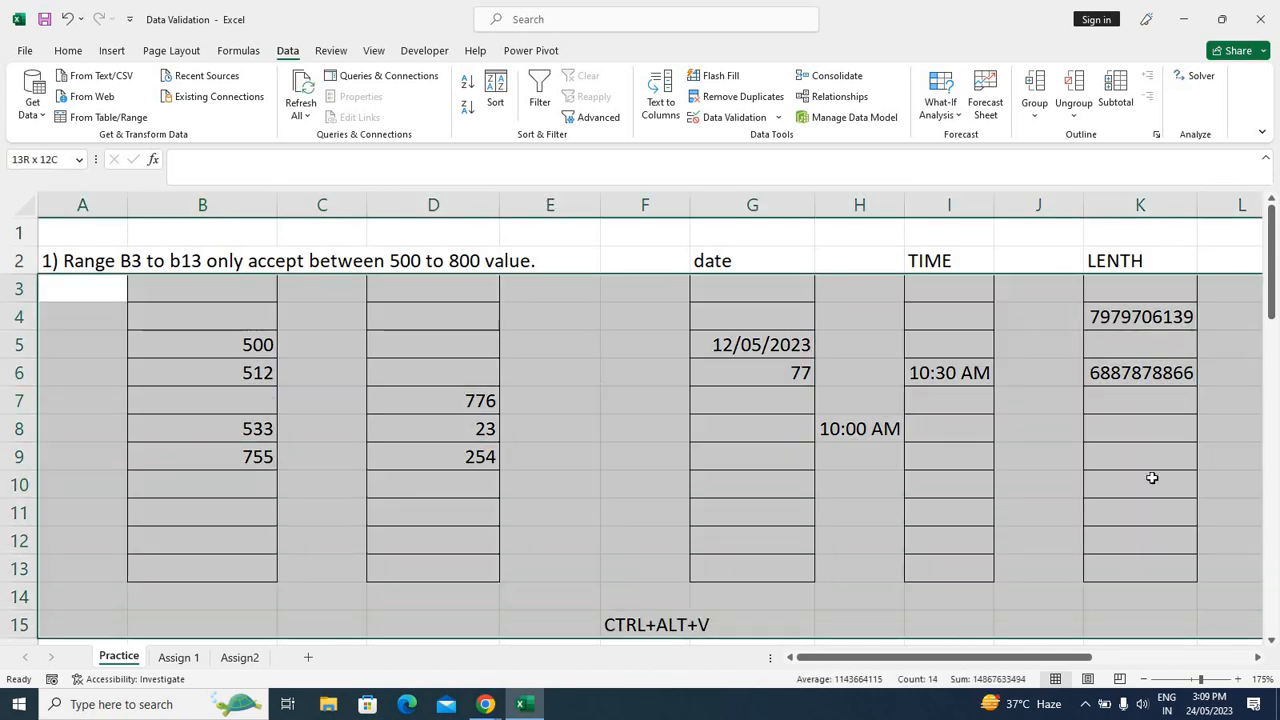
click(68, 50)
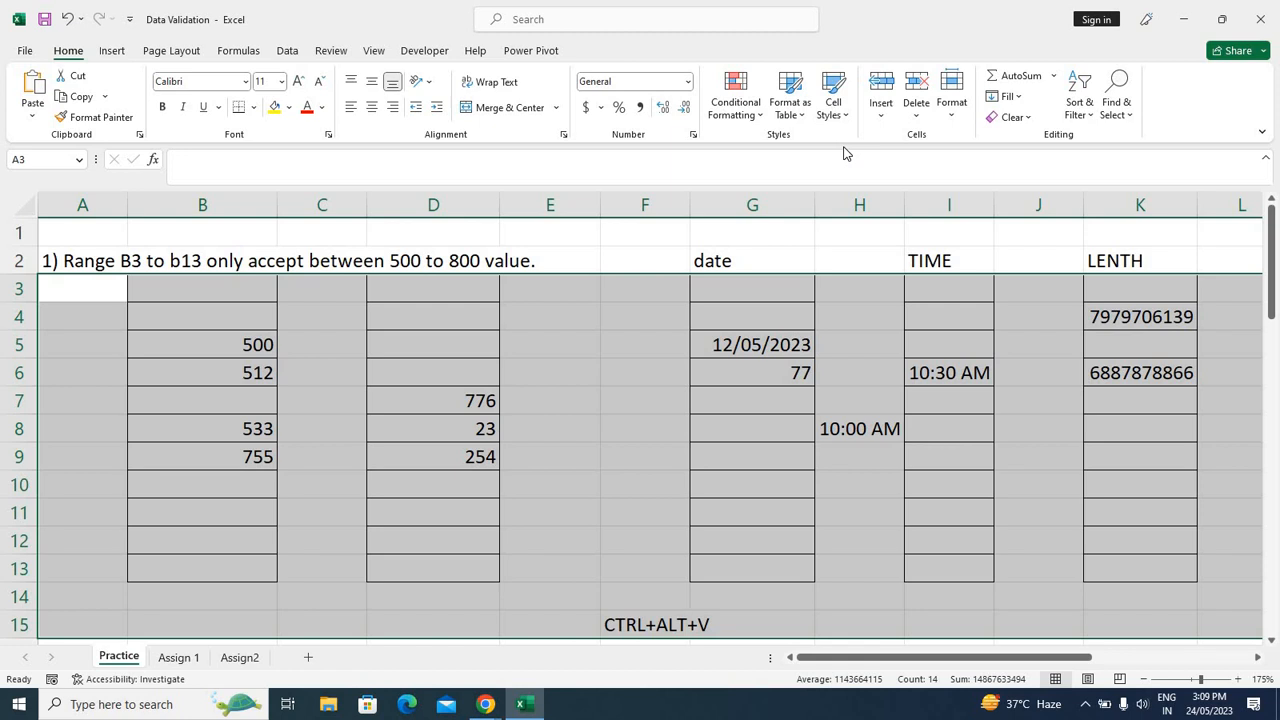
click(1015, 117)
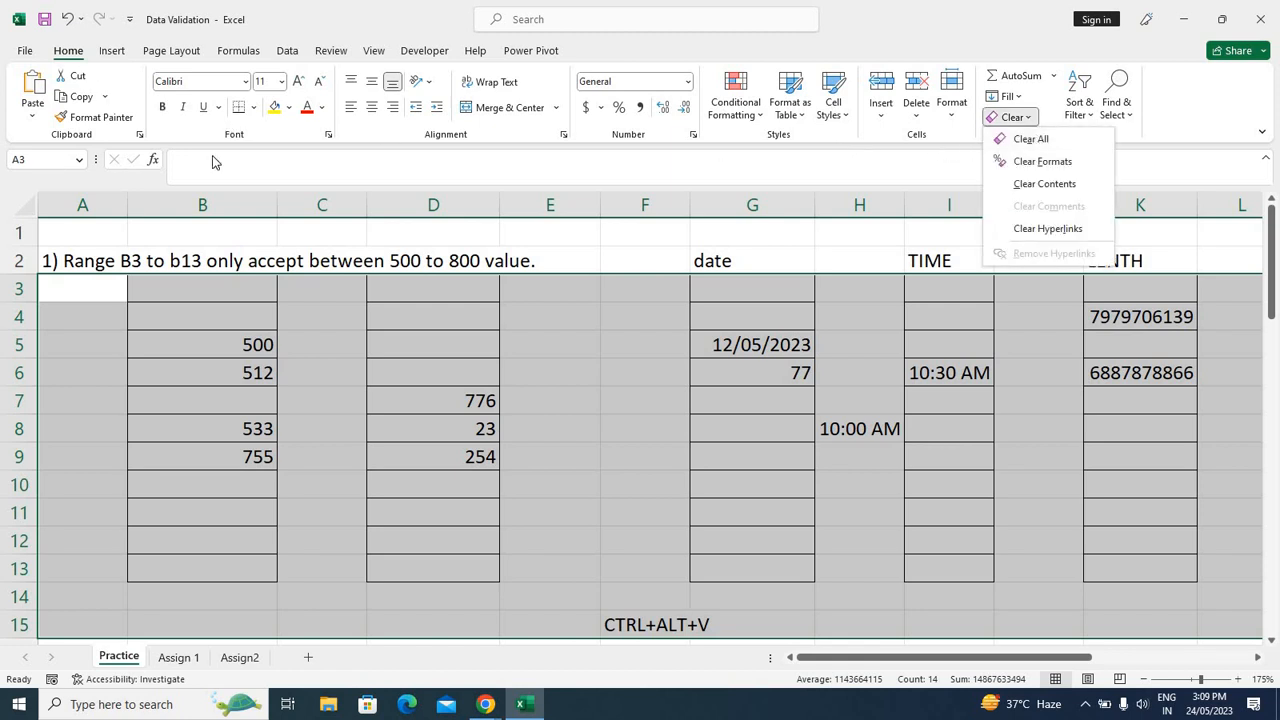
click(1000, 139)
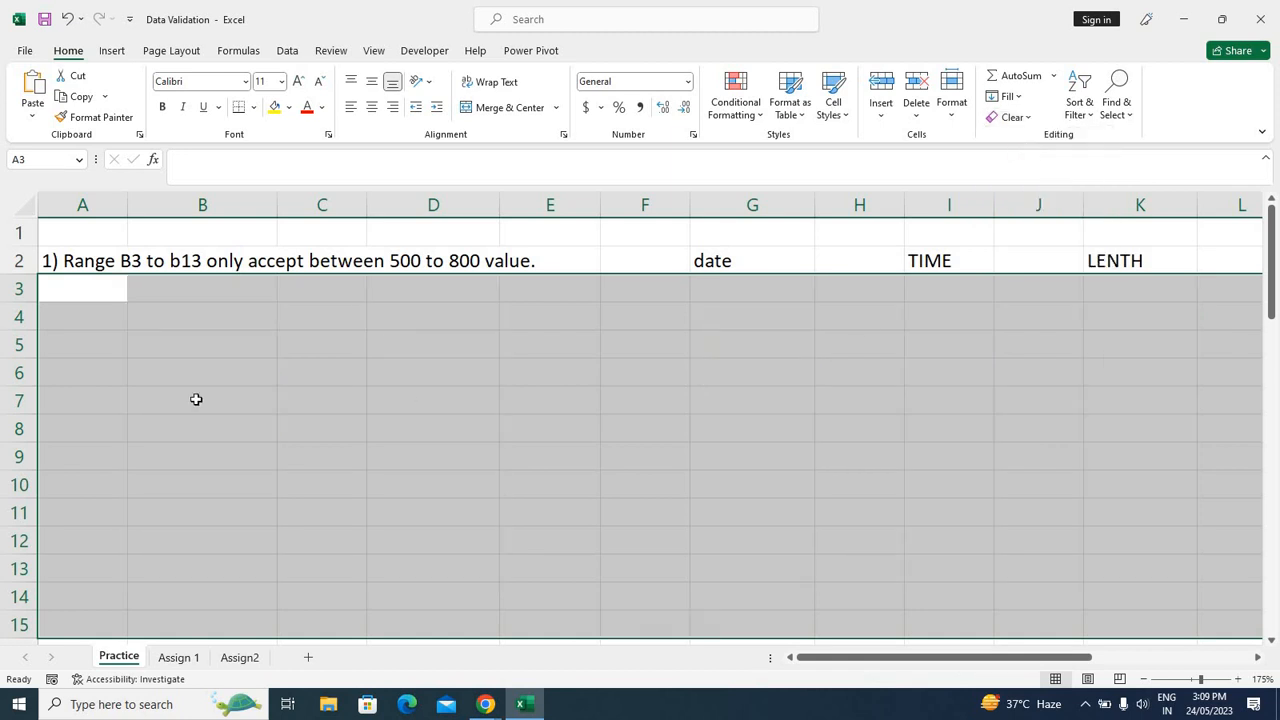
Apply all borders to the empty range B4:B14
click(104, 314)
drag(168, 318, 182, 590)
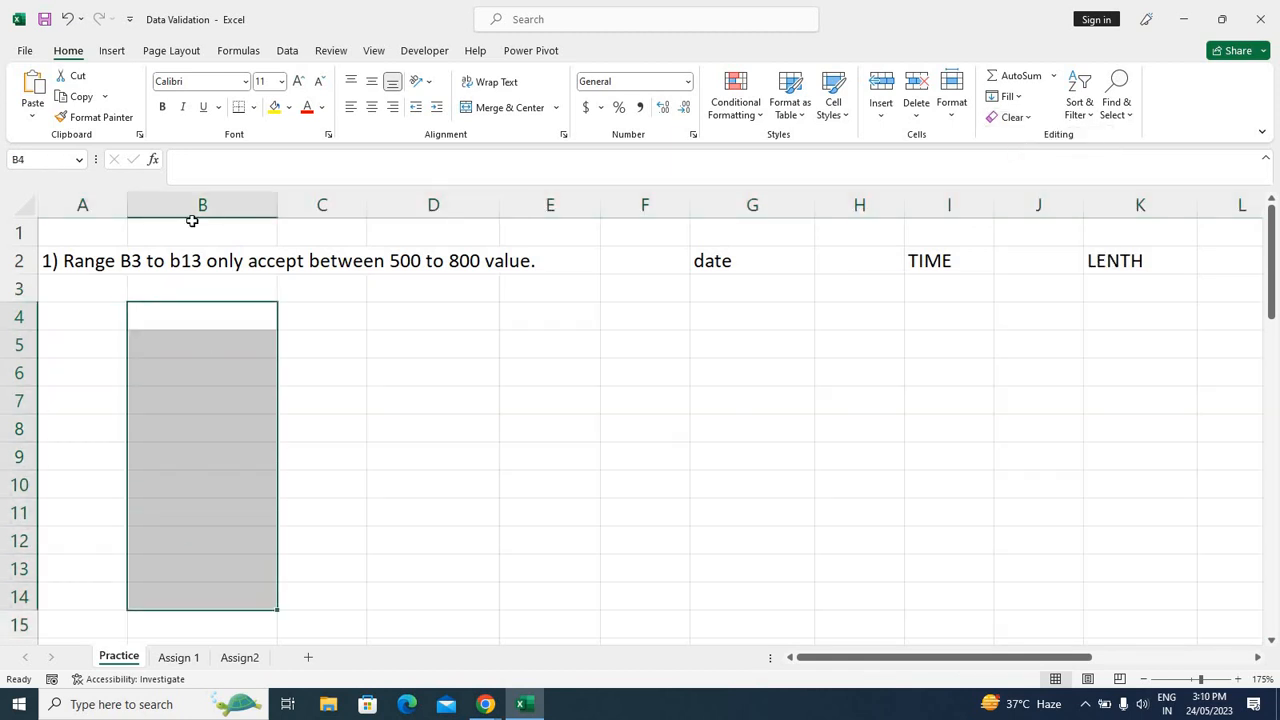
click(255, 110)
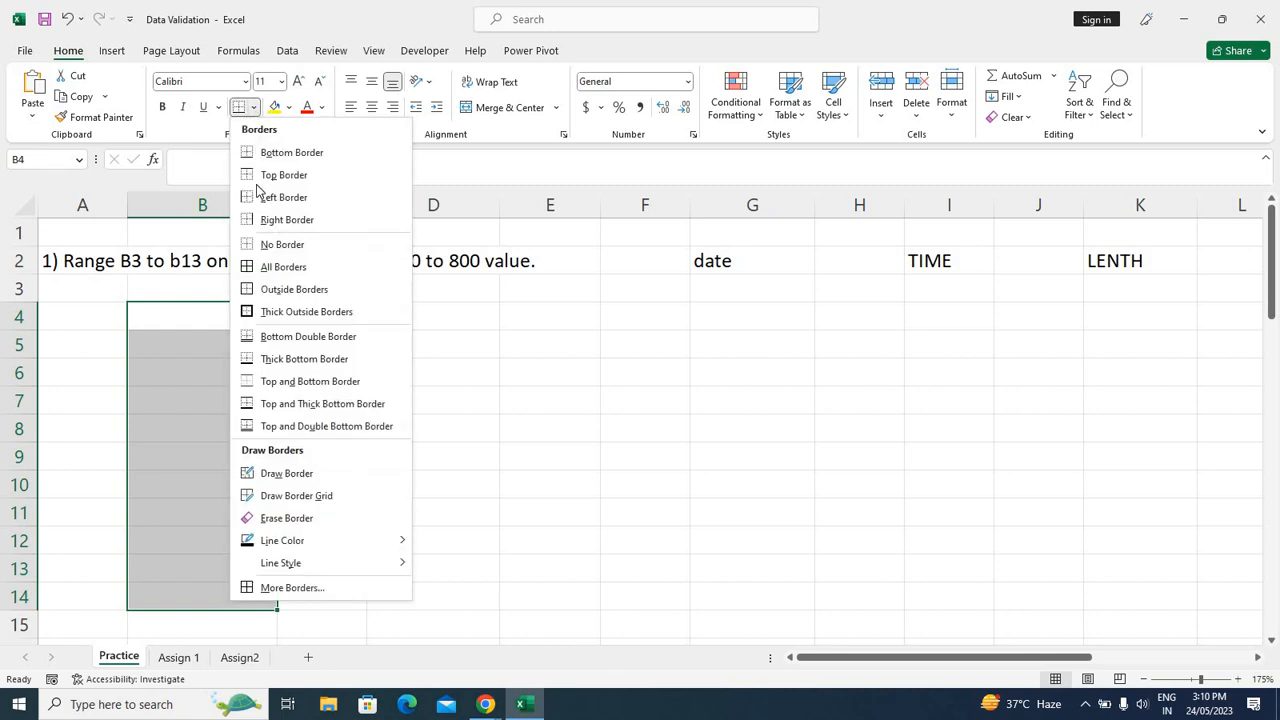
click(256, 268)
Apply data validation to B4:B14 allowing only whole numbers between a minimum of 100 and a maximum of 500
drag(223, 318, 224, 598)
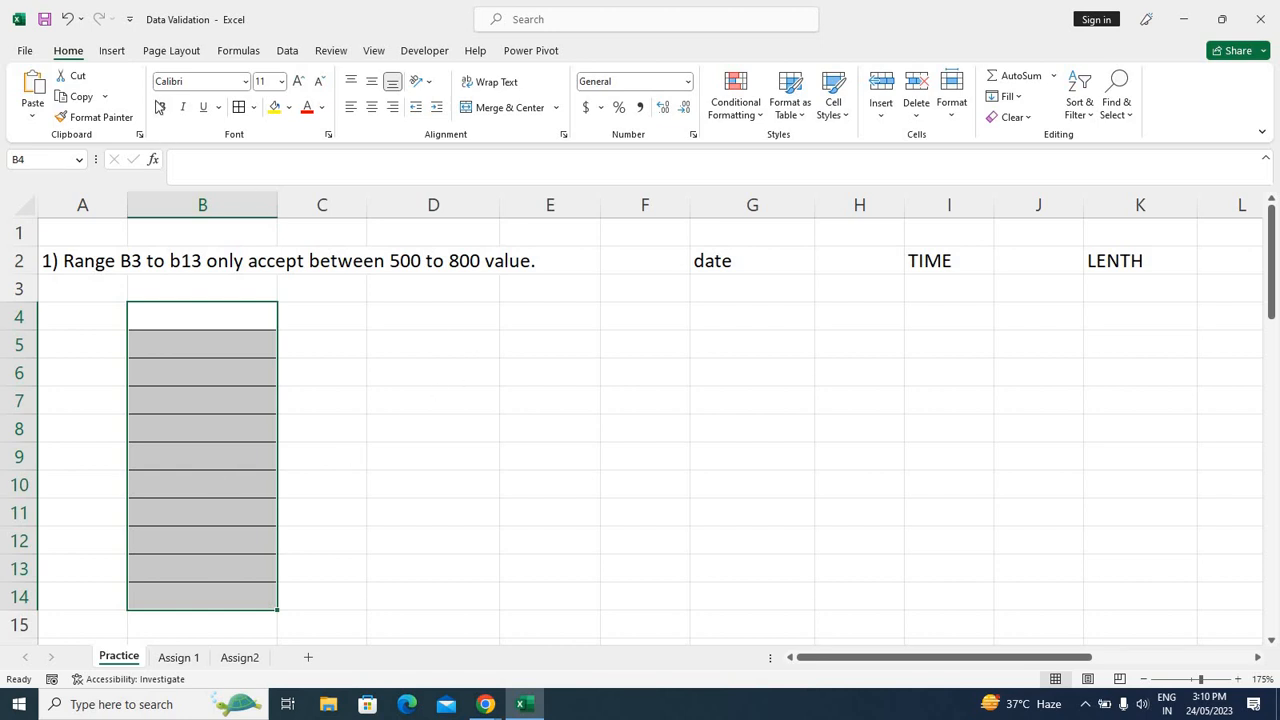
click(288, 52)
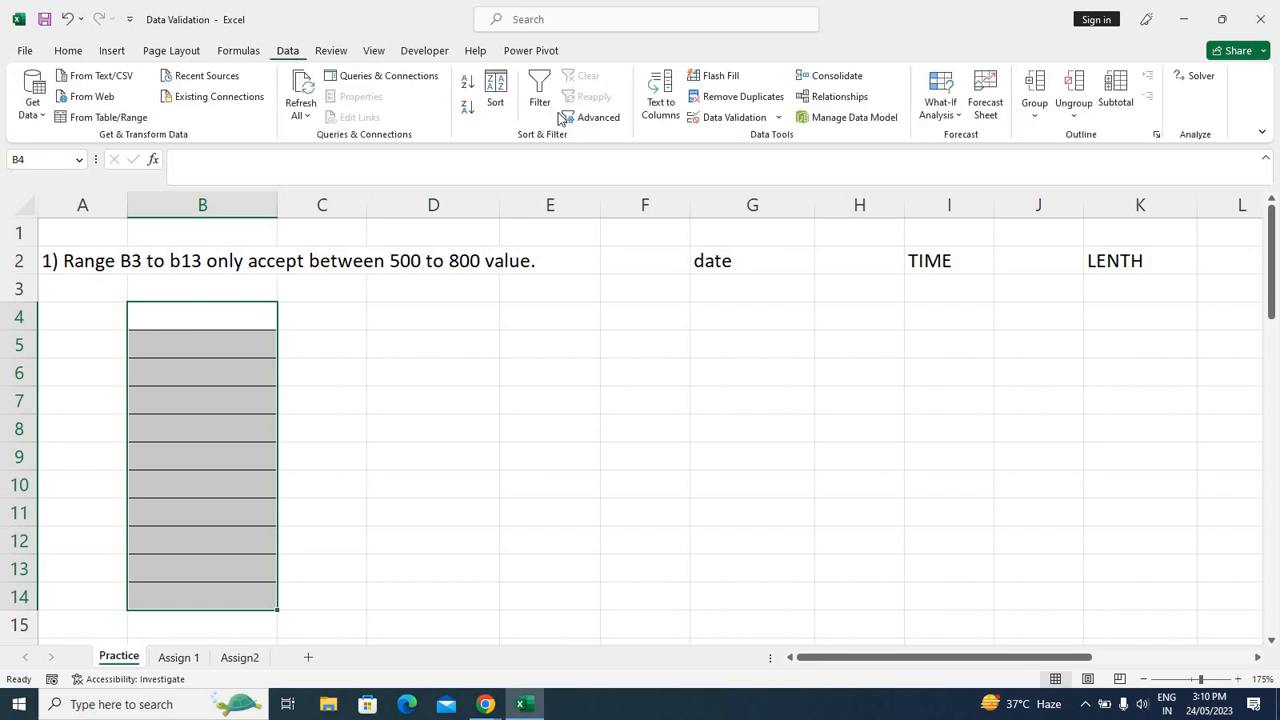
click(779, 118)
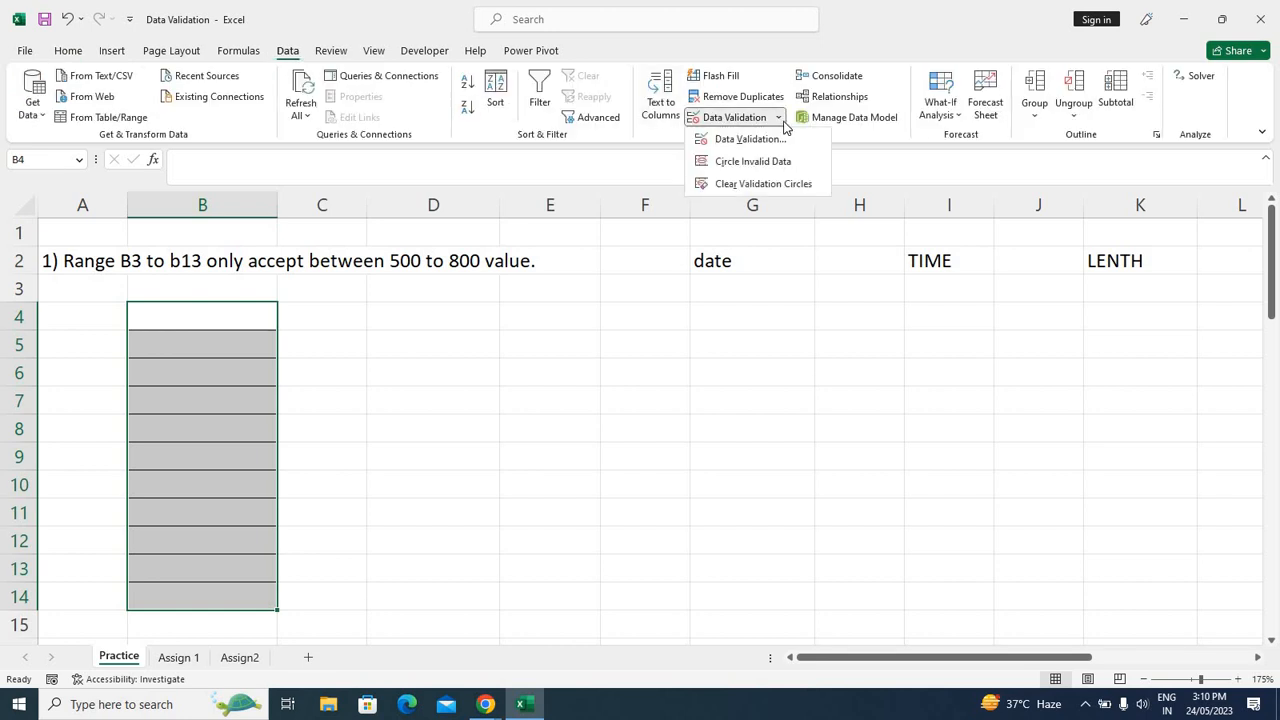
click(711, 141)
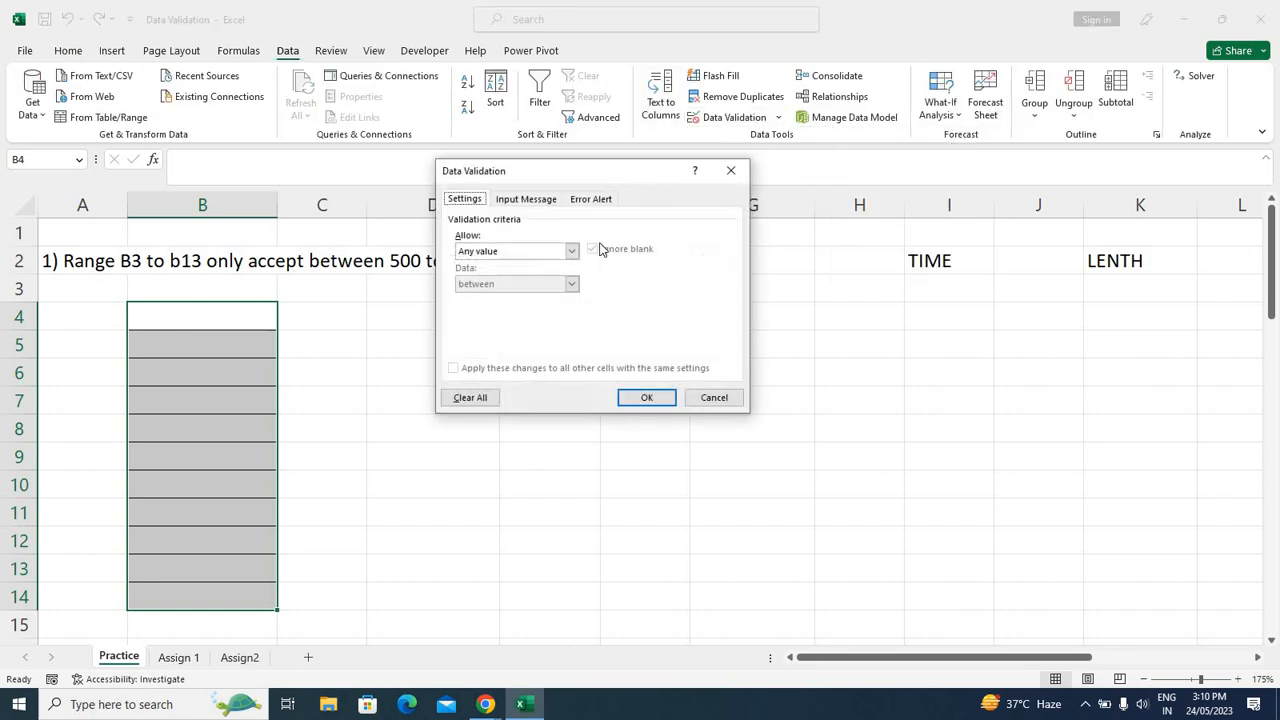
click(488, 252)
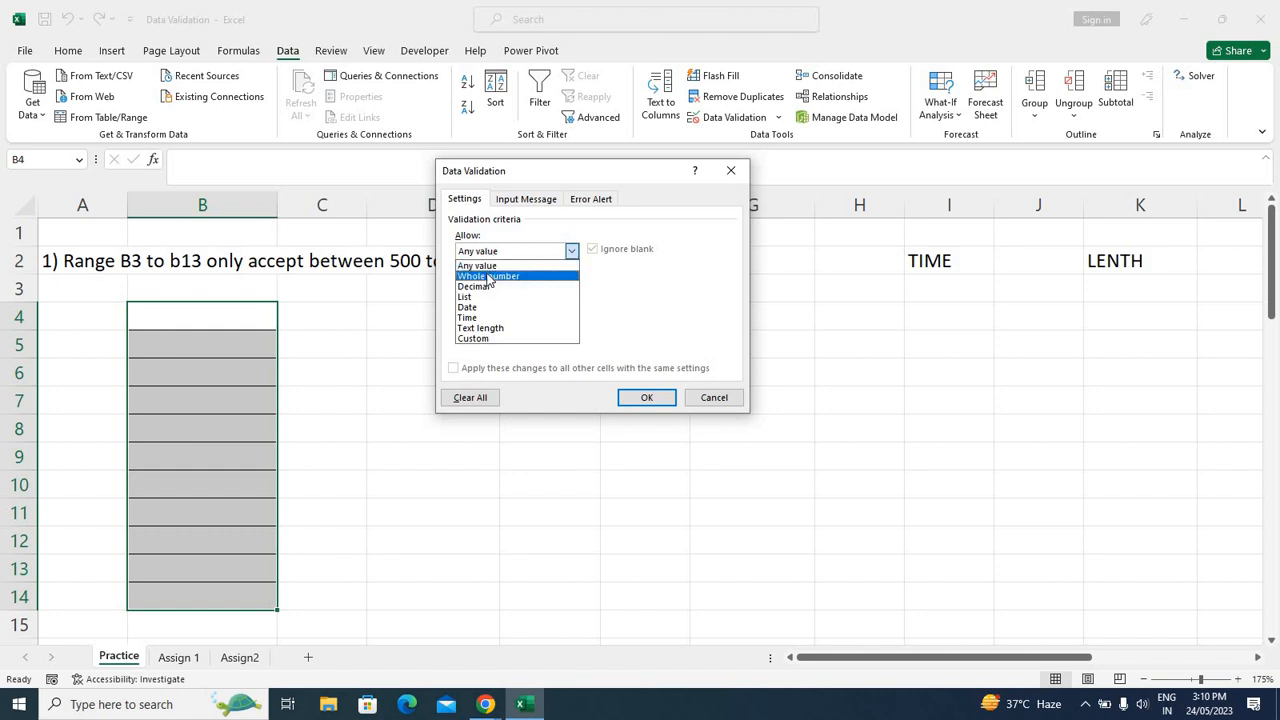
click(489, 276)
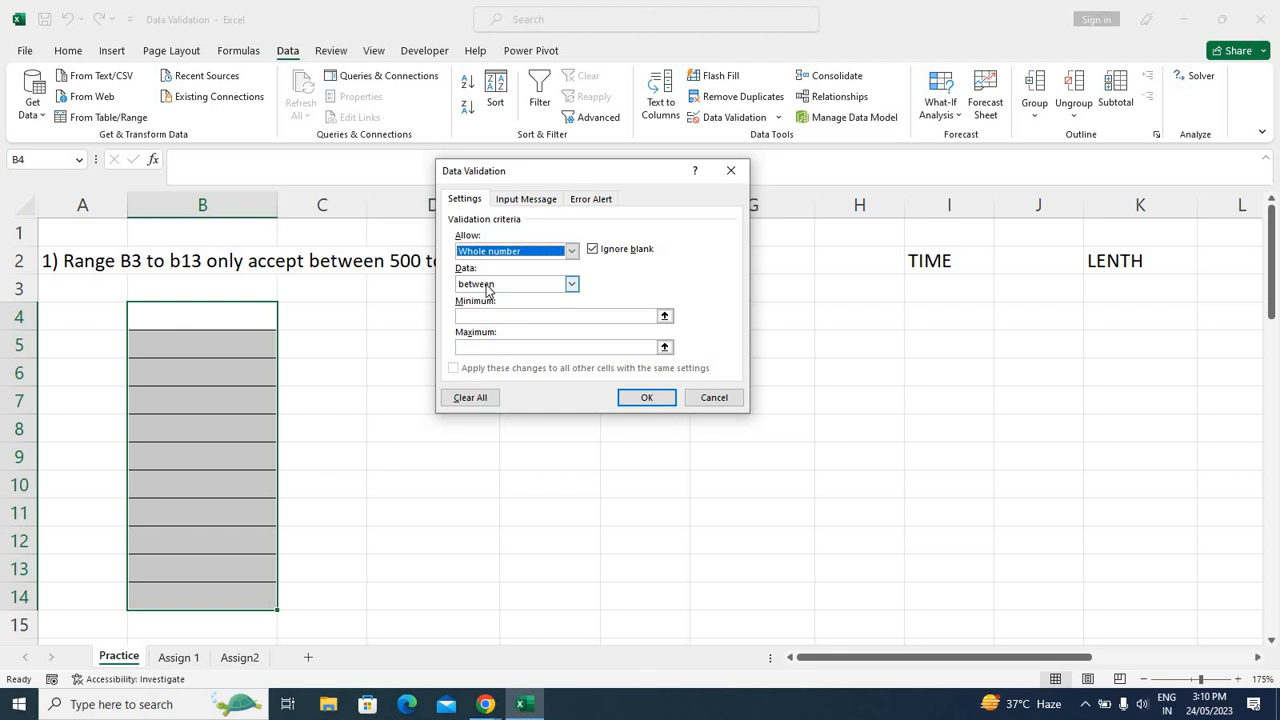
click(487, 285)
click(487, 286)
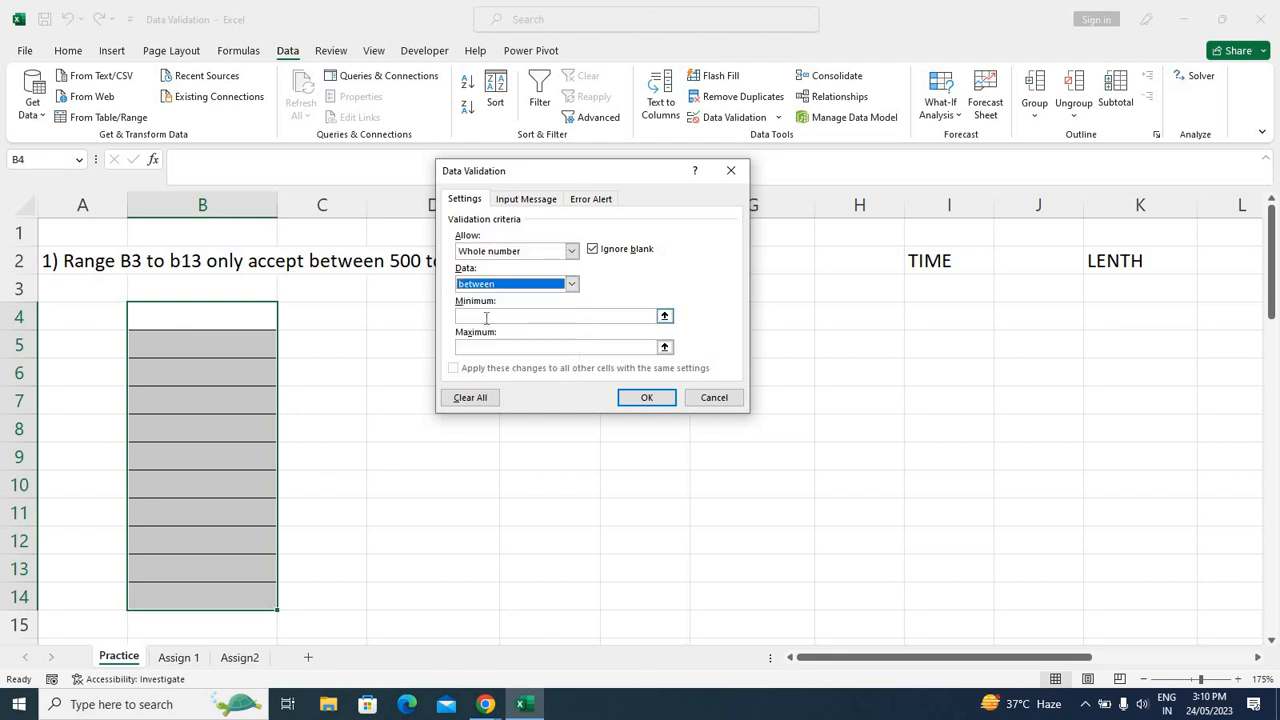
click(485, 318)
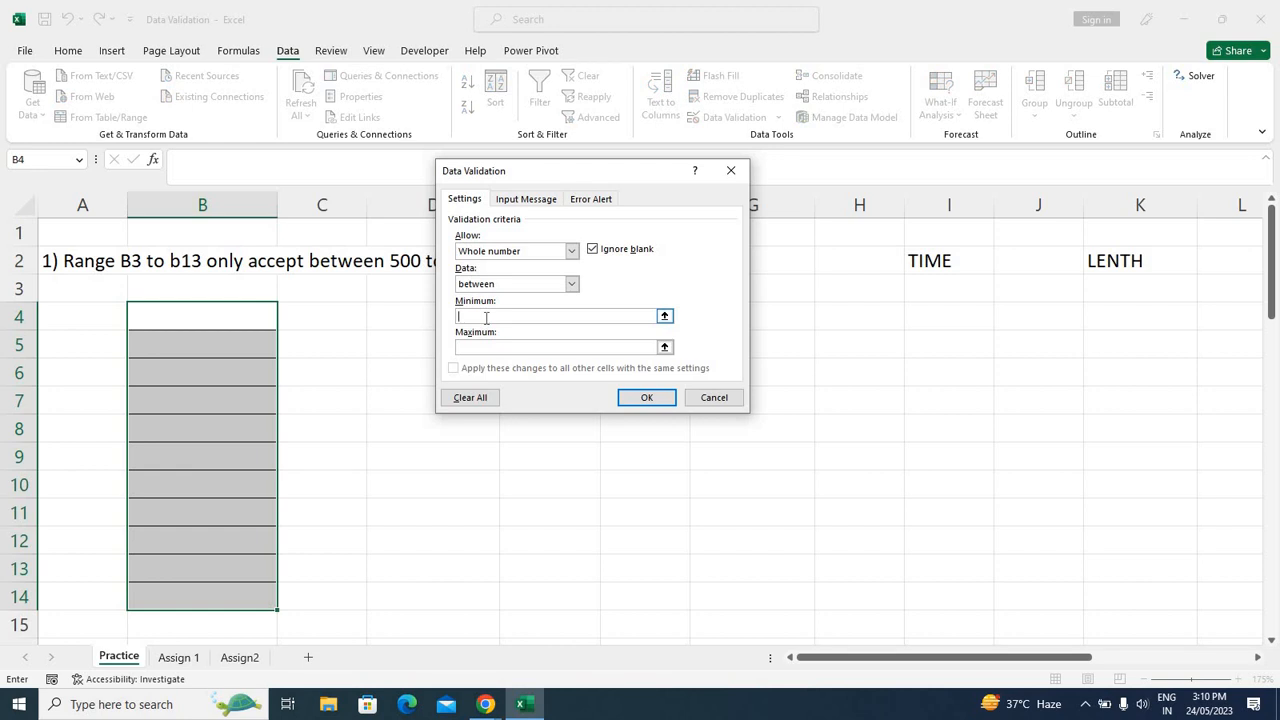
text(100)
click(497, 347)
text(500)
click(647, 396)
Test the rule by entering 322 in cell B6 and 23 in cell B7, then discard the B7 entry
click(204, 376)
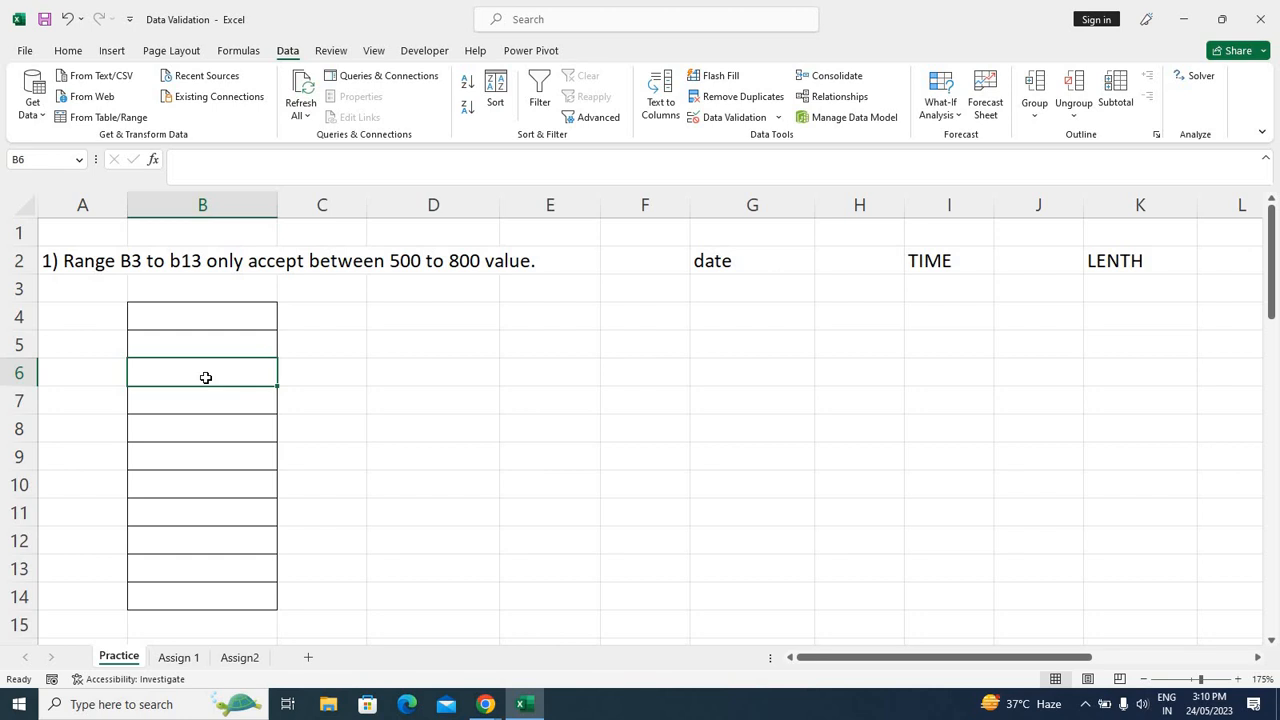
text(322)
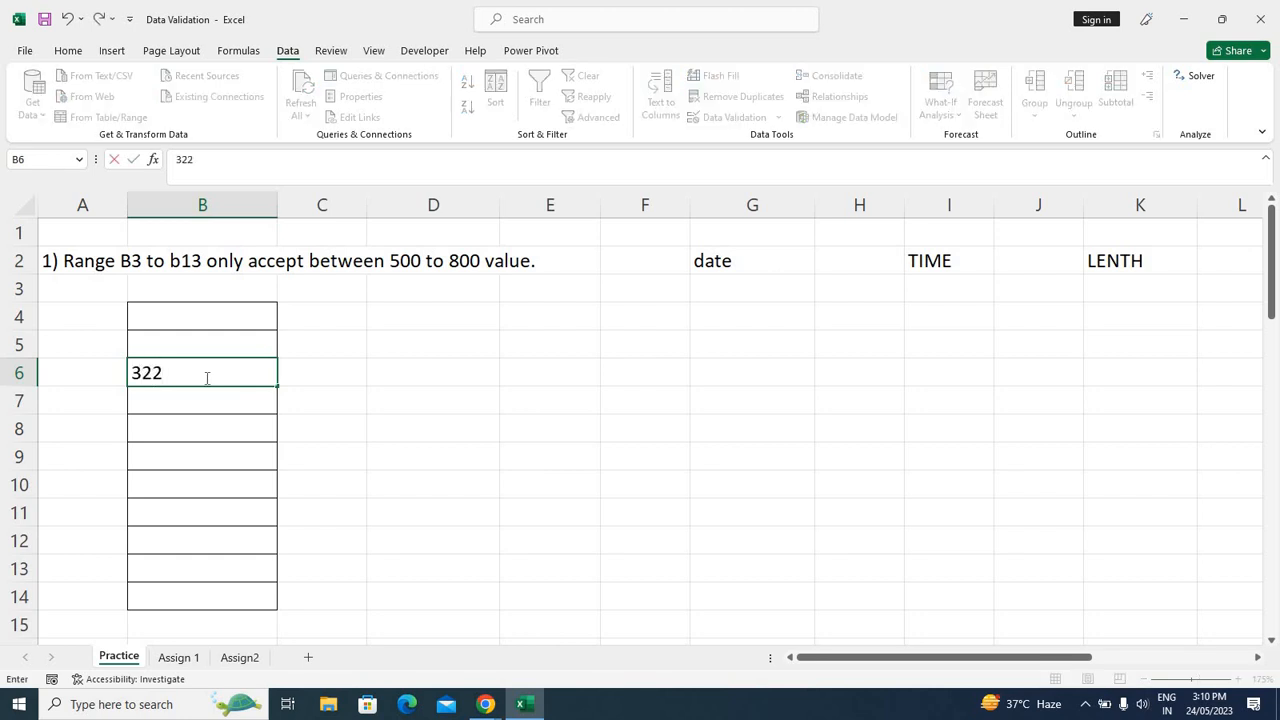
key(Return)
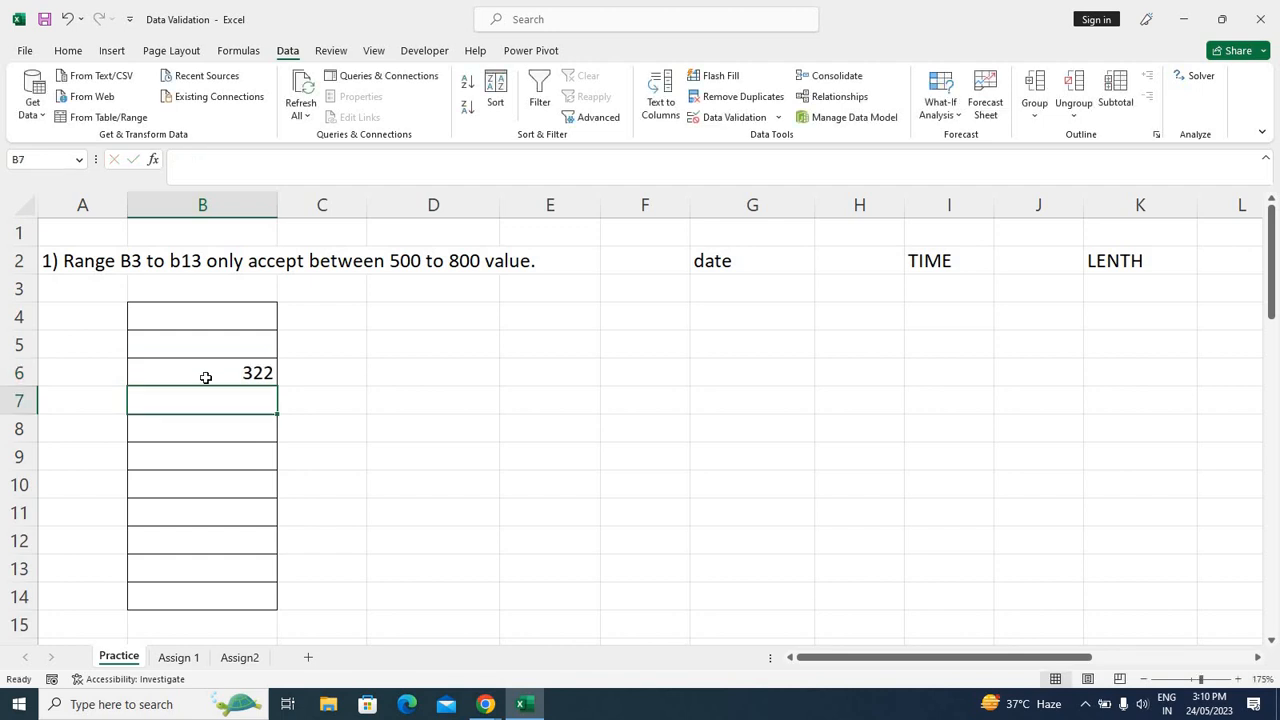
text(23)
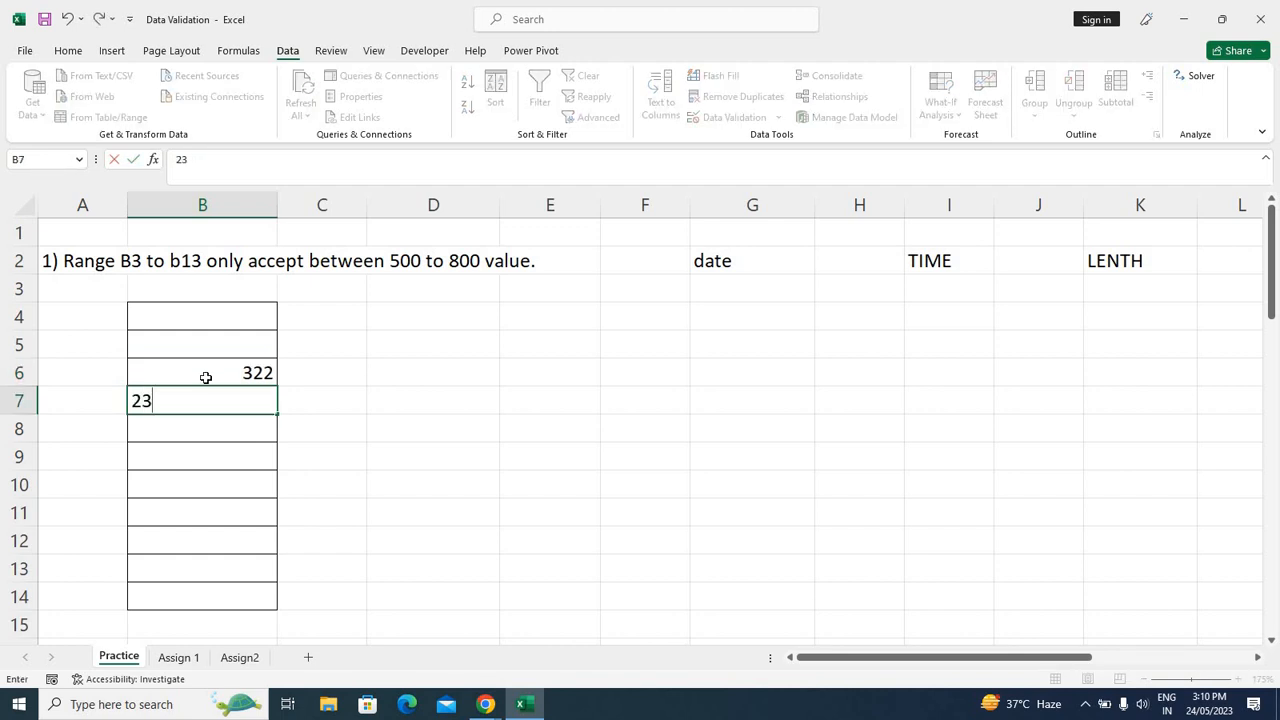
key(Return)
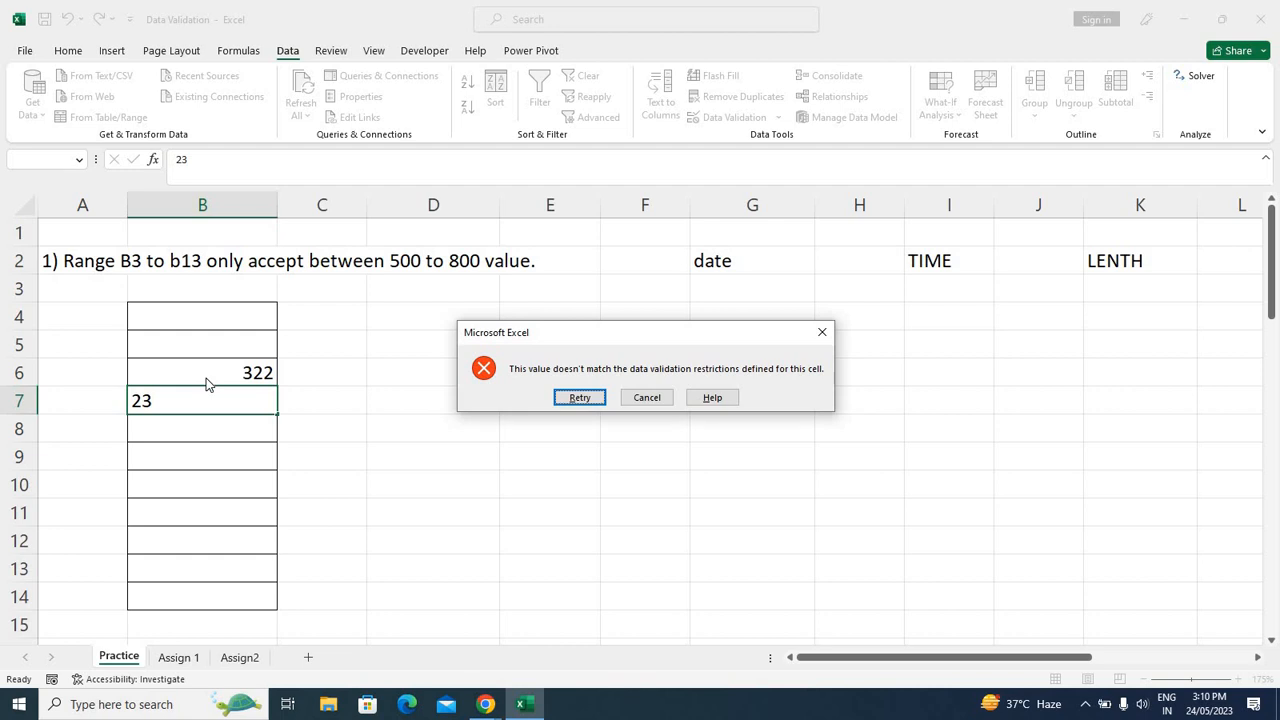
key(Tab)
key(Return)
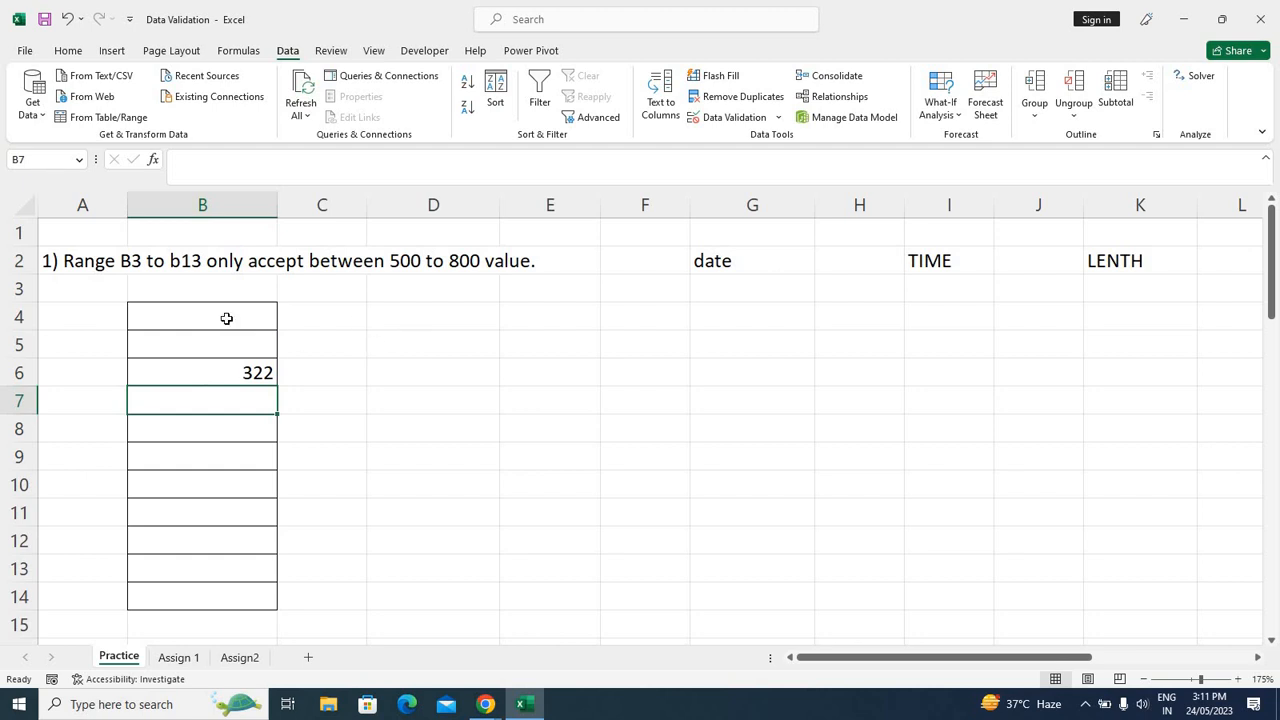
Select B4:B14 and review its data validation settings without changing them
drag(226, 318, 200, 603)
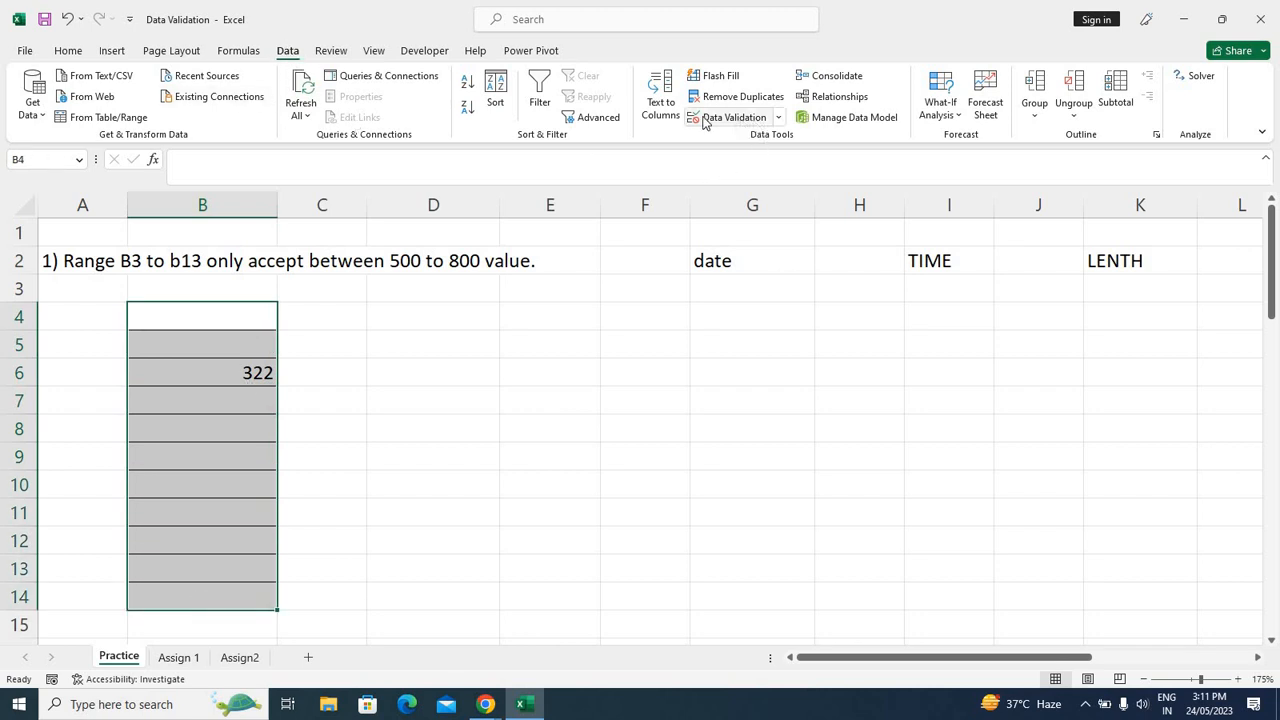
click(780, 119)
click(748, 139)
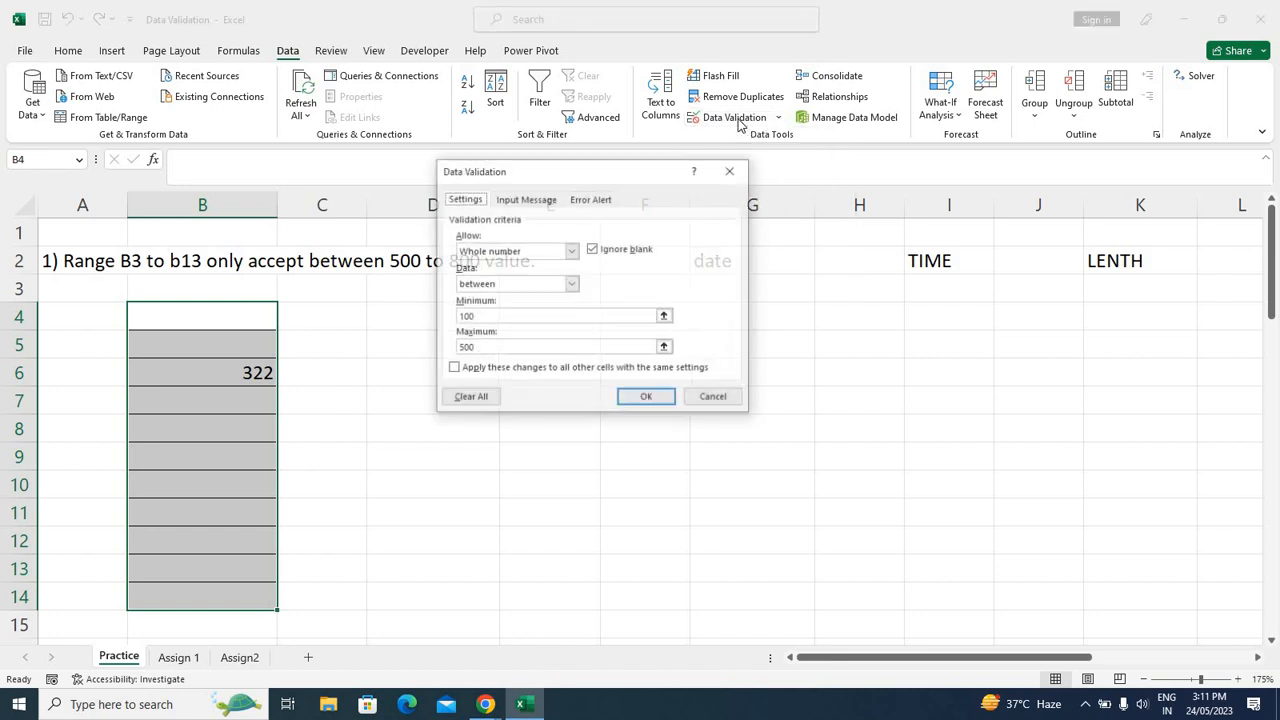
click(728, 172)
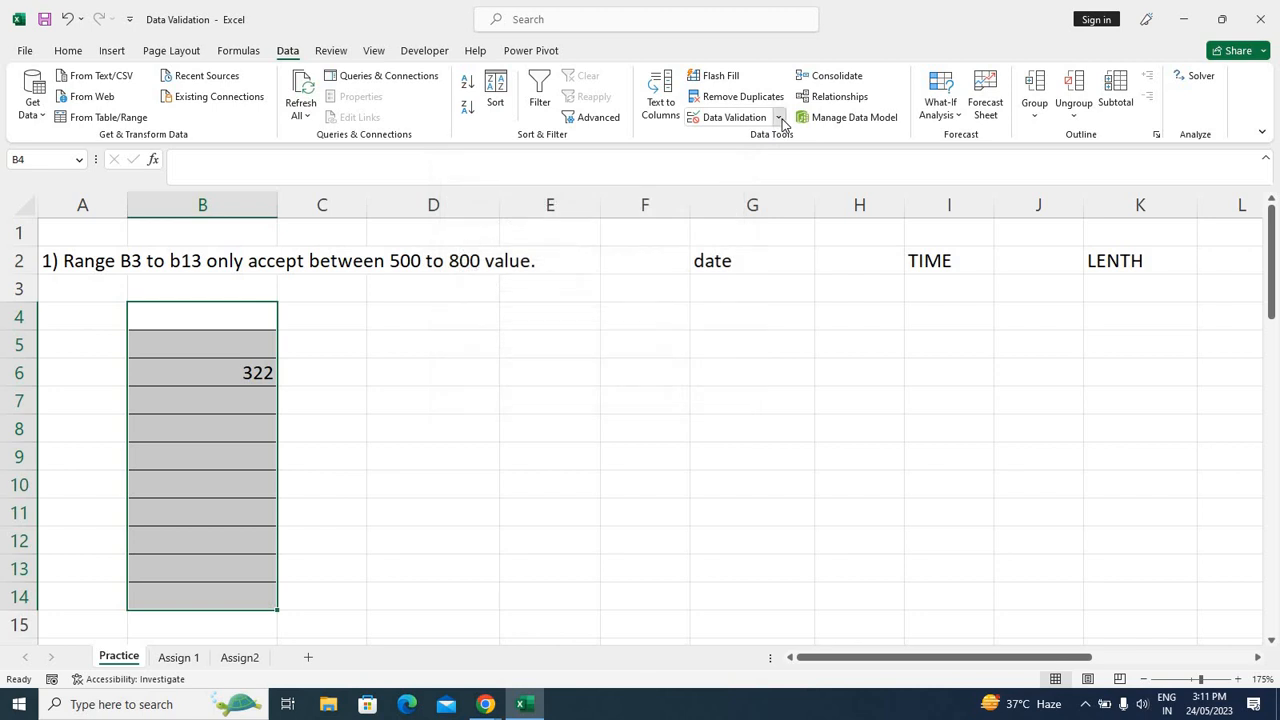
click(779, 117)
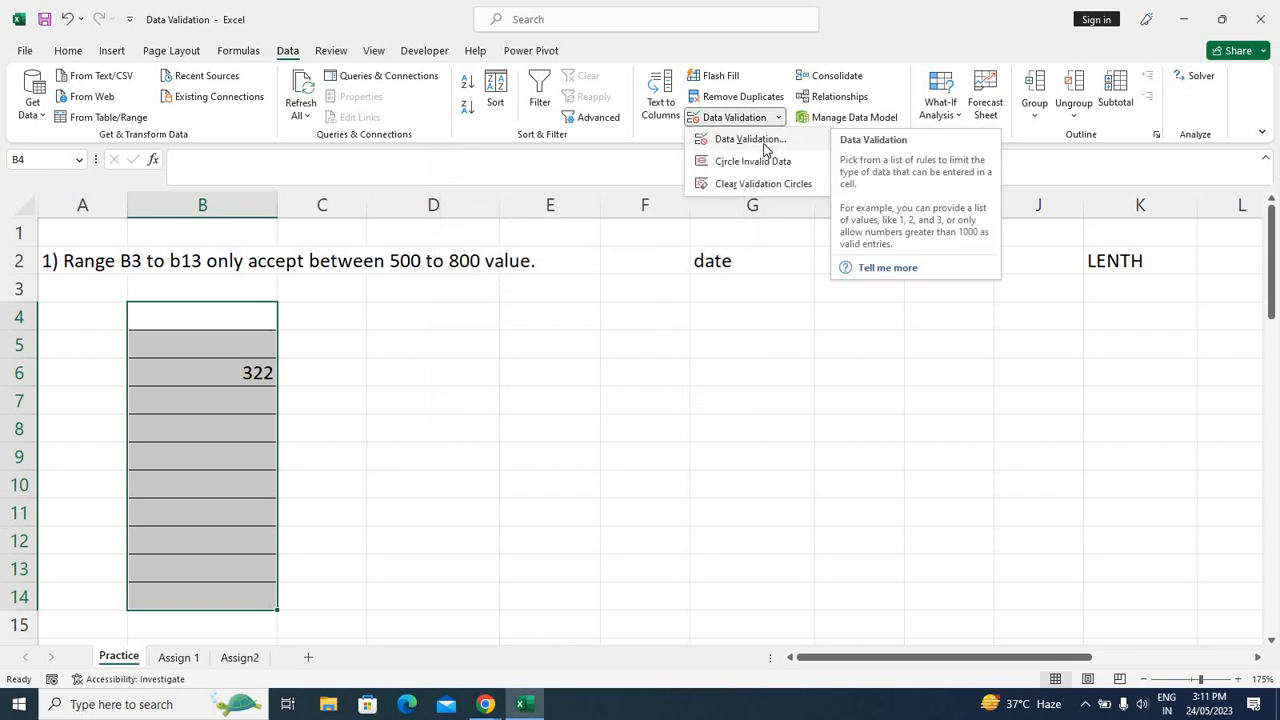
click(764, 147)
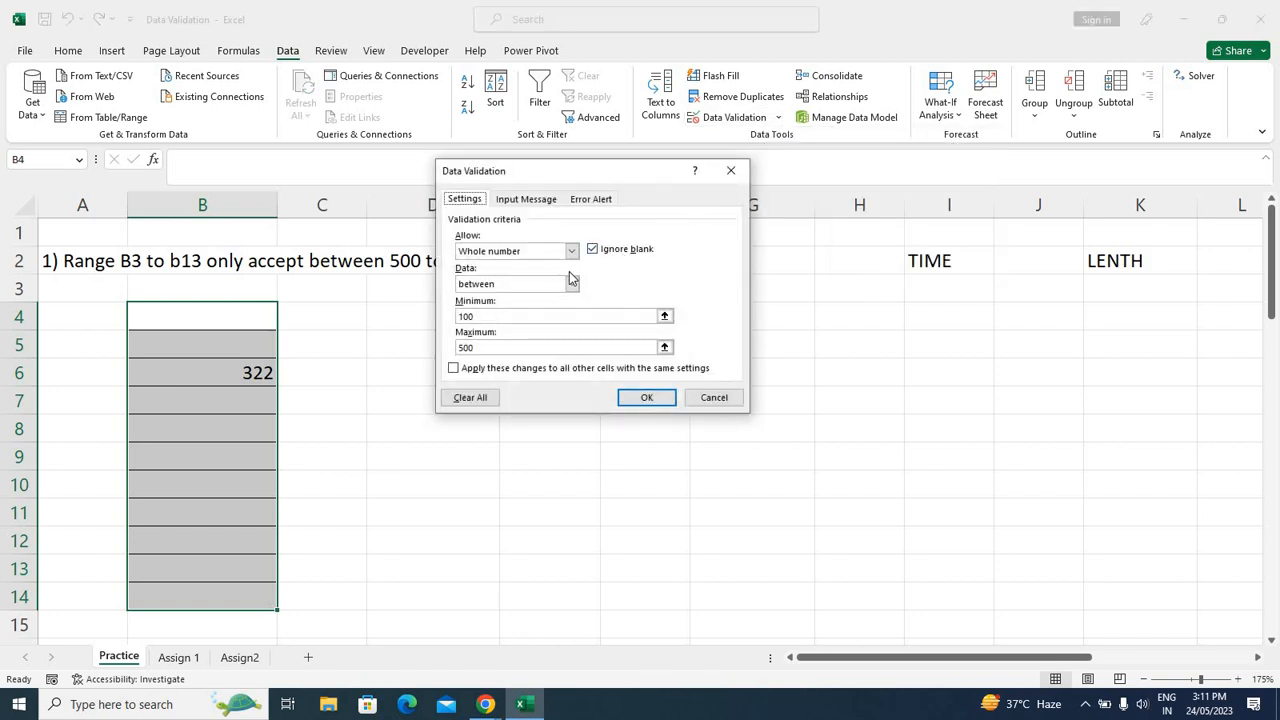
click(665, 397)
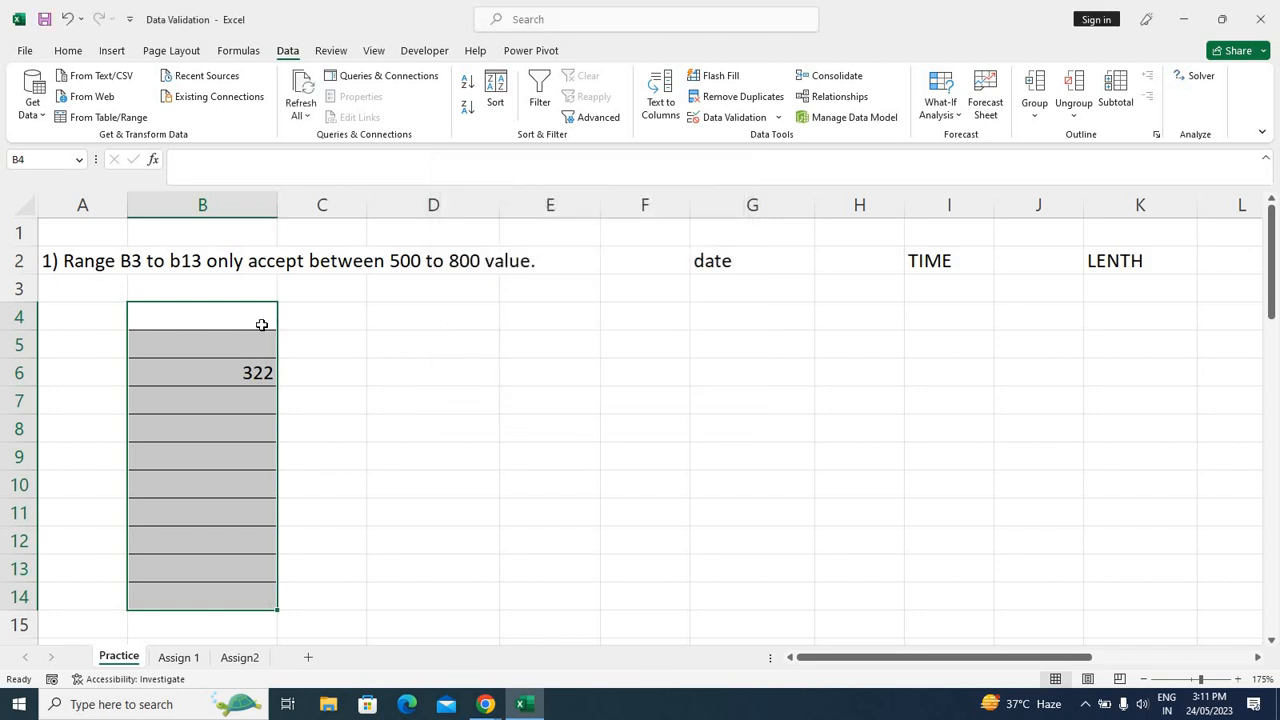
Open the data validation settings for B4:B14 and examine the criteria for the not between, equal to and not equal to conditions
click(778, 117)
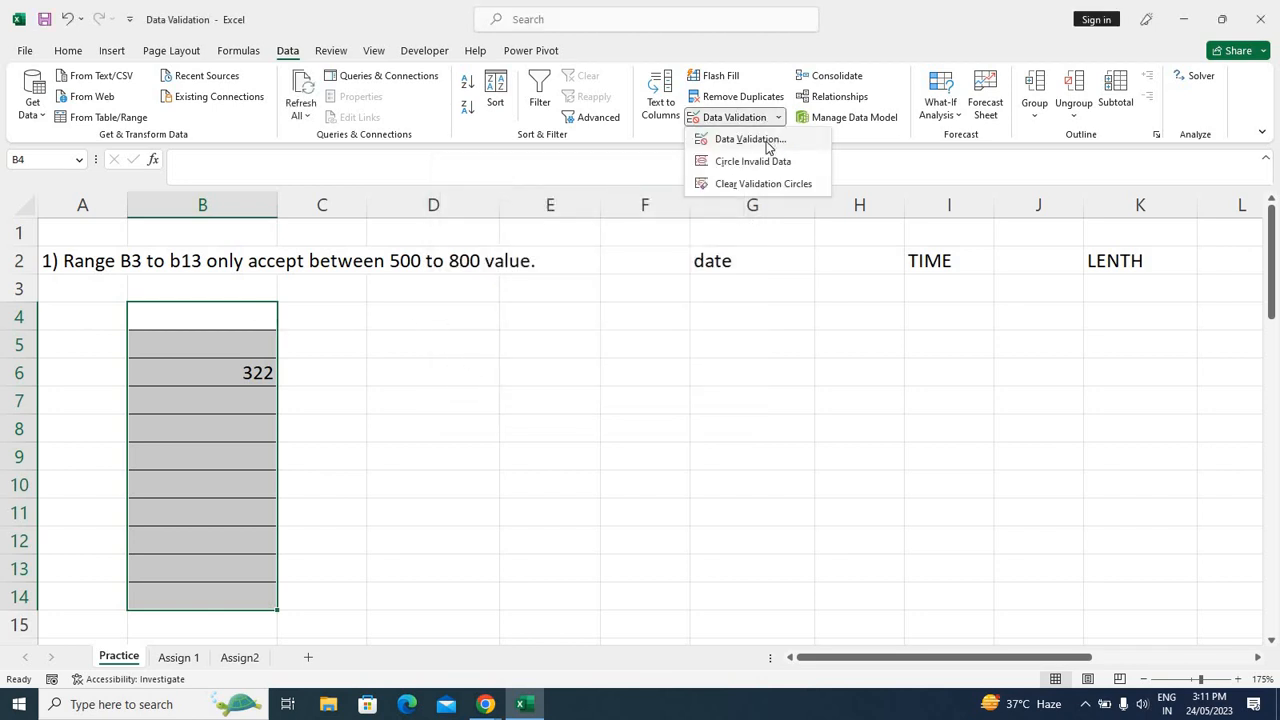
click(764, 142)
click(571, 284)
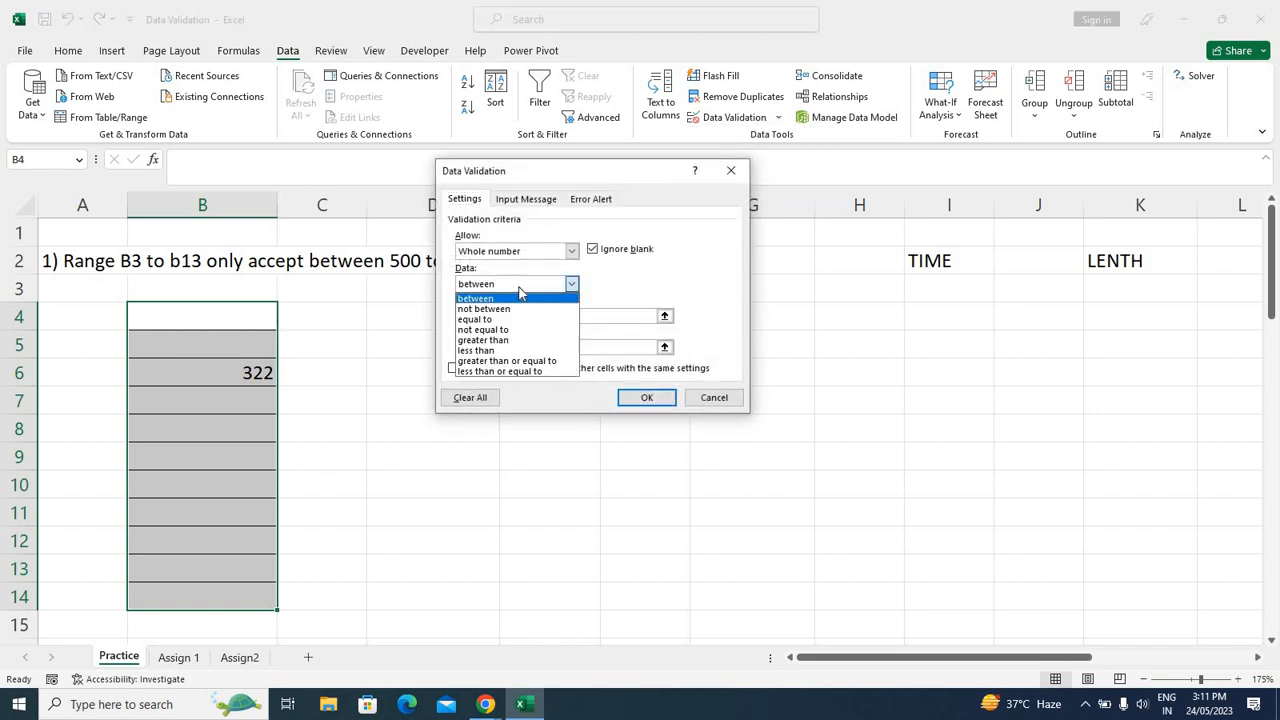
click(507, 310)
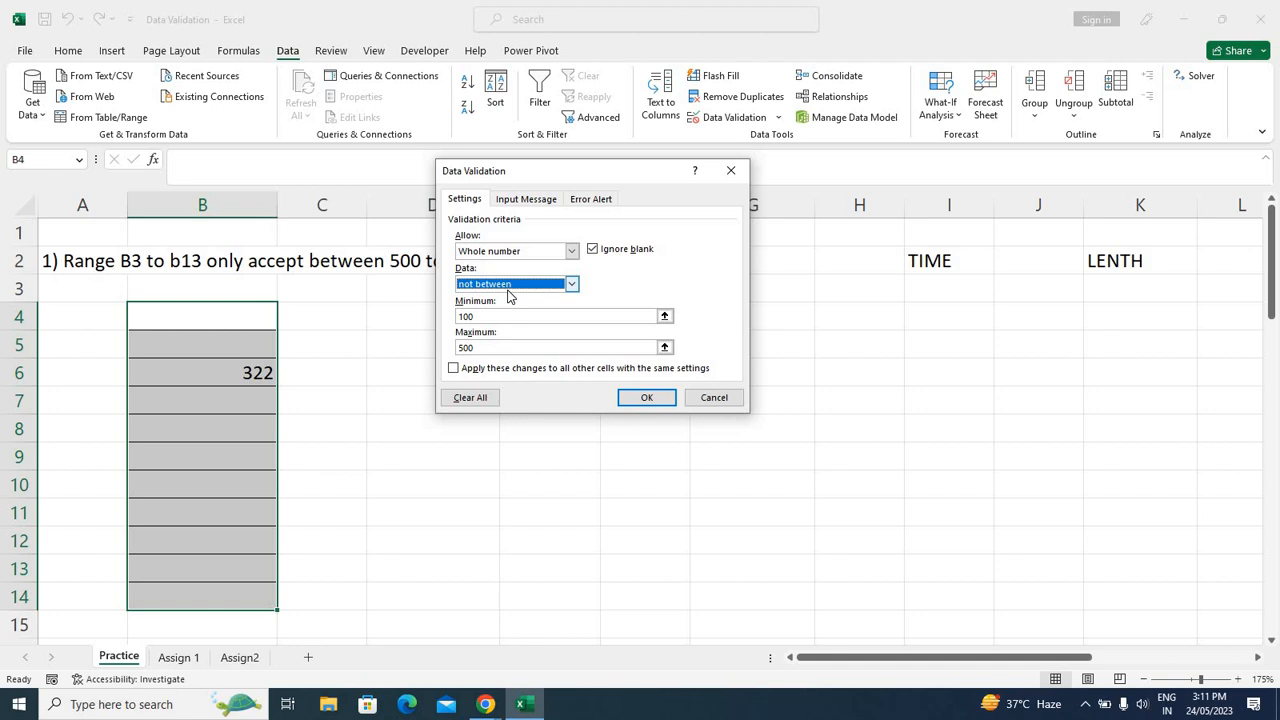
click(507, 287)
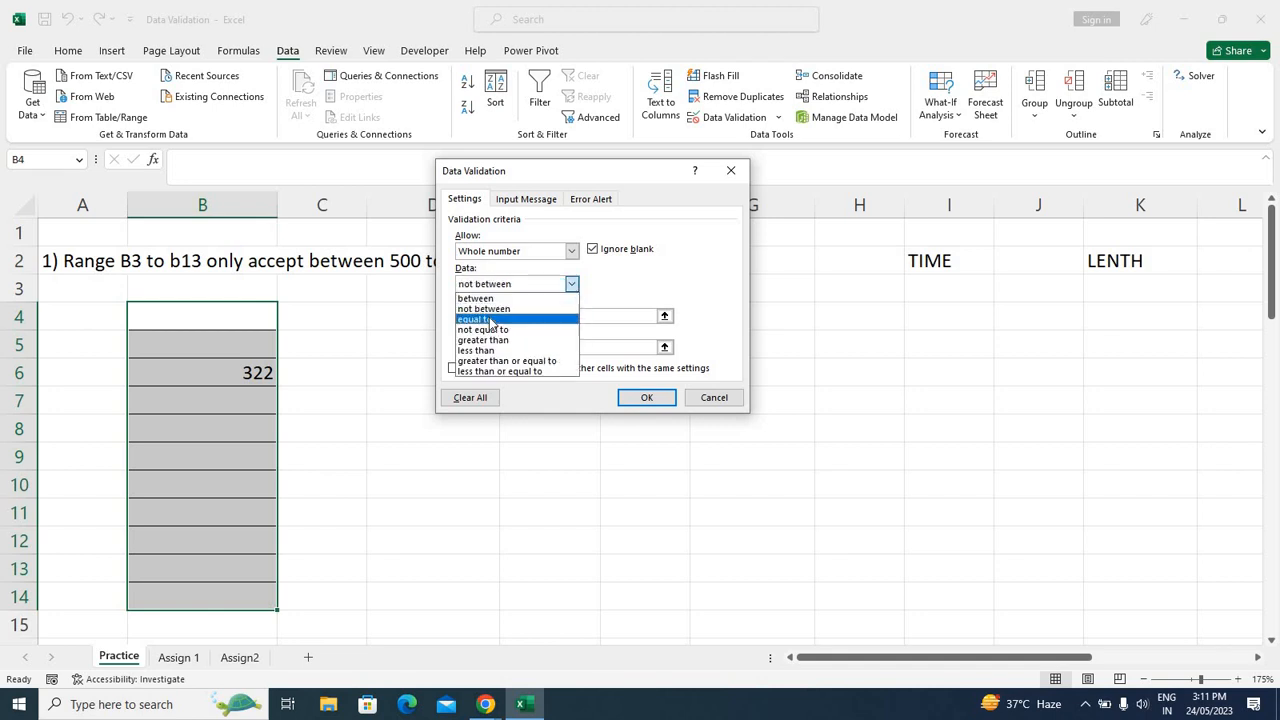
click(490, 316)
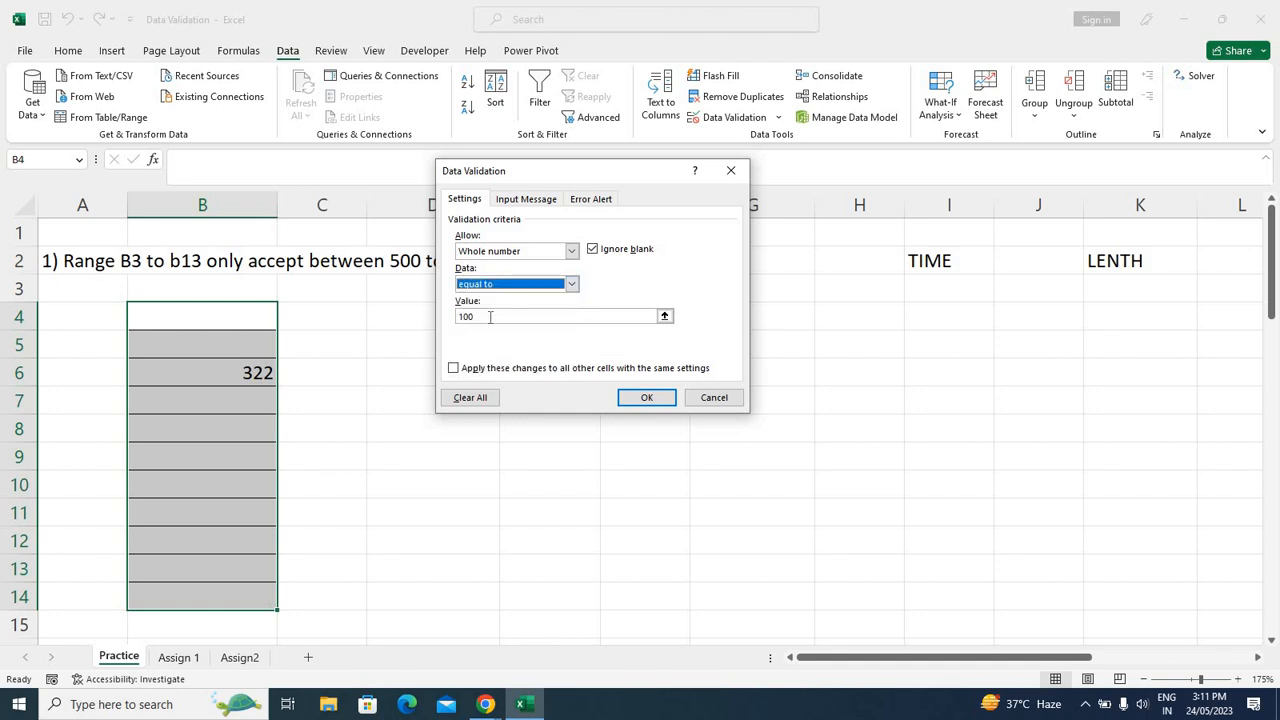
click(490, 316)
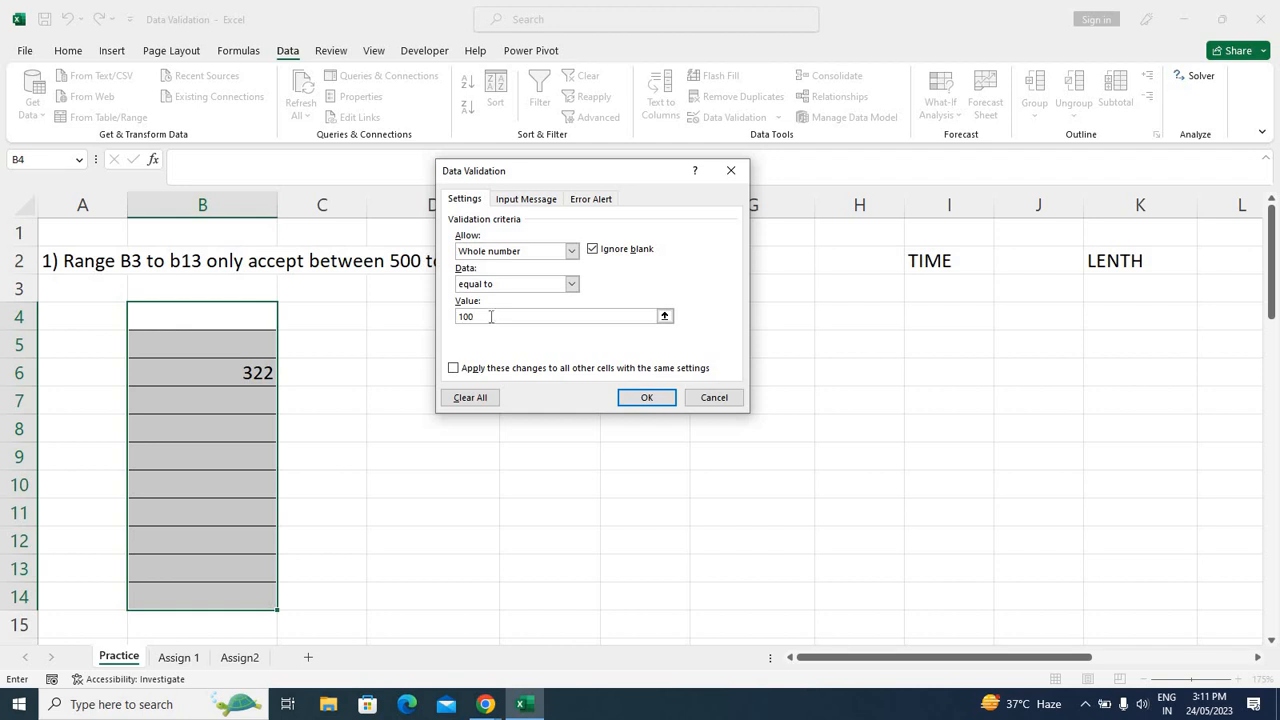
click(504, 287)
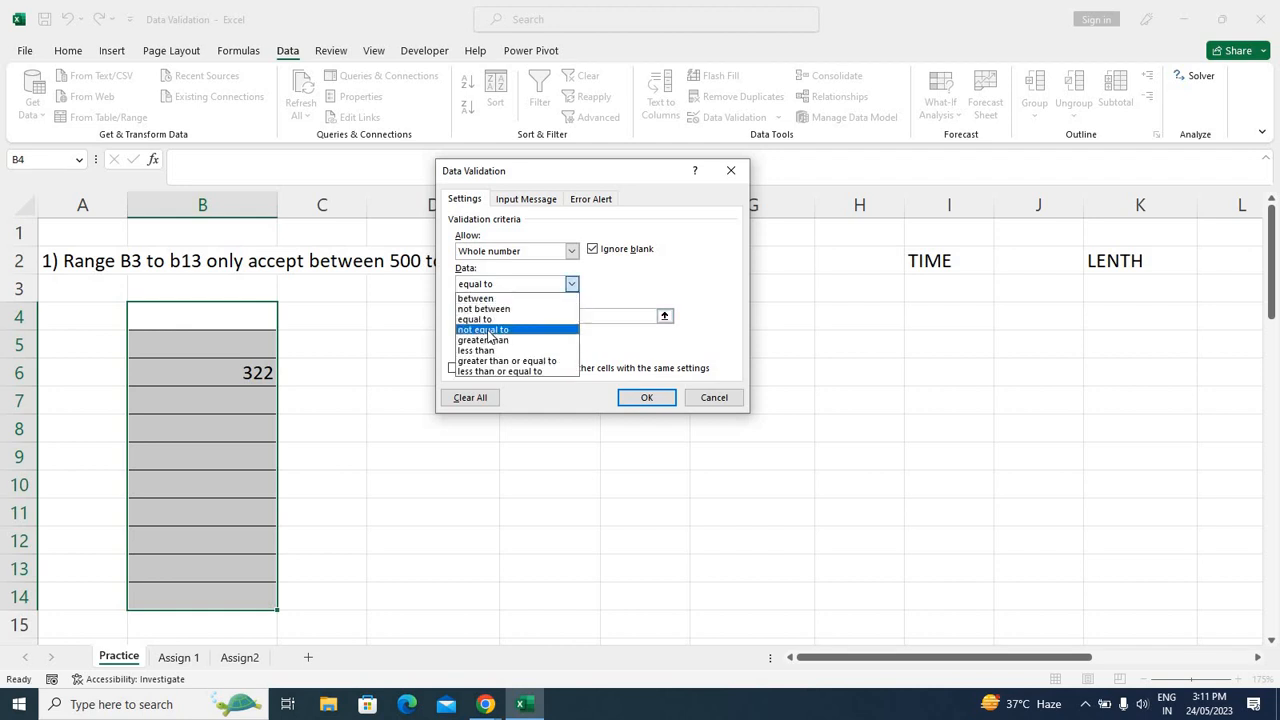
click(490, 329)
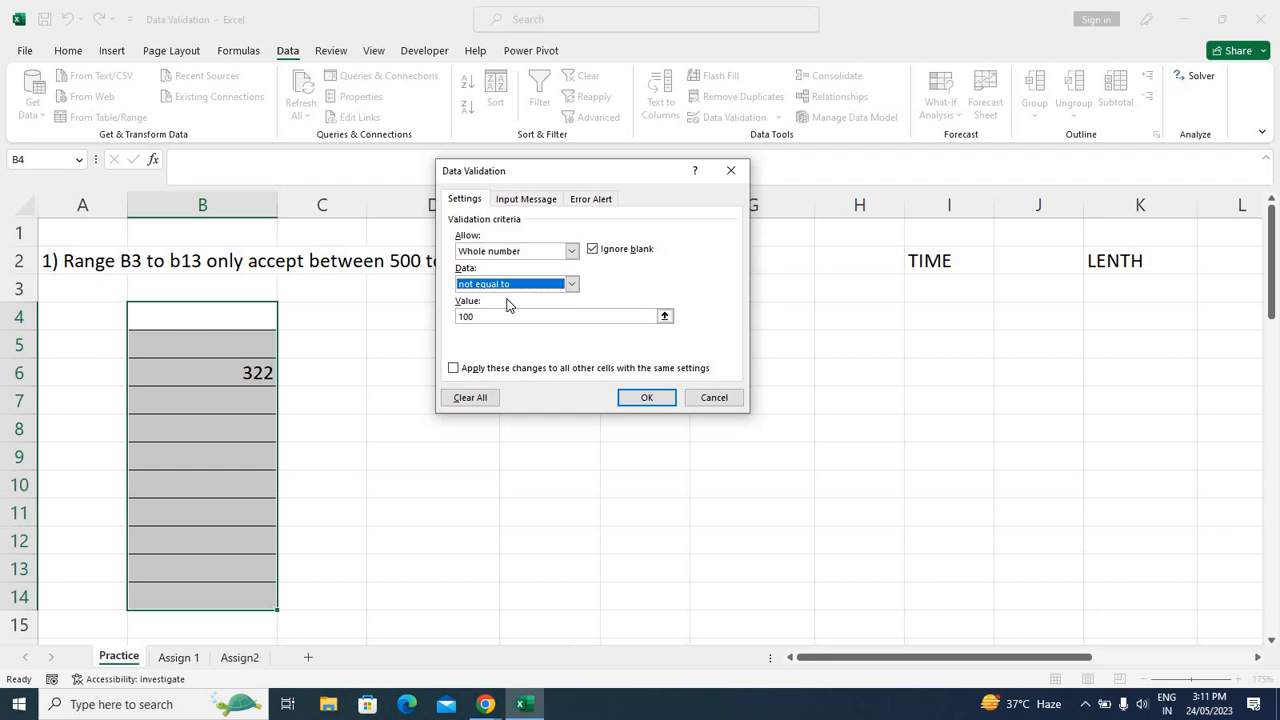
Examine the limit value required by the greater than and less than whole-number conditions
click(510, 288)
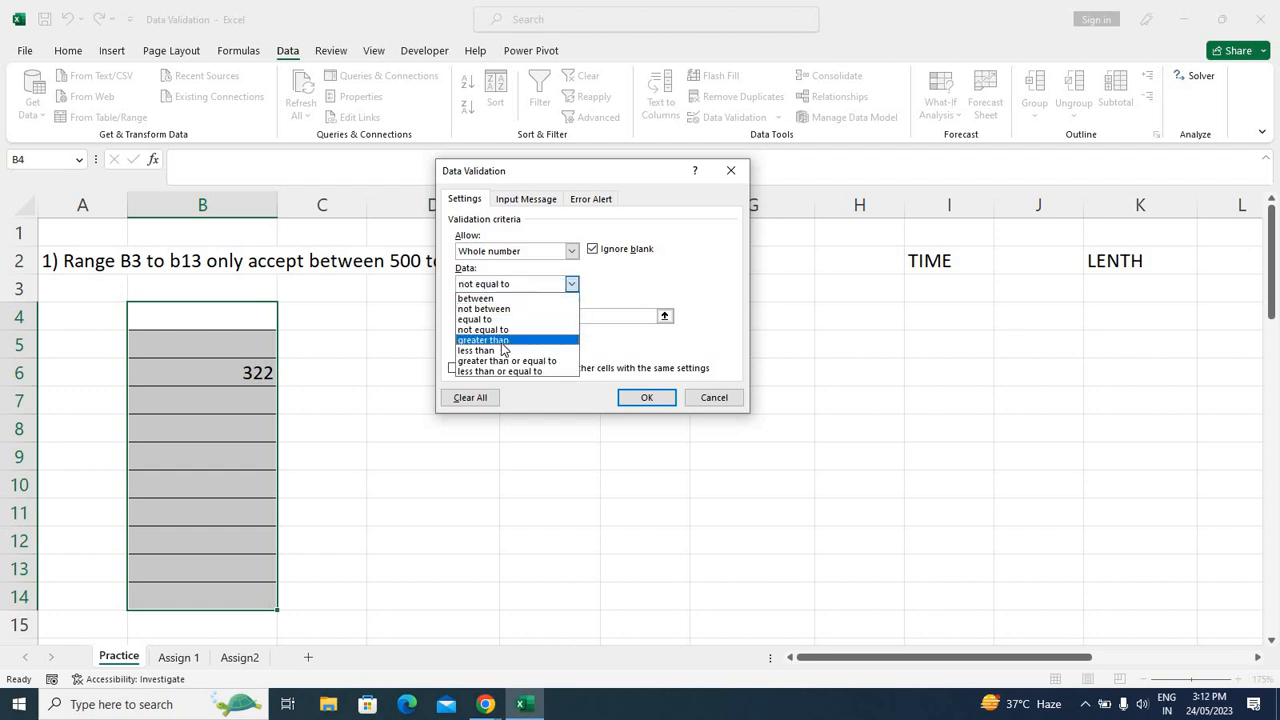
click(501, 341)
click(503, 316)
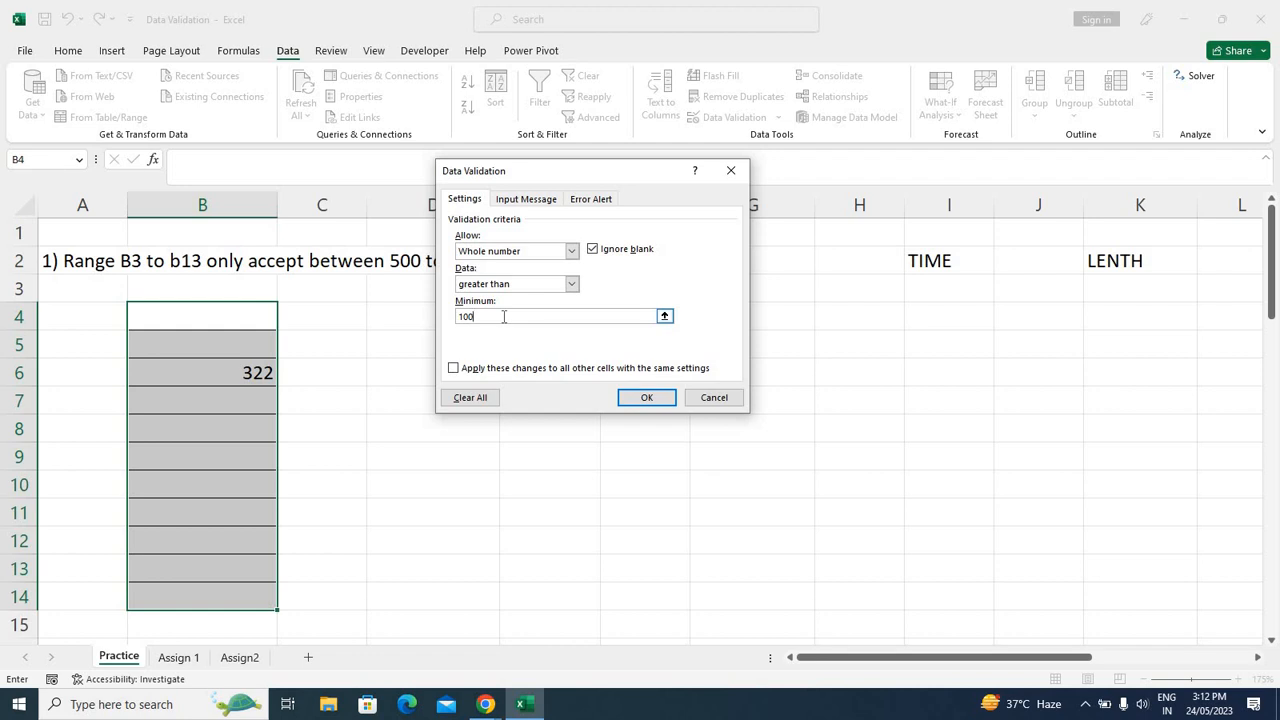
click(502, 288)
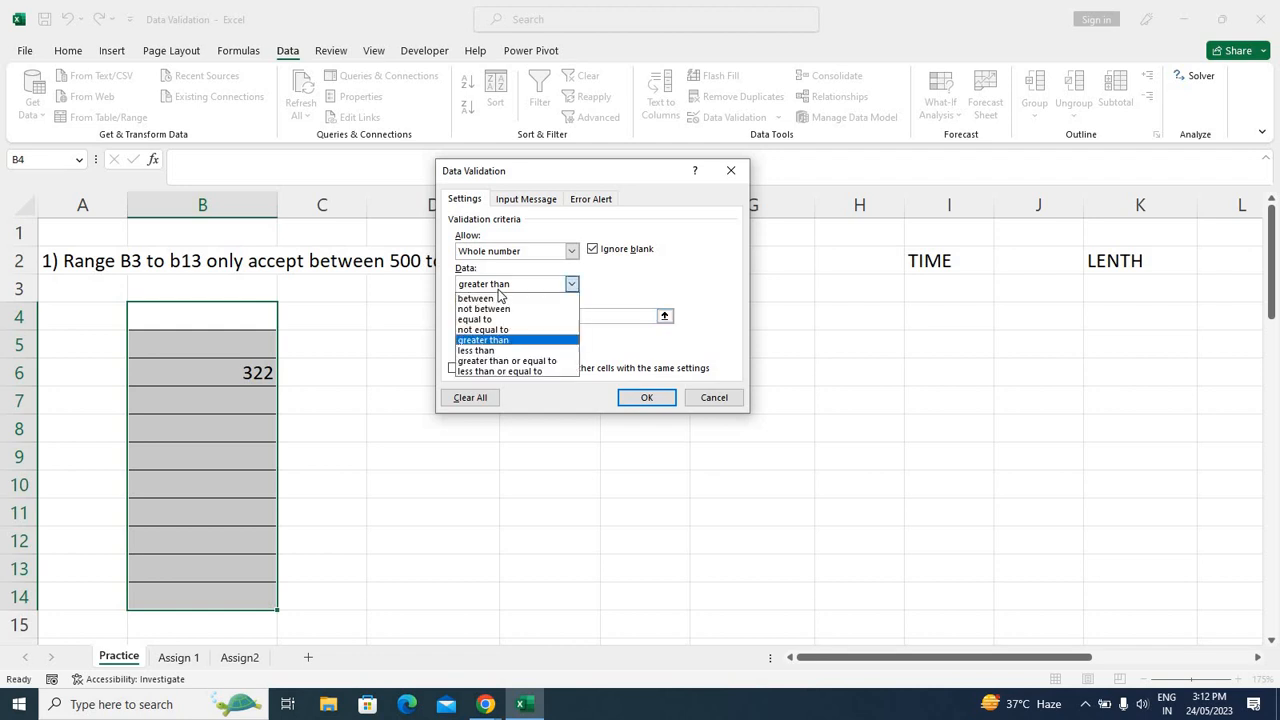
click(500, 352)
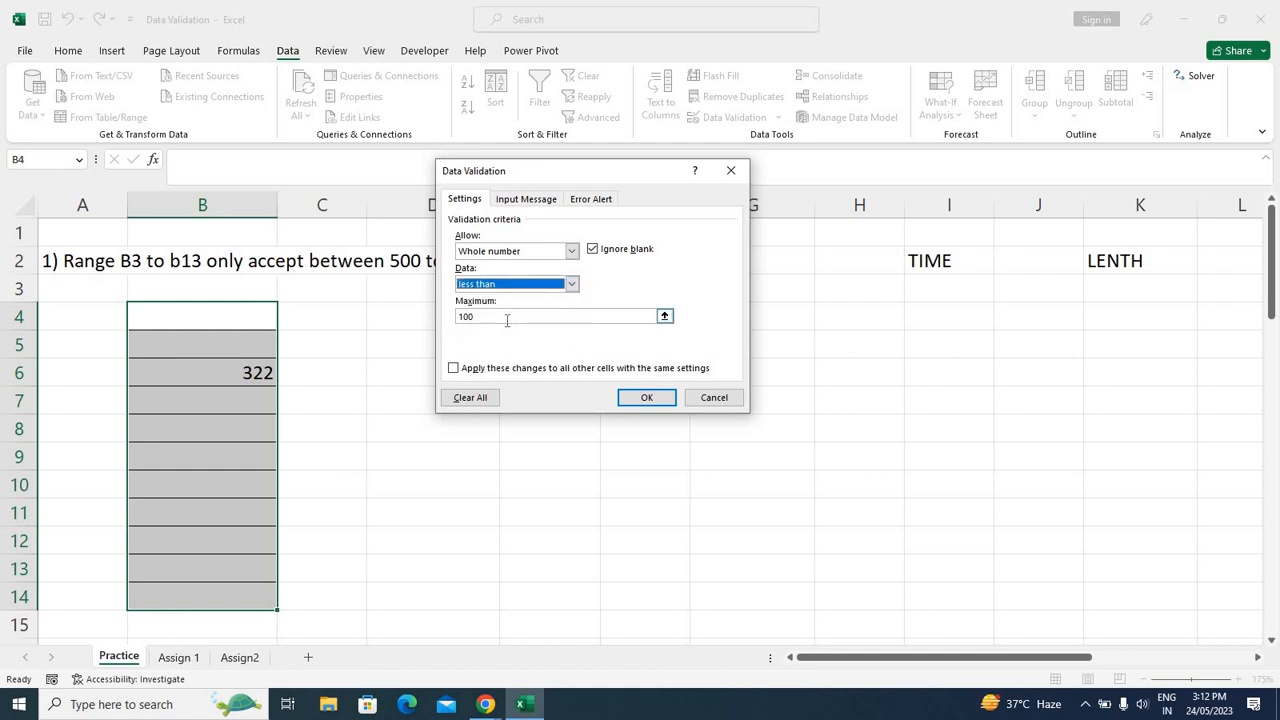
click(507, 318)
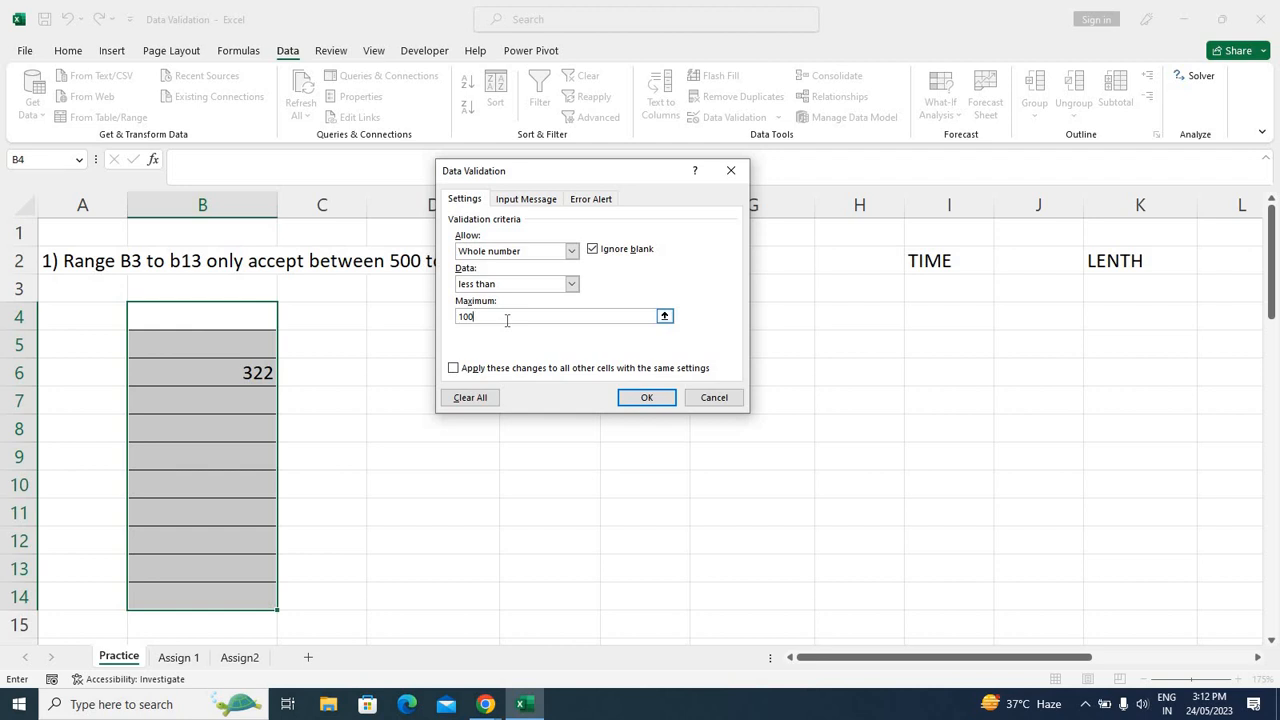
Examine the greater than or equal to and less than or equal to conditions, and return the rule to between
click(510, 285)
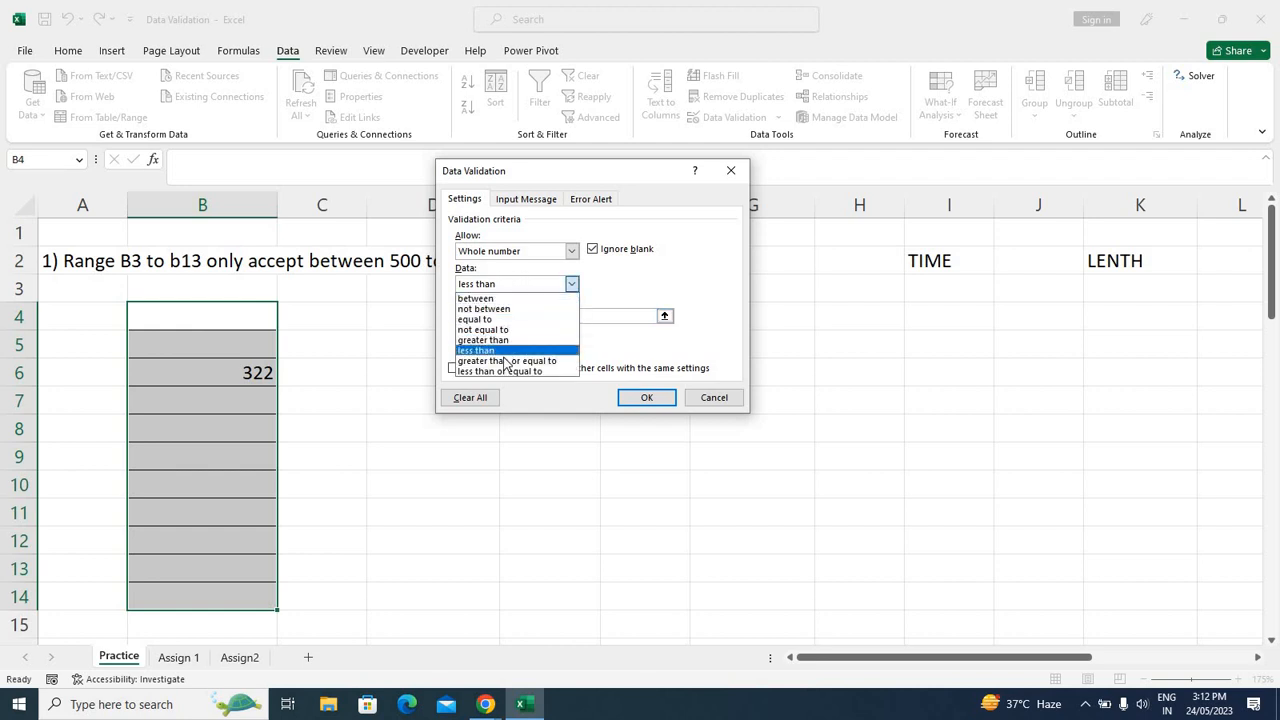
click(507, 361)
click(508, 316)
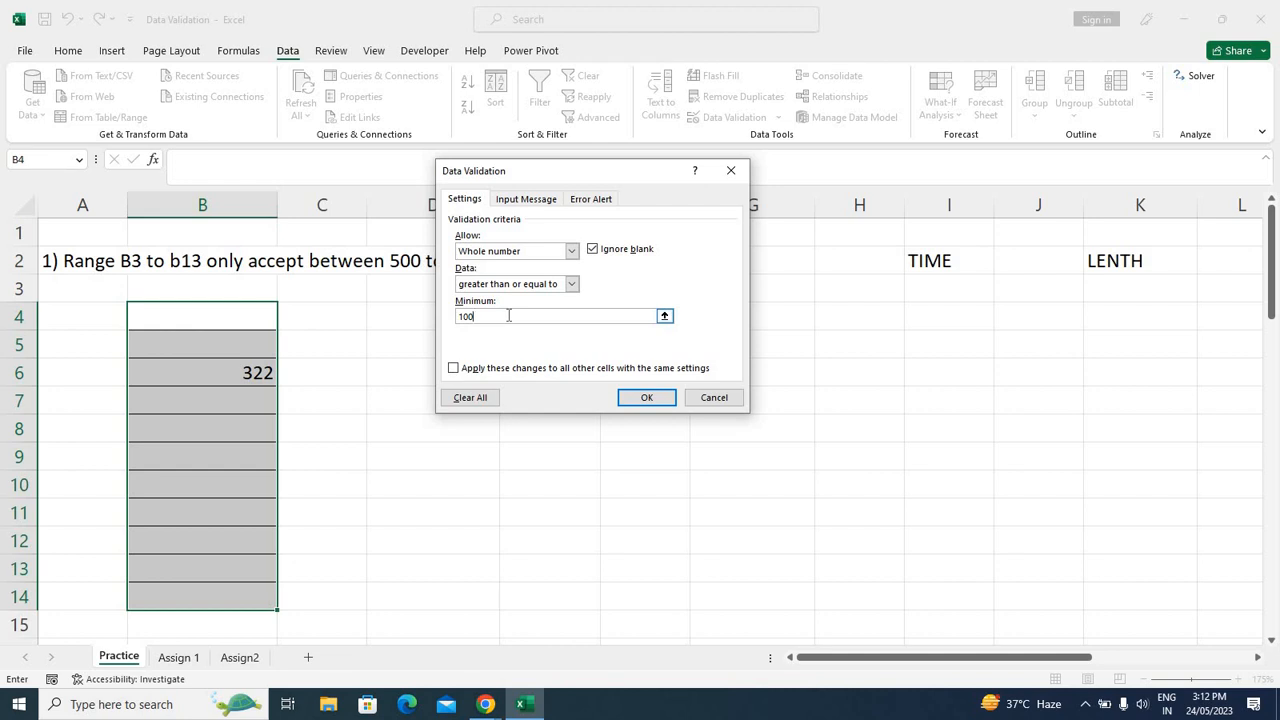
click(571, 284)
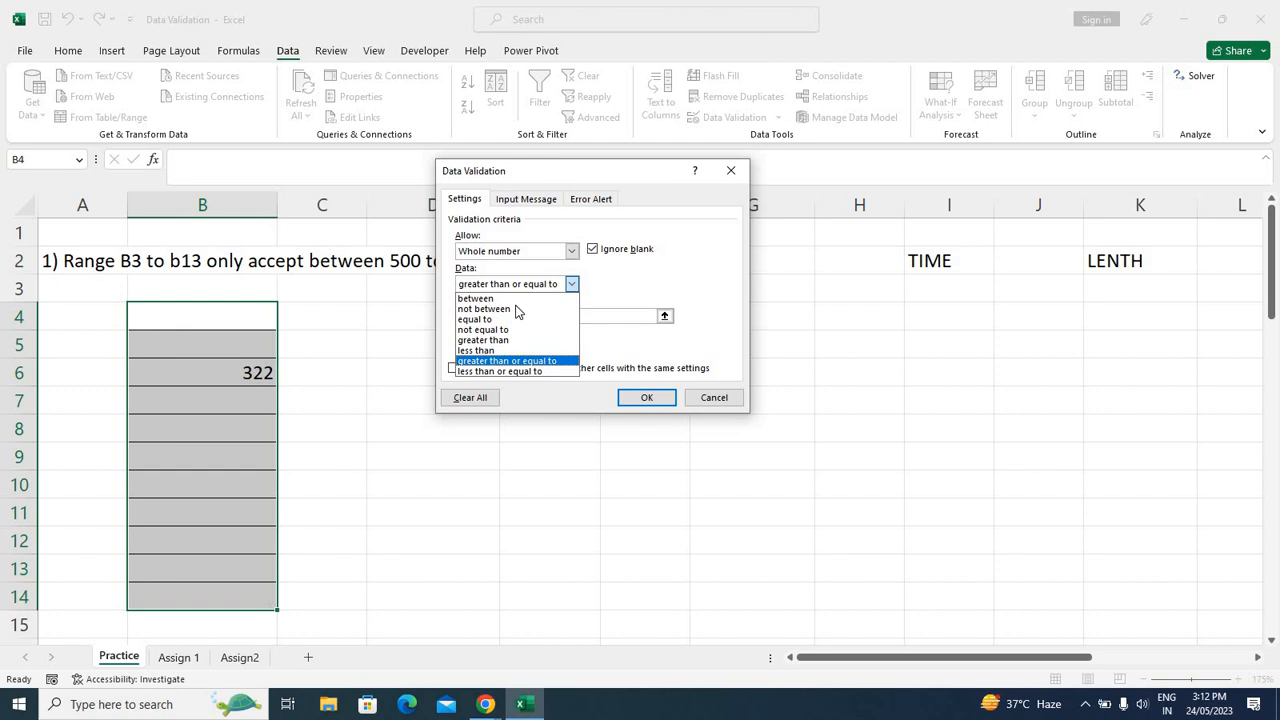
click(507, 372)
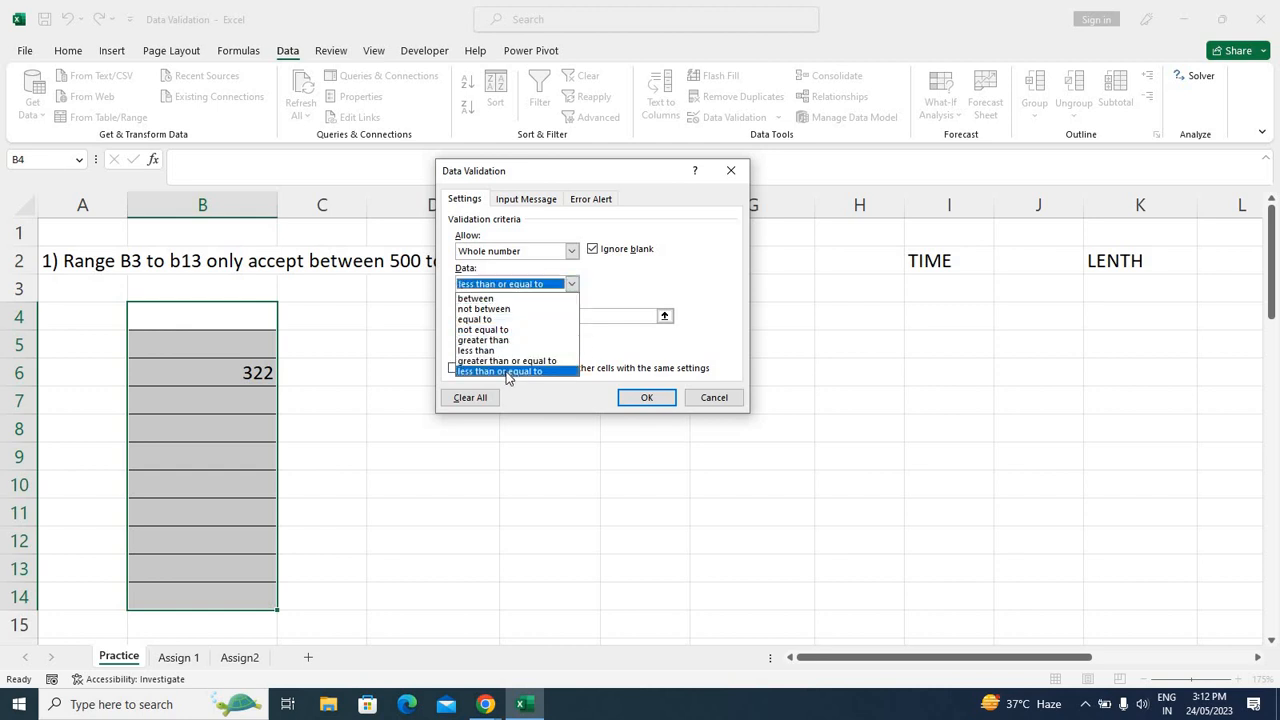
click(512, 288)
click(513, 298)
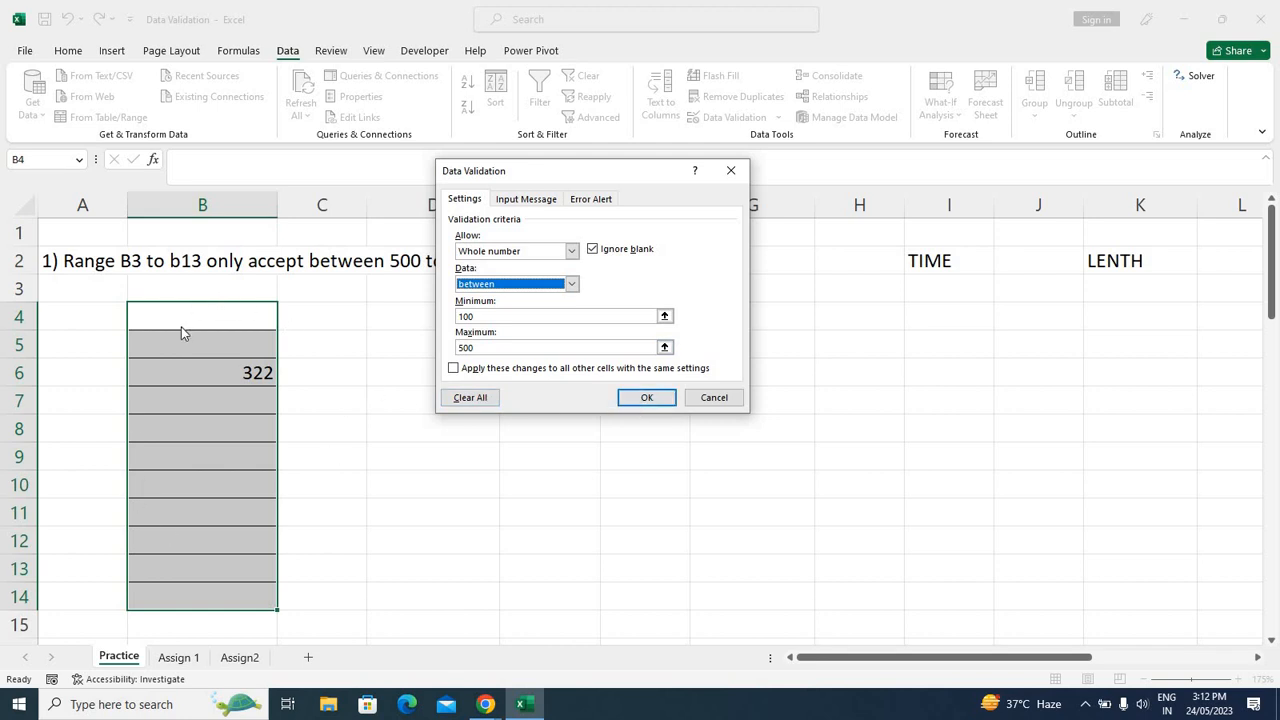
Clear all data validation rules from B4:B14 and apply the change
click(472, 397)
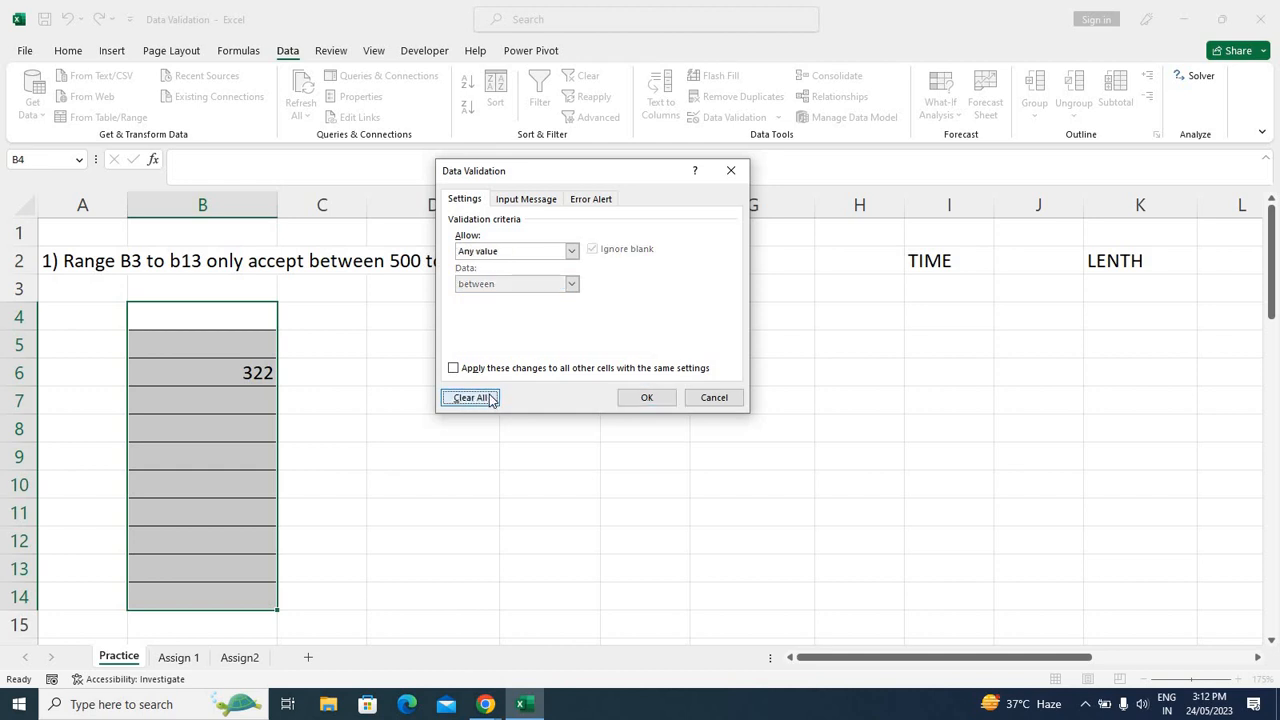
click(474, 396)
click(636, 402)
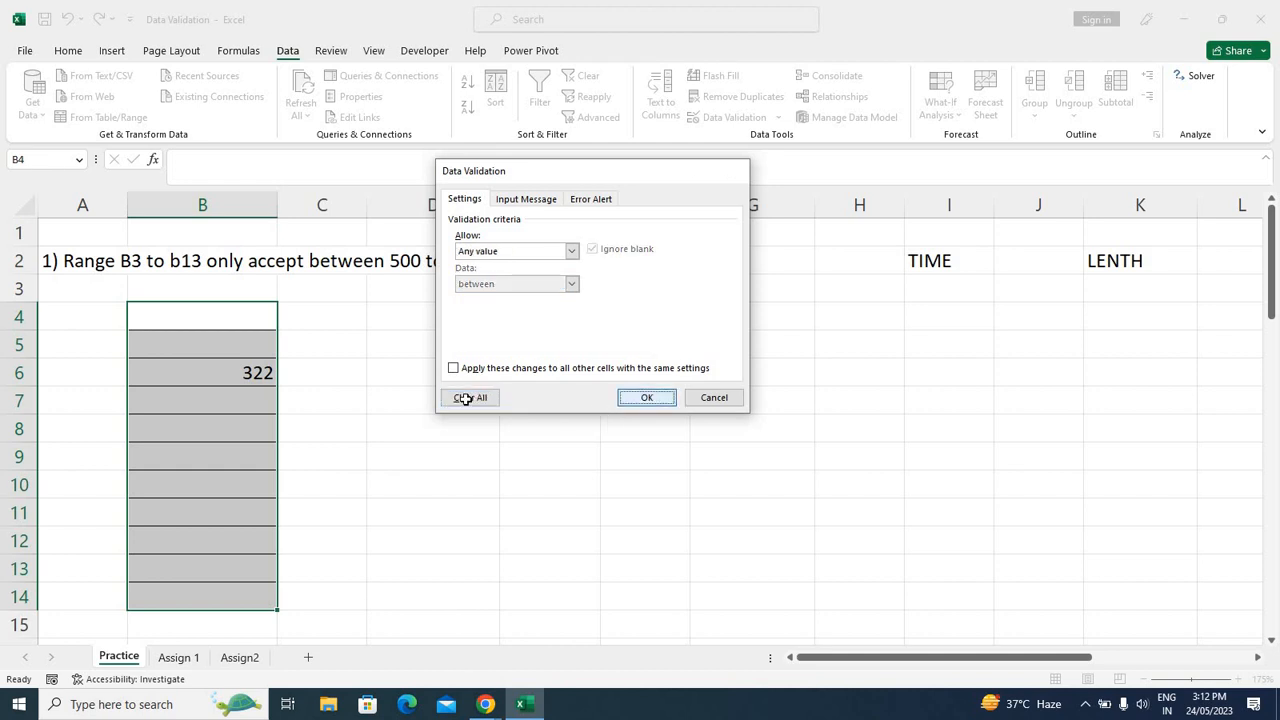
Enter 12, 23 and 332 in cells B7, B8 and B9 to test the range without validation
click(251, 394)
text(12)
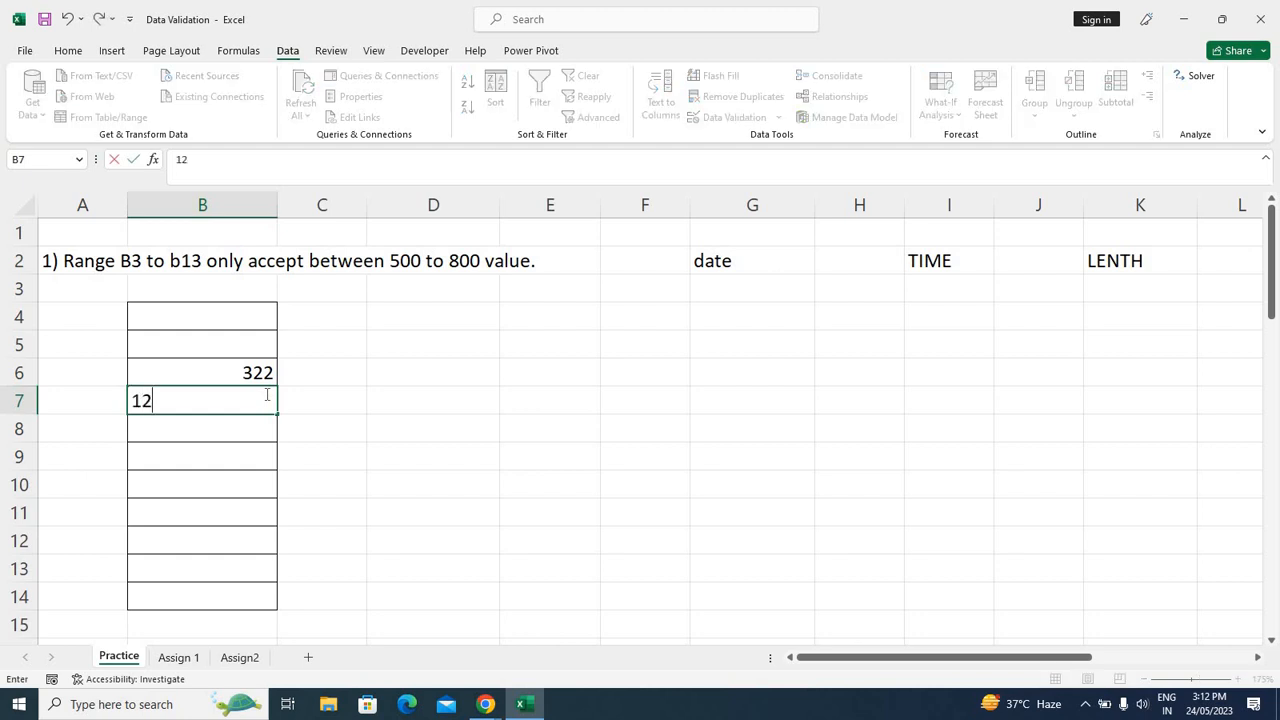
key(Return)
text(2)
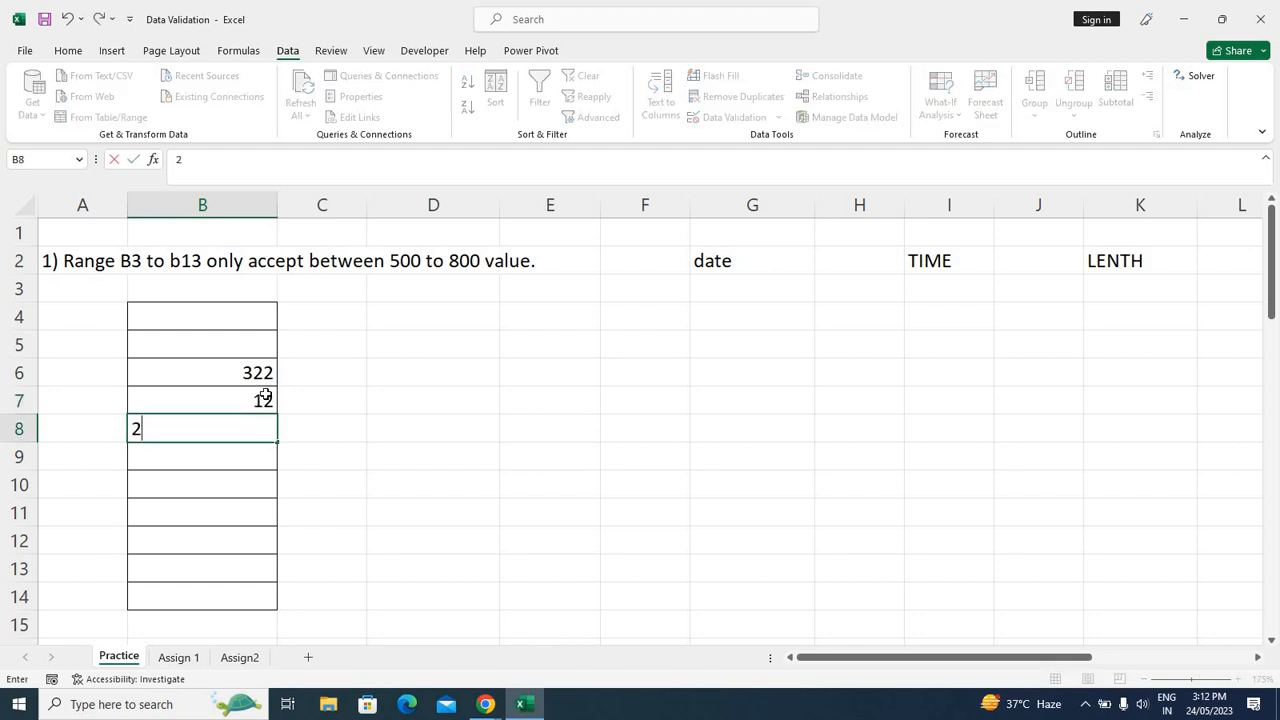
text(3)
key(Return)
text(332)
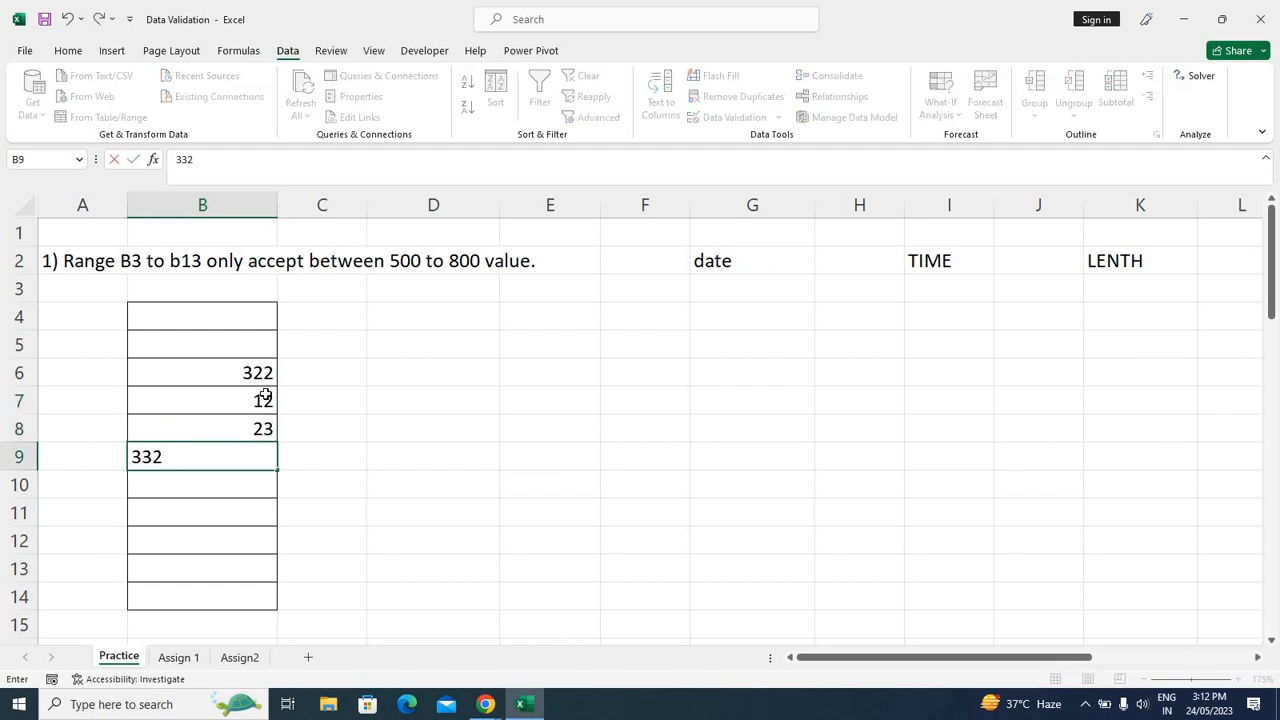
key(Return)
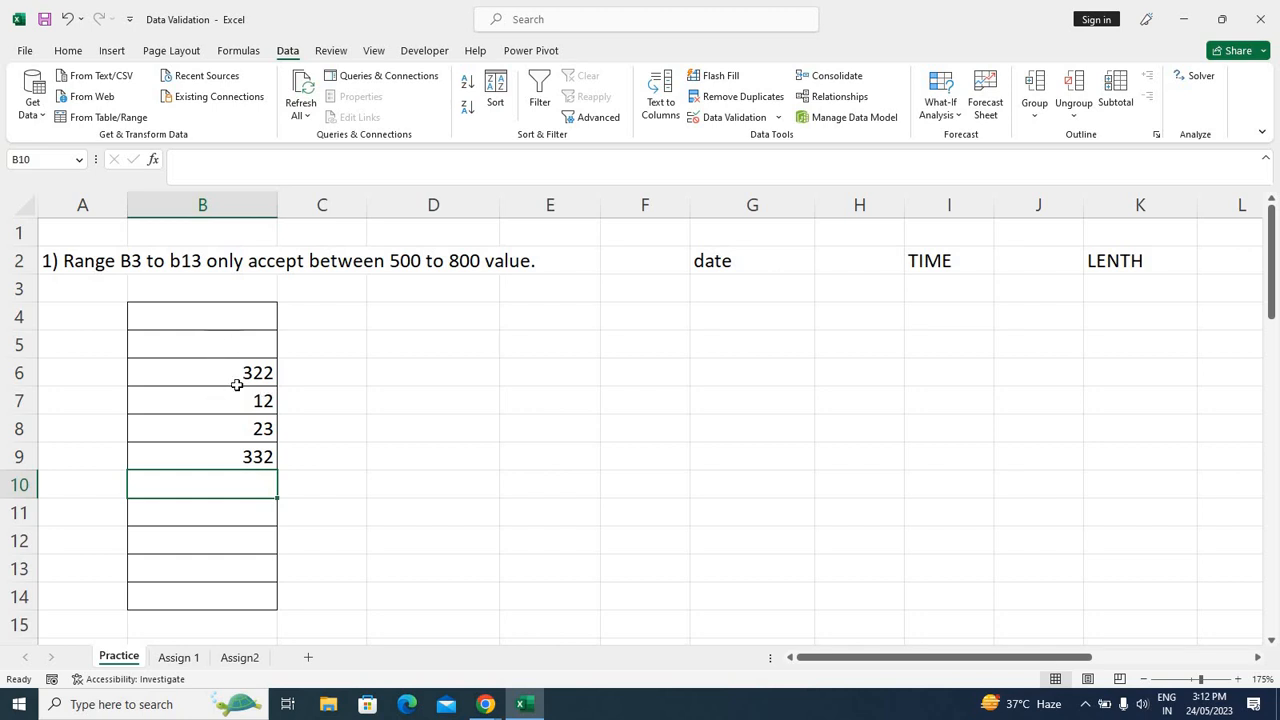
Apply data validation to B4:B14 allowing only whole numbers between a minimum of 100 and a maximum of 500
drag(236, 316, 236, 597)
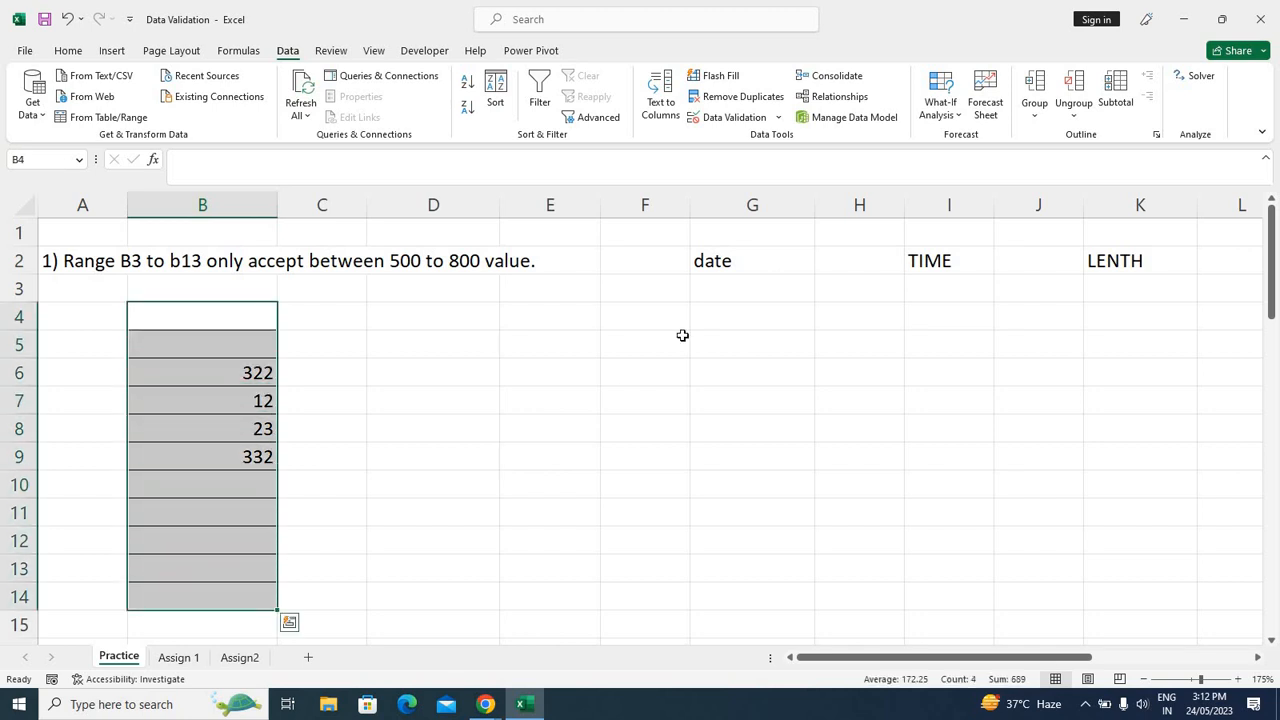
click(730, 117)
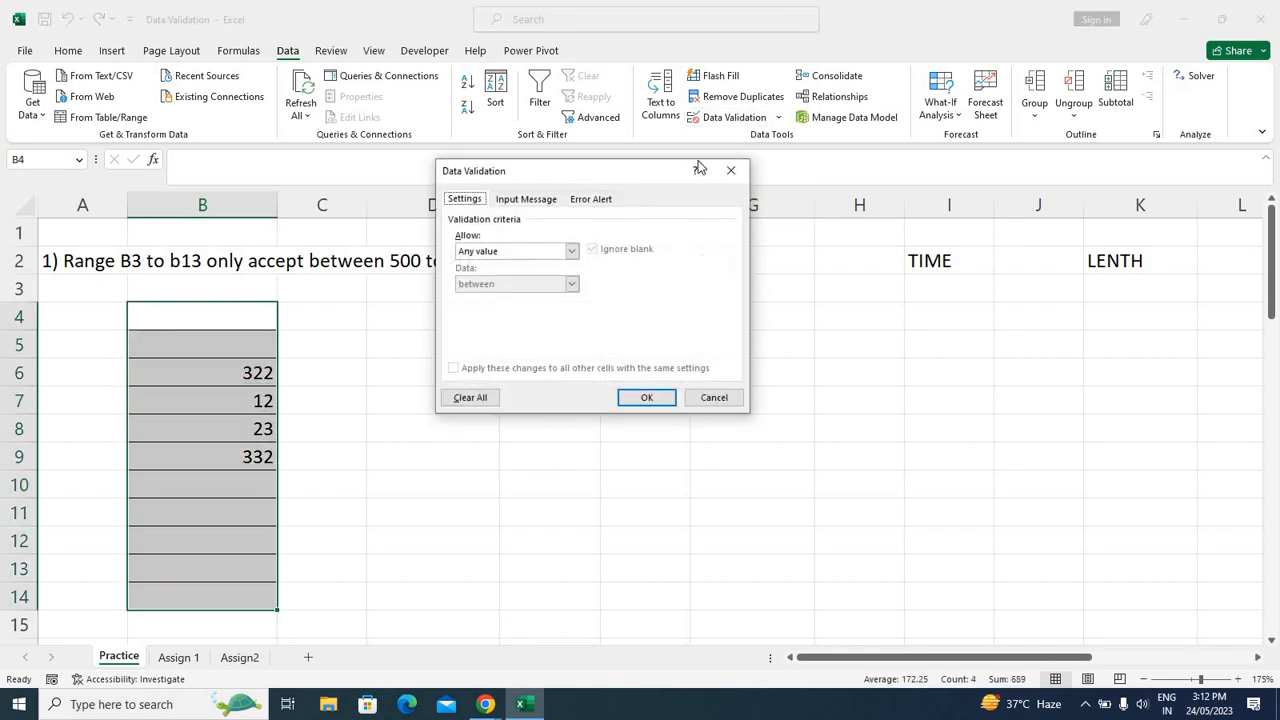
click(545, 254)
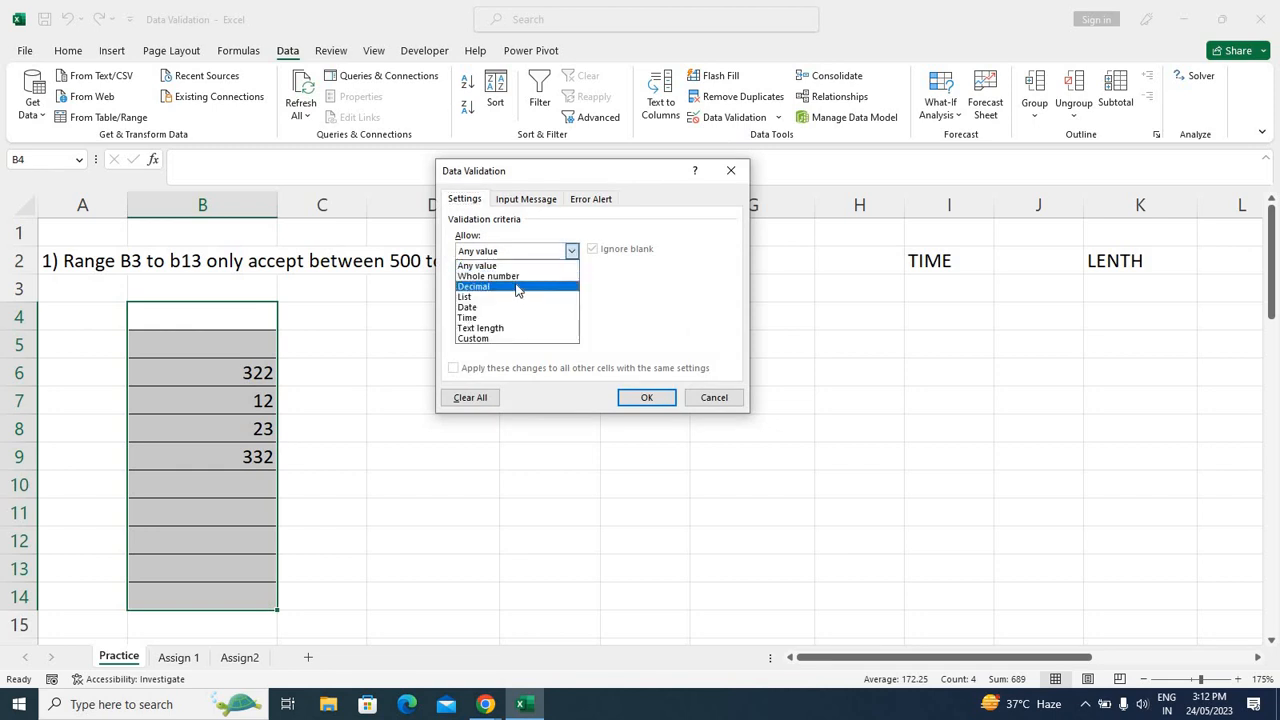
click(515, 276)
click(503, 317)
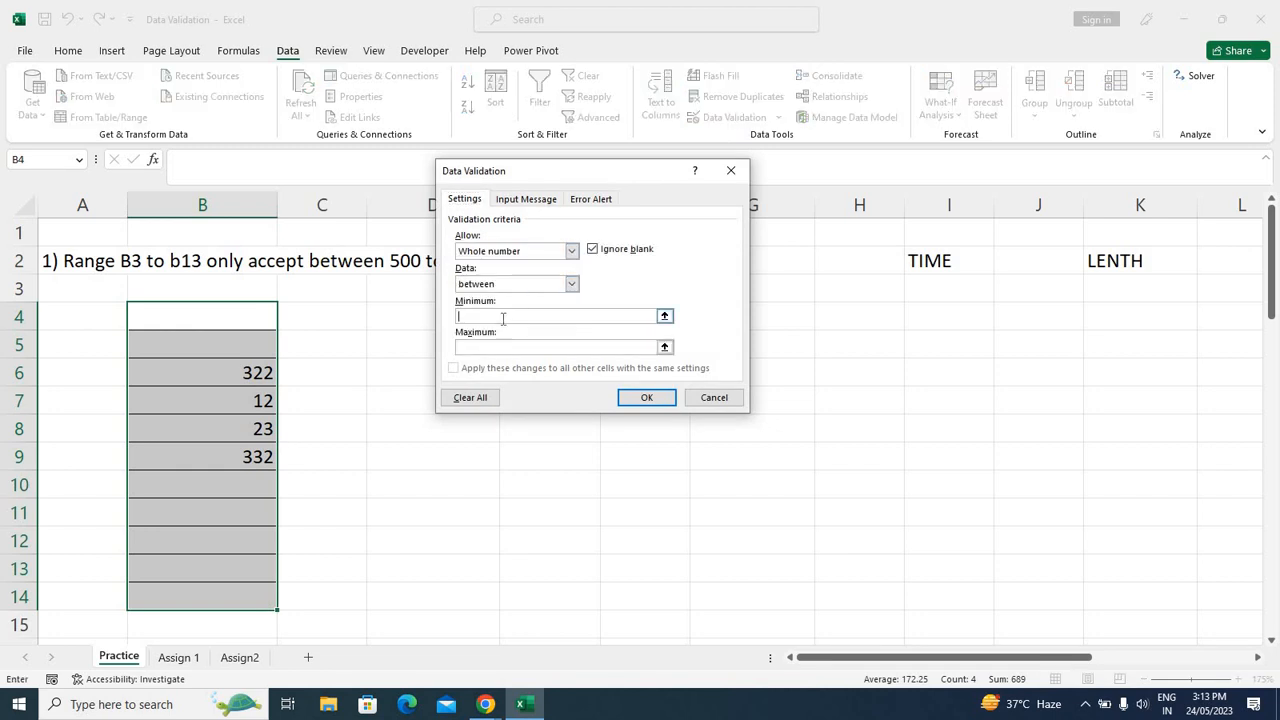
text(100)
click(505, 348)
text(500)
click(645, 398)
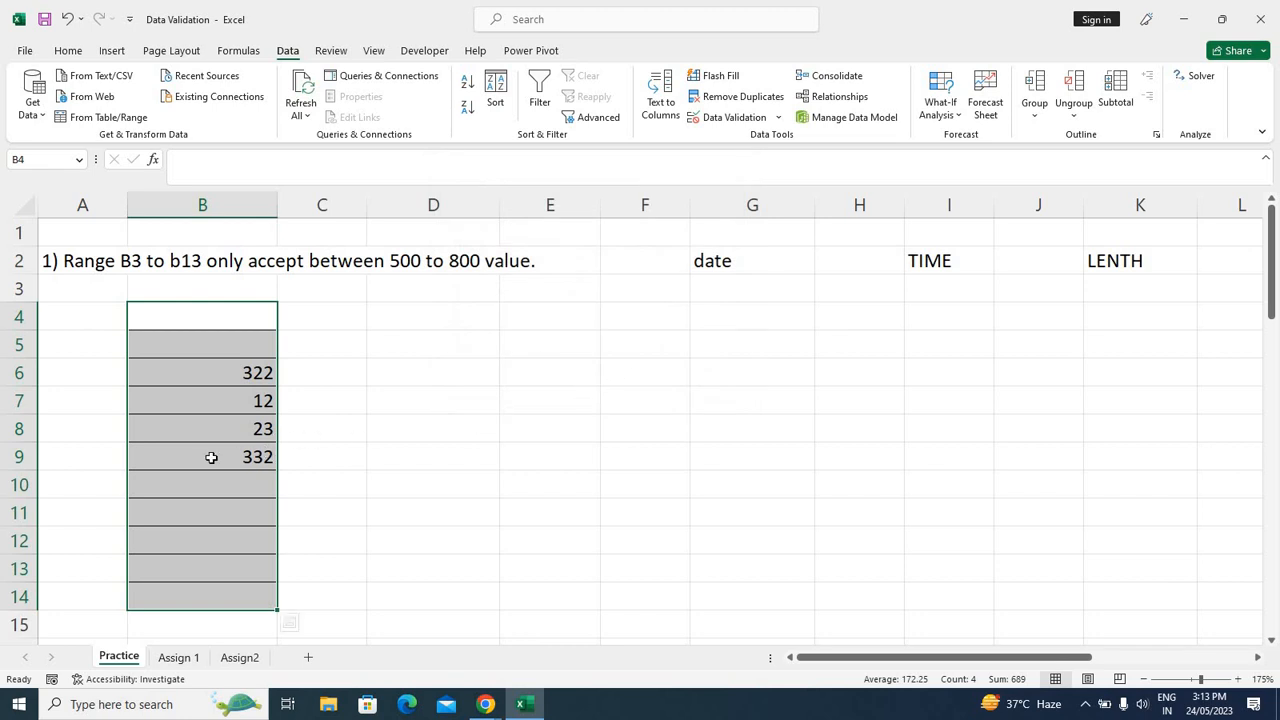
Delete the value in B7, try to enter 12 in B8 to test the rule, and discard that entry
click(210, 456)
click(252, 402)
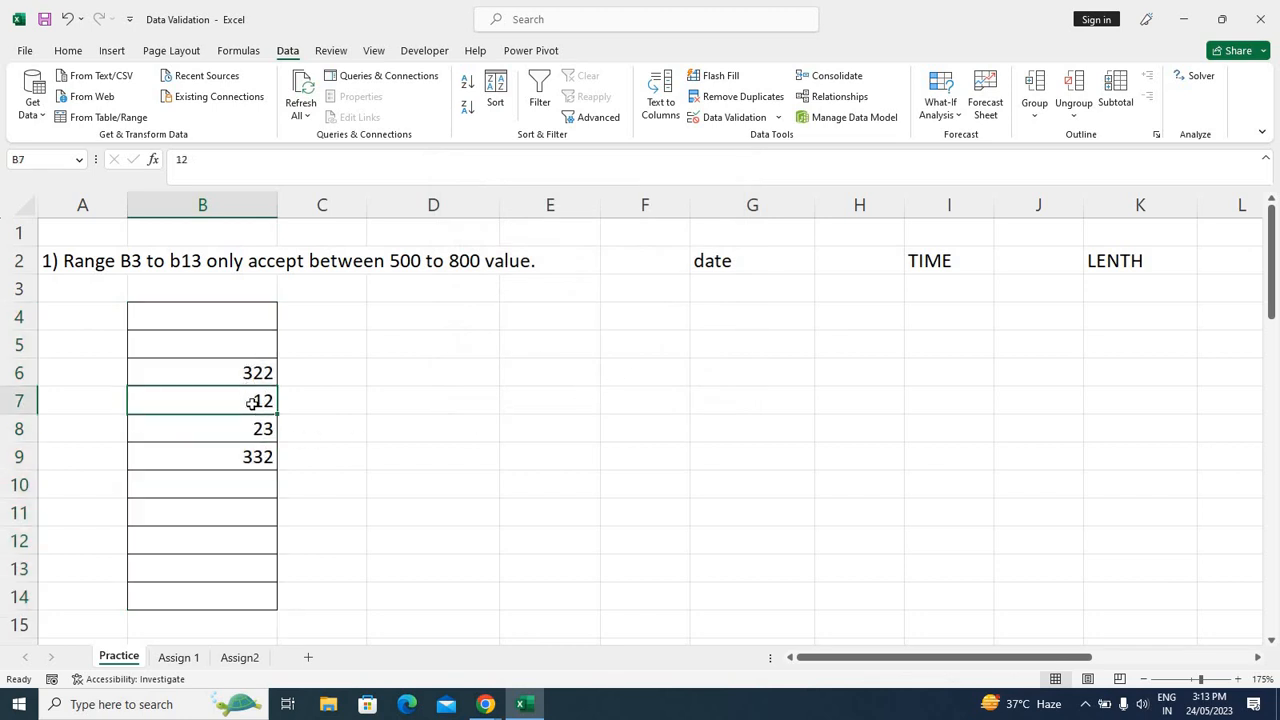
key(Delete)
key(Down)
text(12)
key(Return)
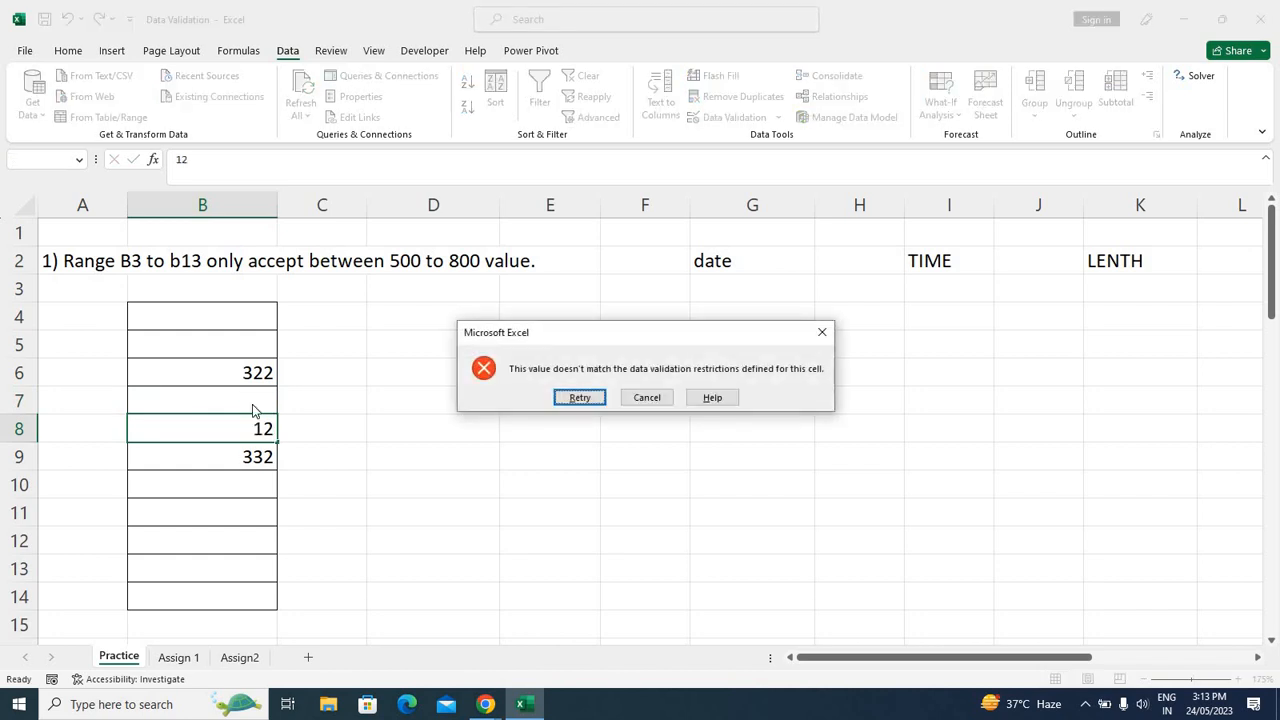
key(Tab)
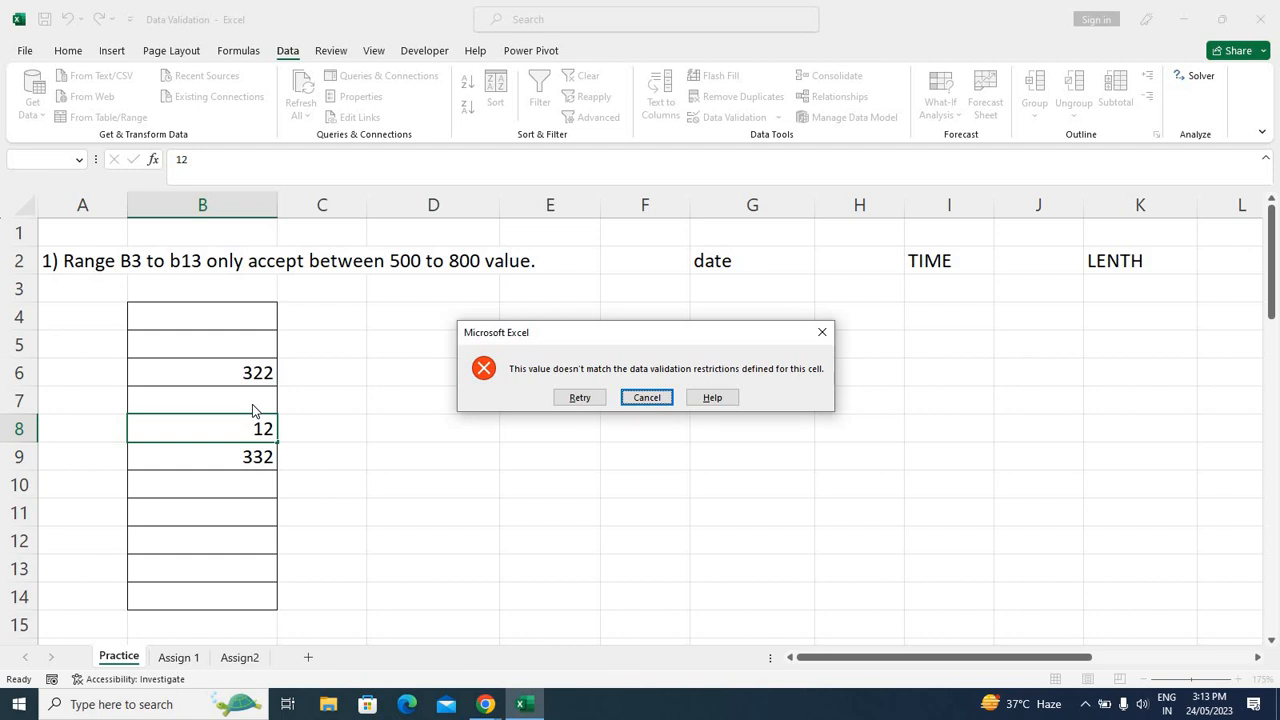
key(Return)
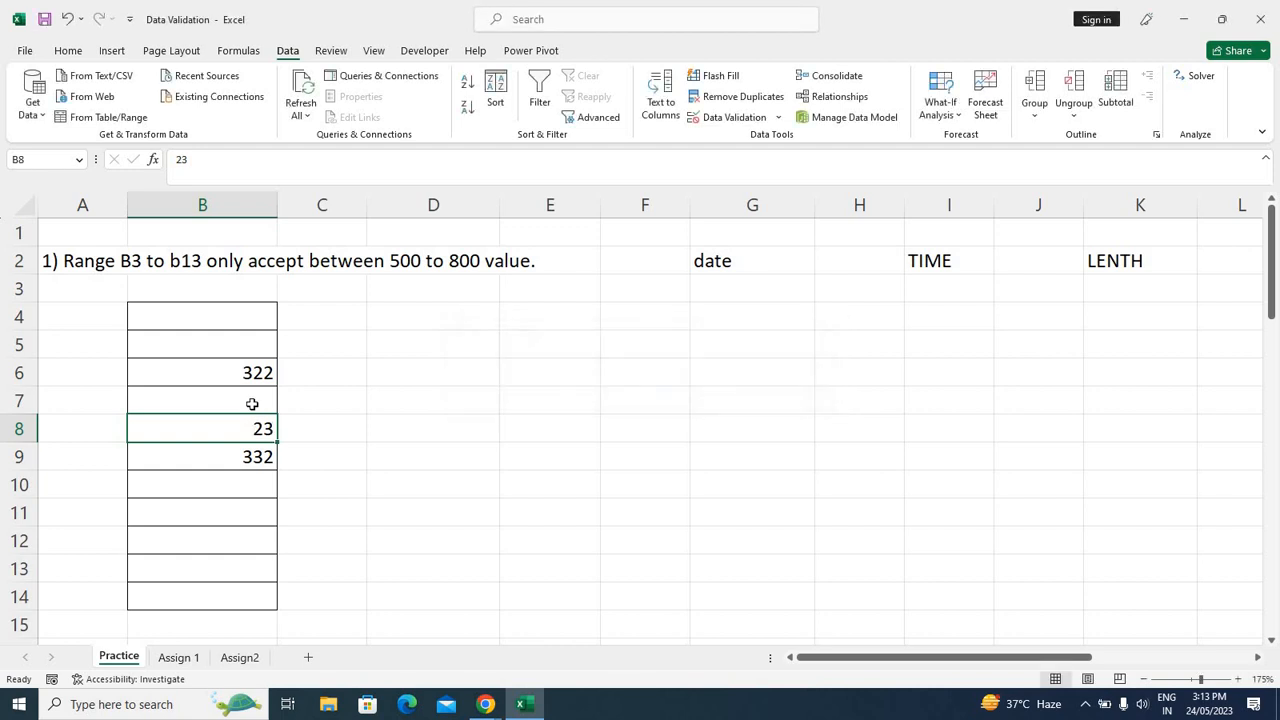
Apply all borders to the empty range D4:D14
drag(406, 318, 403, 606)
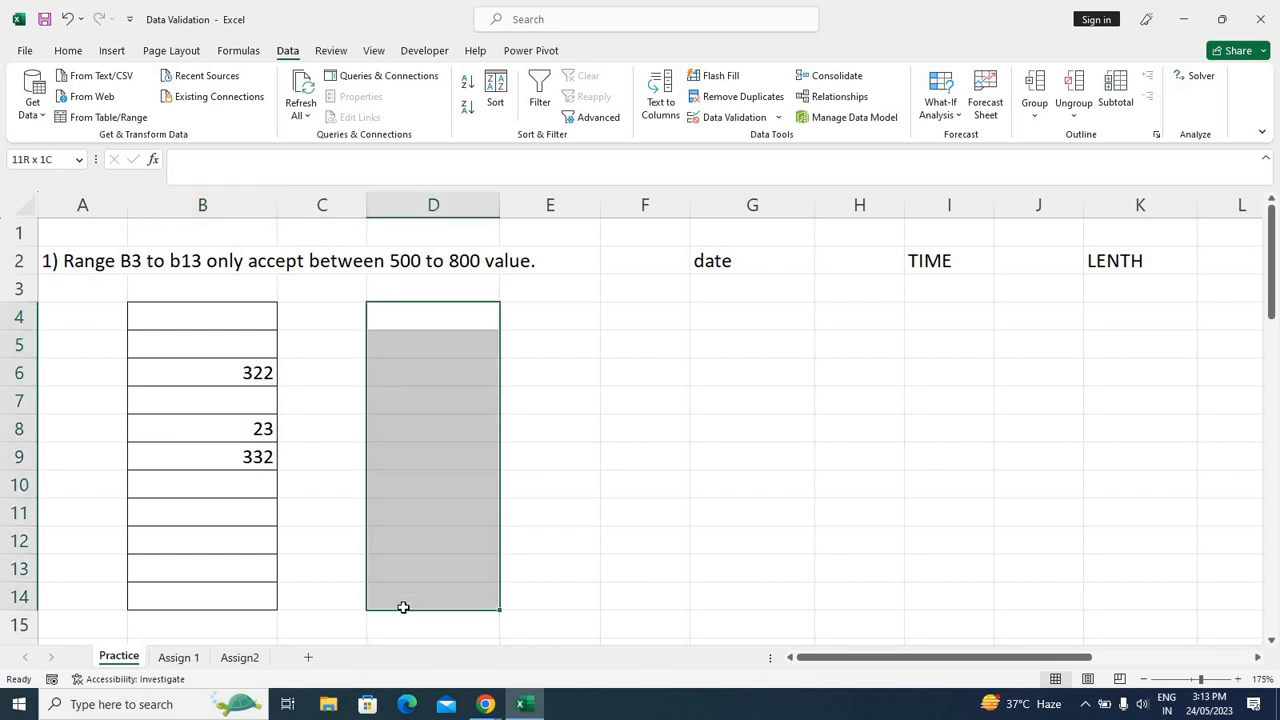
click(66, 50)
click(239, 107)
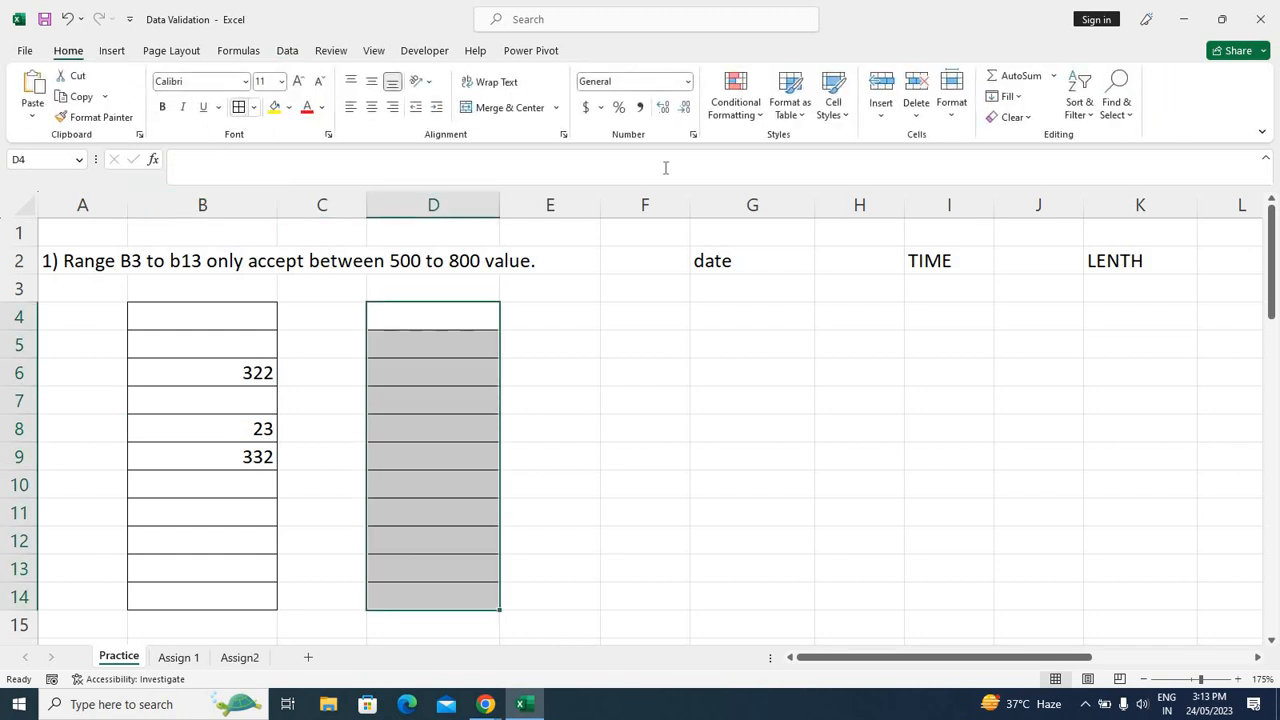
Start a data validation rule for D4:D14 that allows decimal values with the between condition
click(288, 52)
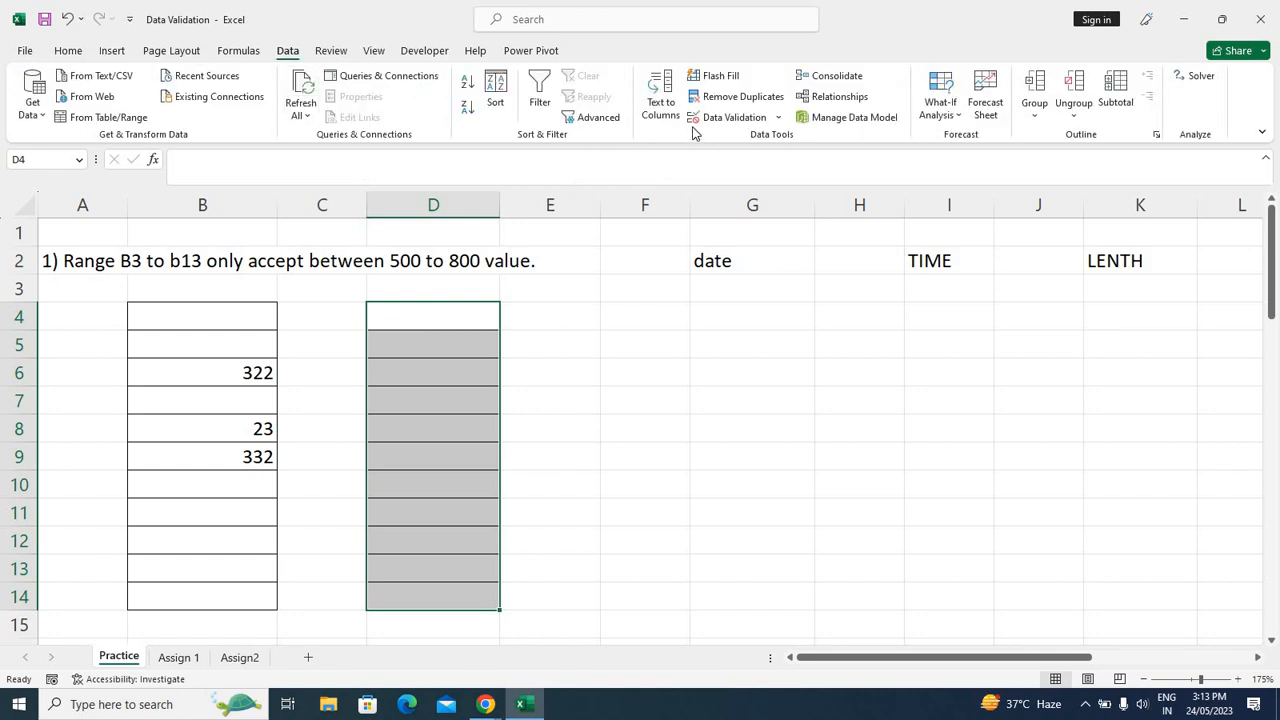
click(779, 119)
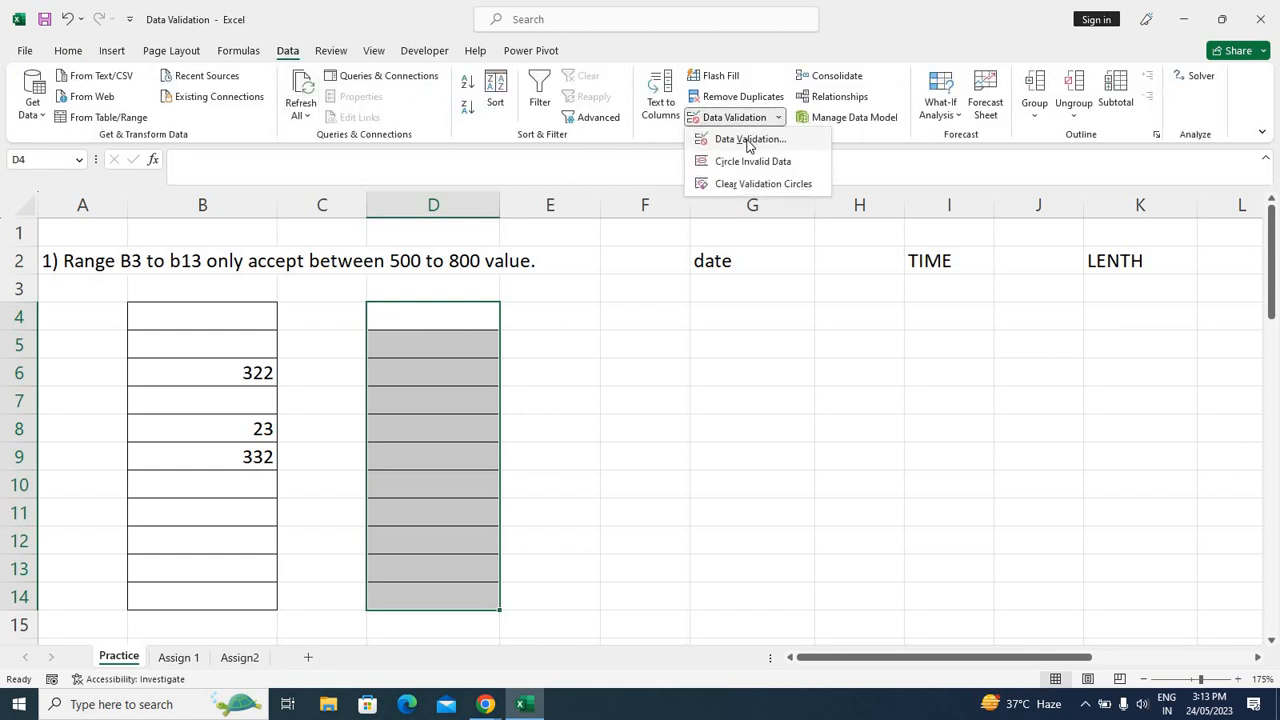
click(749, 139)
click(571, 251)
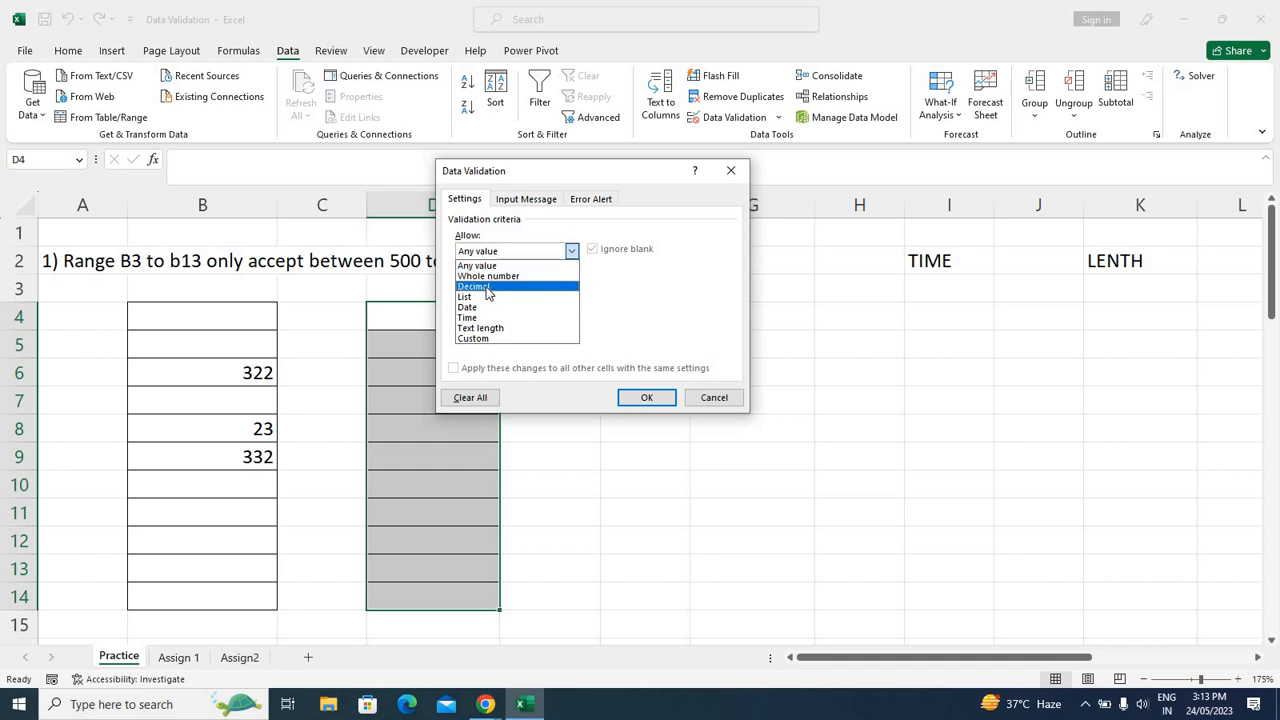
click(488, 287)
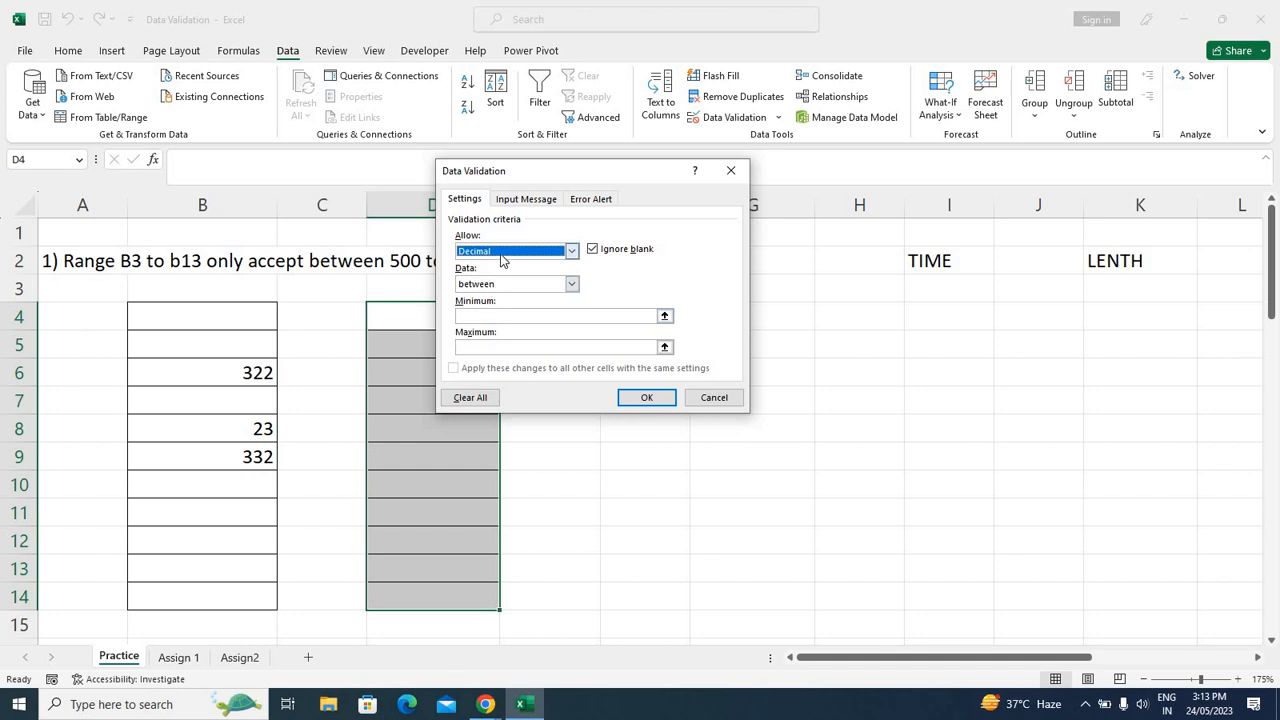
click(502, 260)
click(502, 260)
click(494, 288)
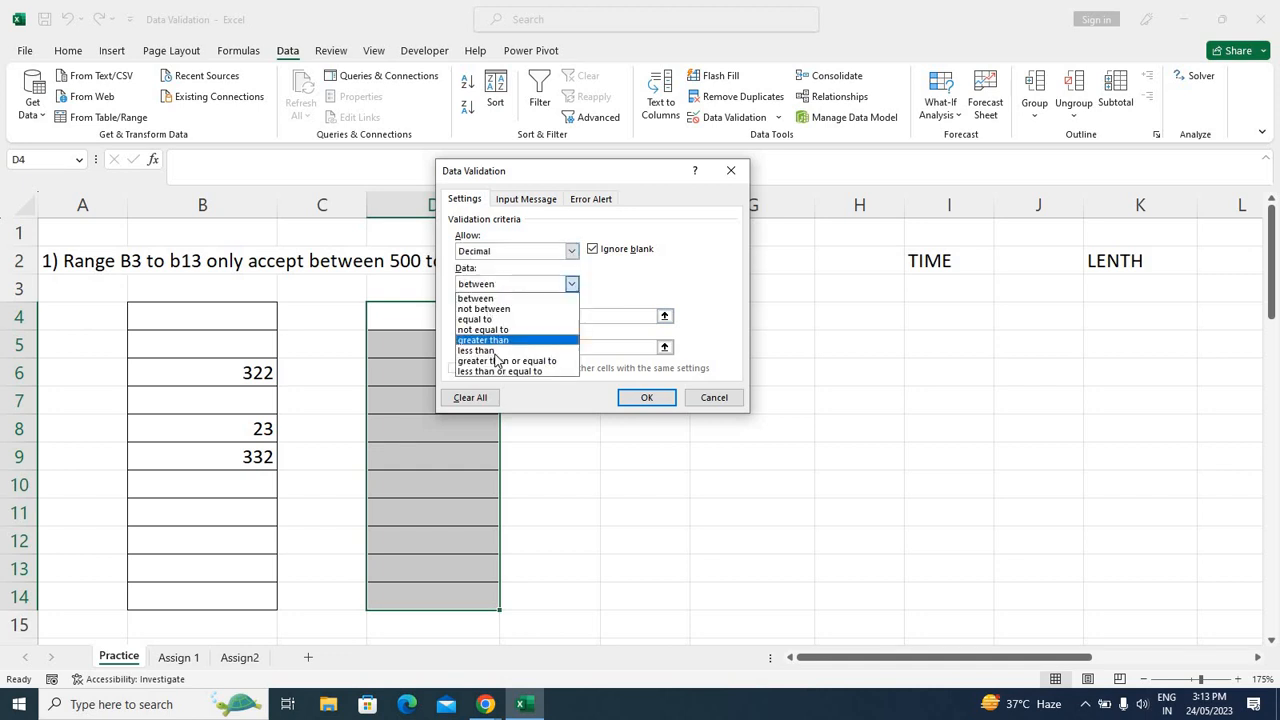
click(512, 300)
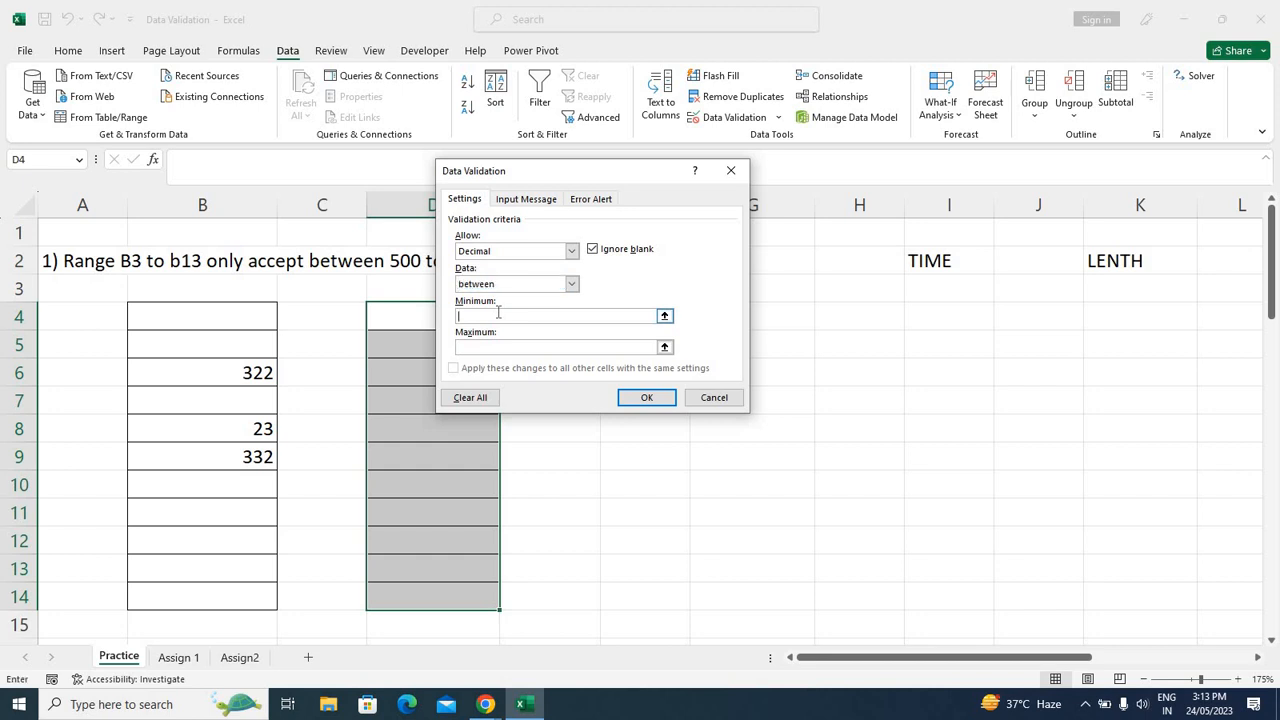
click(505, 252)
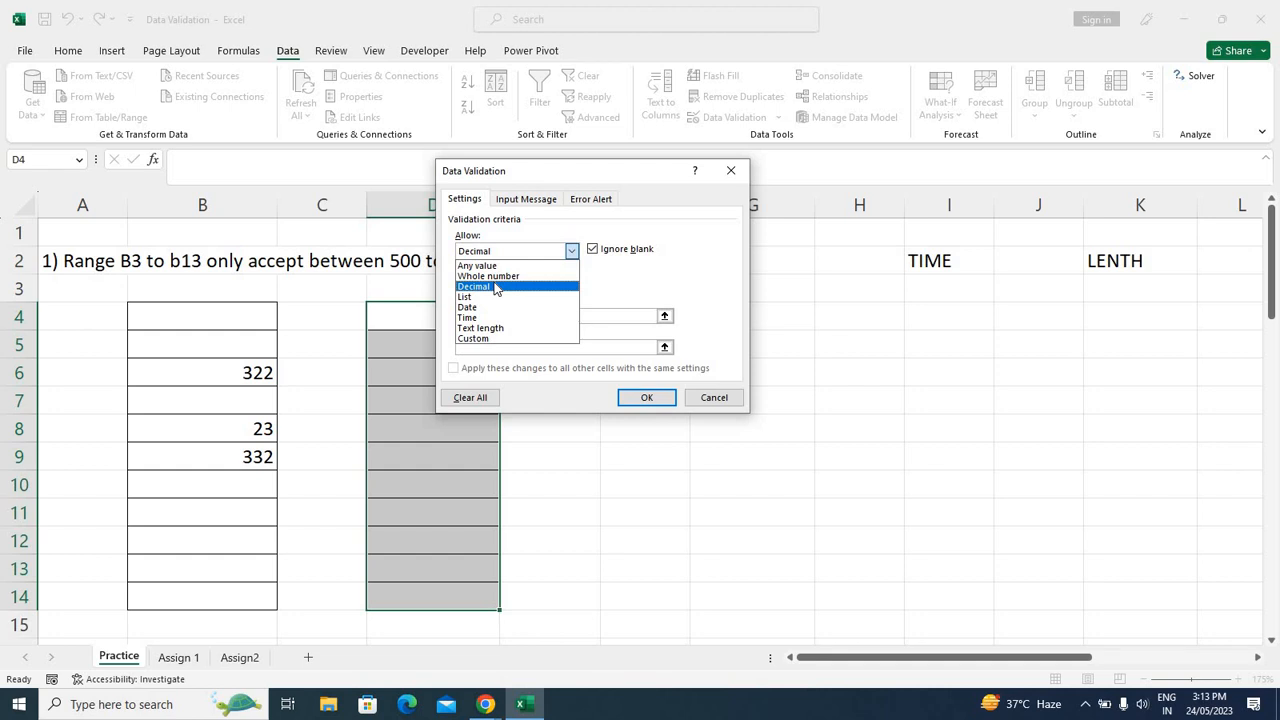
click(494, 287)
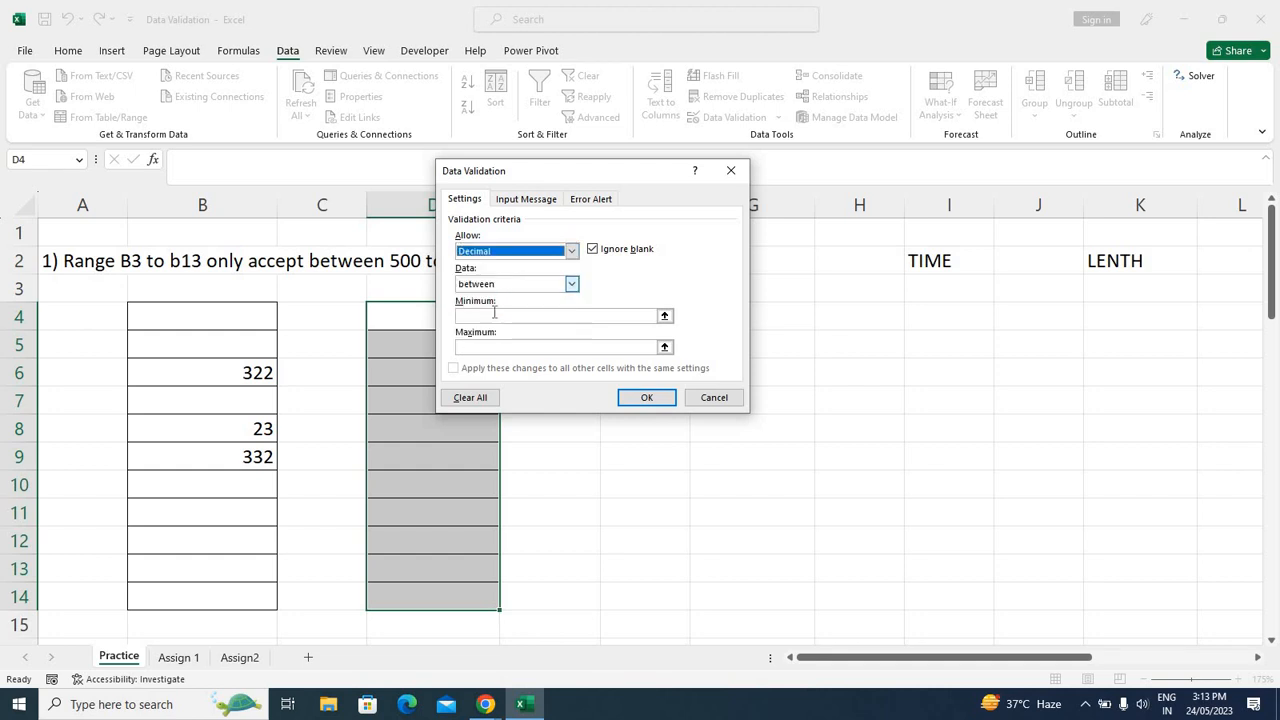
Set the decimal rule's minimum to 100 and maximum to 500, and apply it to D4:D14
click(494, 314)
text(100)
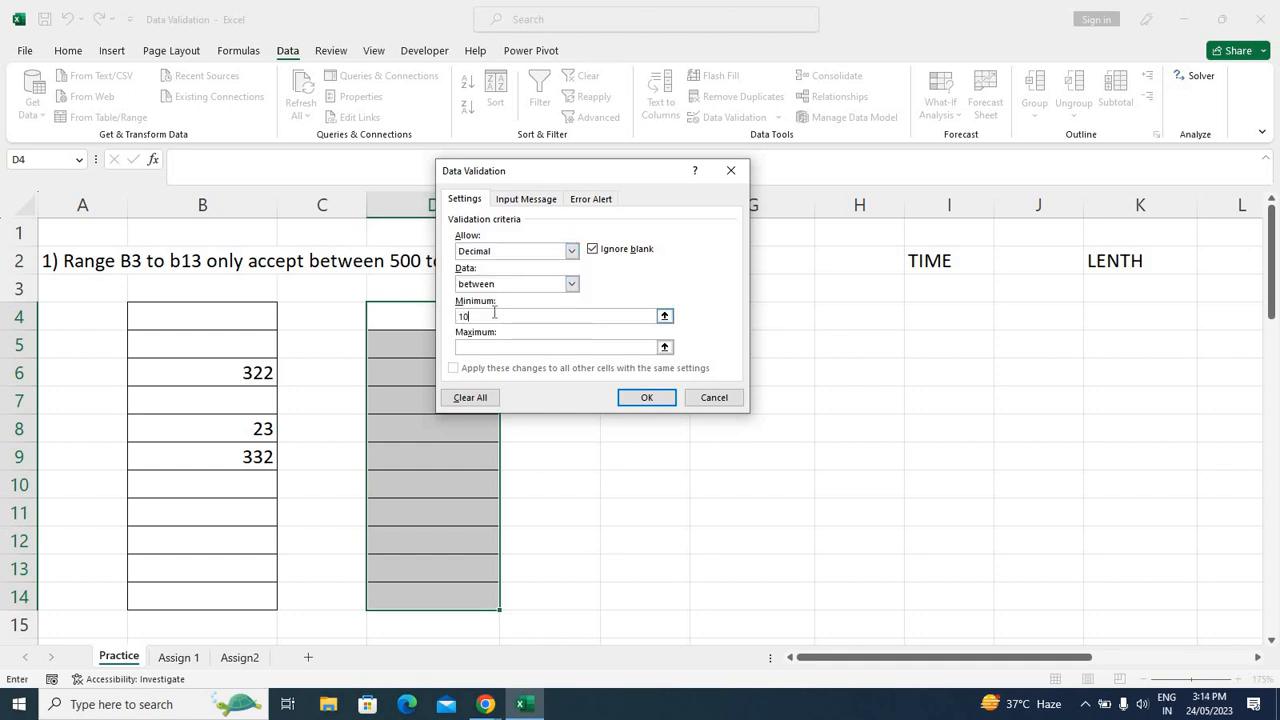
click(487, 346)
text(500)
key(BackSpace)
key(BackSpace)
text(00)
click(636, 397)
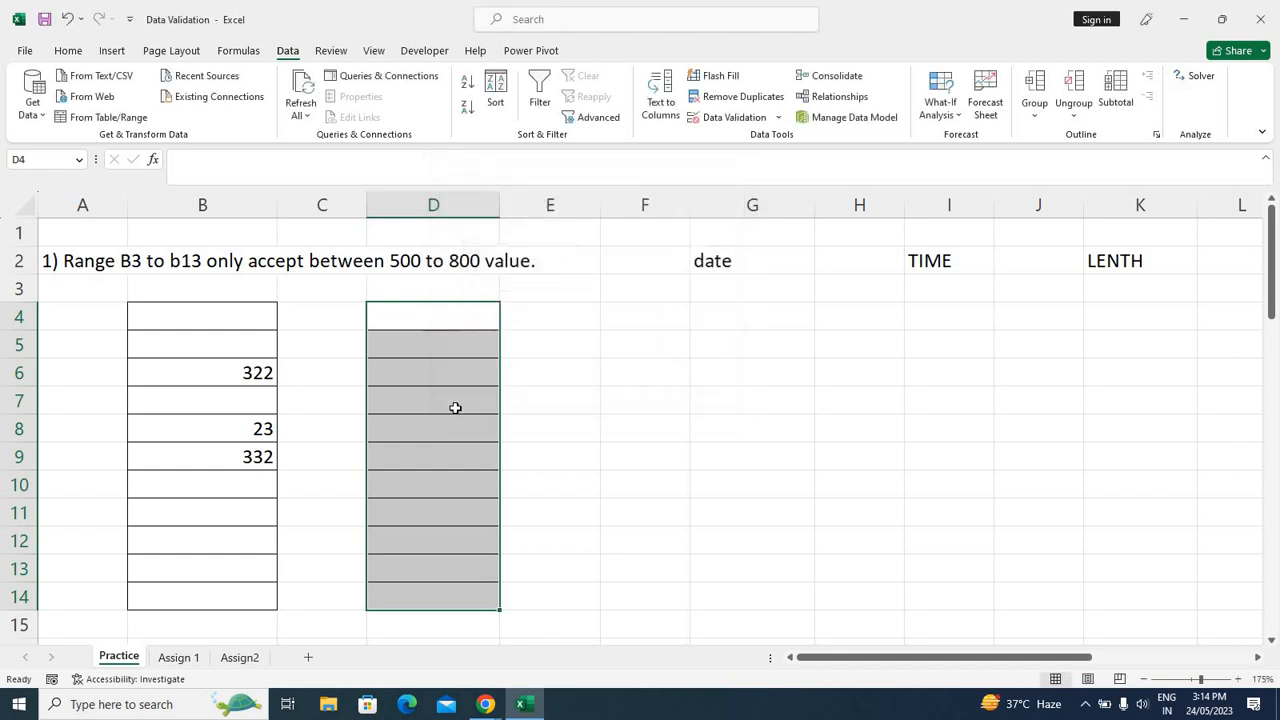
Enter 322 in D6, try to enter 23 in D8 to test the decimal rule, and discard that second entry
click(451, 403)
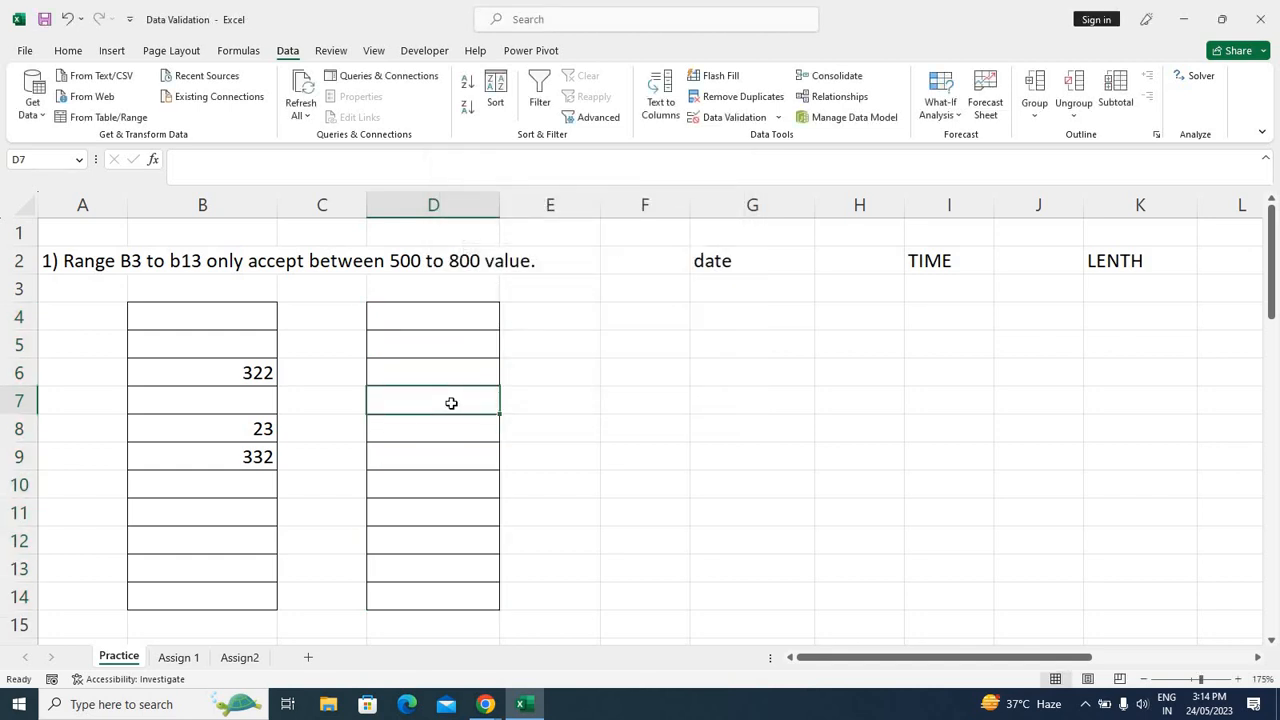
key(Up)
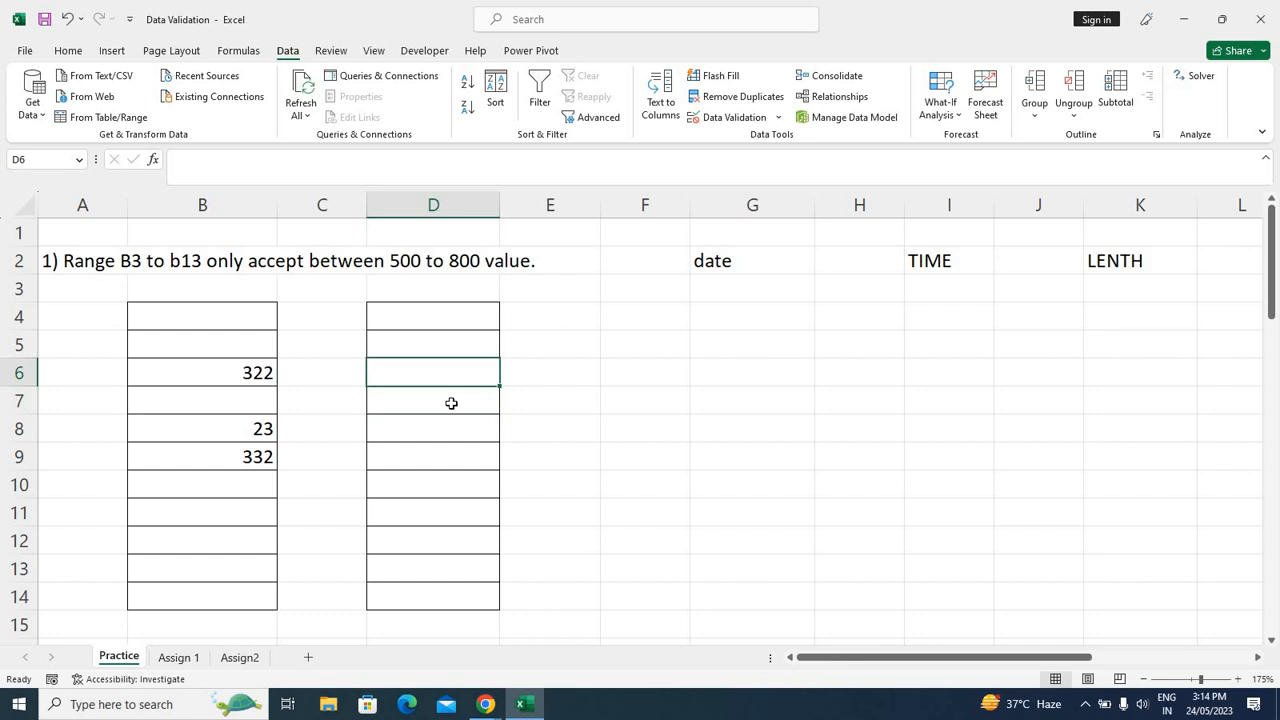
text(322)
key(Return)
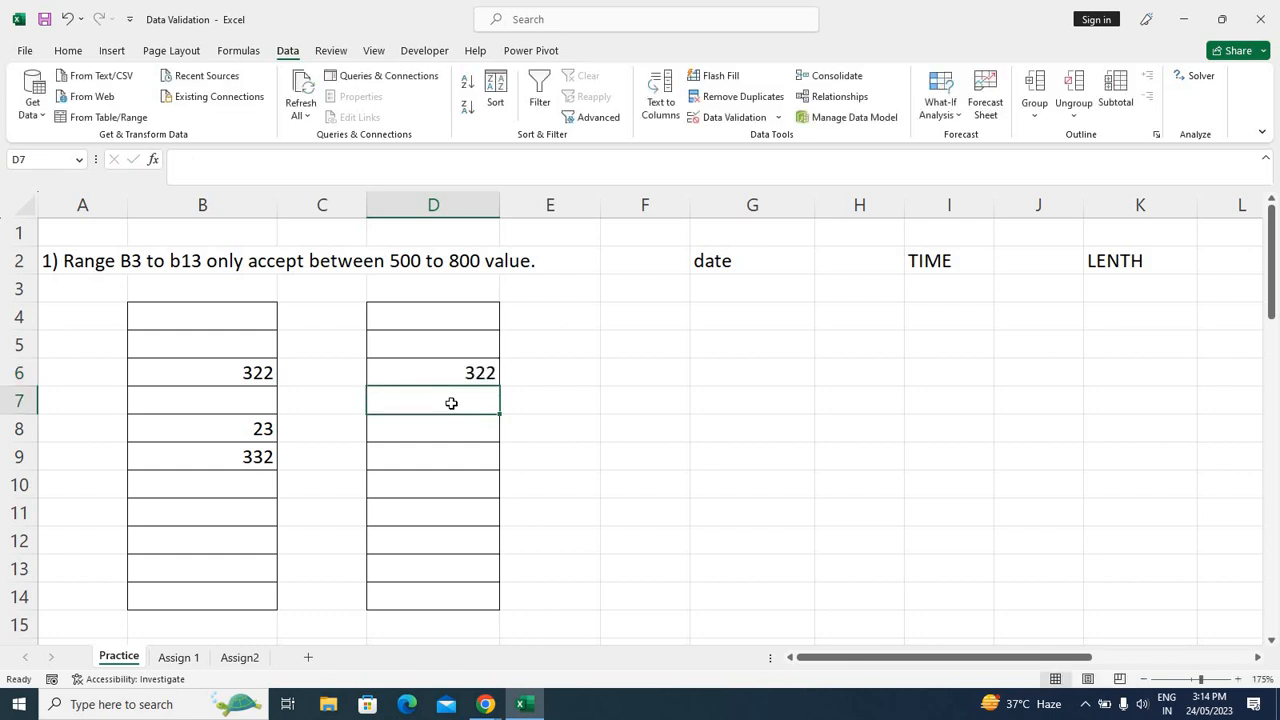
key(Down)
text(23)
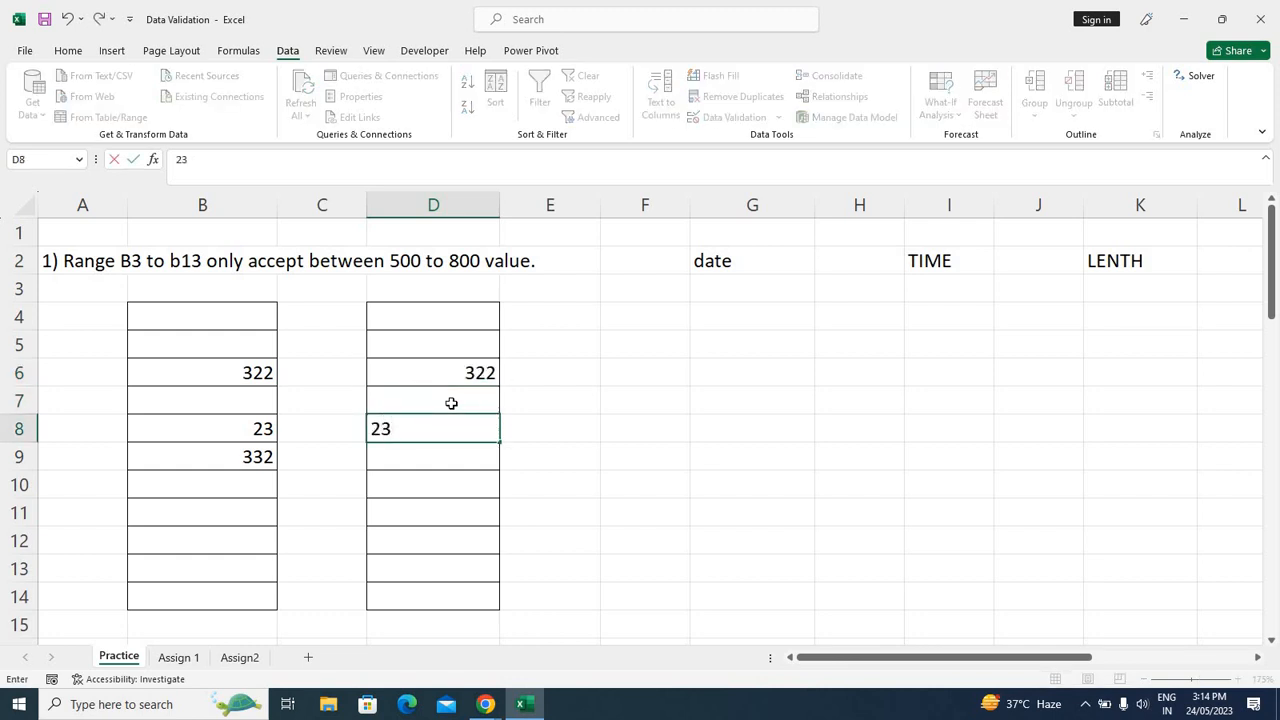
key(Return)
key(Tab)
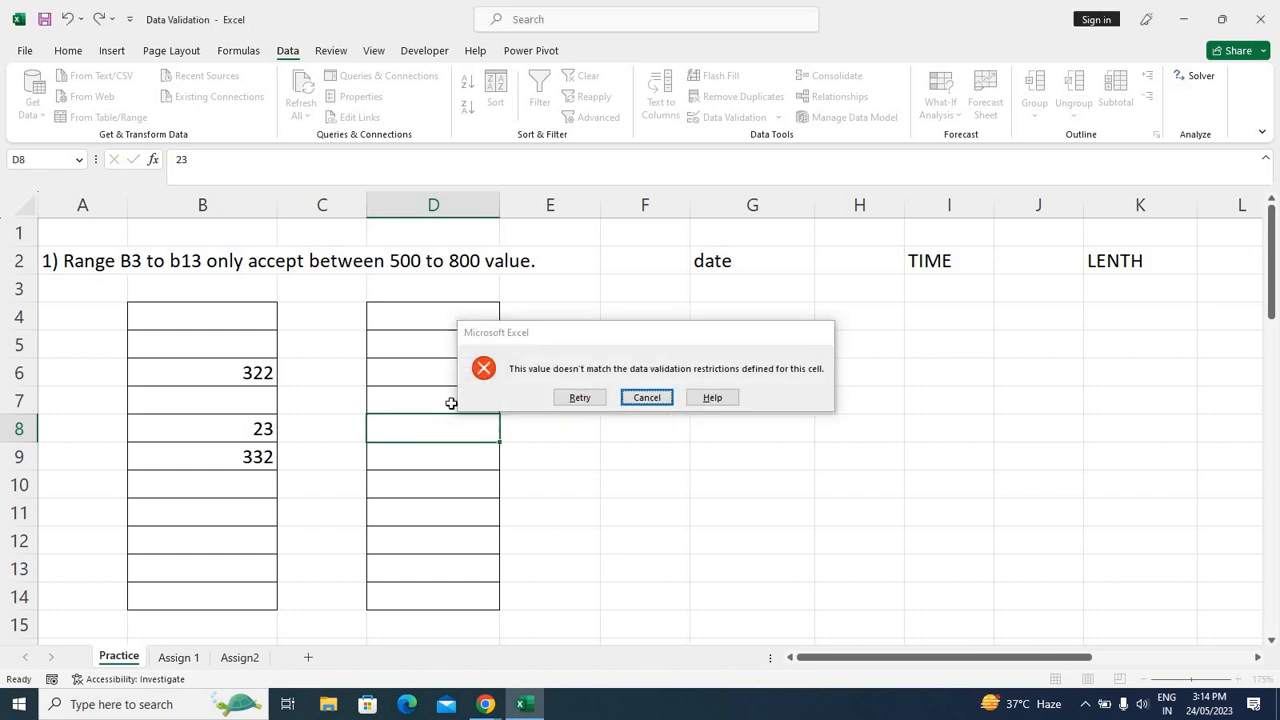
key(Return)
Delete the value in B8, try to enter 23 there again to test the whole-number rule, and discard the entry
key(Left)
key(Left)
key(Delete)
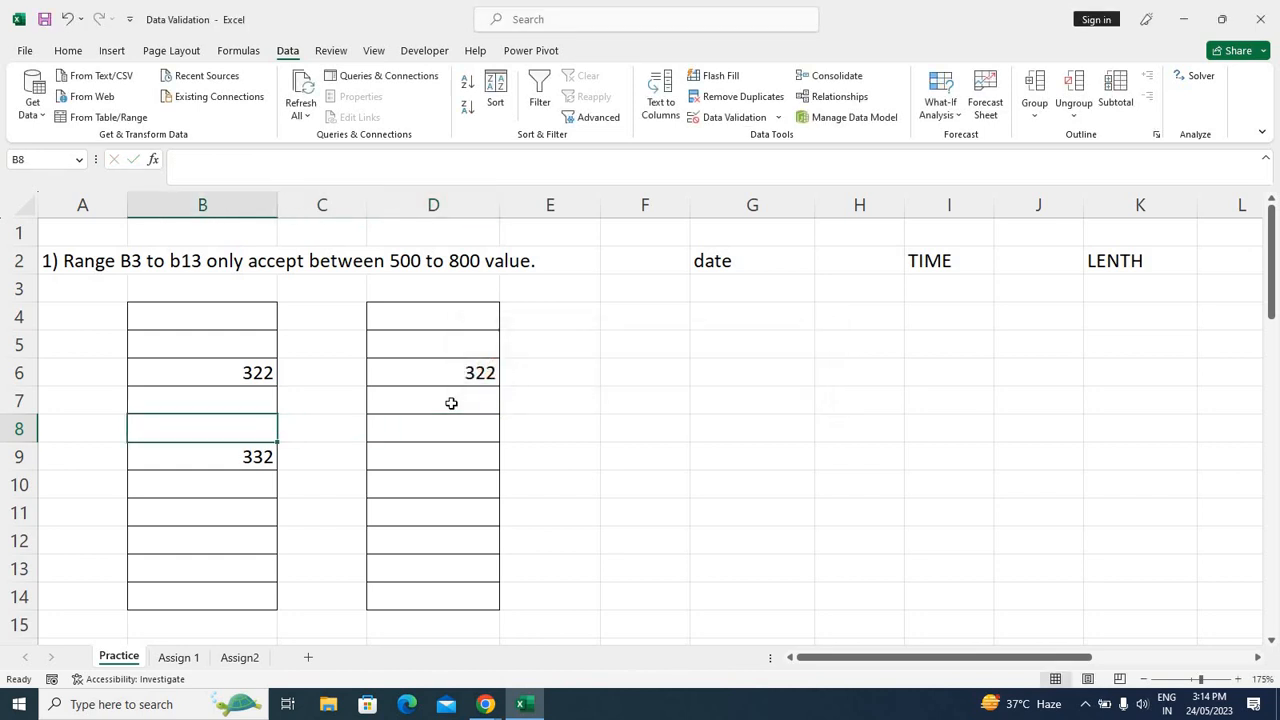
text(23)
key(Return)
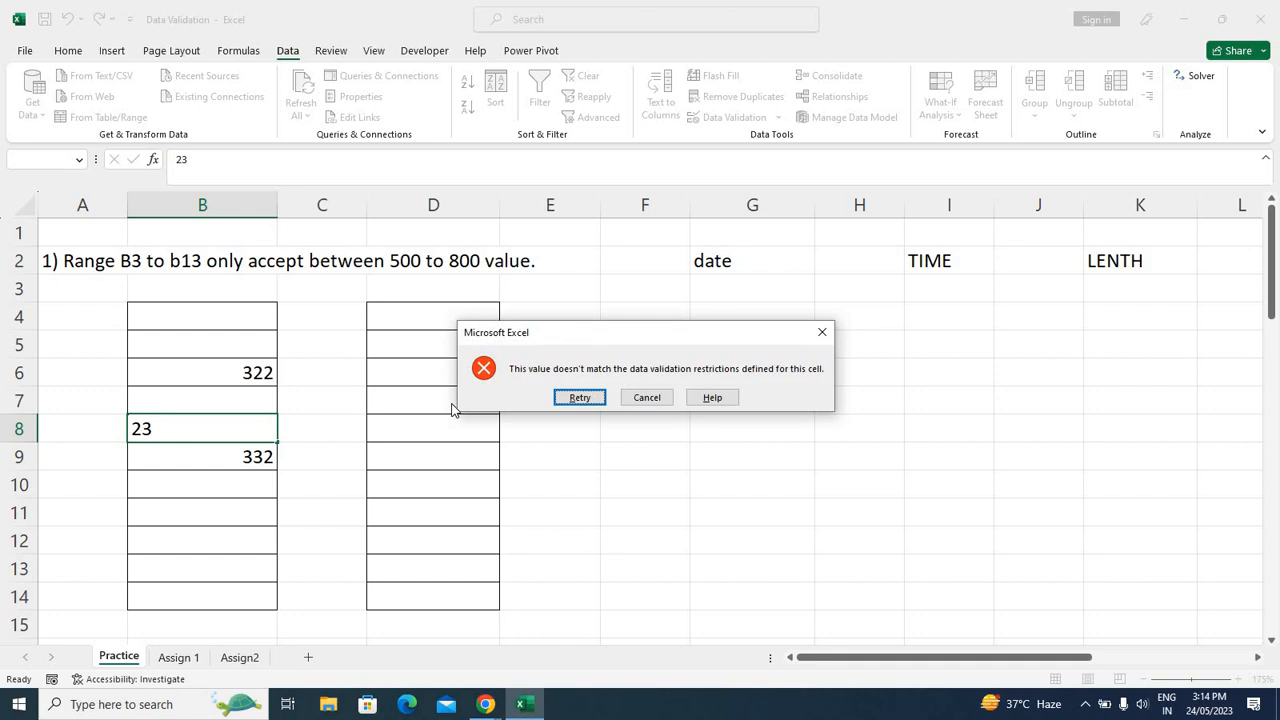
key(Tab)
key(Return)
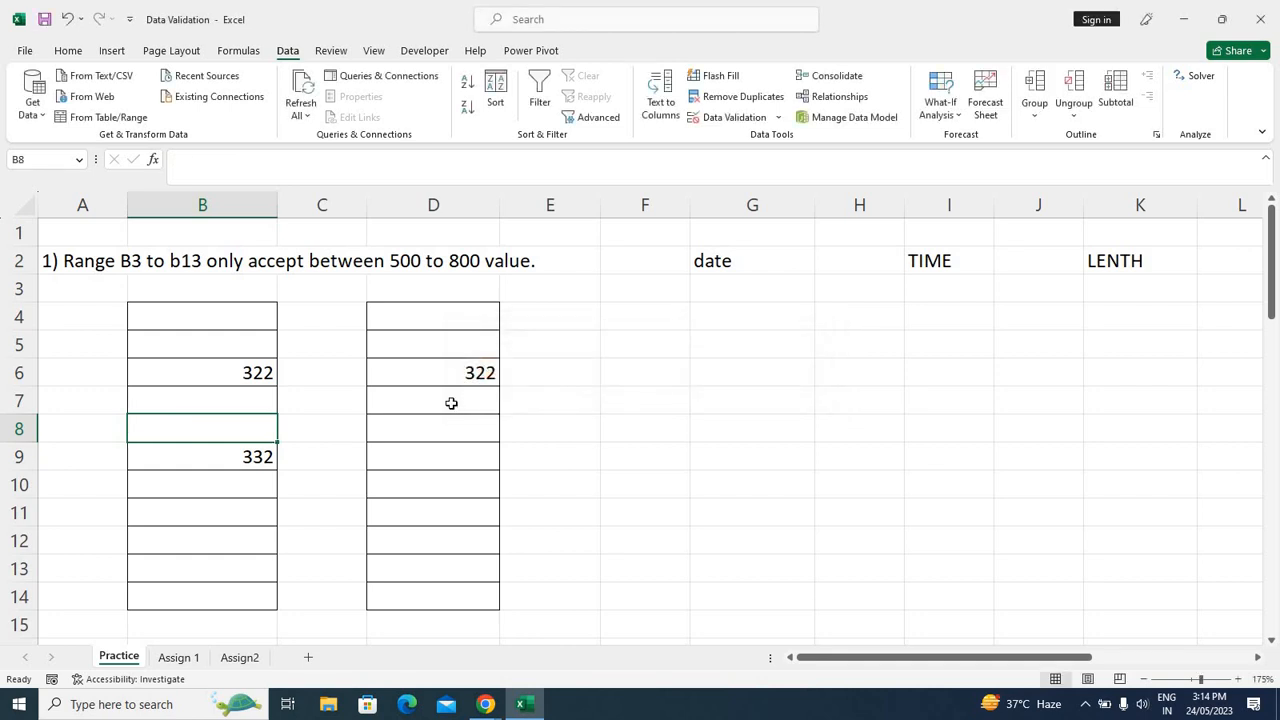
Try to enter the decimal 123.76 in B5 to test the whole-number rule, and discard the entry
key(Up)
key(Up)
key(Up)
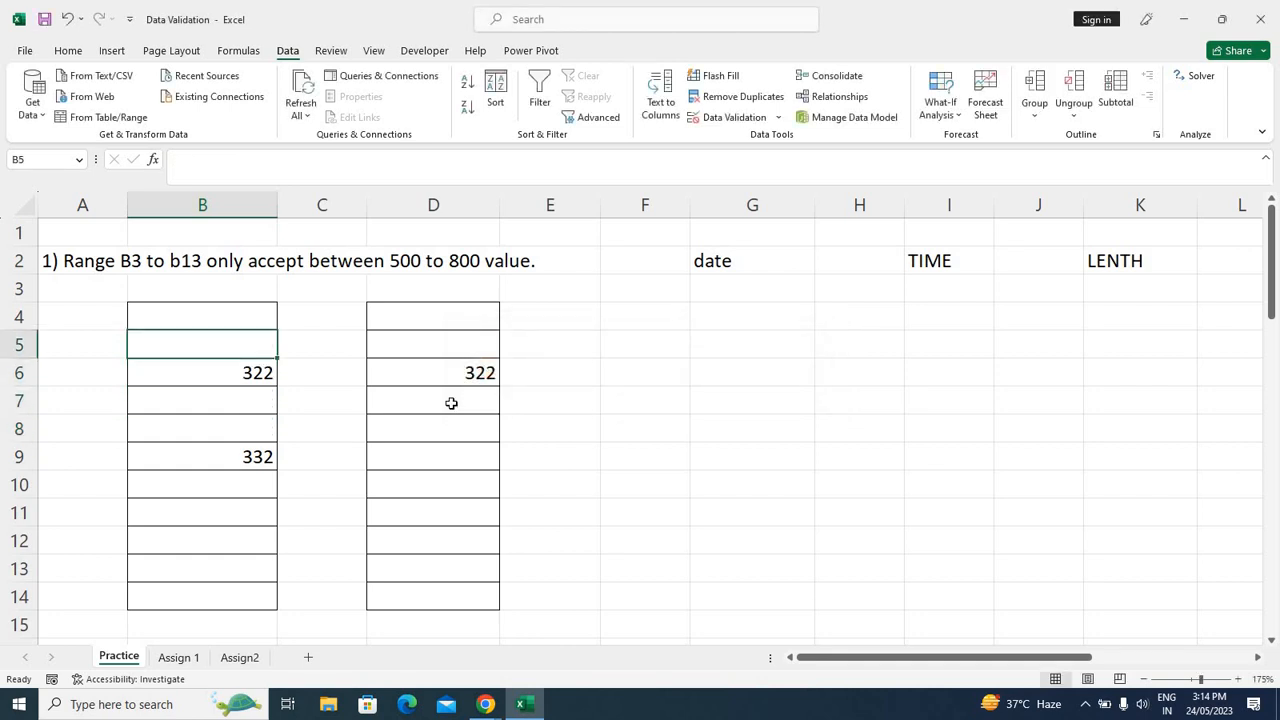
text(123)
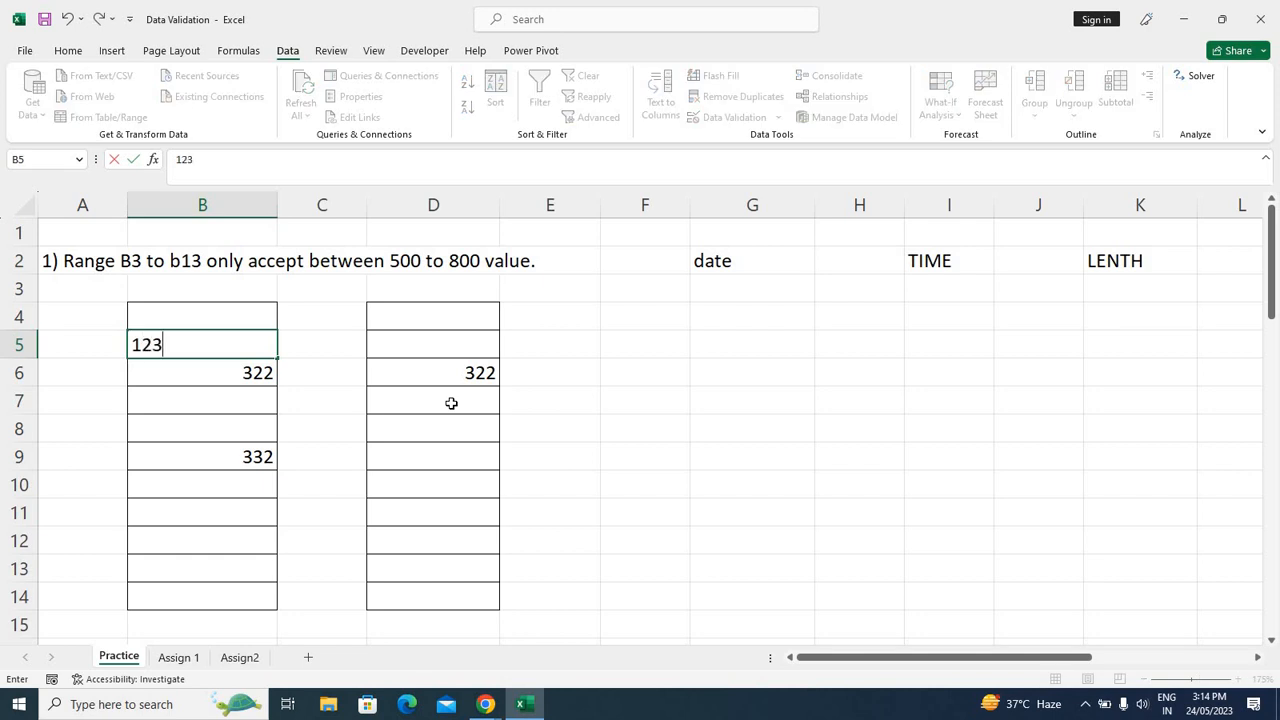
text(.76)
click(451, 405)
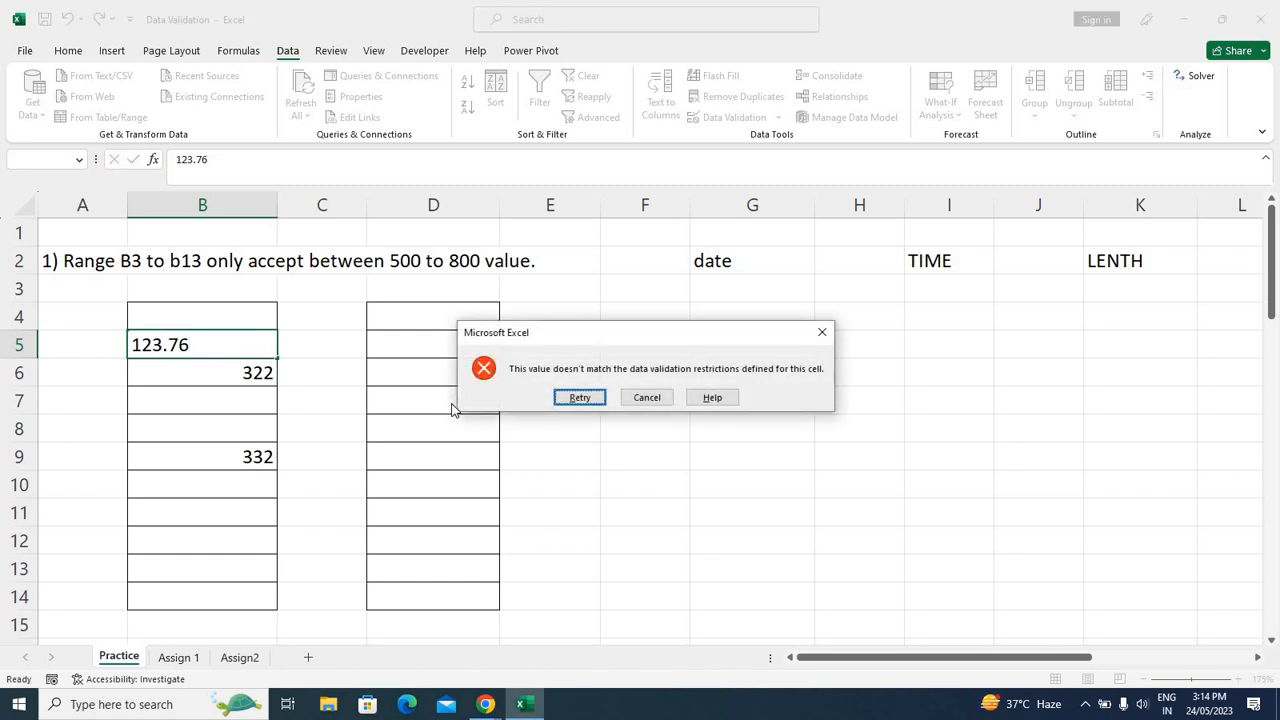
key(Tab)
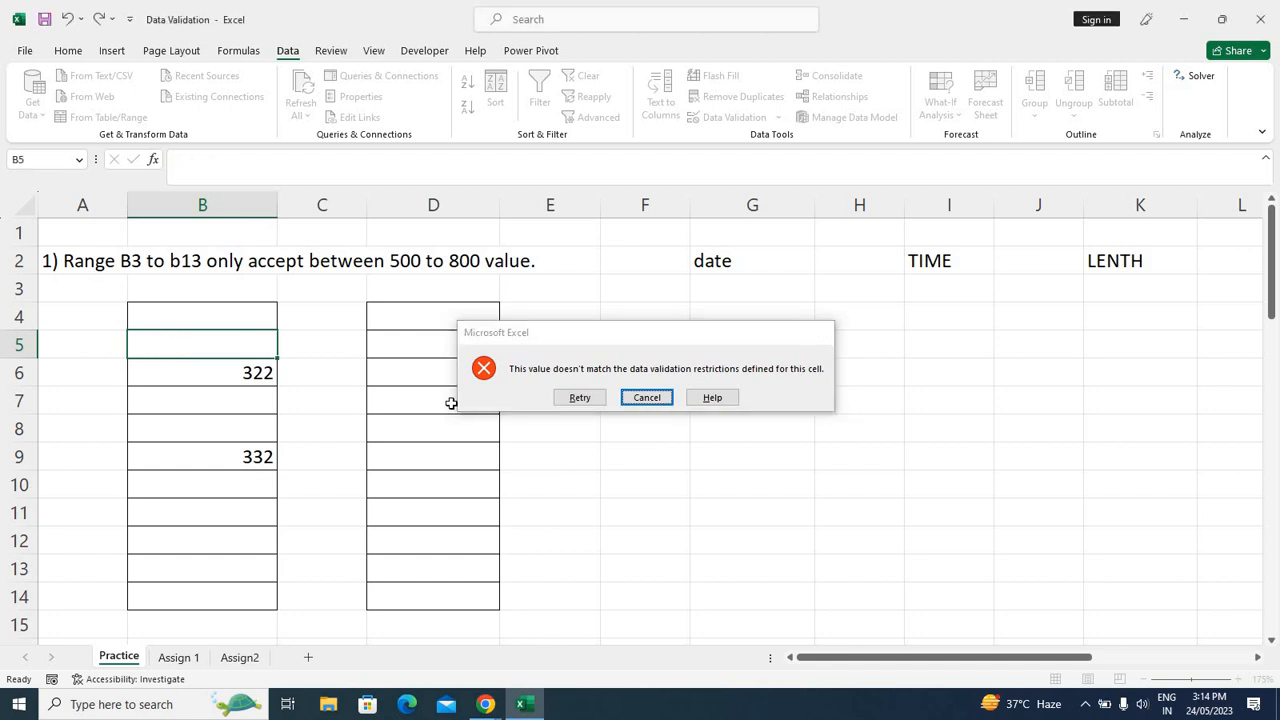
key(Return)
Enter 123.87 in D5 to test the decimal rule with a fractional value
key(Right)
key(Right)
text(123.87)
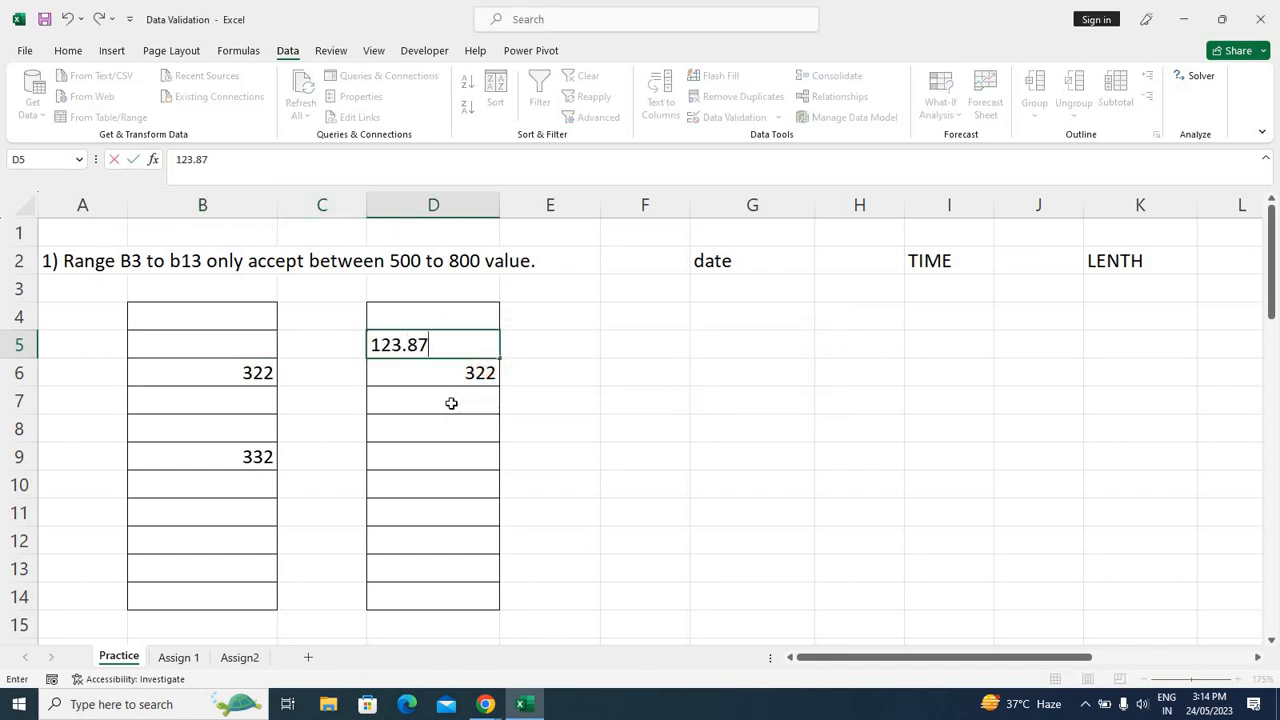
key(Return)
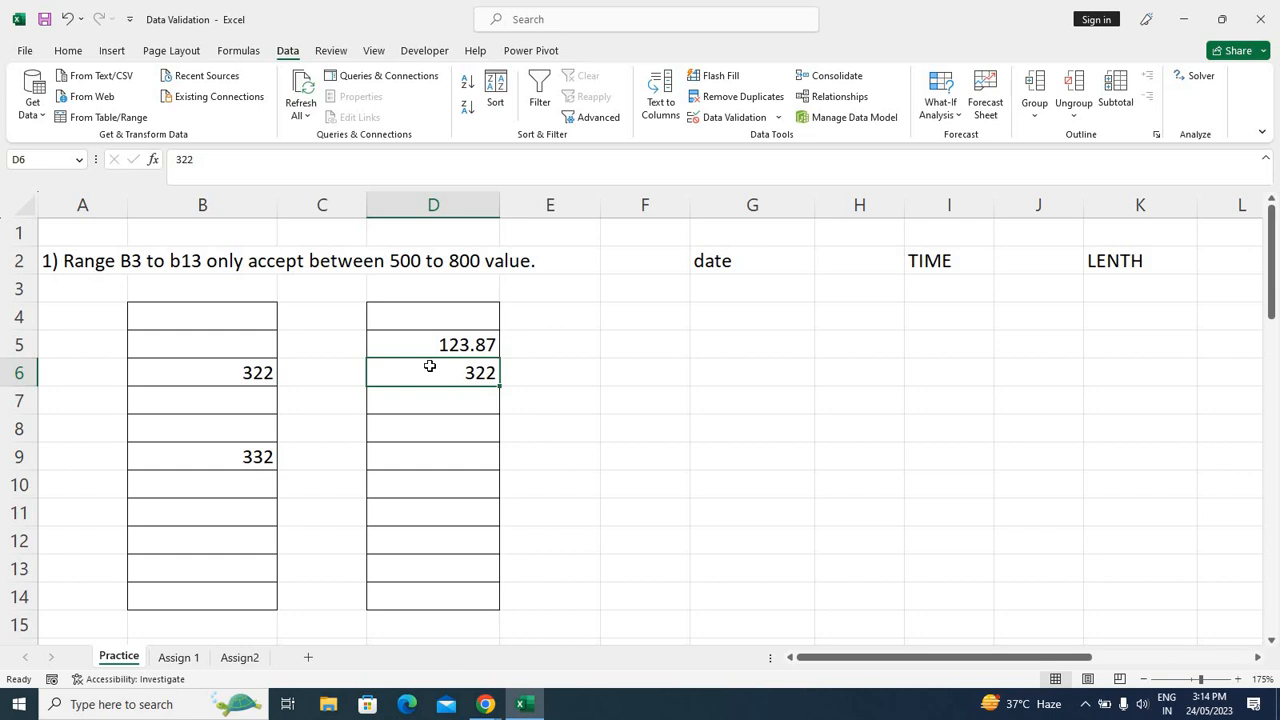
Review the Decimal type and its comparison conditions in the validation settings of D4:D14, and leave them without applying changes
drag(193, 315, 244, 598)
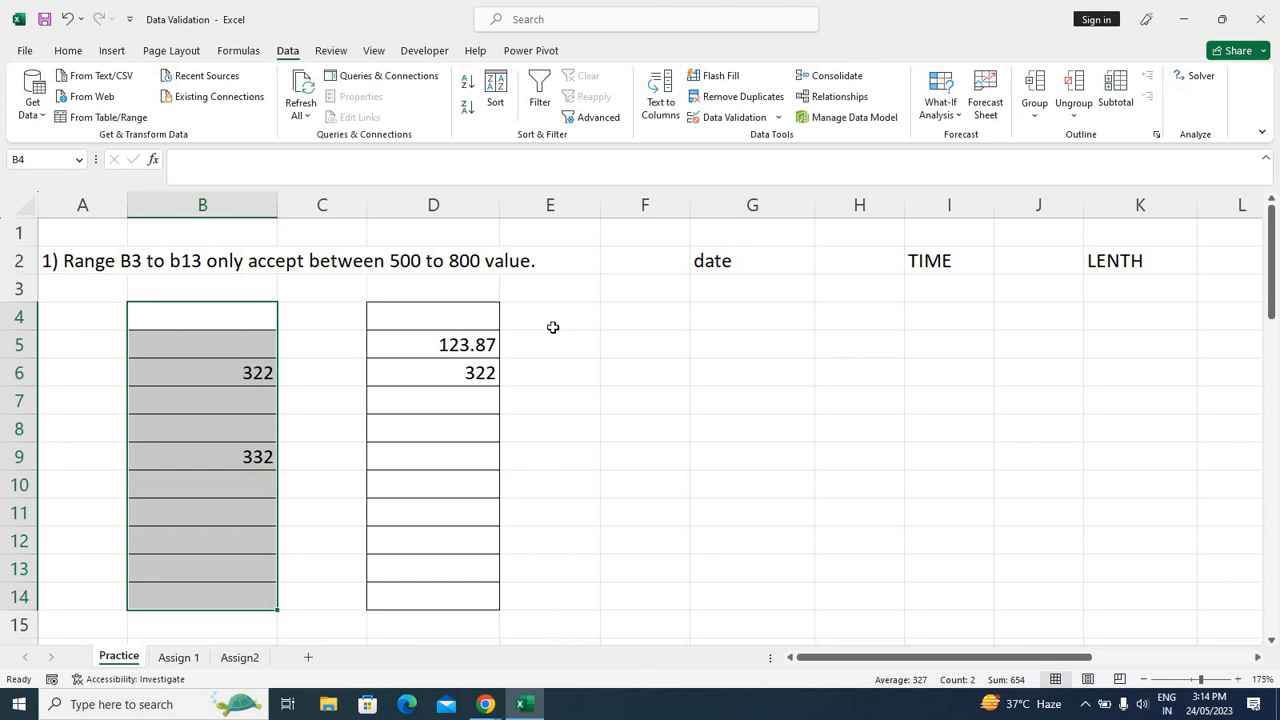
click(408, 420)
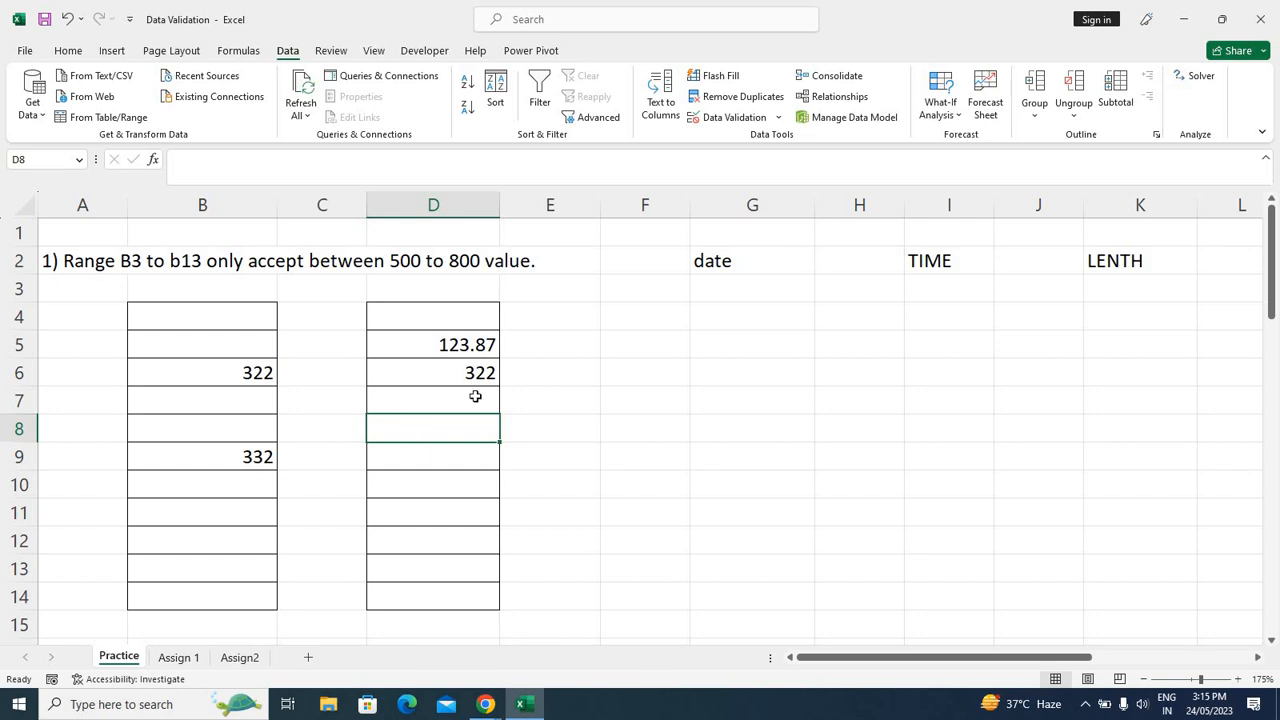
drag(455, 327, 465, 598)
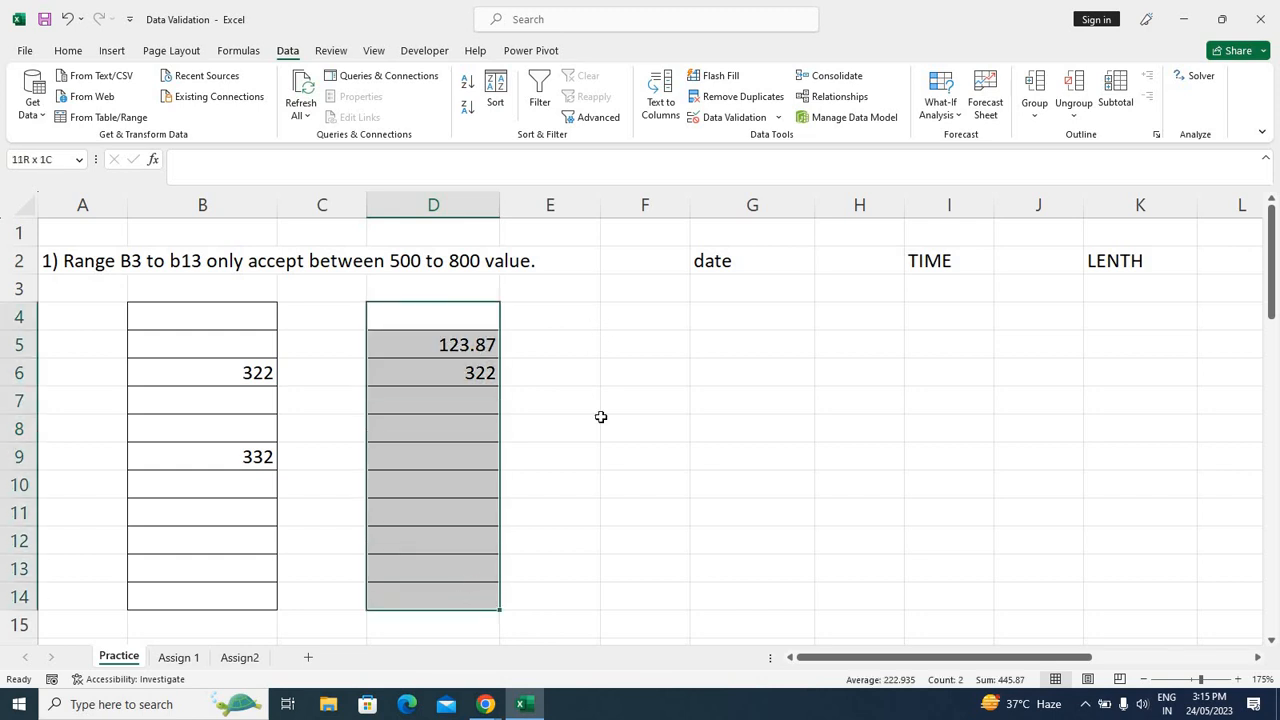
click(728, 117)
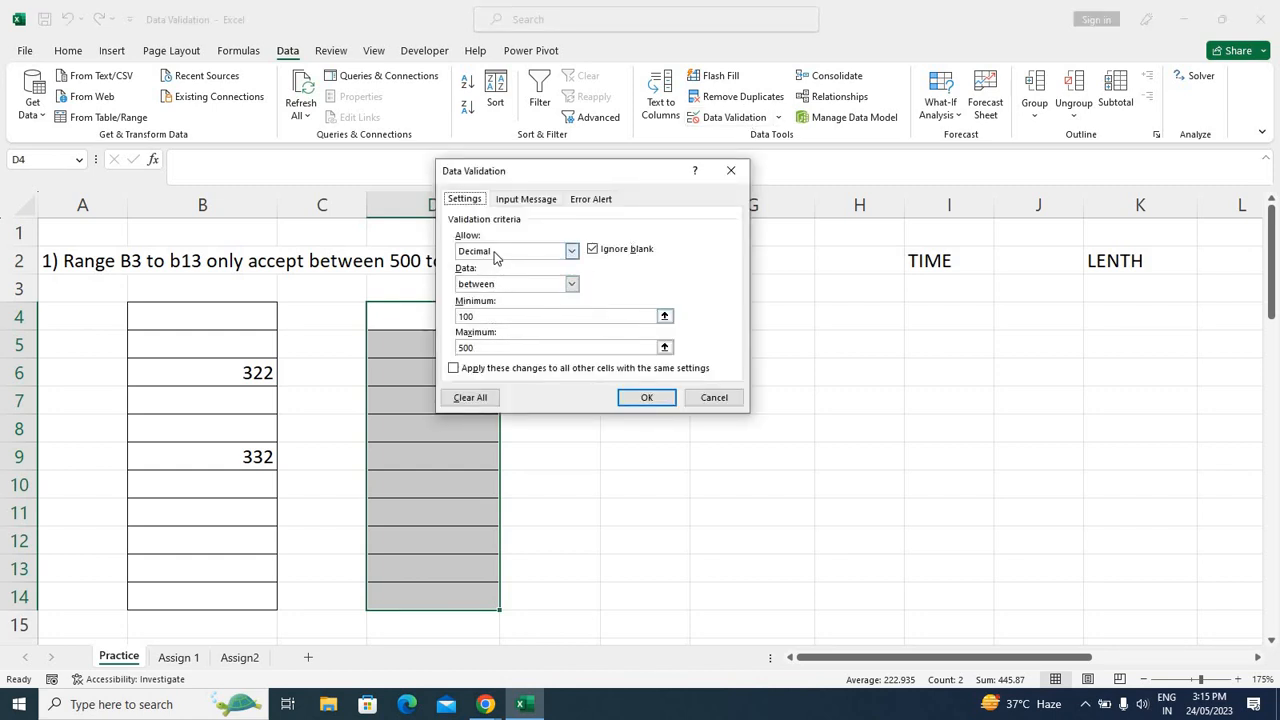
click(495, 252)
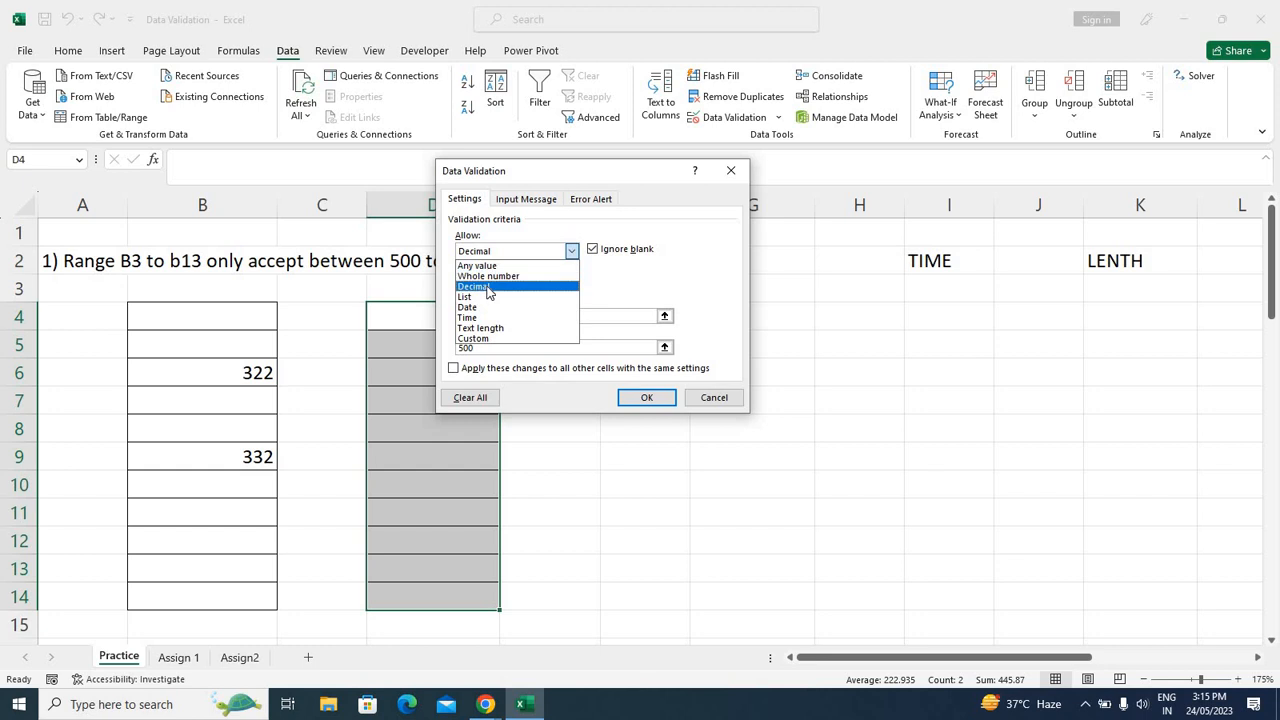
click(487, 287)
click(488, 285)
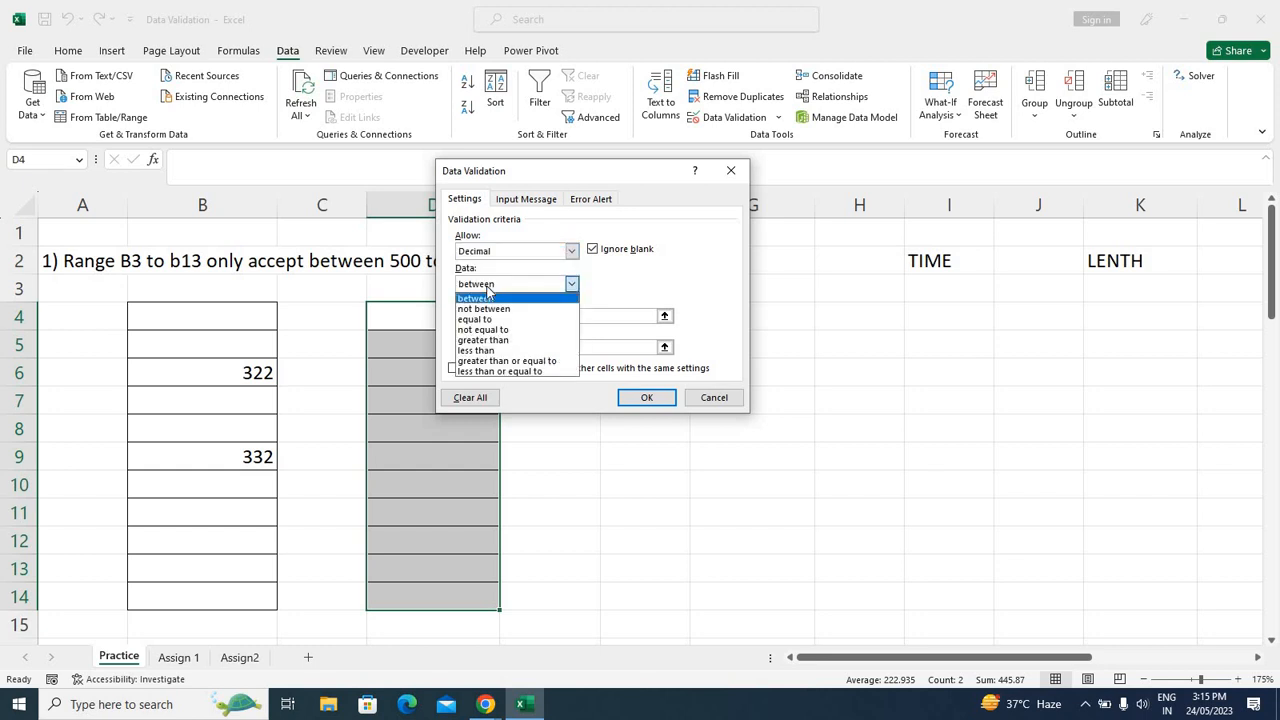
click(712, 397)
Apply all borders to the empty range F4:F14 and widen column F slightly
drag(653, 311, 649, 597)
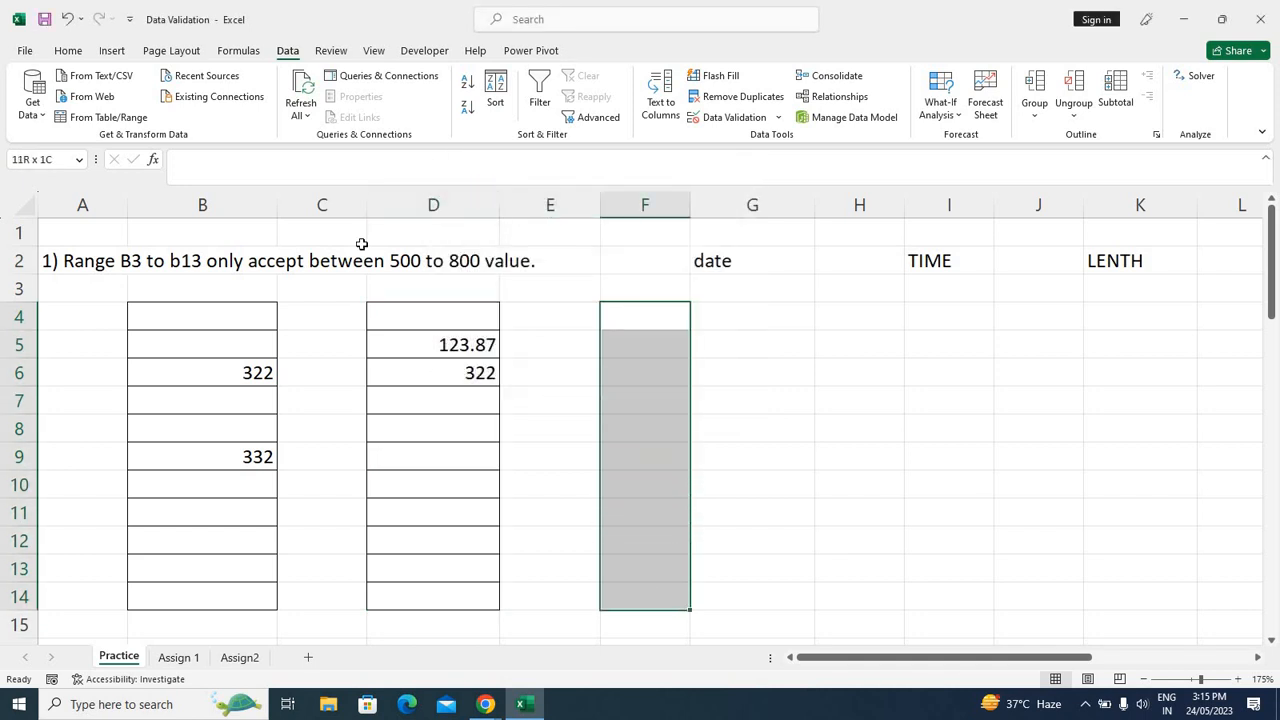
click(66, 52)
click(238, 107)
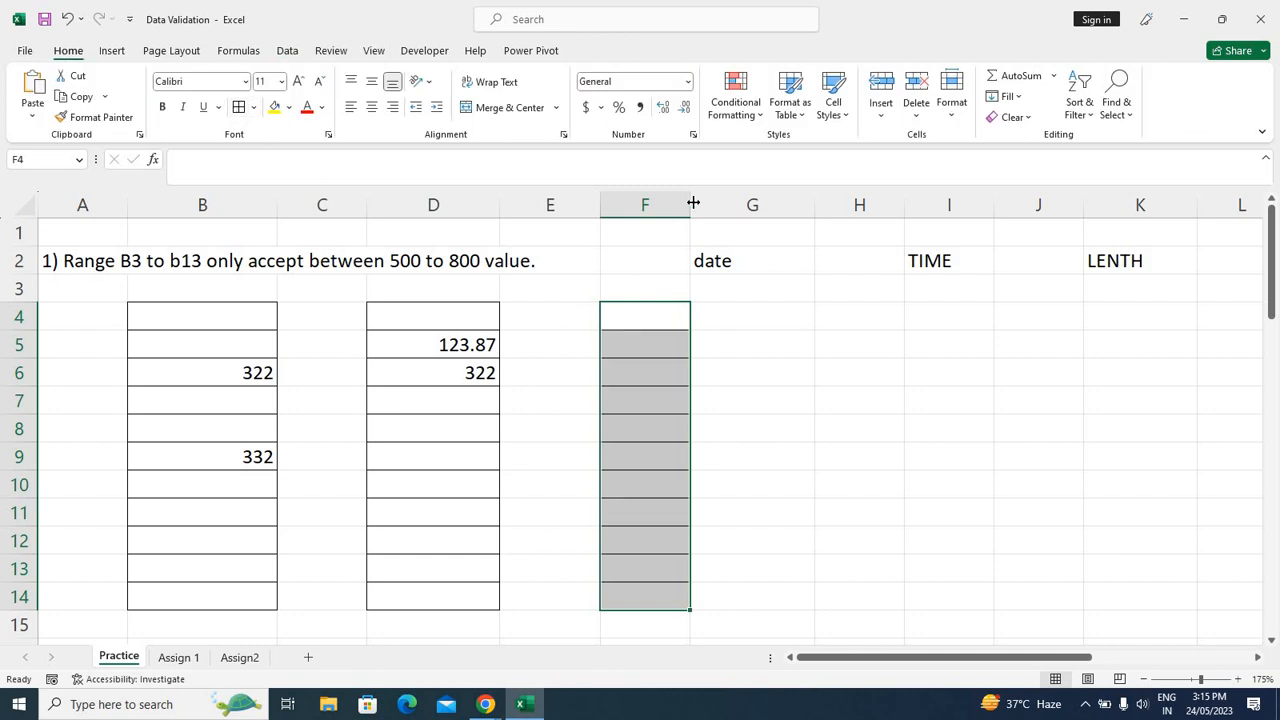
drag(692, 204, 719, 206)
Widen column F further and set the data validation type of F4:F14 to Date
drag(680, 314, 699, 605)
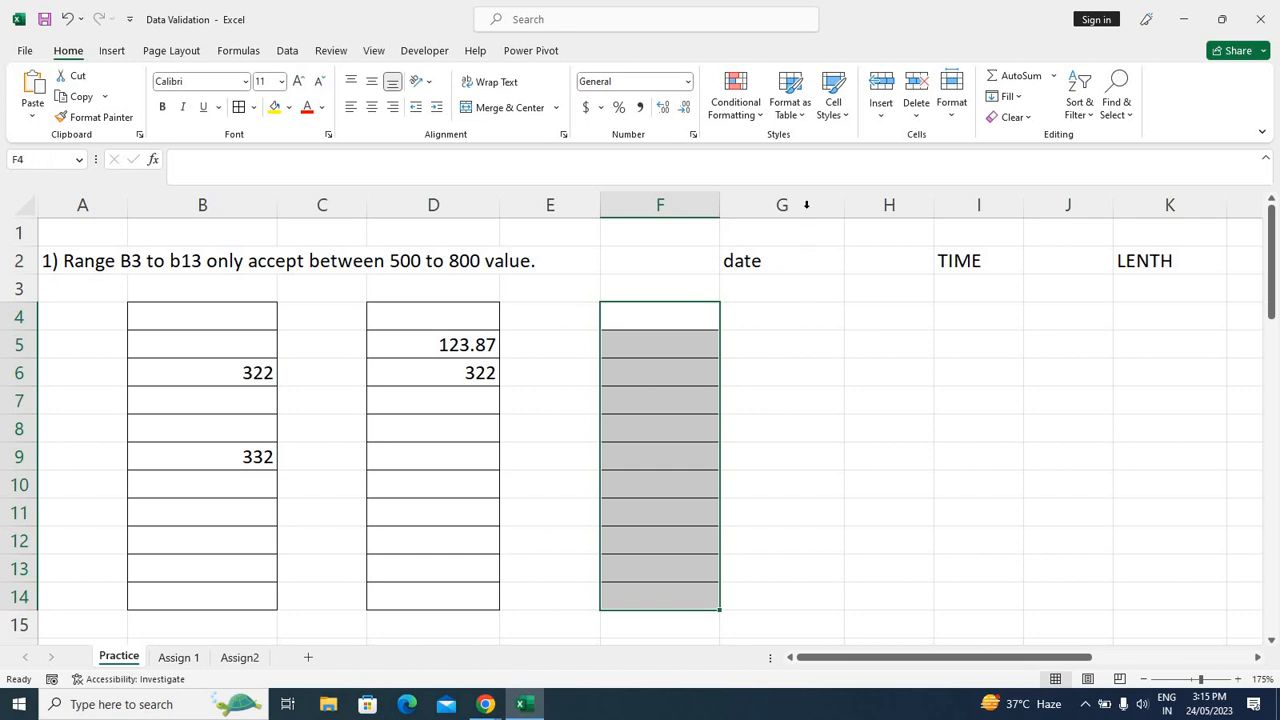
click(287, 50)
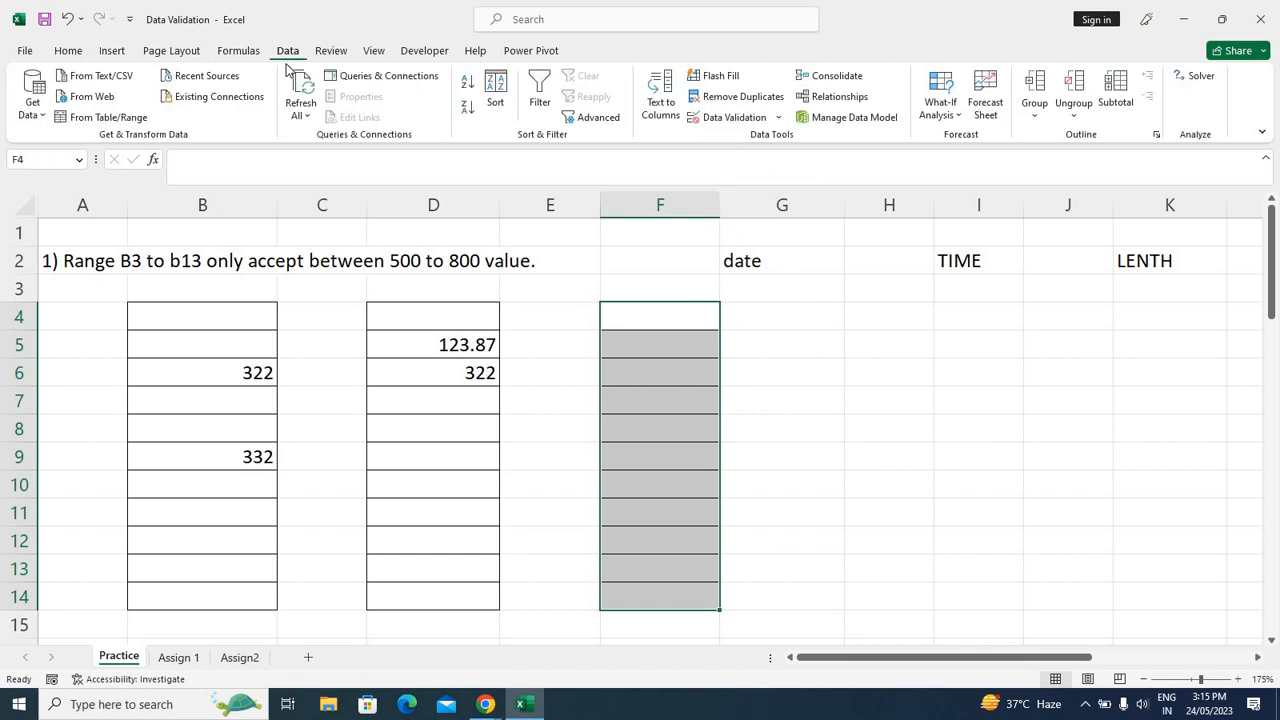
click(778, 118)
click(748, 140)
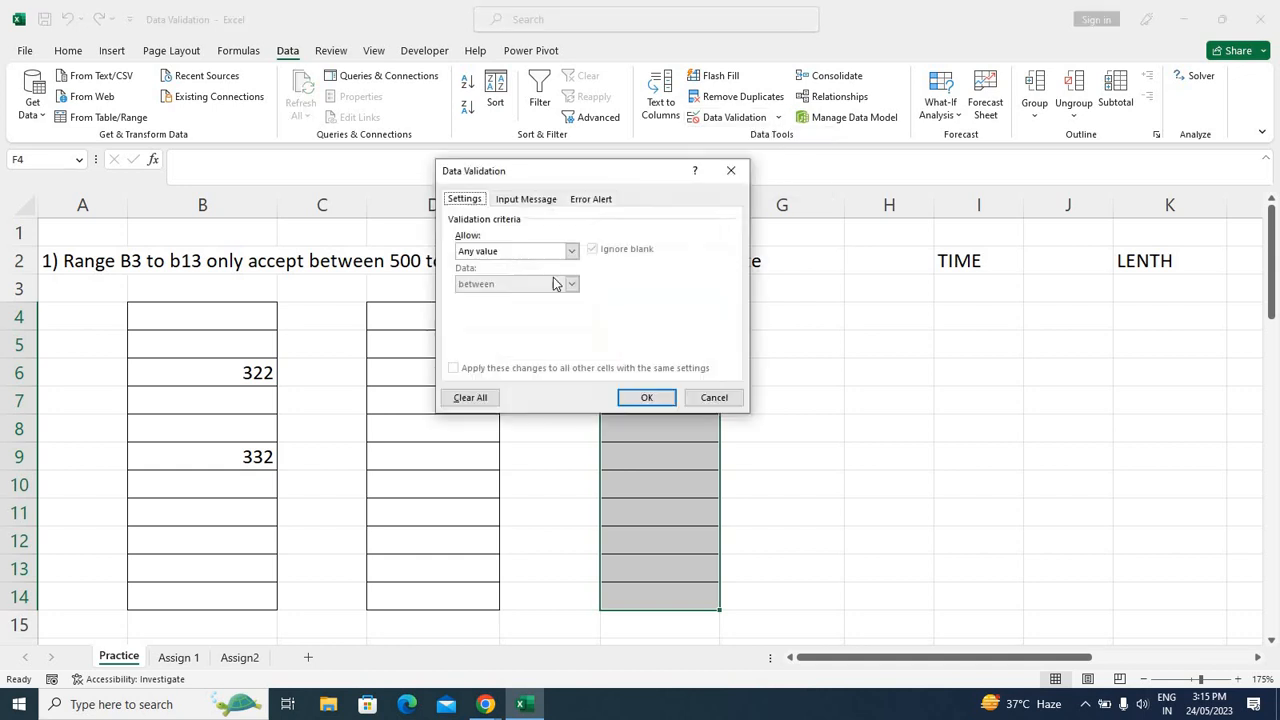
click(503, 252)
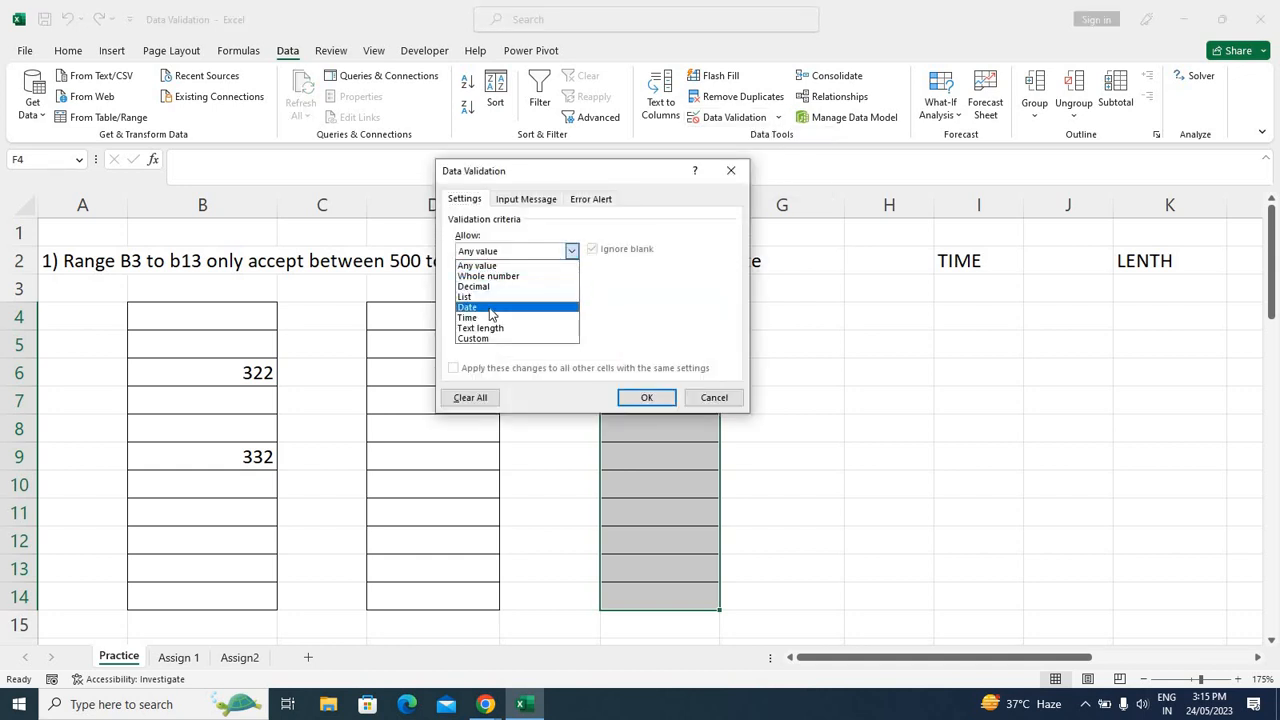
click(489, 308)
drag(573, 170, 320, 113)
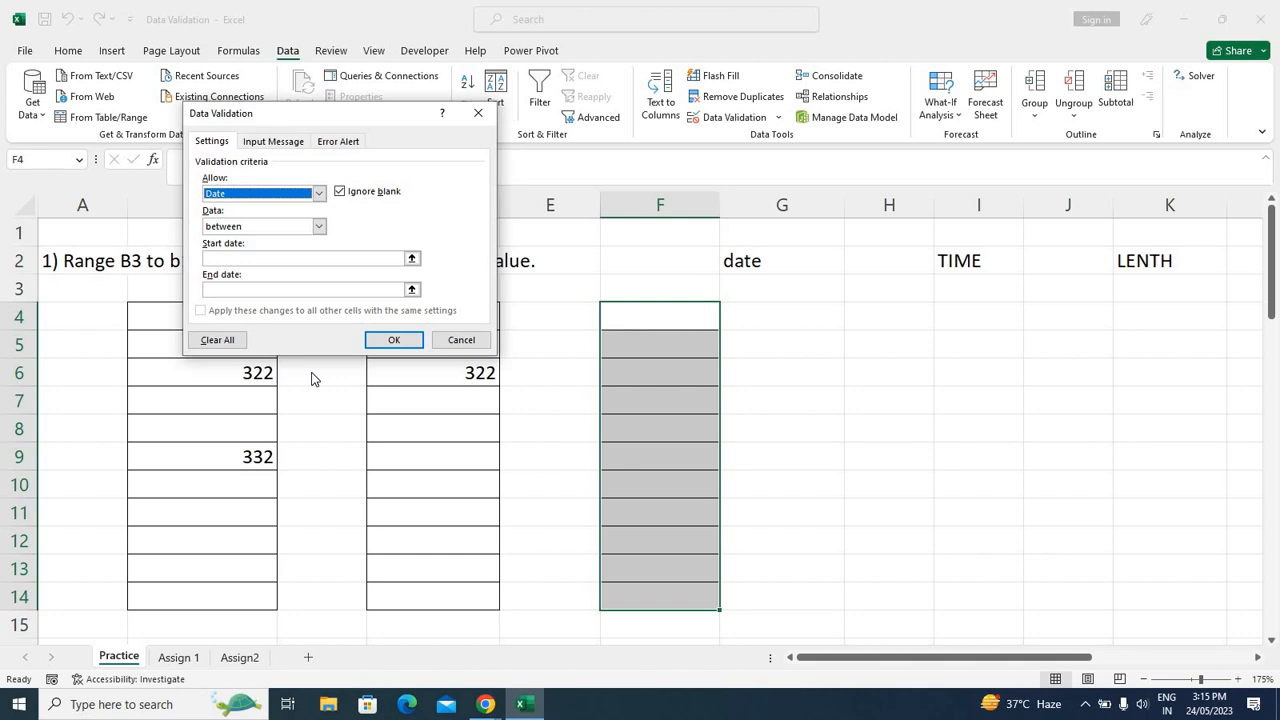
Limit the allowed dates in F4:F14 to between 01/05/2023 and 31/05/2023 and apply the rule
click(240, 258)
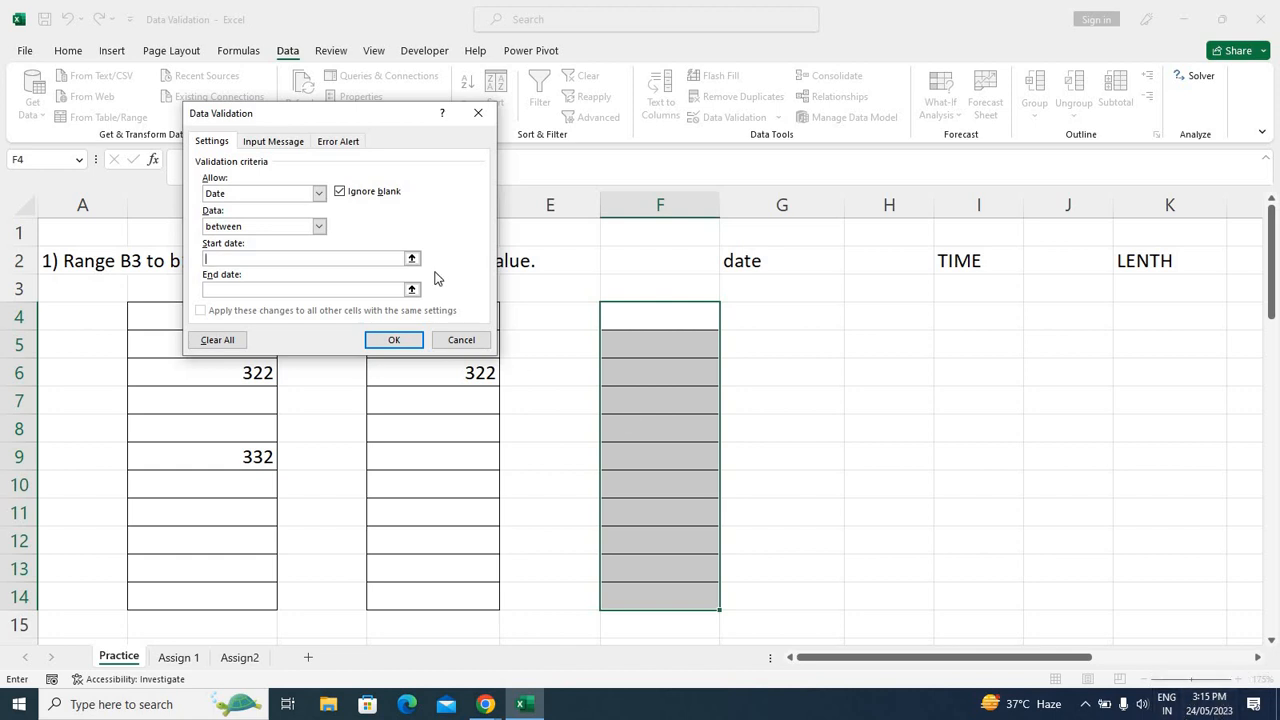
text(01/05/2023)
click(223, 289)
text(31/05/2023)
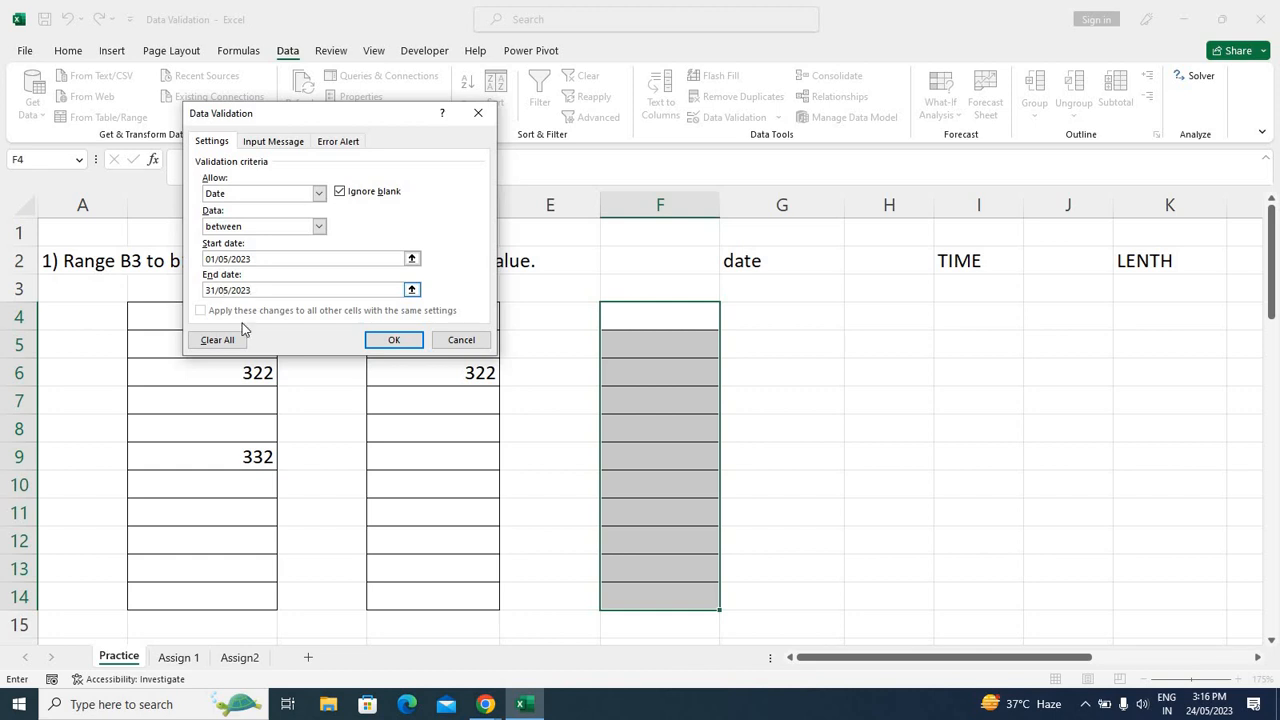
click(395, 341)
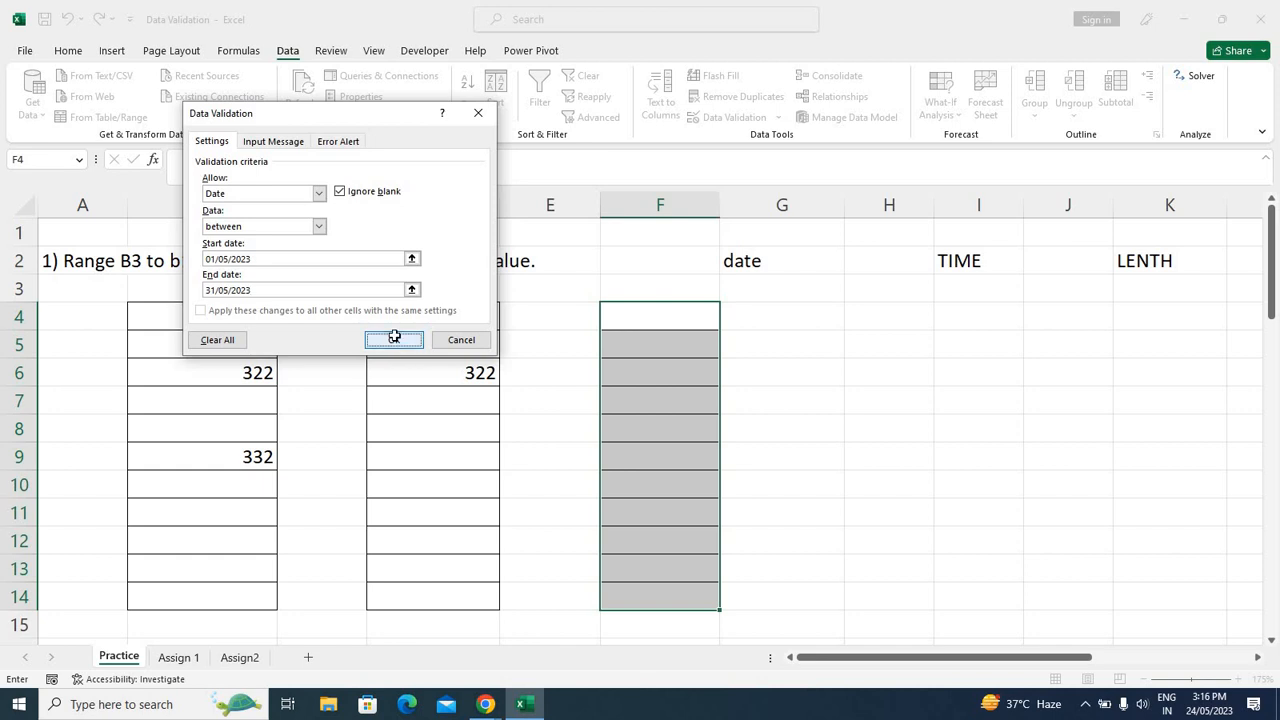
Enter 12/05/2023 in F4 to test the date rule with an in-range date
click(677, 345)
click(675, 320)
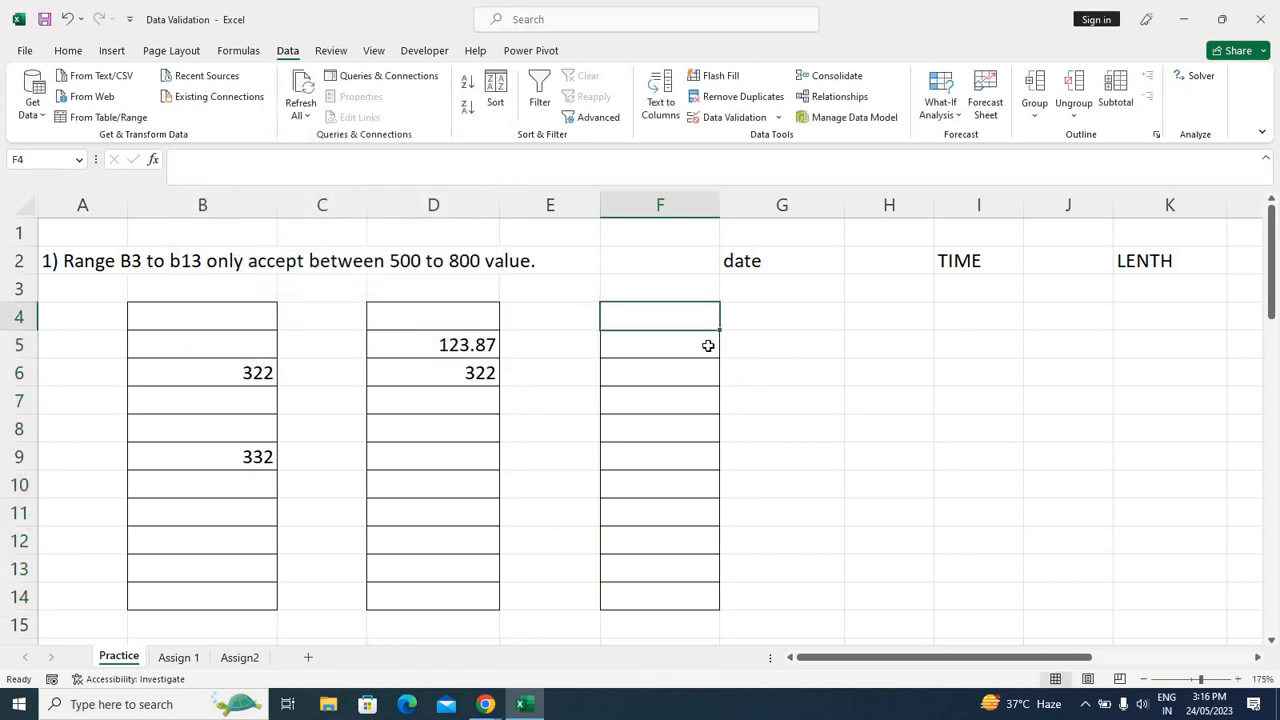
text(12)
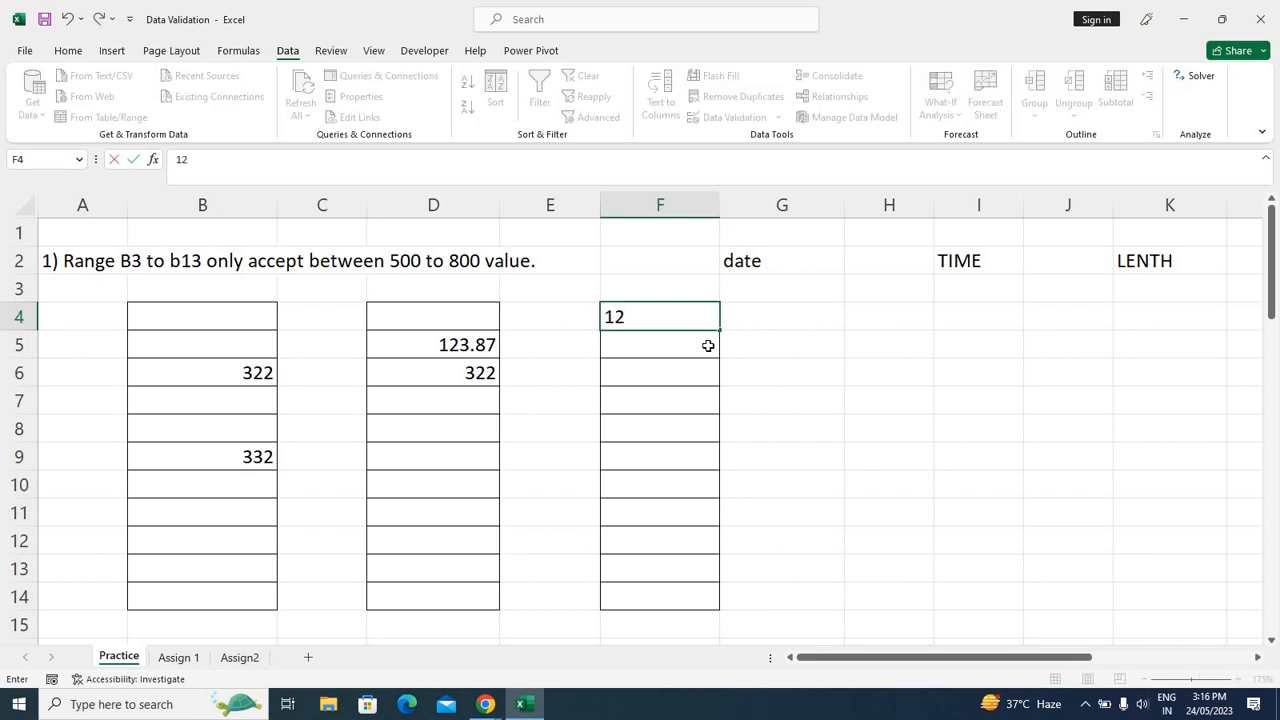
text(/05/2023)
key(Return)
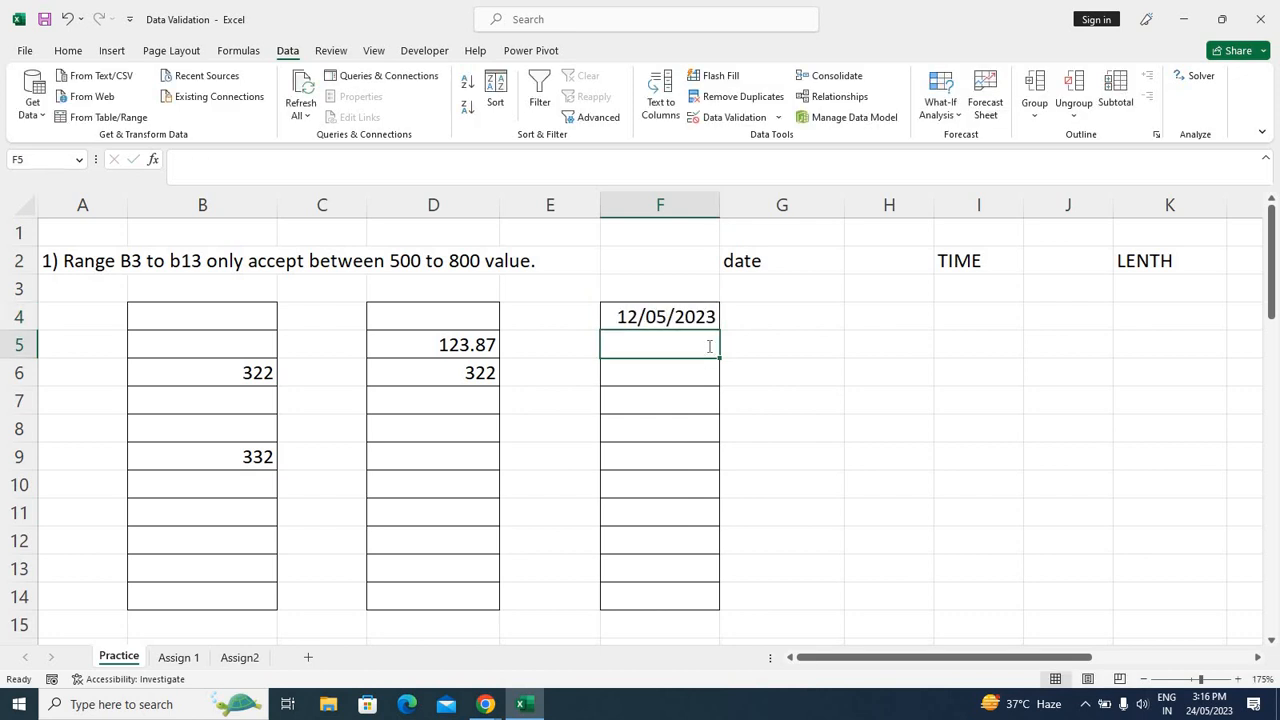
Try to enter the date 12/8/23 in F5 to test the date rule, and discard the entry
text(12/)
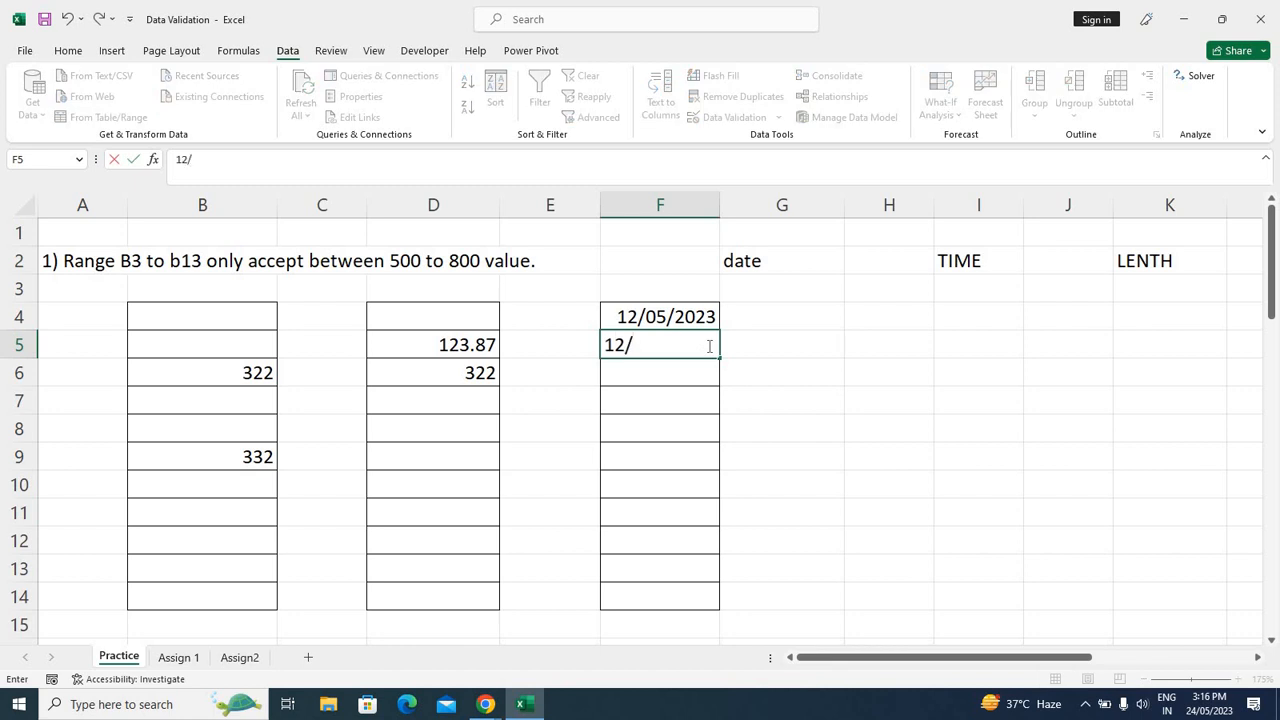
text(8/23)
key(Return)
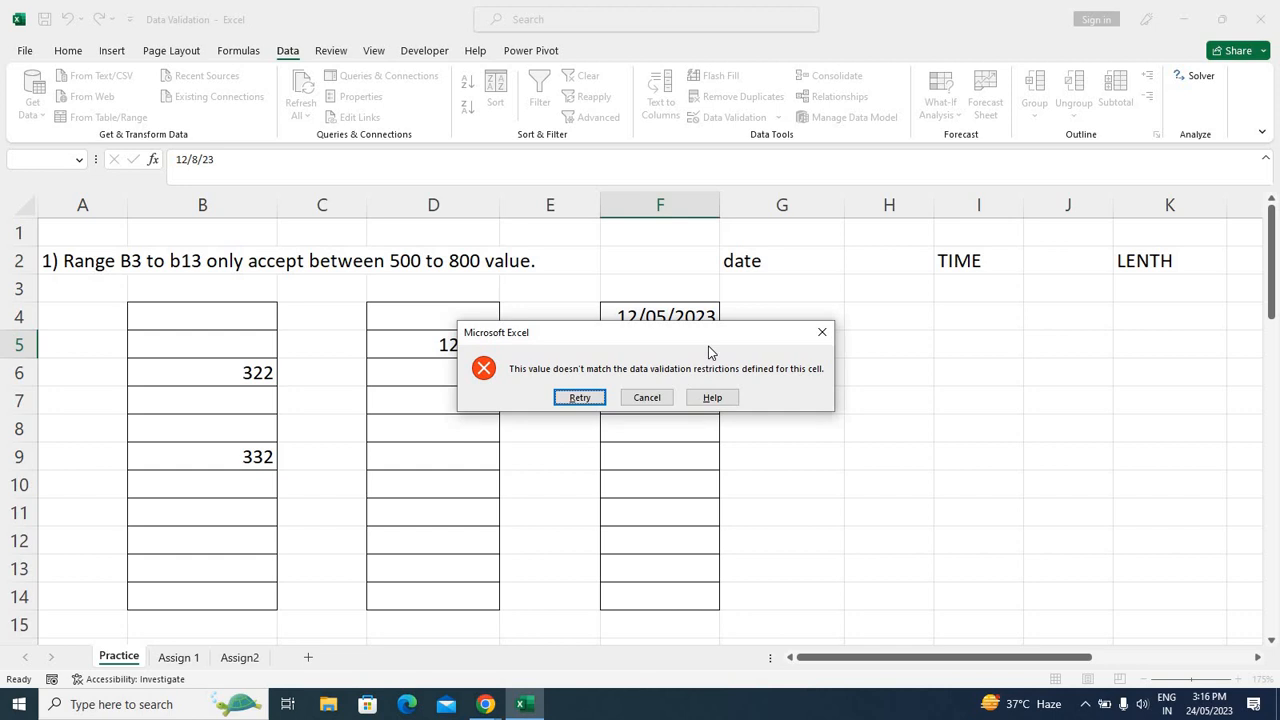
click(647, 398)
Try the "equal to" condition in the date validation settings of F4:F14, and leave them without applying changes
drag(667, 316, 680, 597)
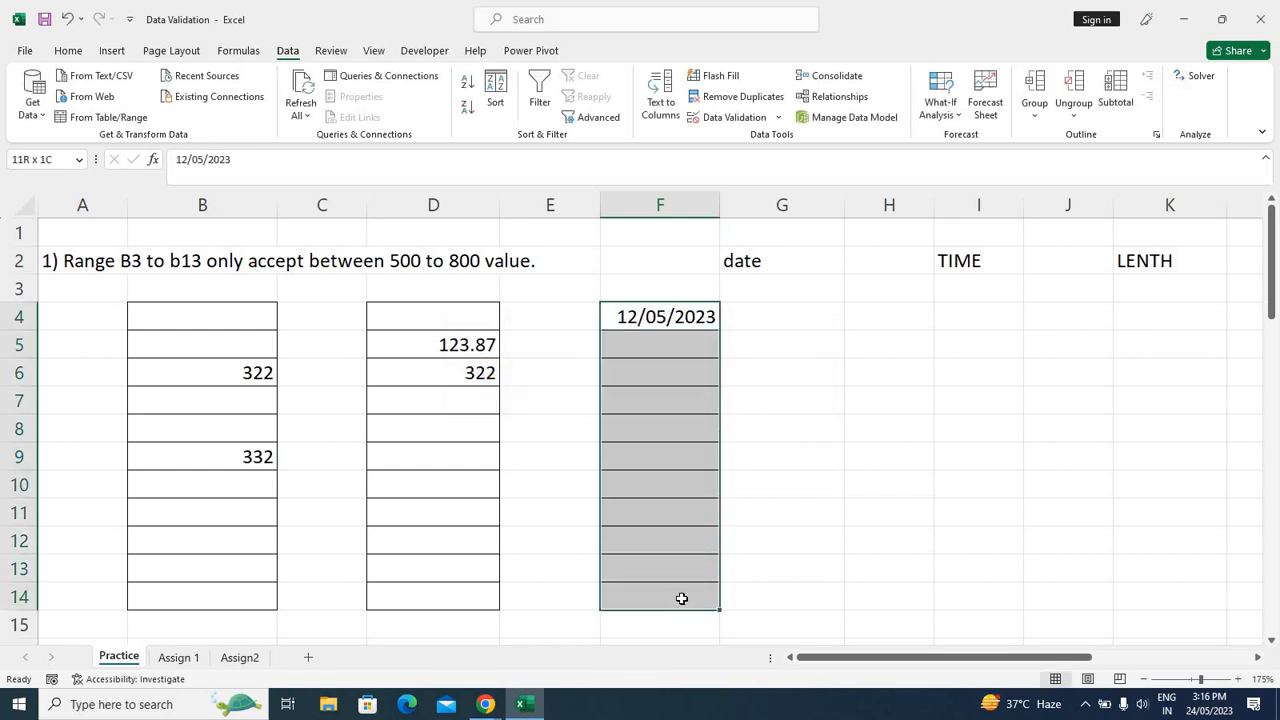
click(730, 117)
click(266, 227)
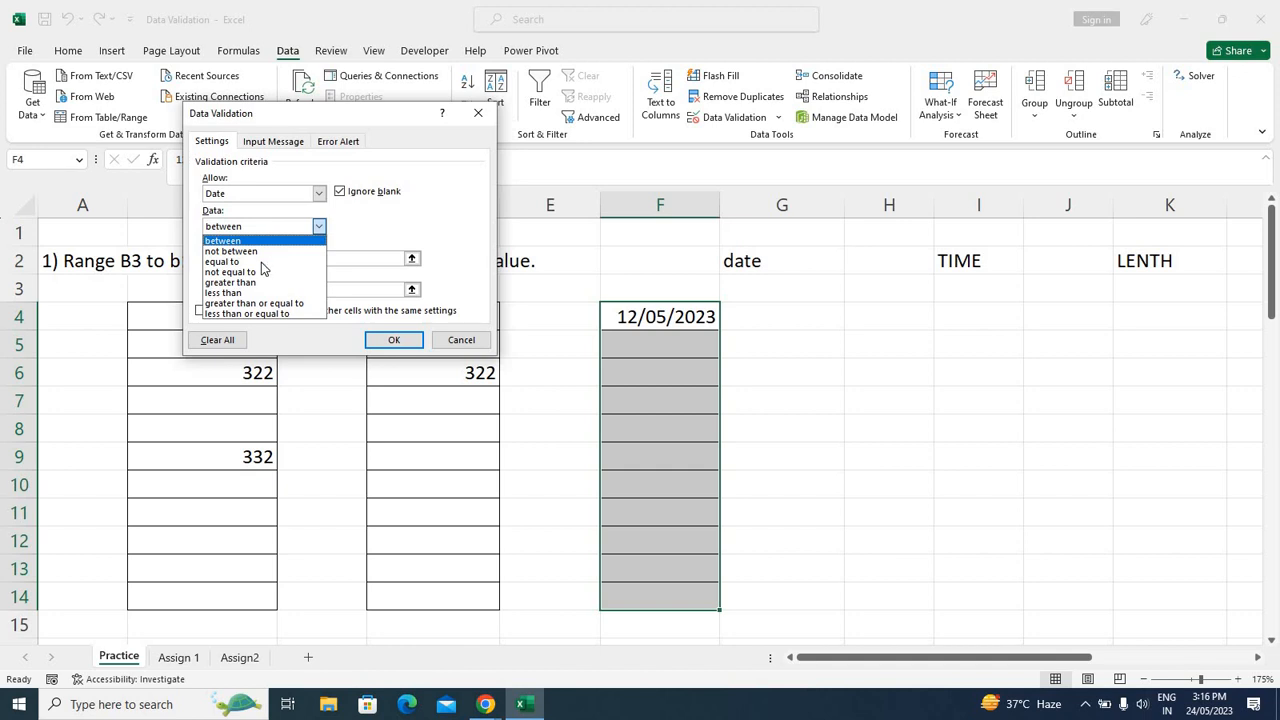
click(257, 262)
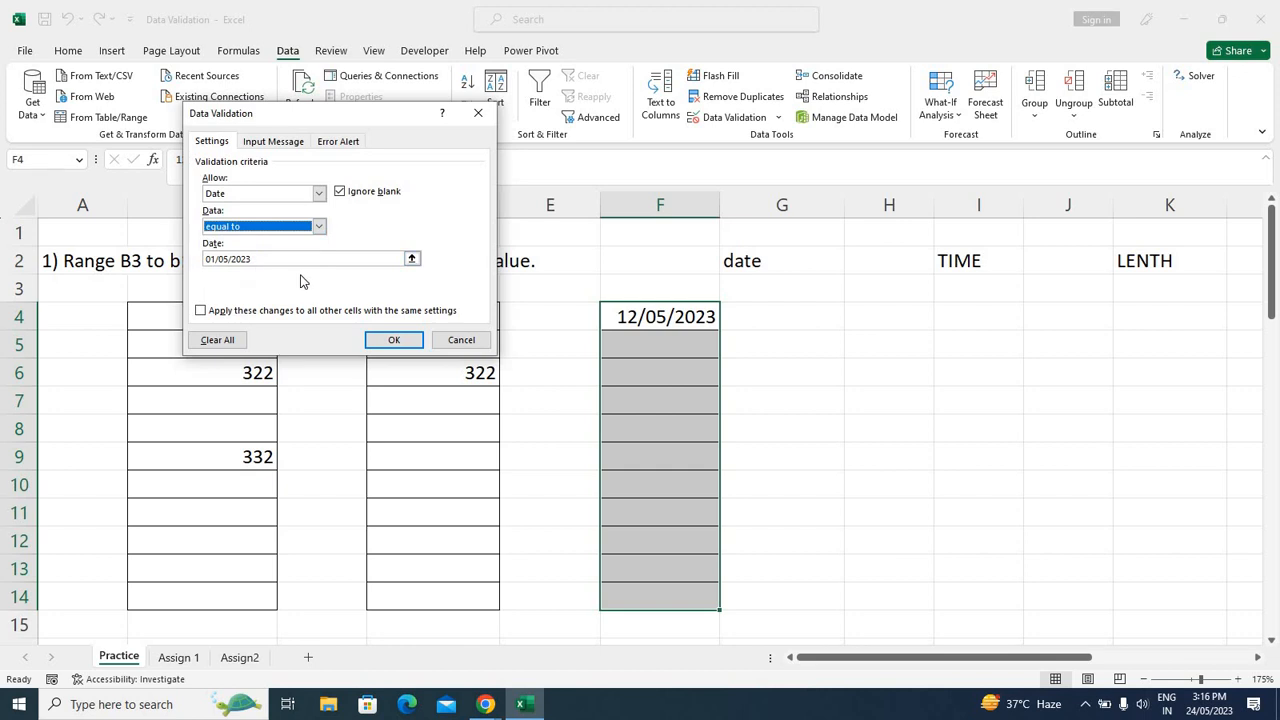
click(300, 259)
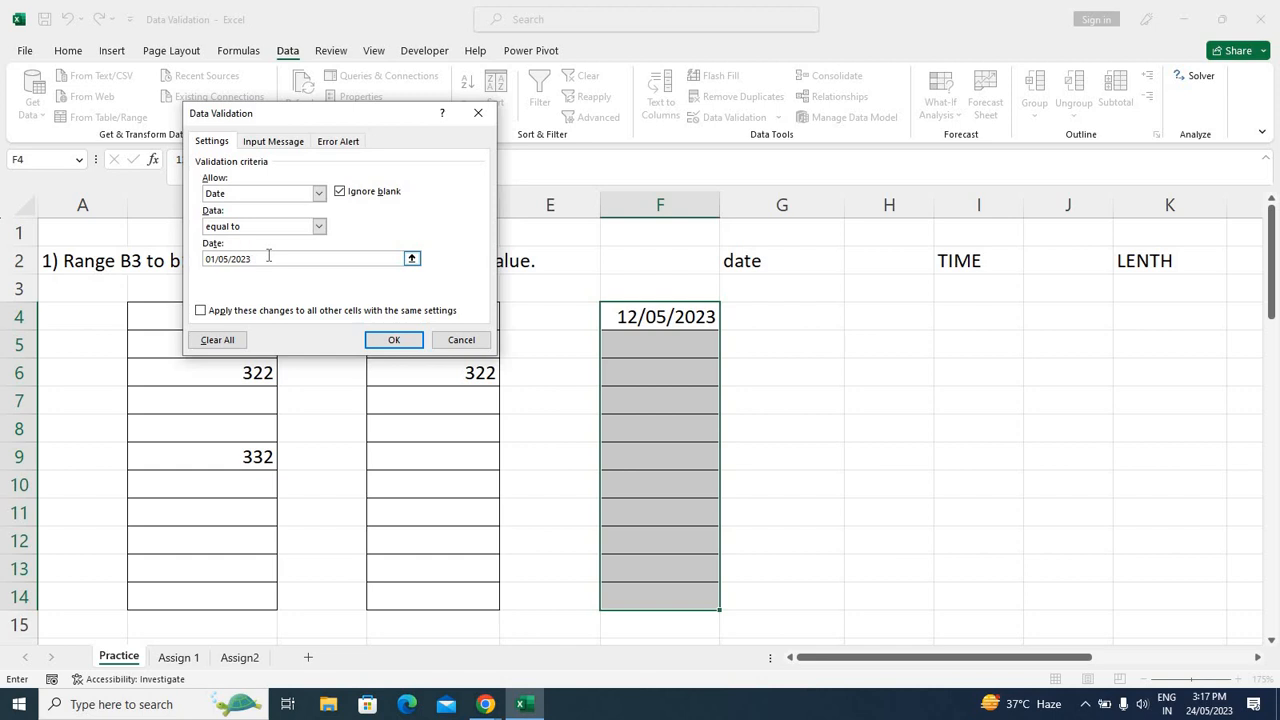
click(458, 340)
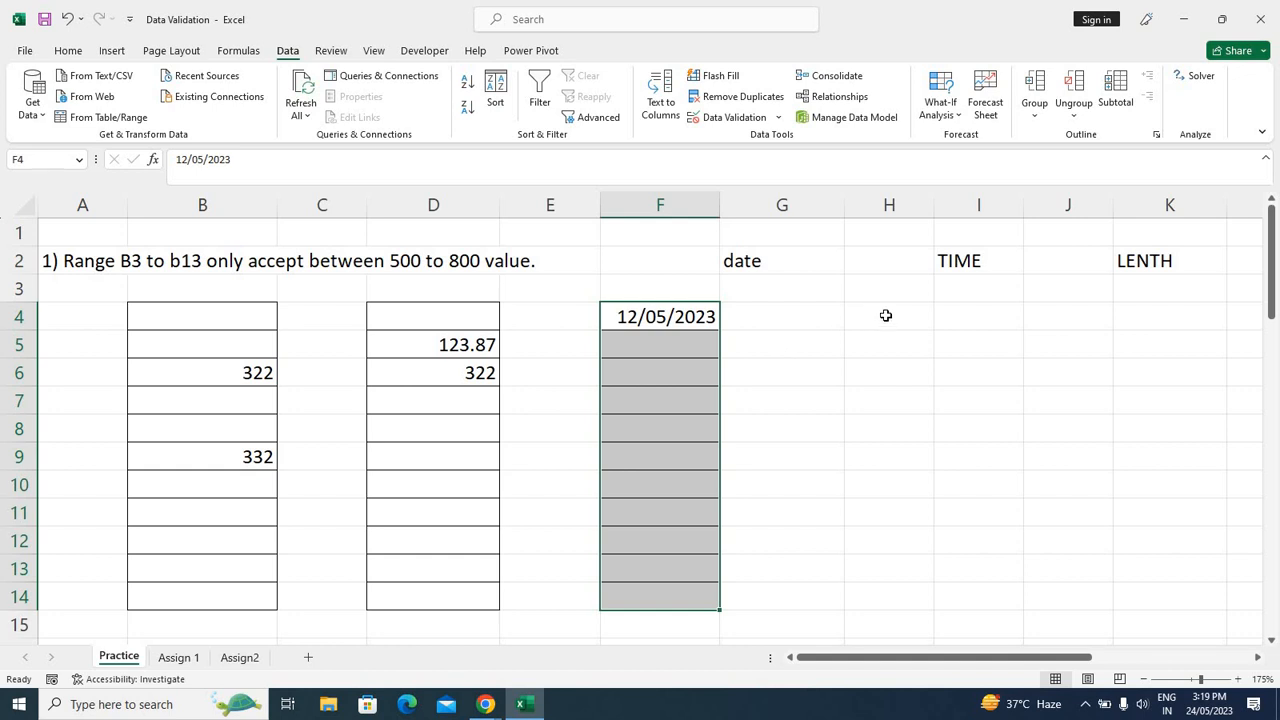
Widen column H slightly and apply all borders to the empty range H4:H14
drag(885, 315, 876, 590)
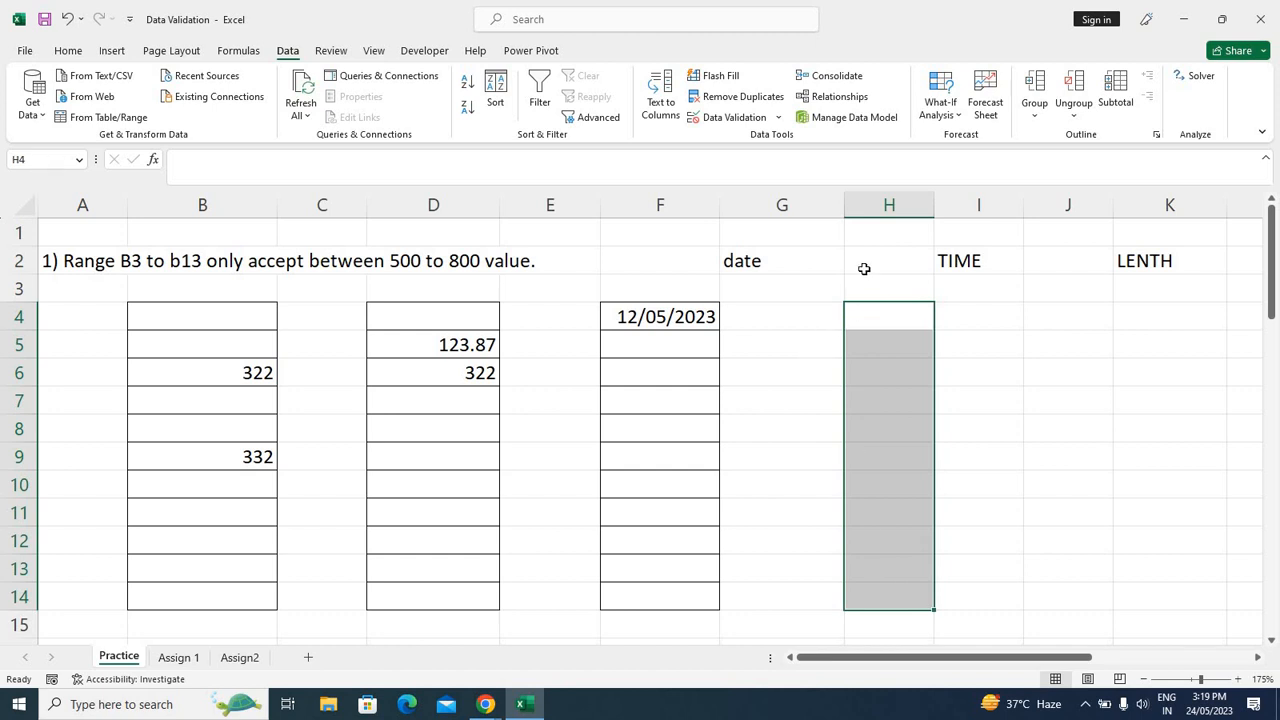
drag(934, 204, 949, 204)
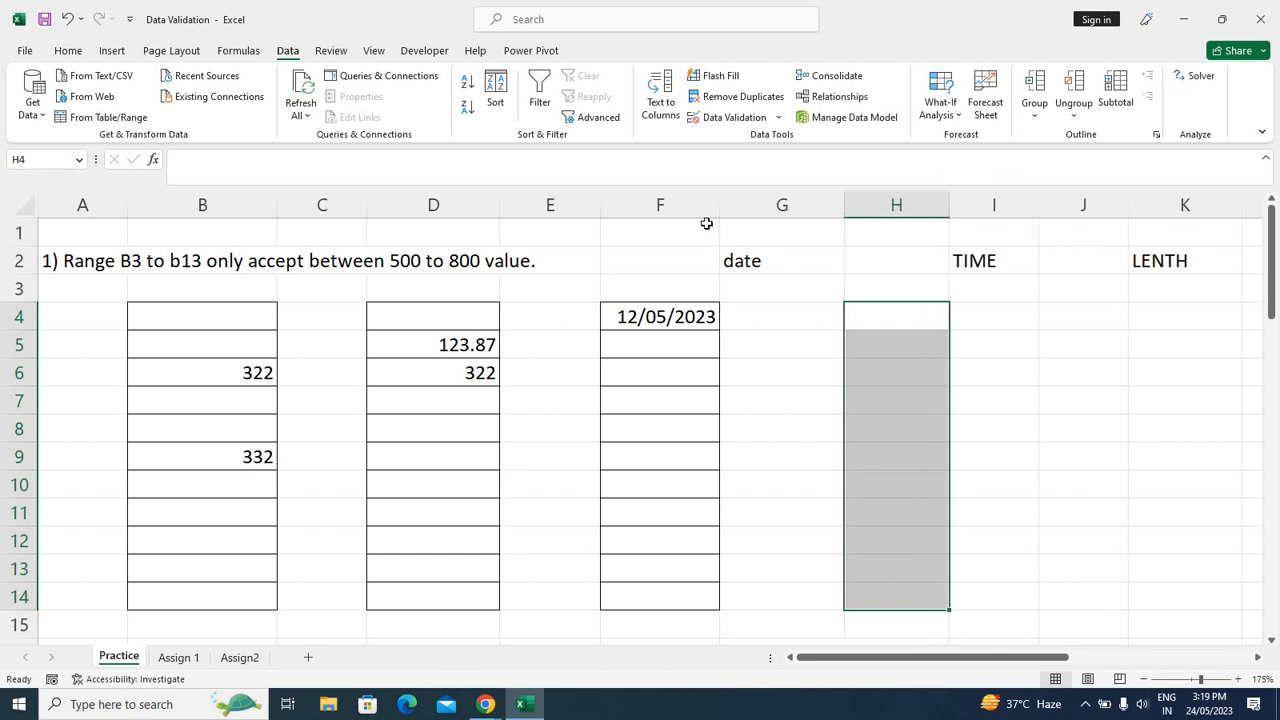
click(70, 52)
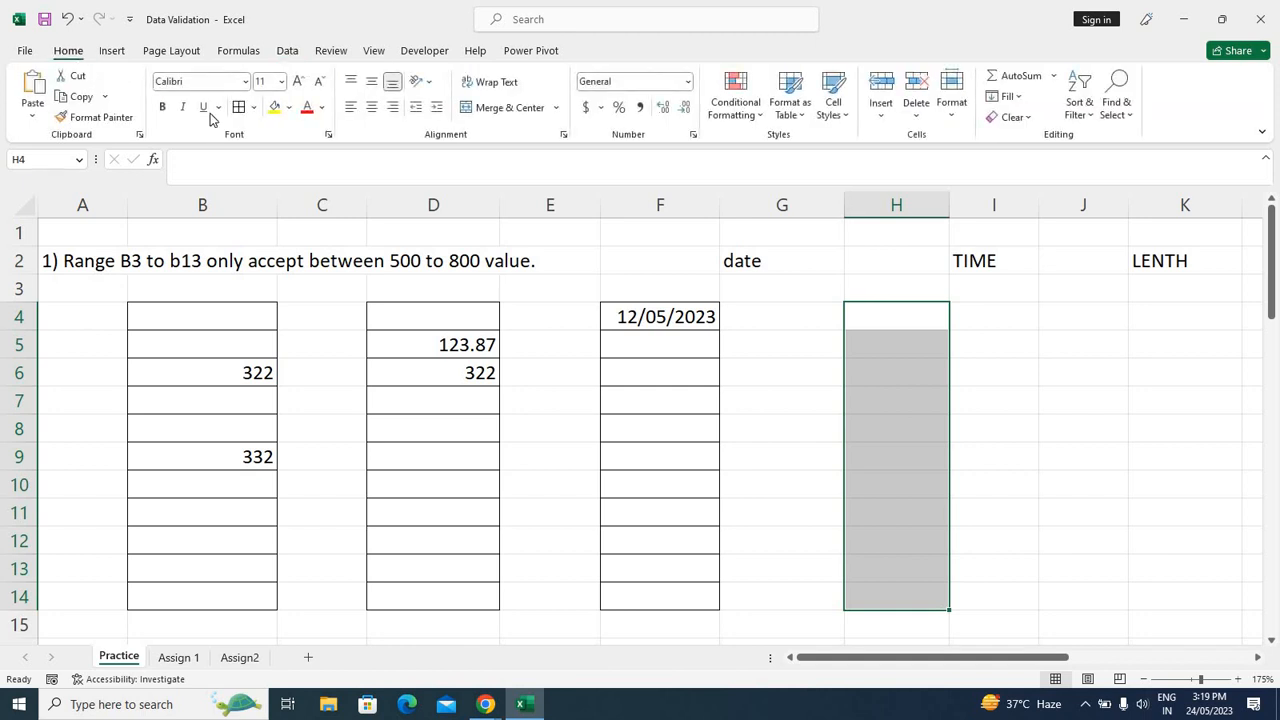
click(238, 107)
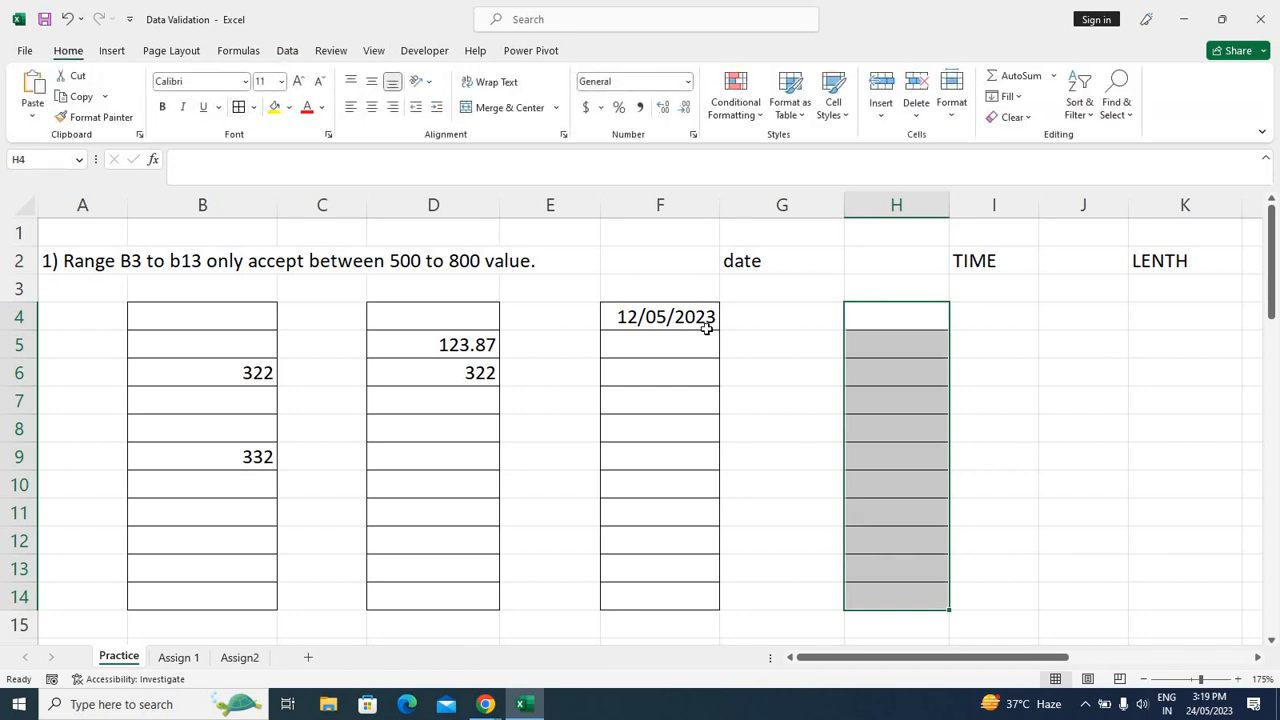
Set the data validation type of the bordered range H4:H14 to Time
drag(891, 316, 909, 597)
click(287, 52)
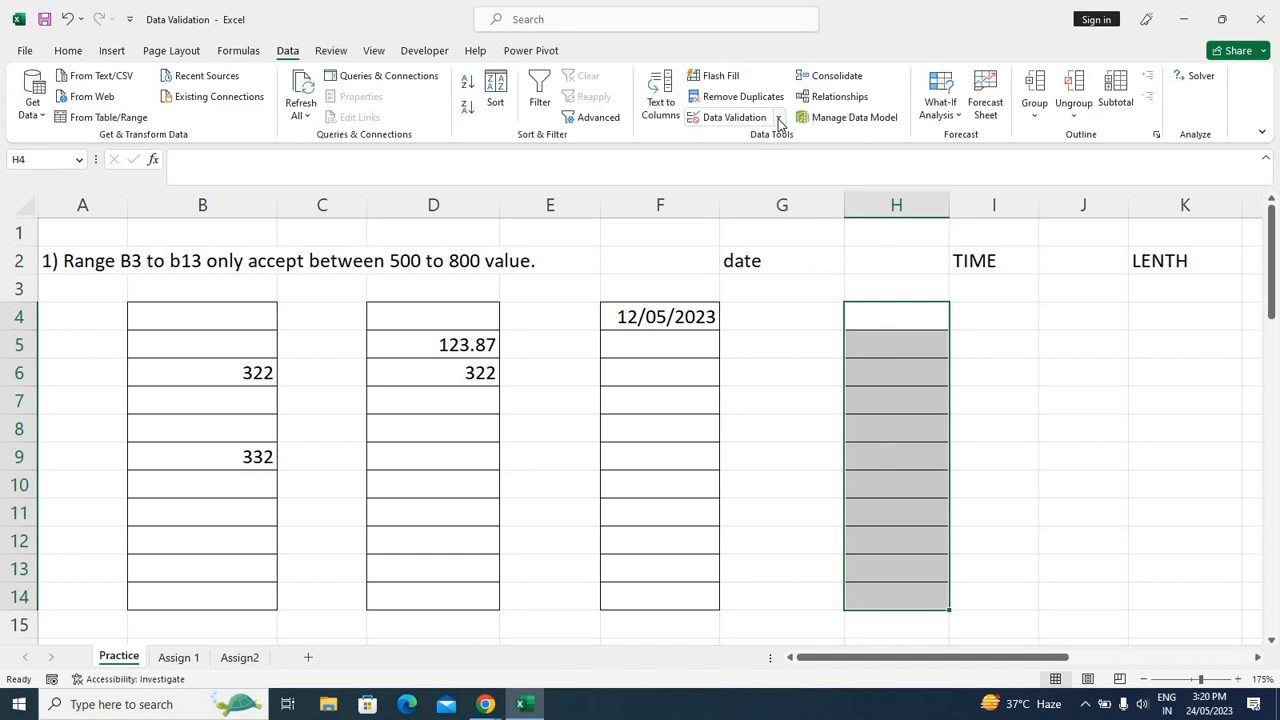
click(778, 118)
click(775, 145)
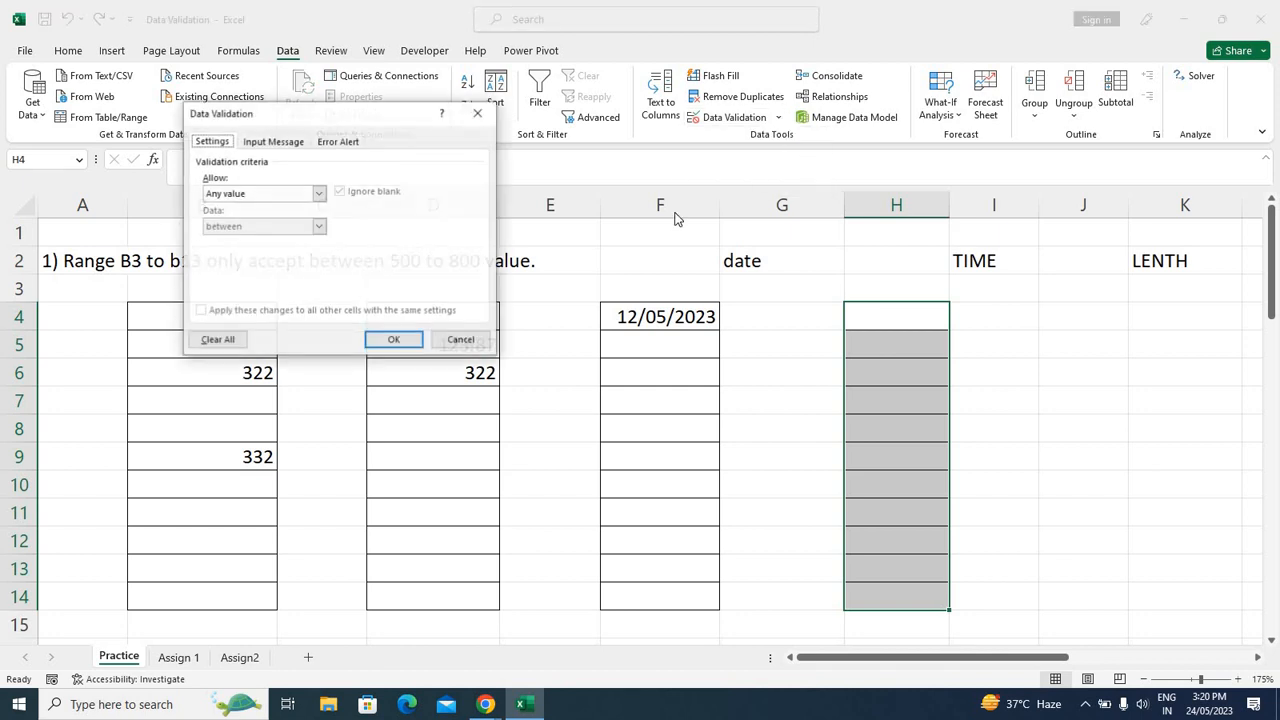
click(277, 195)
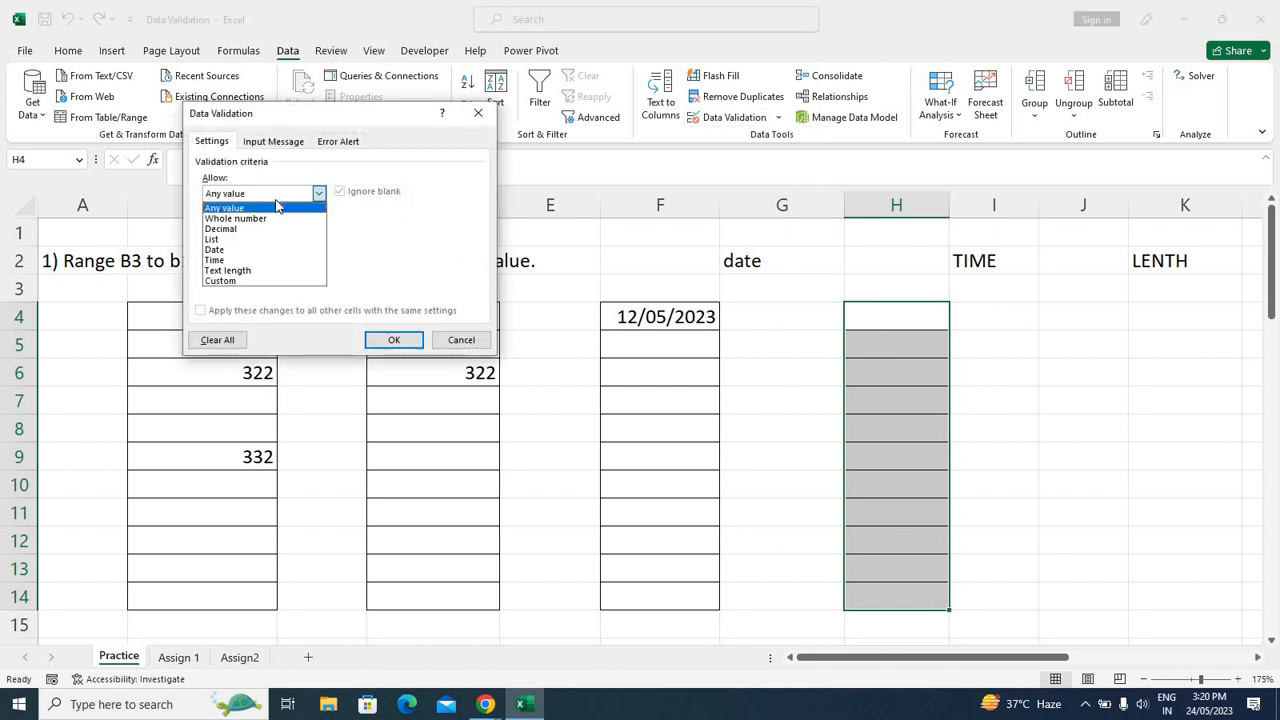
click(244, 260)
Limit the allowed times in H4:H14 to between 11:00 am and 11:30 am and apply the rule
click(258, 258)
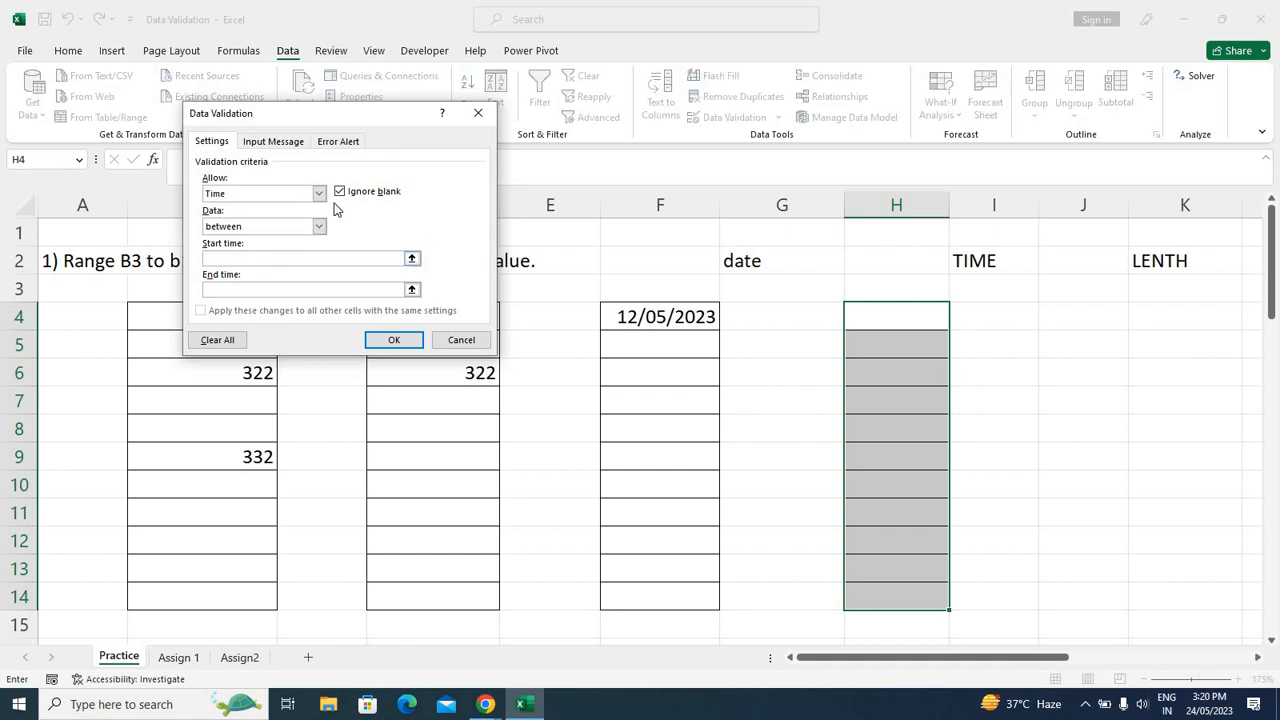
text(11:00 am)
click(253, 290)
text(11:30)
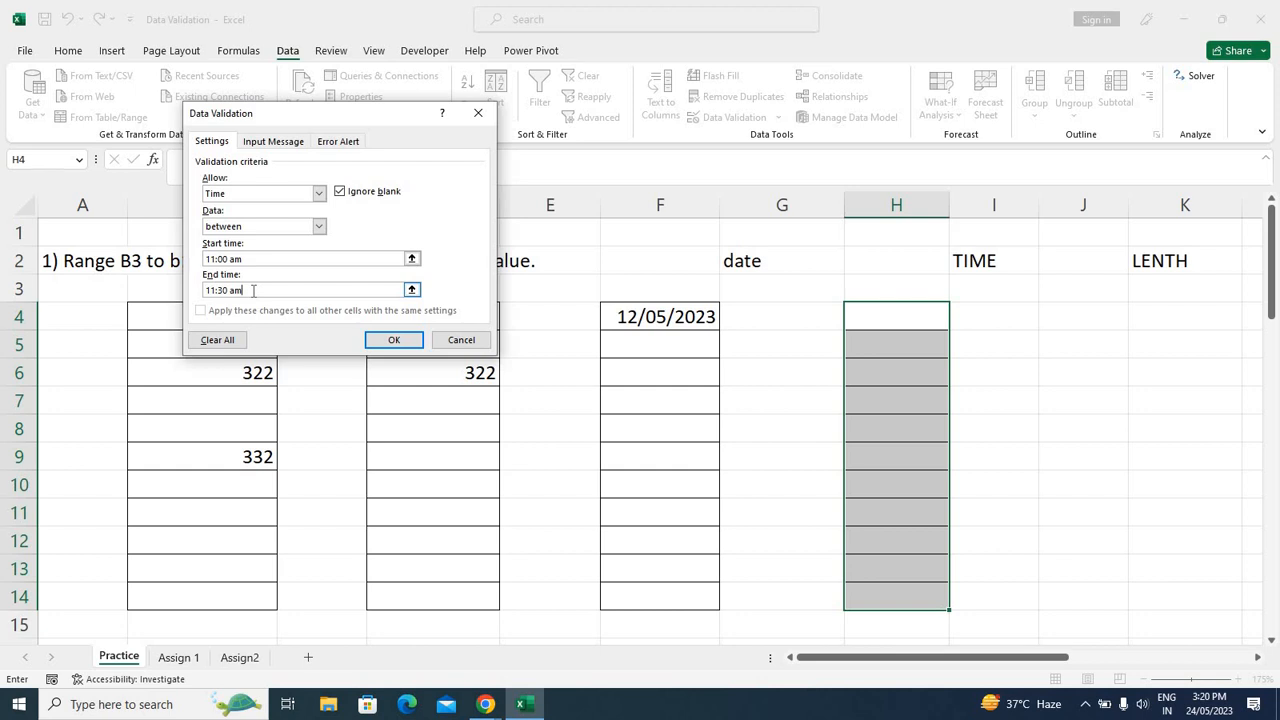
click(395, 342)
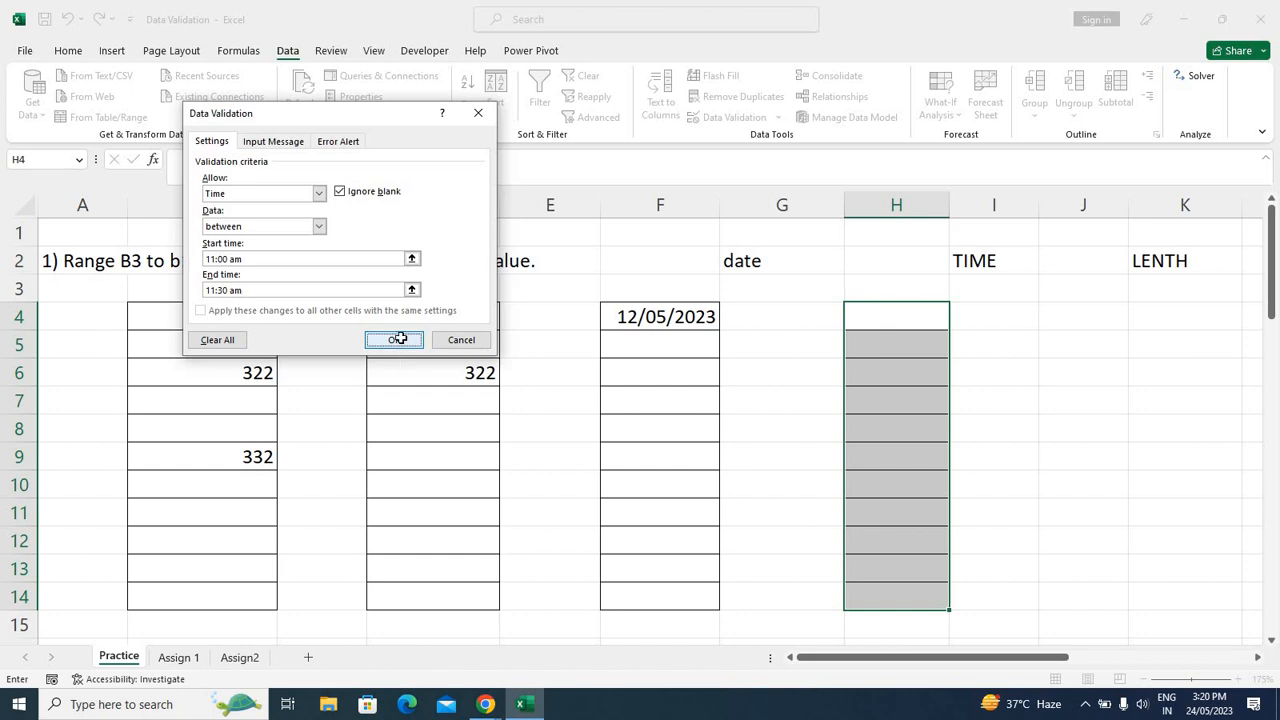
Enter 11:20 am in H5 to test the time rule with an in-range time
click(899, 354)
text(11)
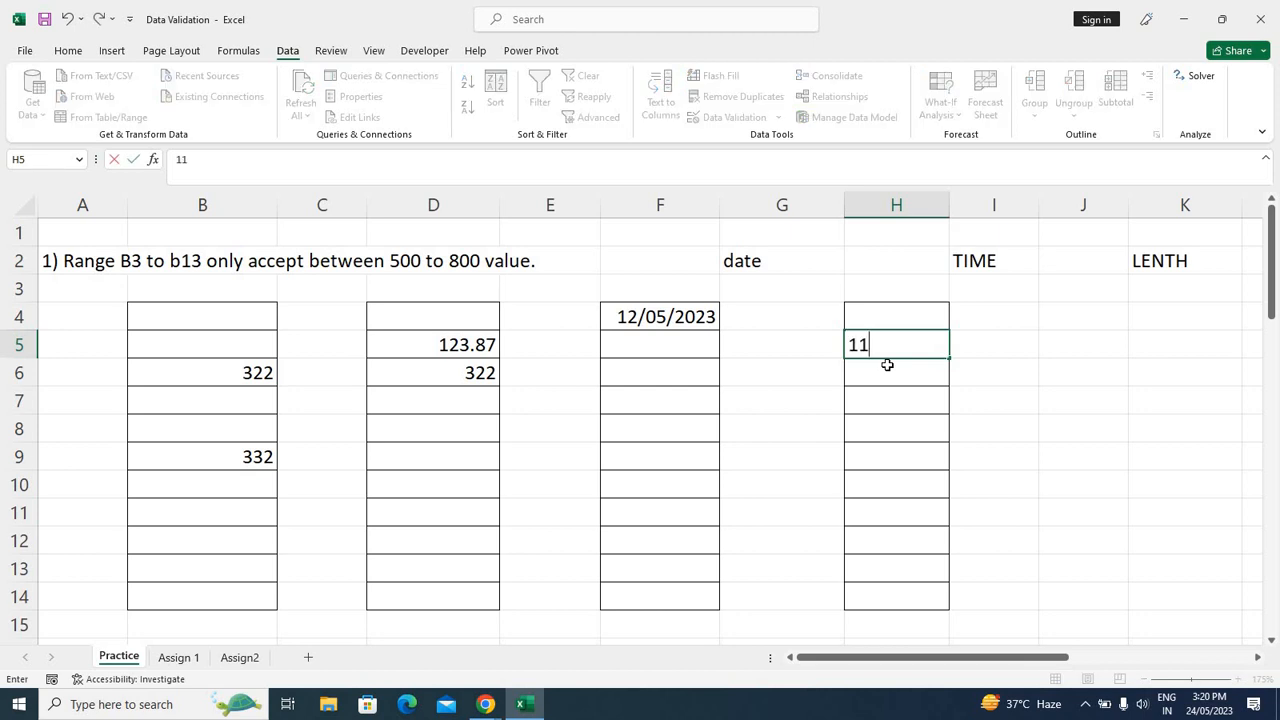
text(:20 am)
key(Return)
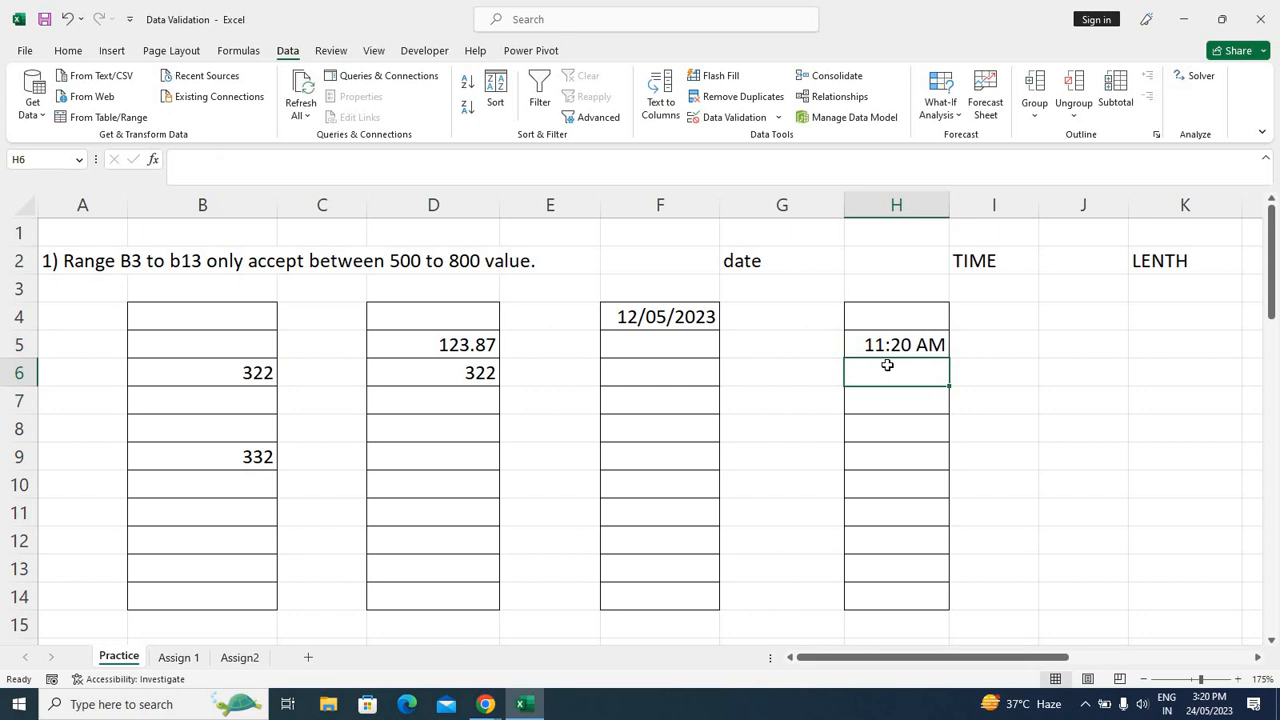
Try to enter 12:00 pm in H6 to test the time rule, and discard the entry
text(12)
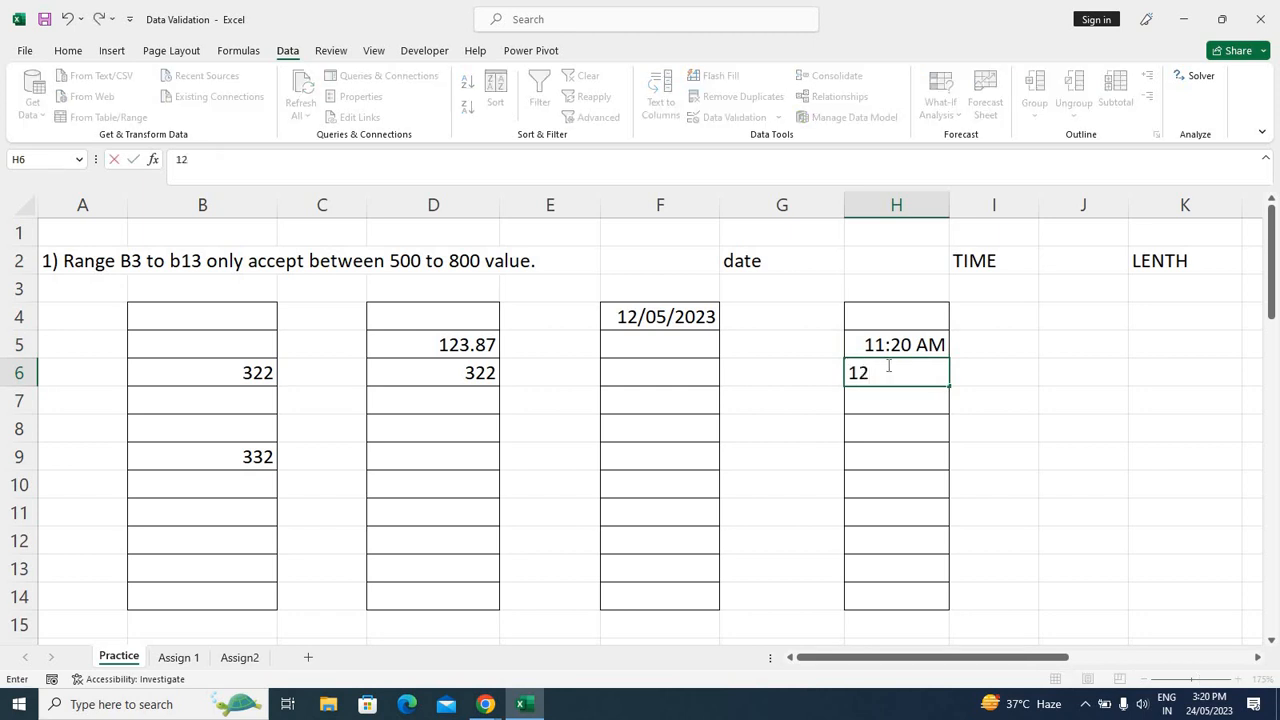
text(:00 pm)
key(Return)
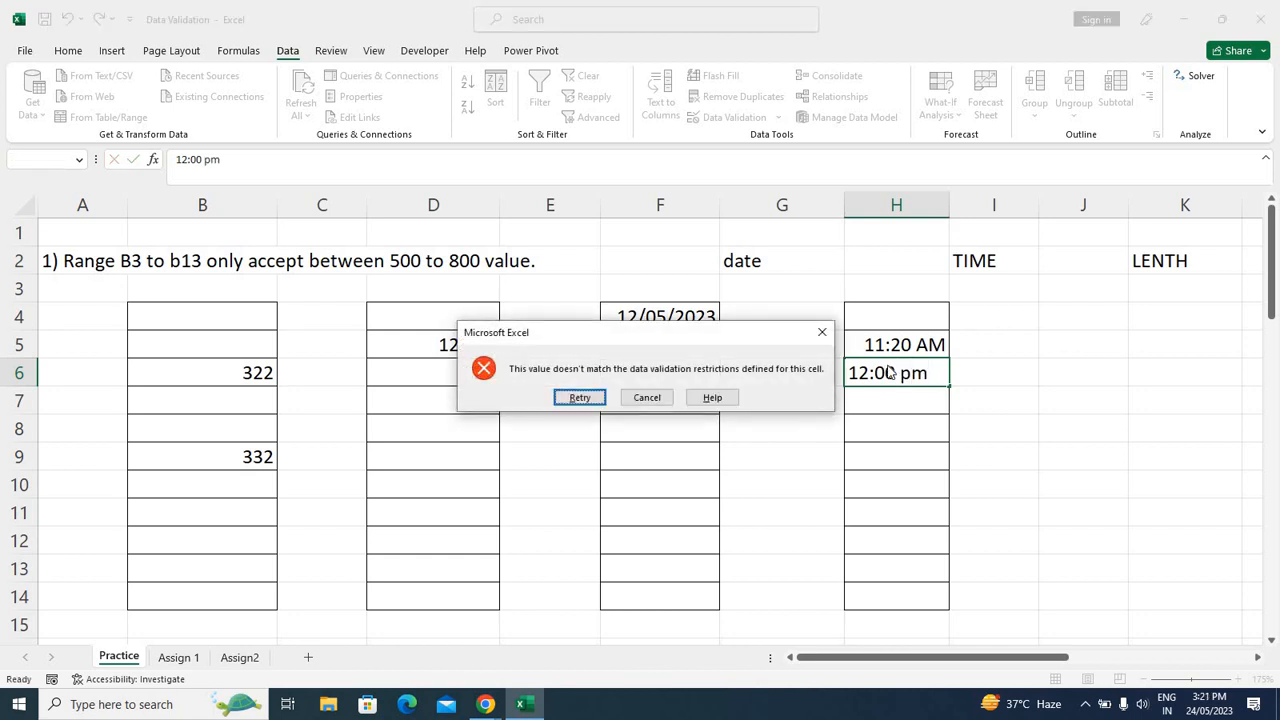
key(Tab)
key(Return)
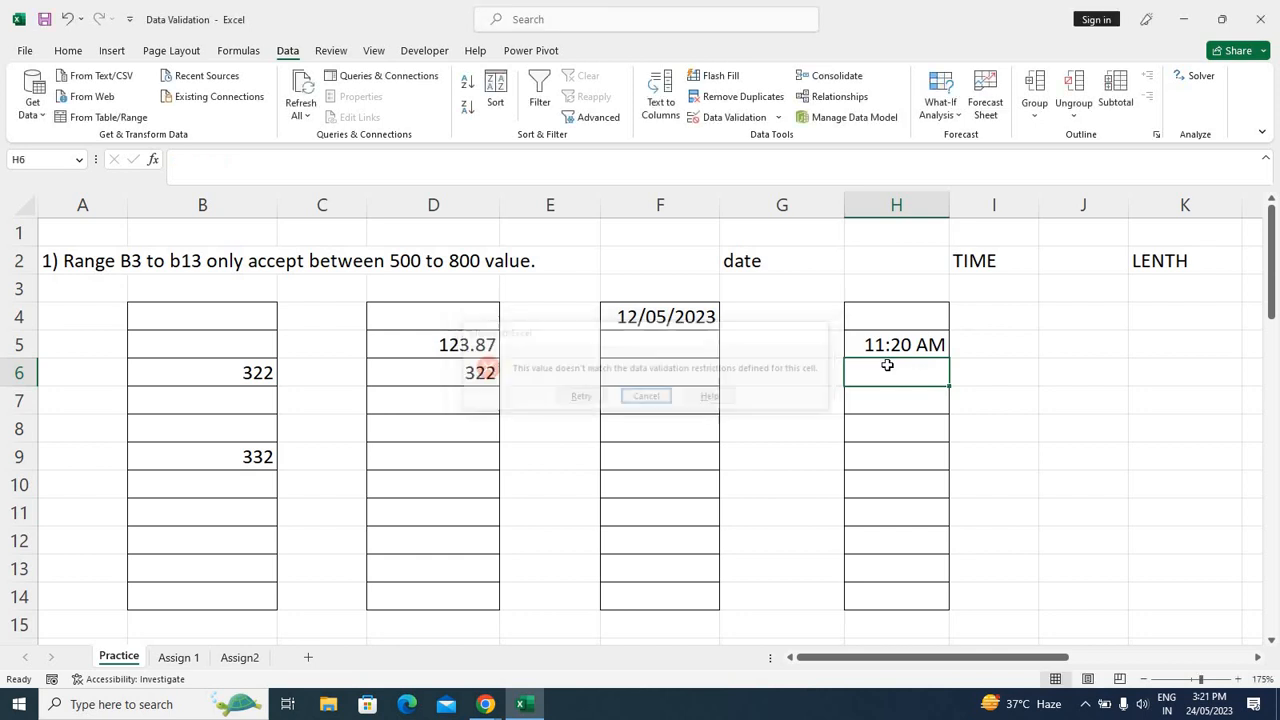
Apply all borders to the empty range J4:J14
drag(1071, 313, 1090, 607)
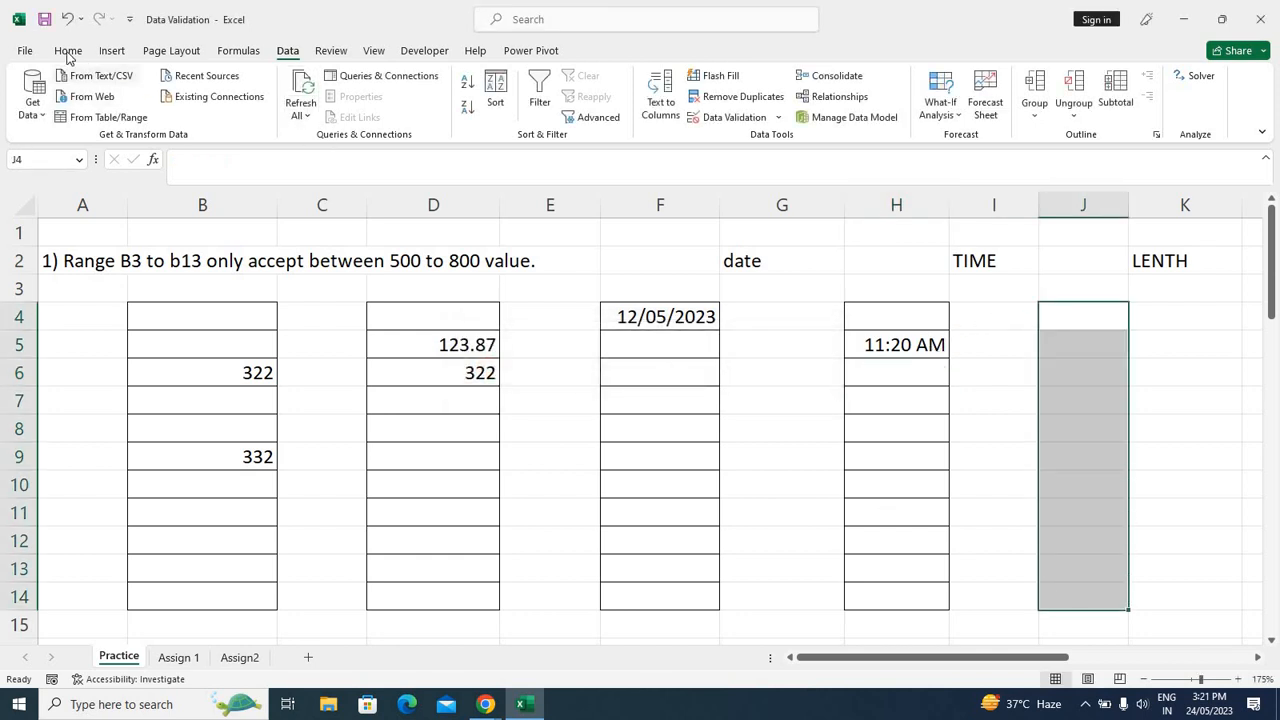
click(68, 50)
click(240, 110)
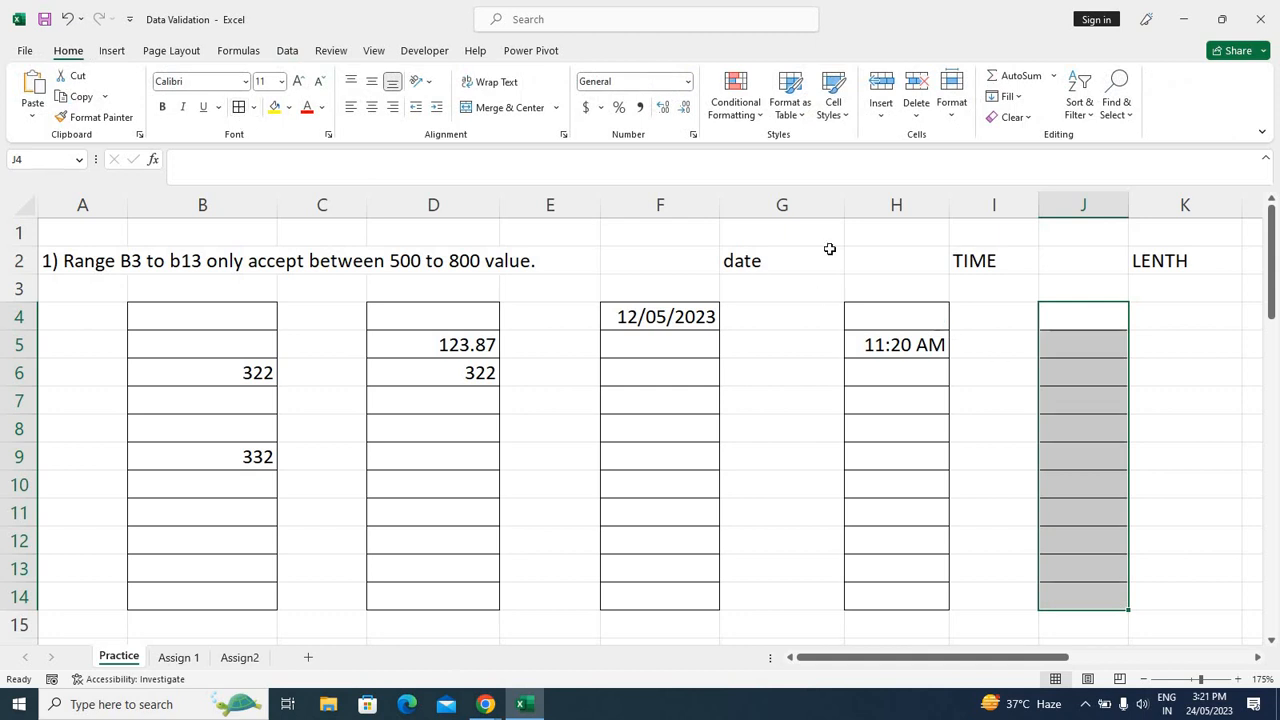
Restrict J4:J14 with a data validation rule to a text length between 2 and 4 characters
click(290, 51)
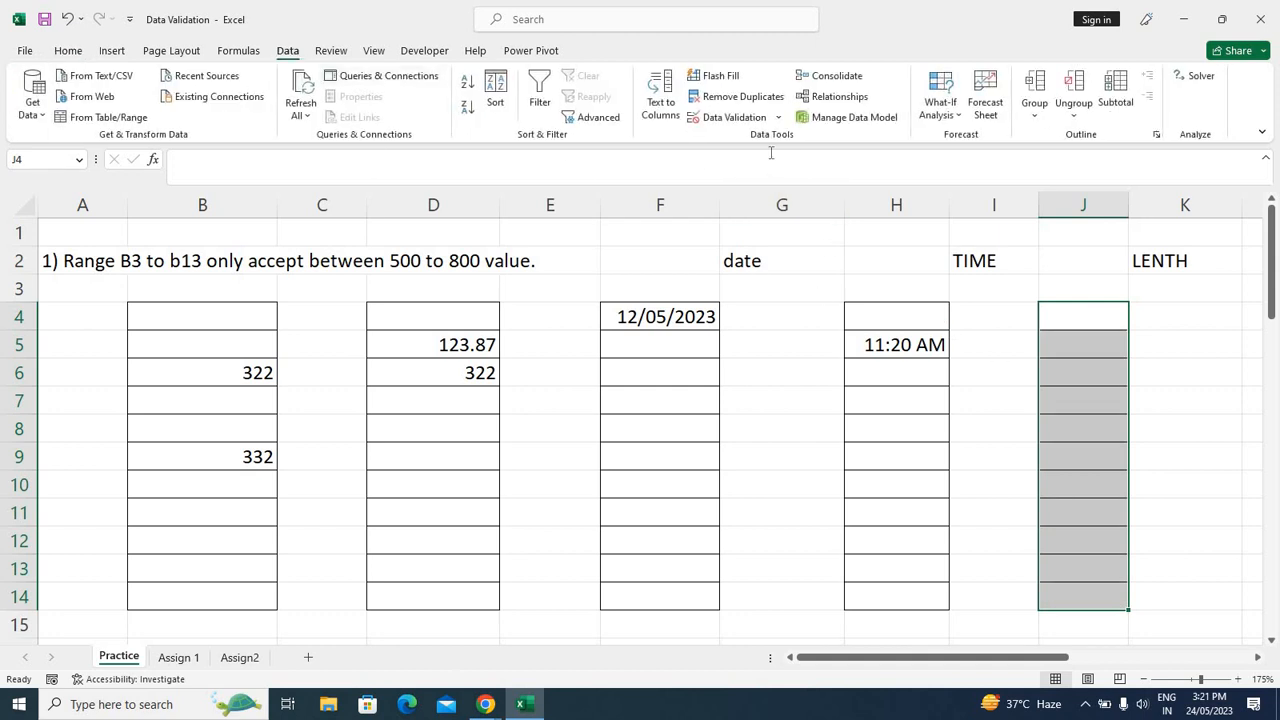
click(731, 119)
click(318, 193)
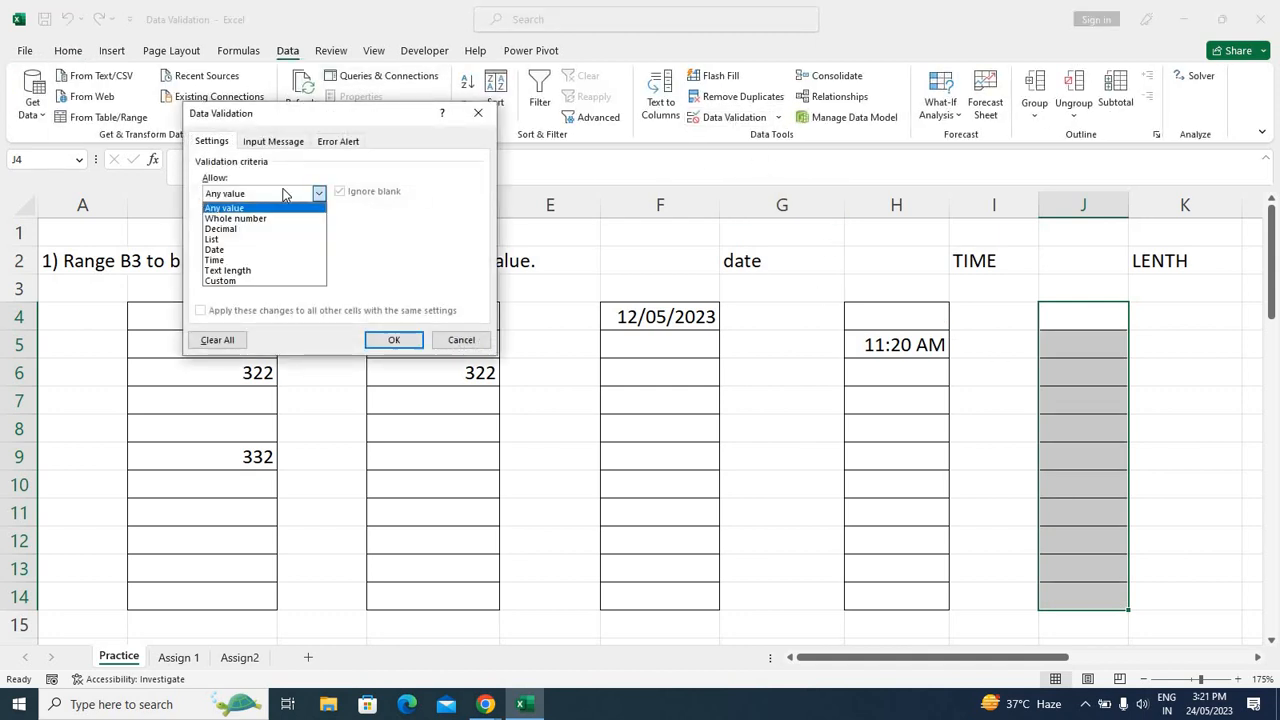
click(256, 271)
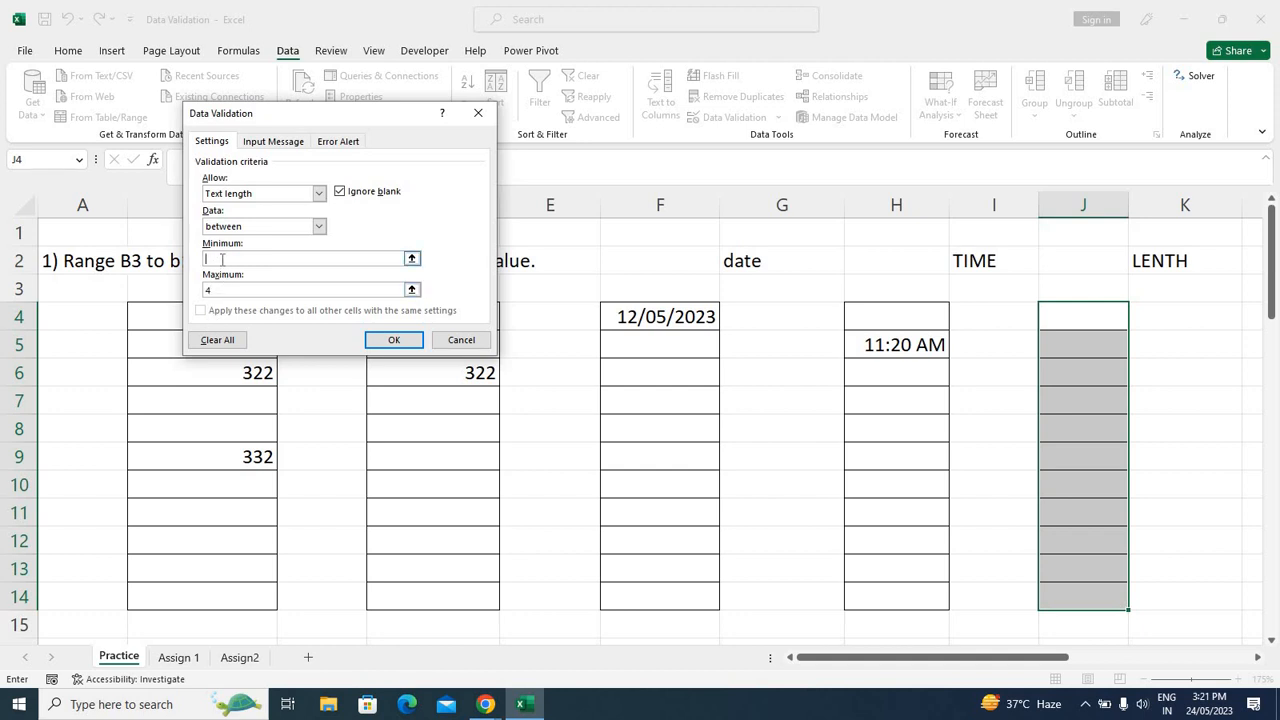
click(390, 341)
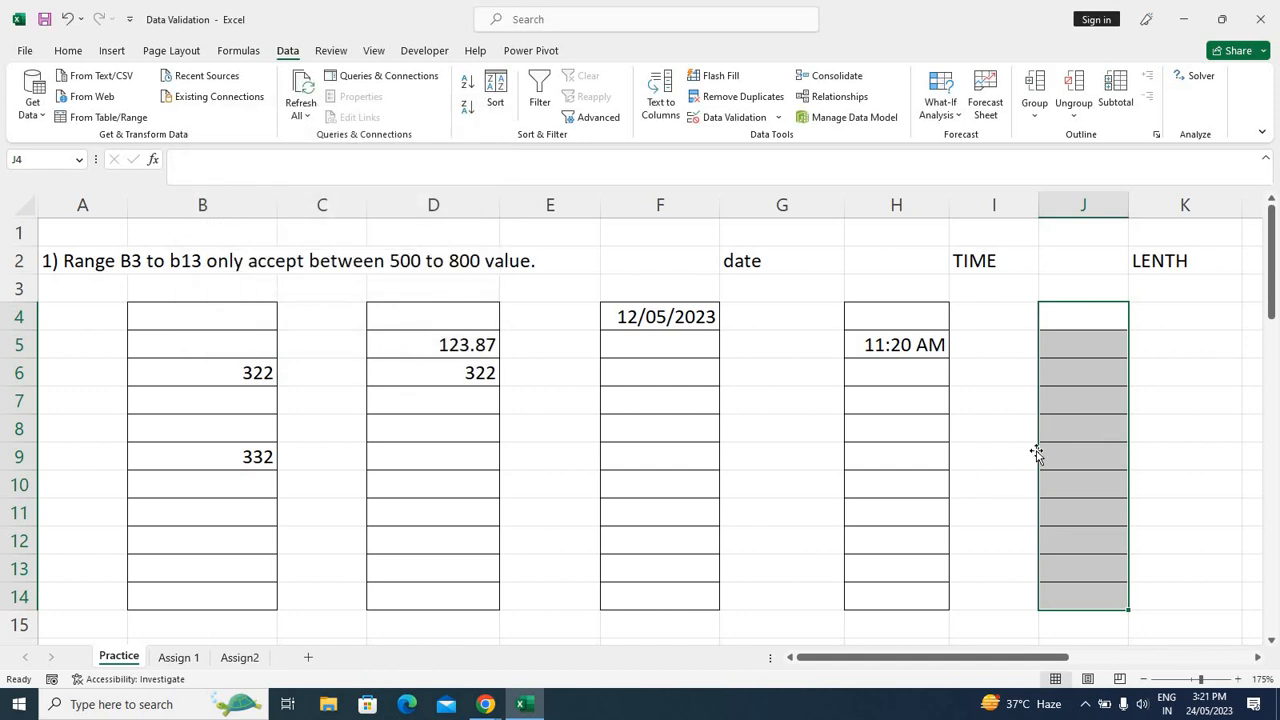
Enter a three-letter name in J7 and a two-letter name in J8 to test the text length rule
scroll(686, 584, down, 2)
scroll(957, 537, down, 3)
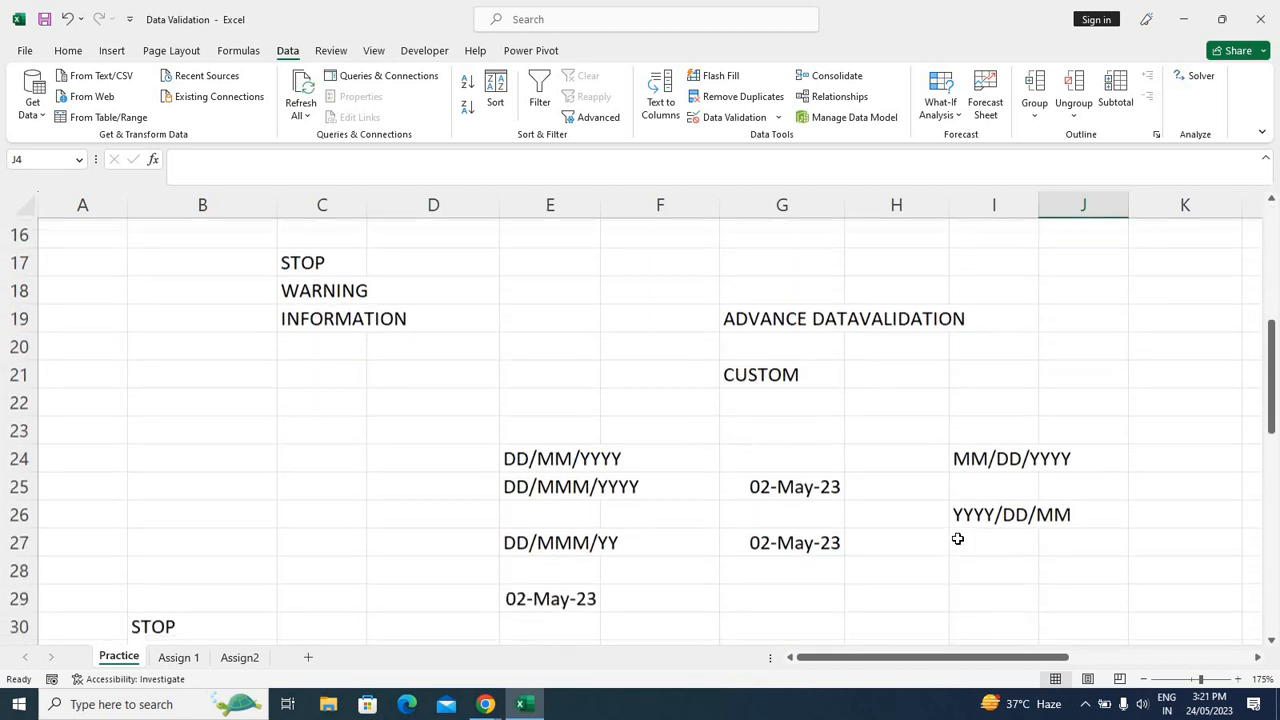
scroll(1034, 469, up, 5)
click(1098, 408)
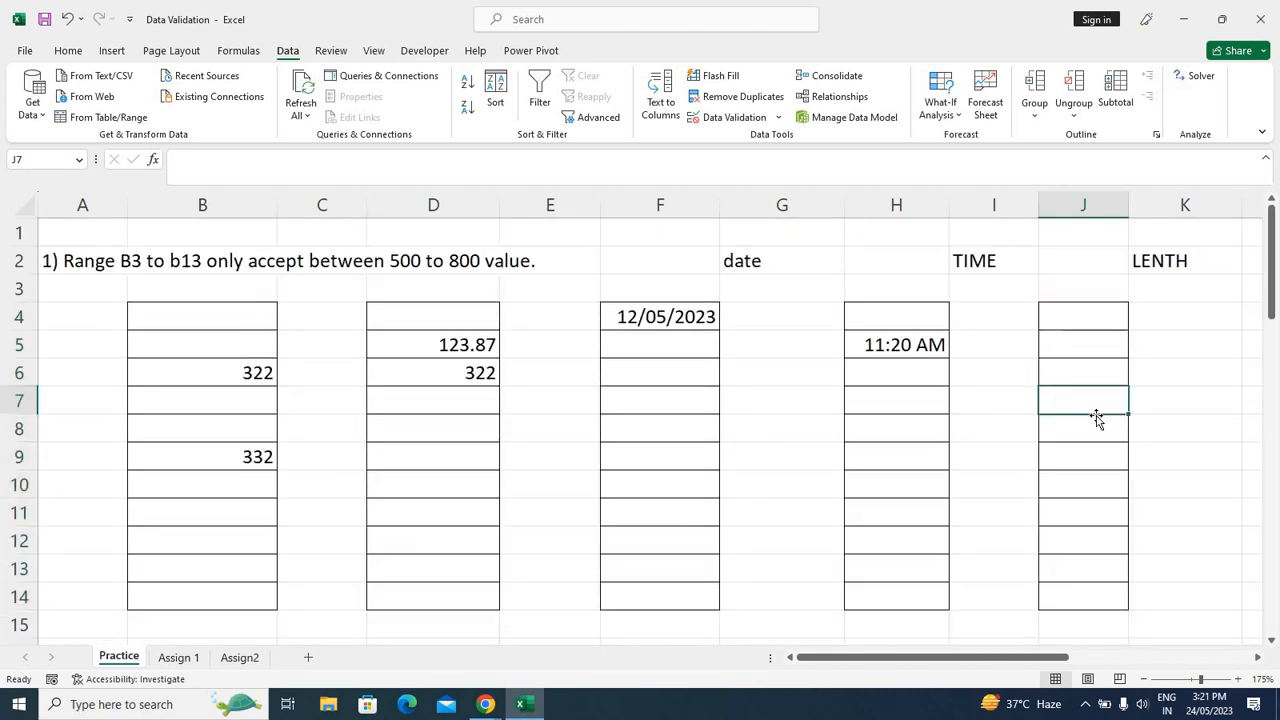
text(ram)
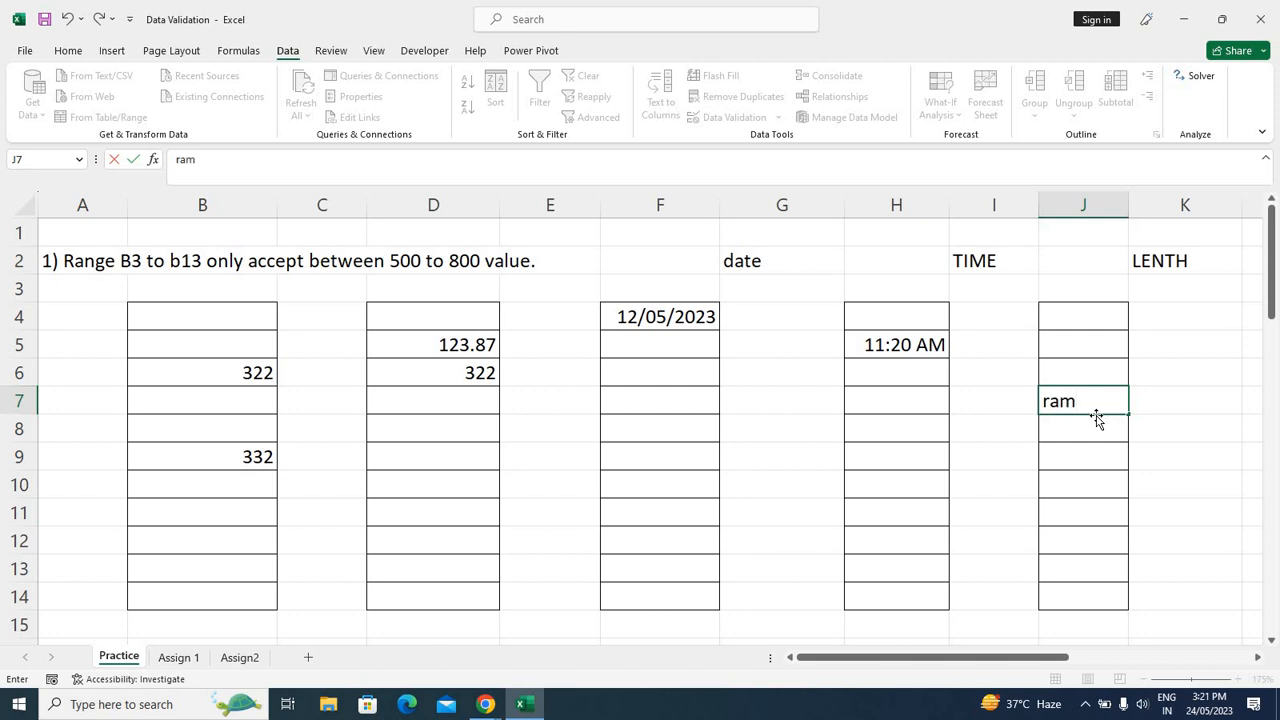
key(Return)
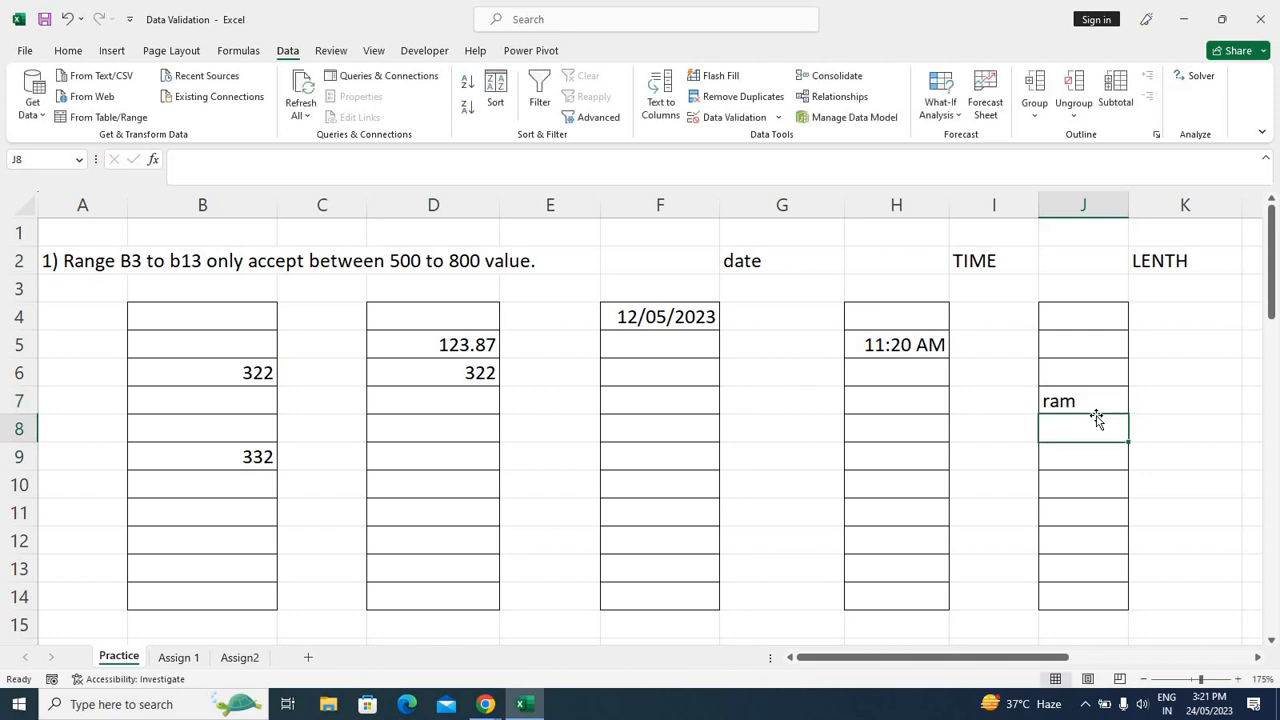
text(om)
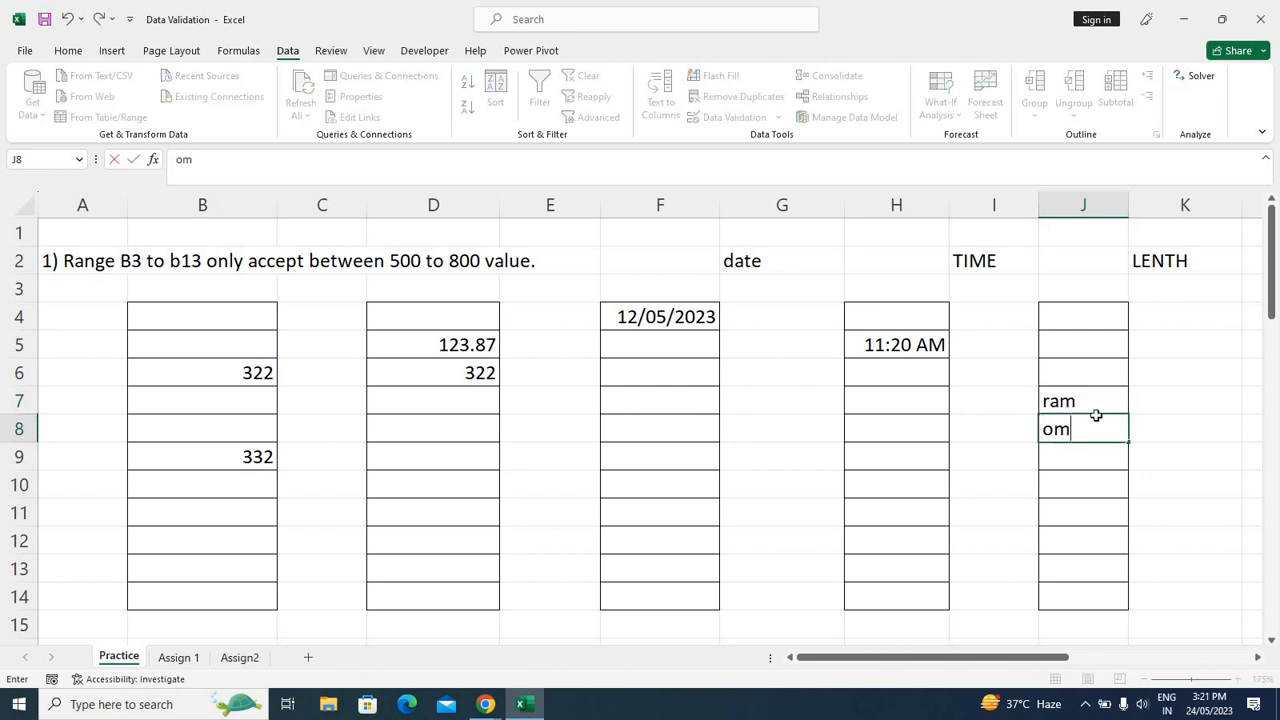
key(Return)
Try to enter a six-letter name in J9 to test the text length rule, and discard the entry
text(ravish)
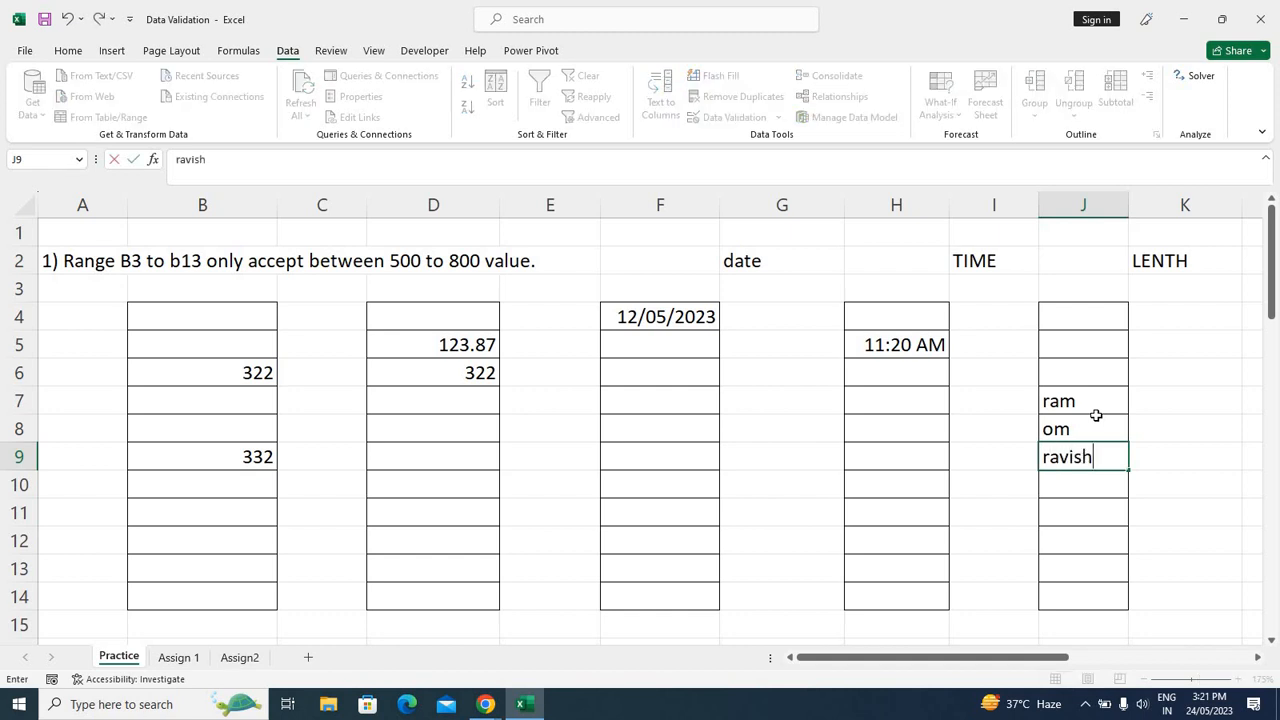
key(Return)
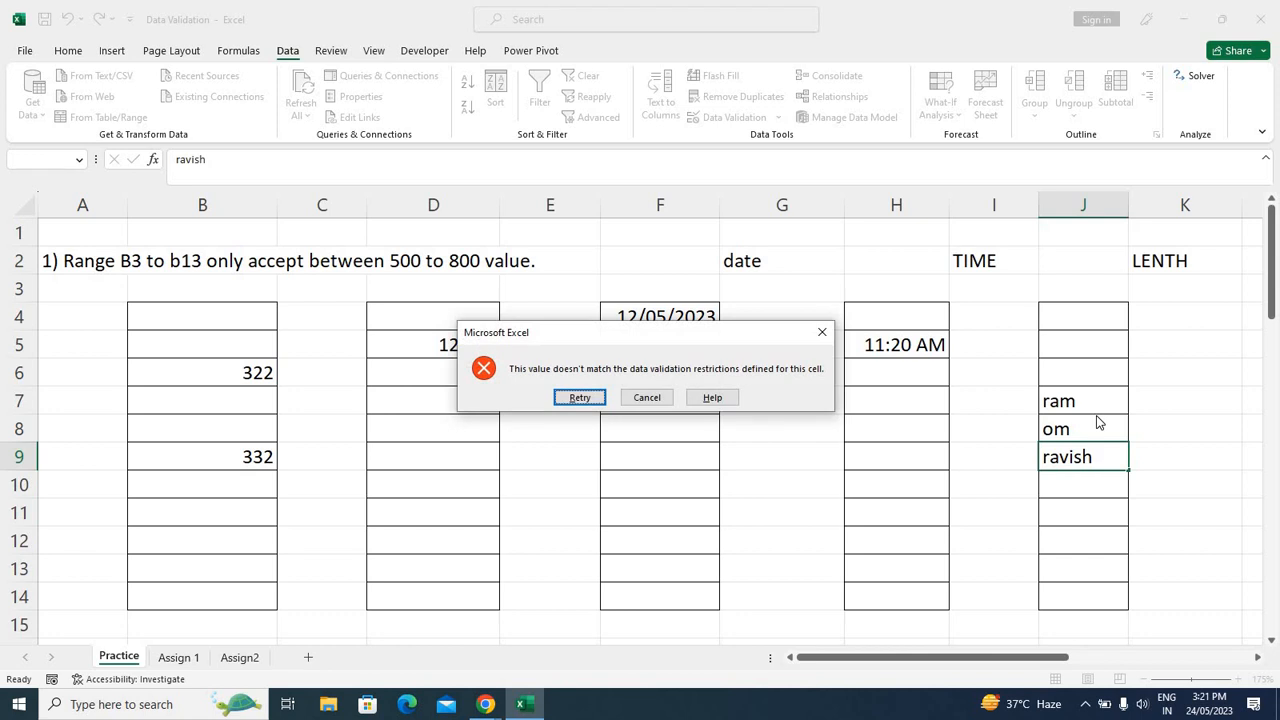
key(Tab)
key(Return)
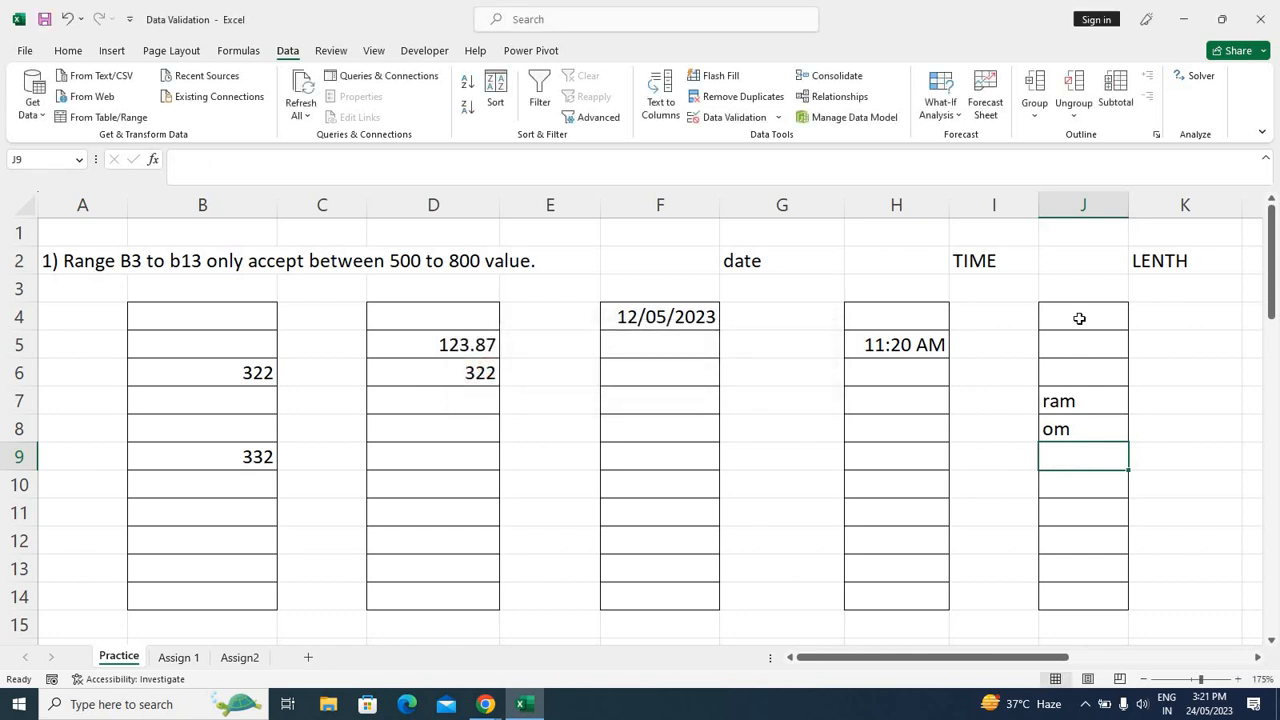
Change the text length rule on J4:J14 to equal to 10 characters and apply it
drag(1077, 320, 1080, 589)
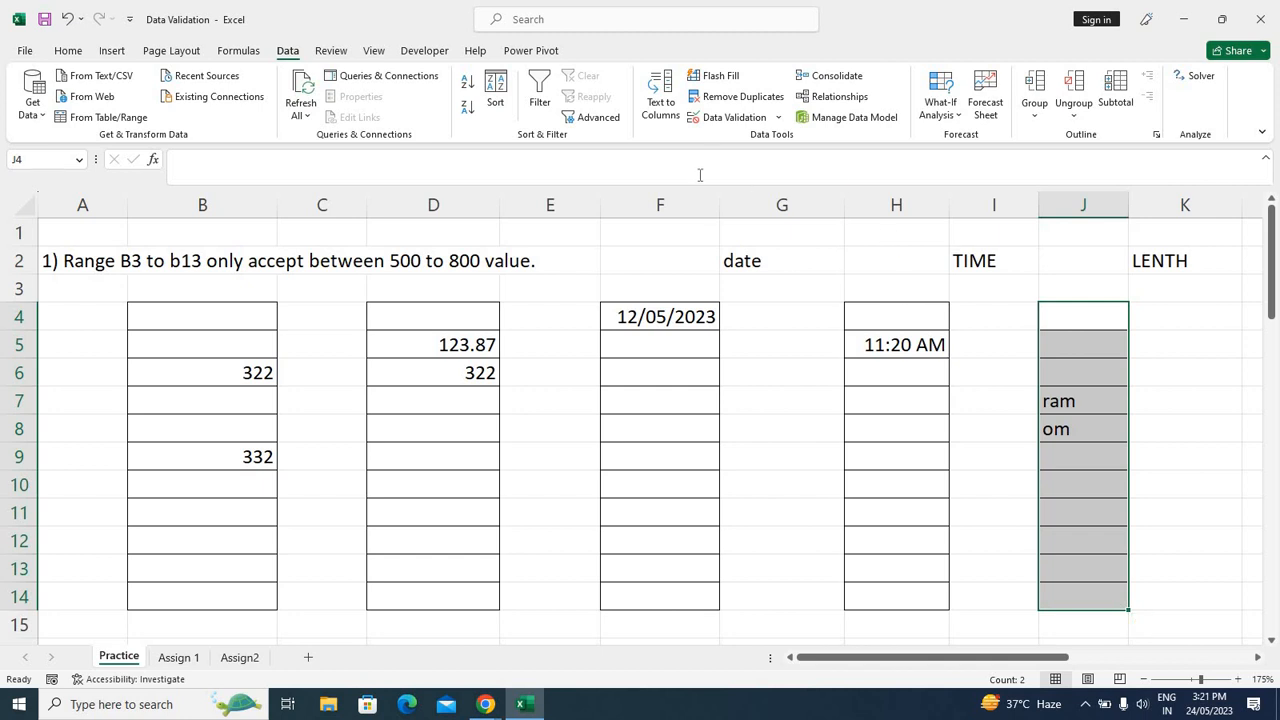
click(729, 117)
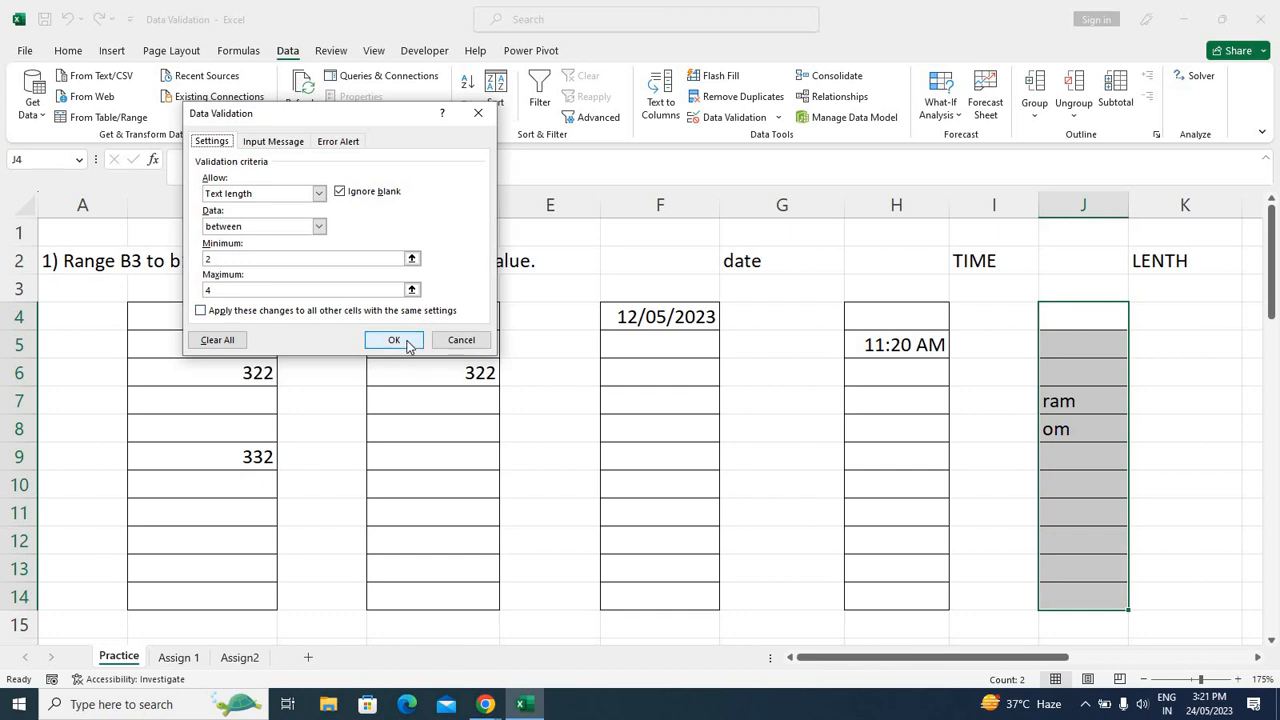
click(263, 228)
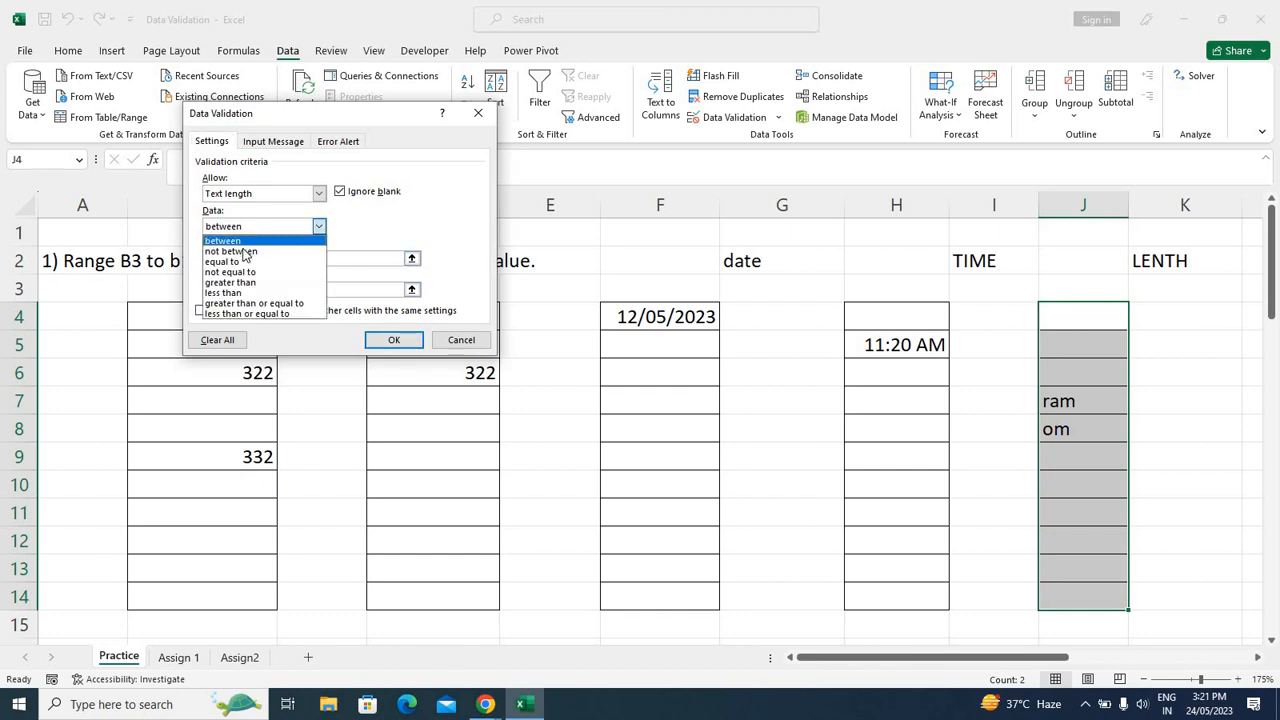
click(238, 262)
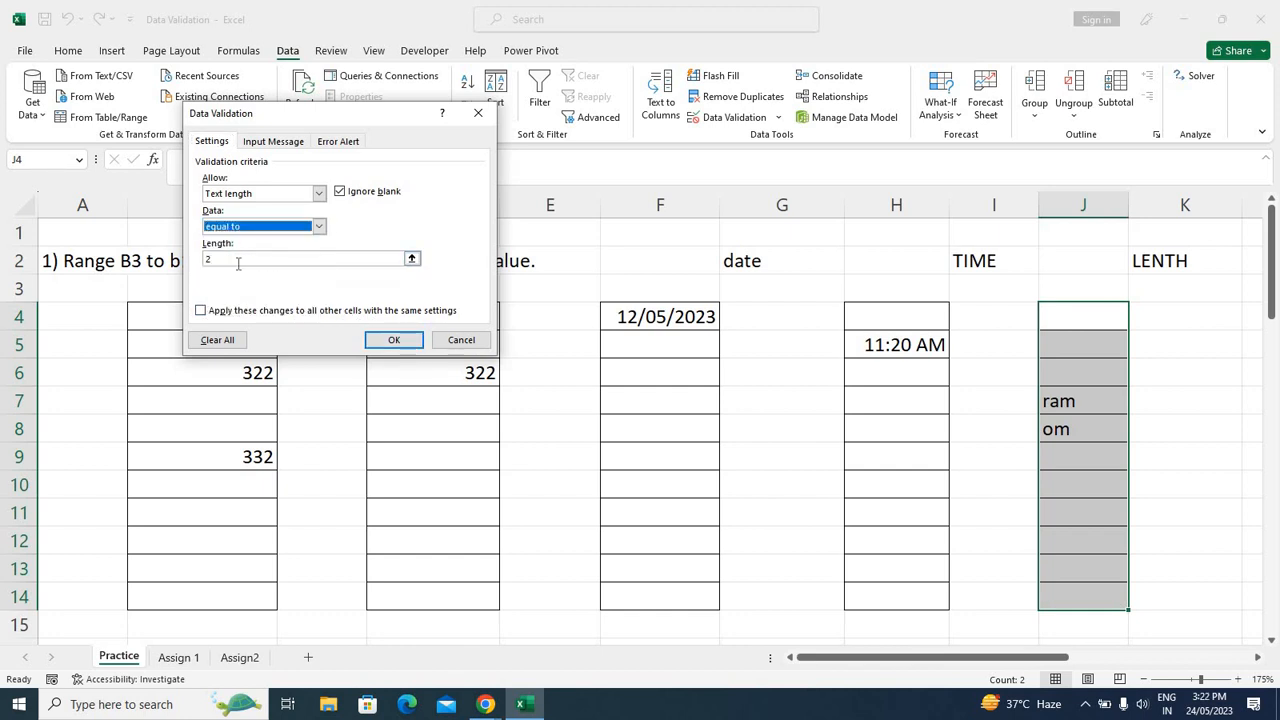
click(238, 262)
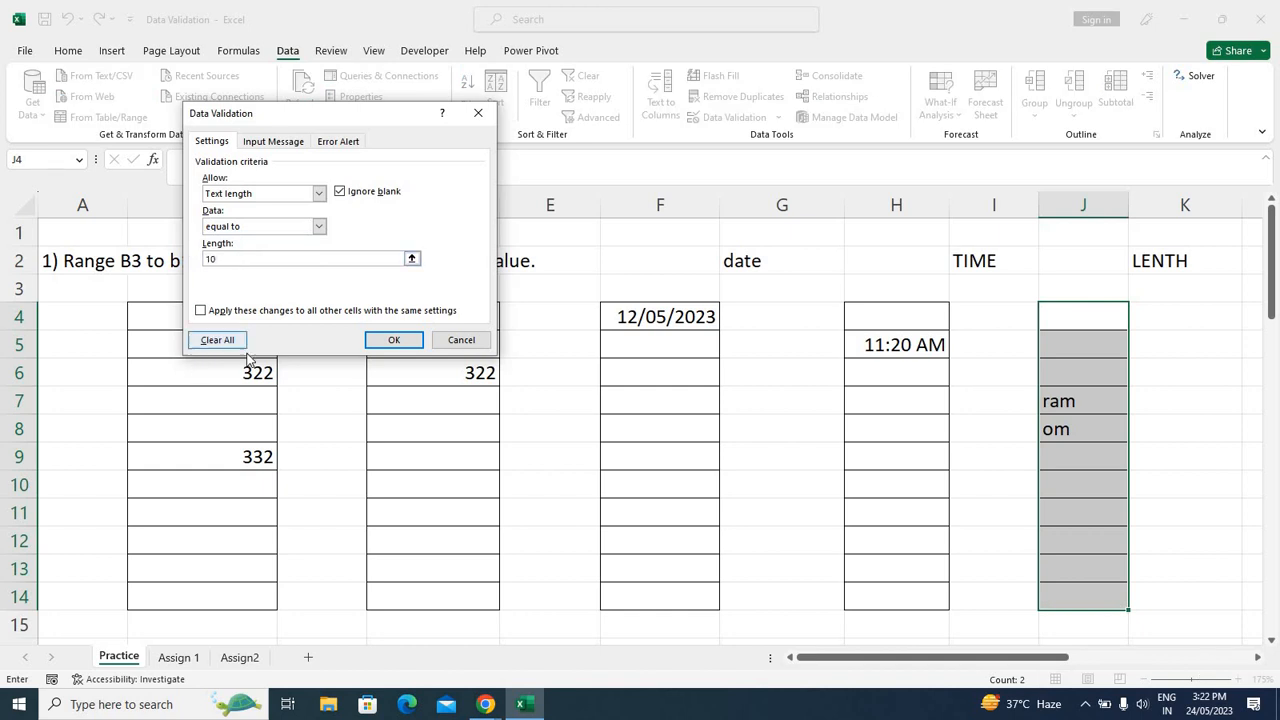
click(375, 343)
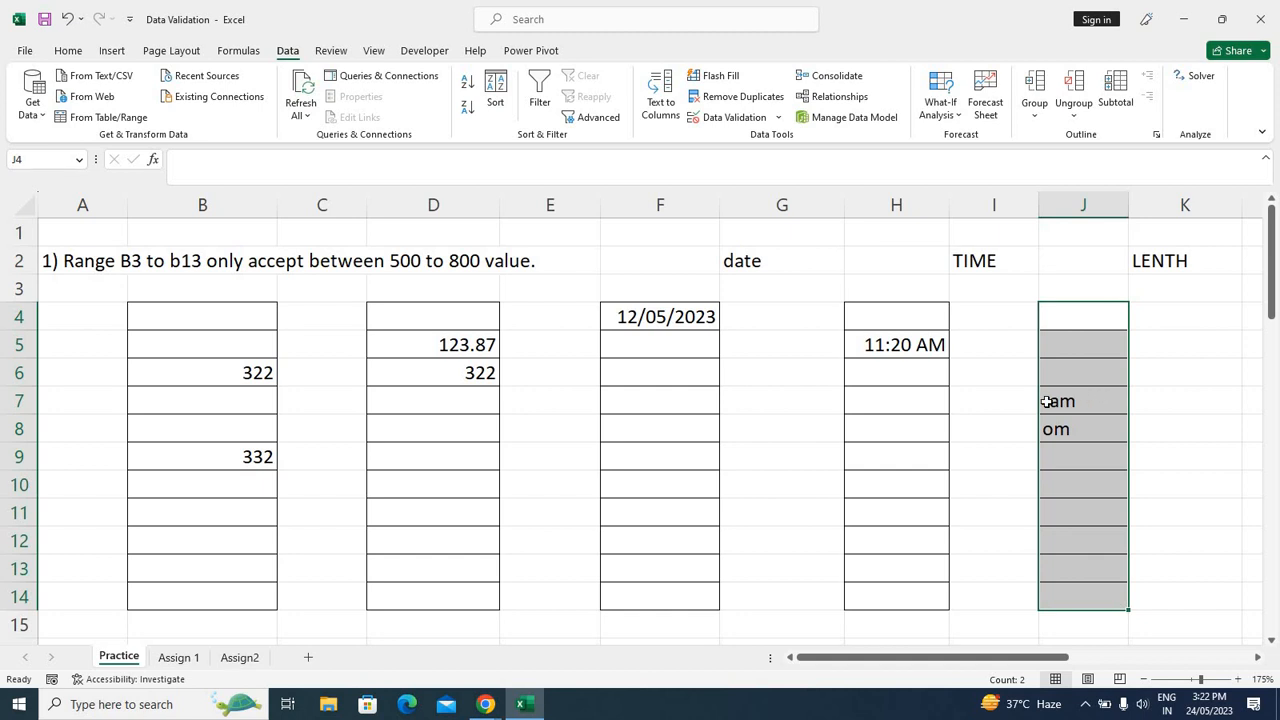
Clear the test entries from J4:J14 and enter a ten-digit number in J5 to test the new rule
key(Delete)
key(Down)
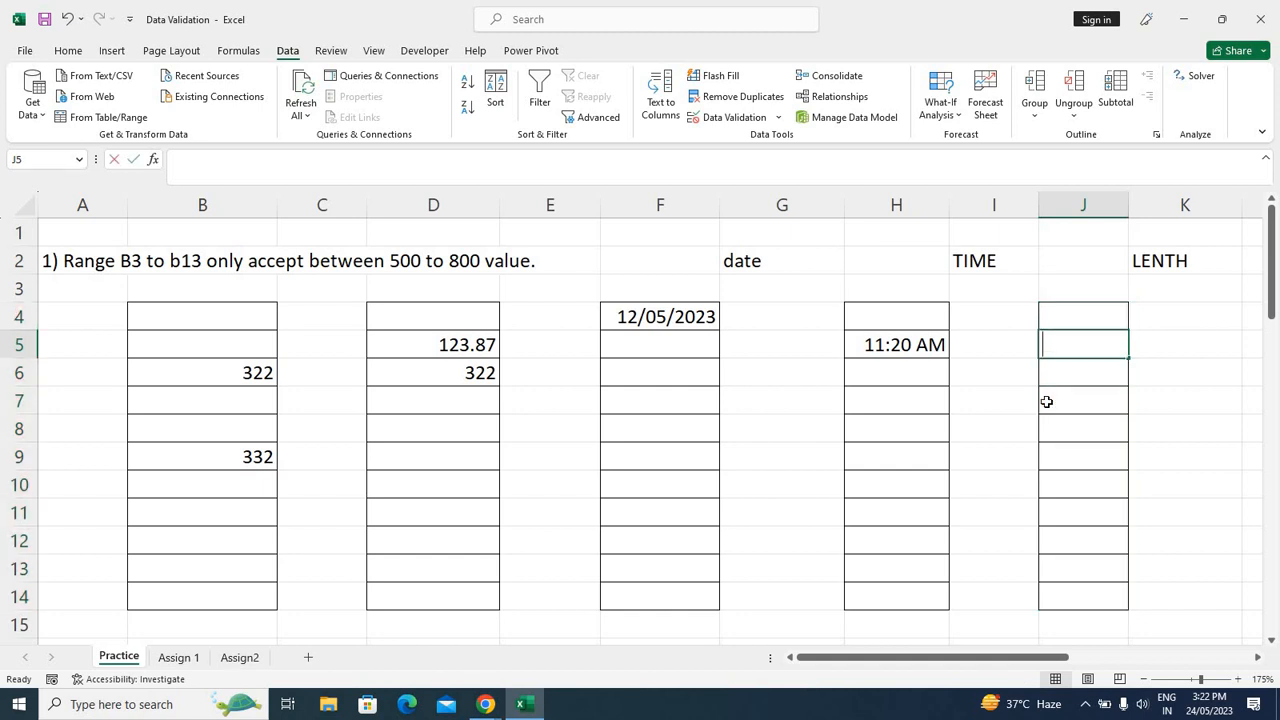
text(98989)
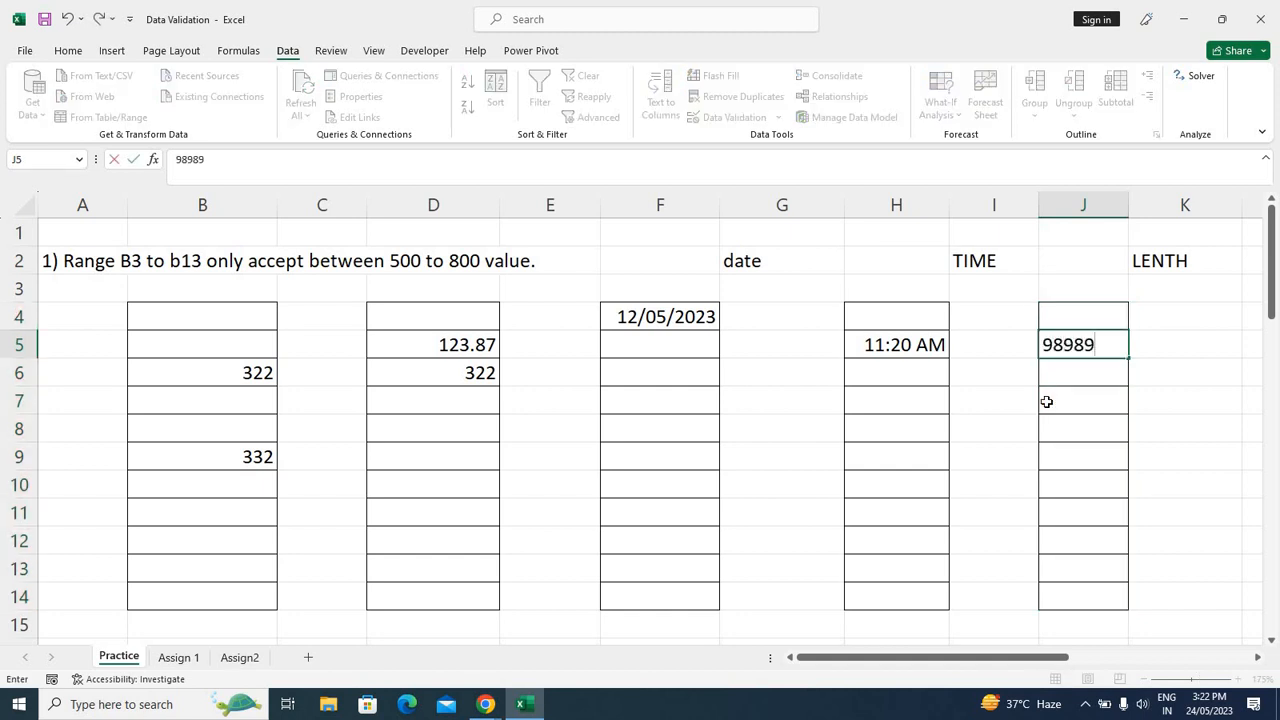
text(78988)
key(Return)
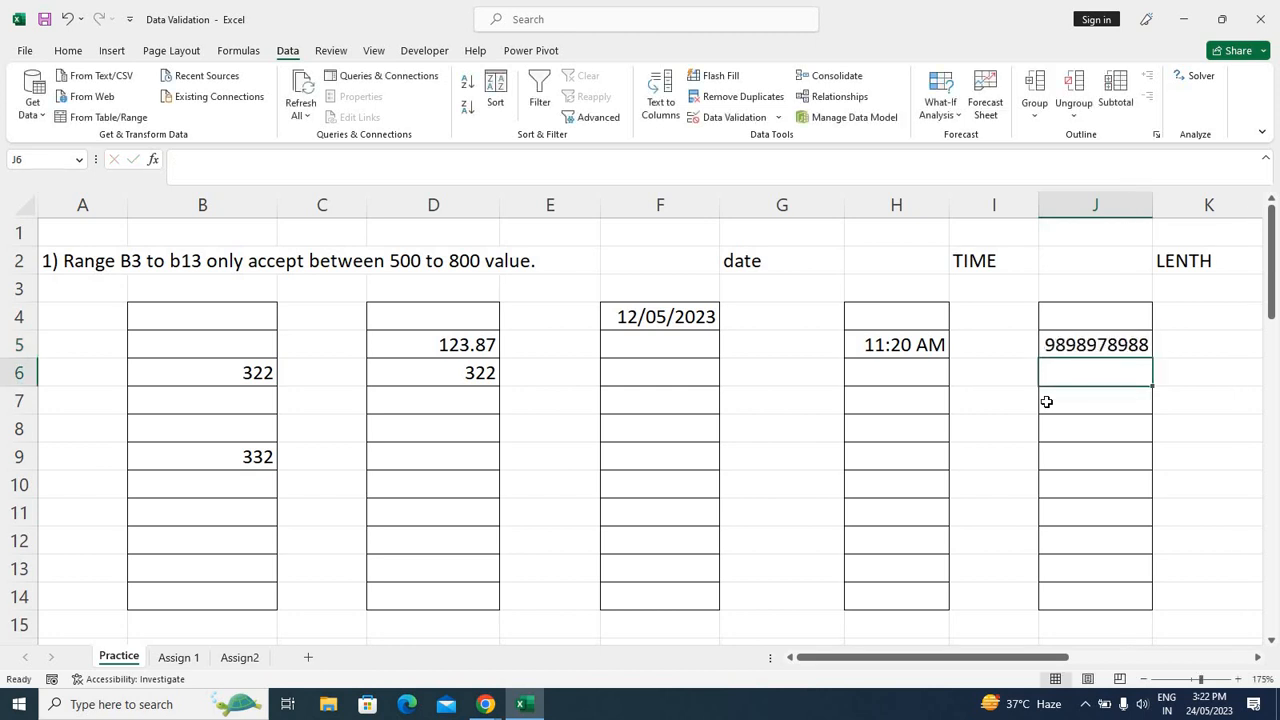
Try to enter a nine-digit number in J6 to test the length rule, and discard the entry
text(877878)
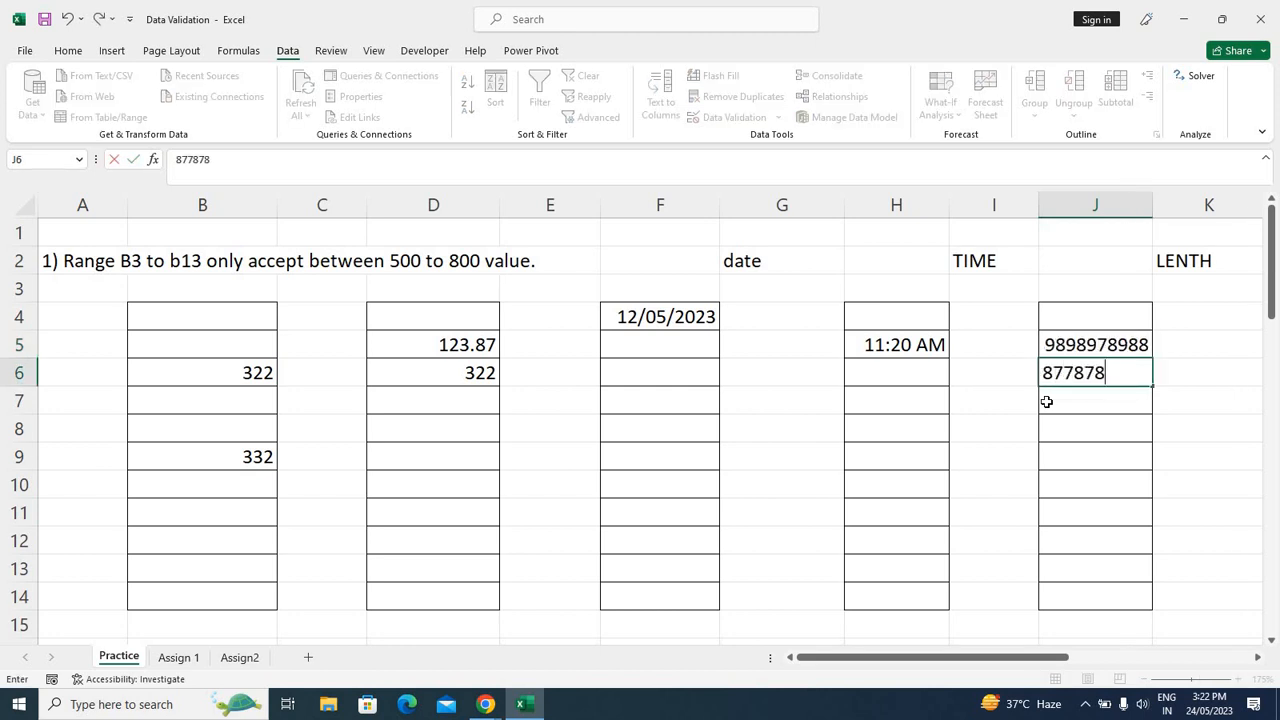
text(868)
key(Return)
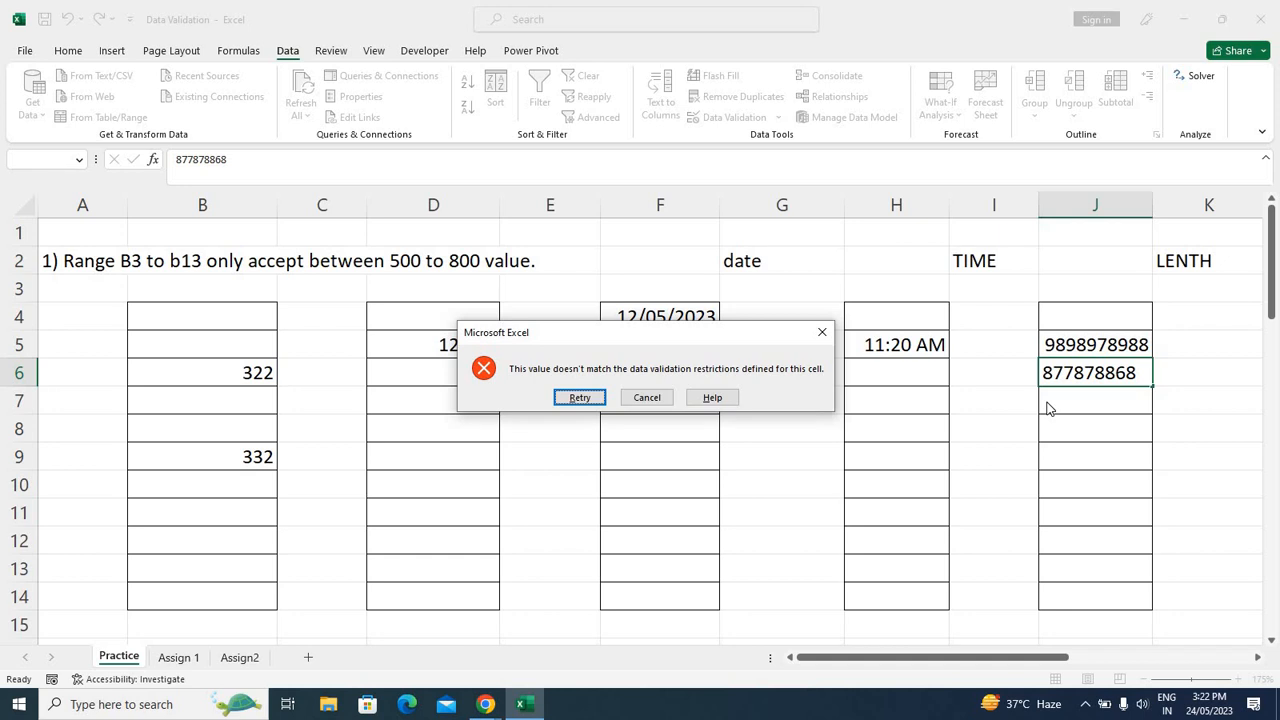
key(Tab)
key(Return)
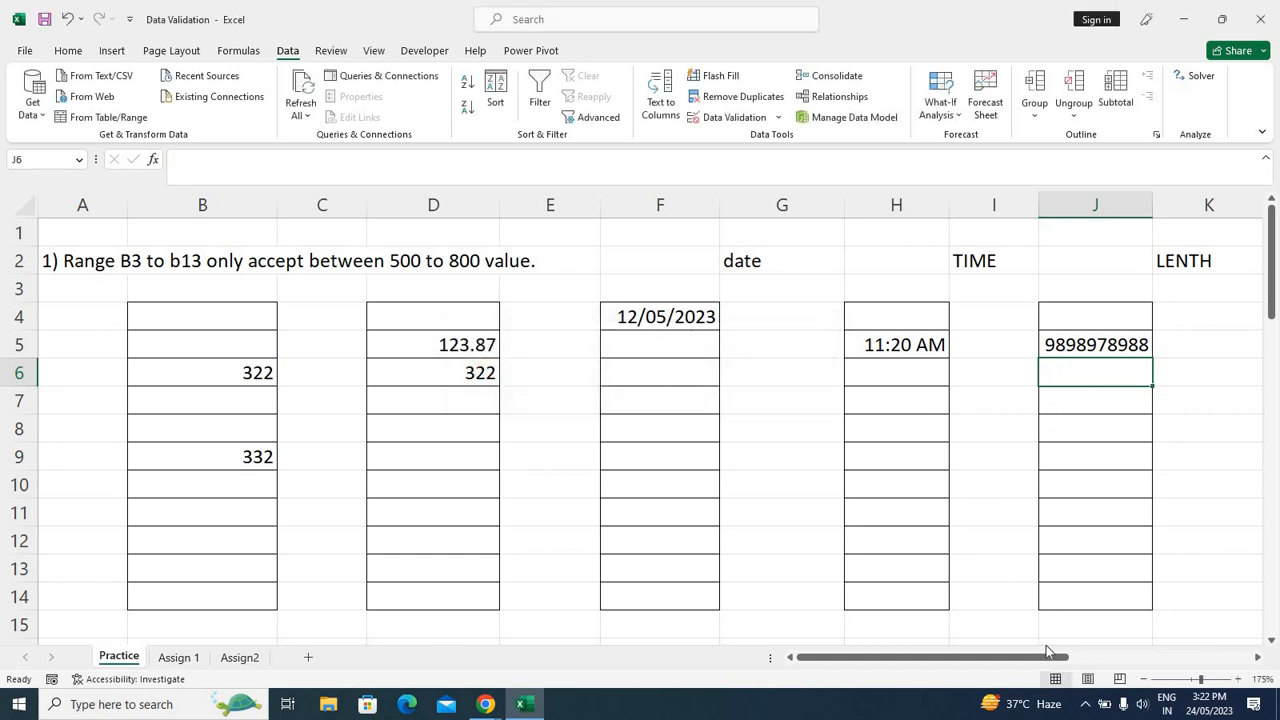
Review the allowed value types in the data validation settings of J6 and cancel without applying a change
drag(1047, 651, 1060, 600)
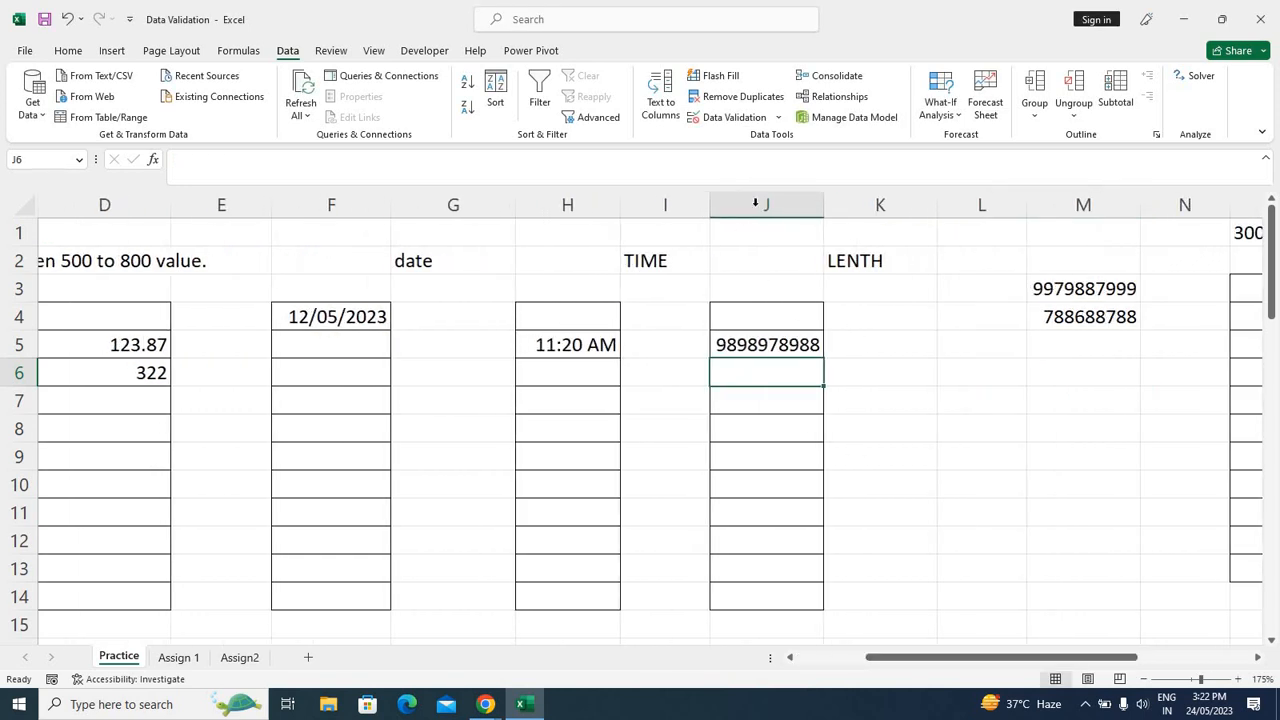
click(780, 118)
click(735, 133)
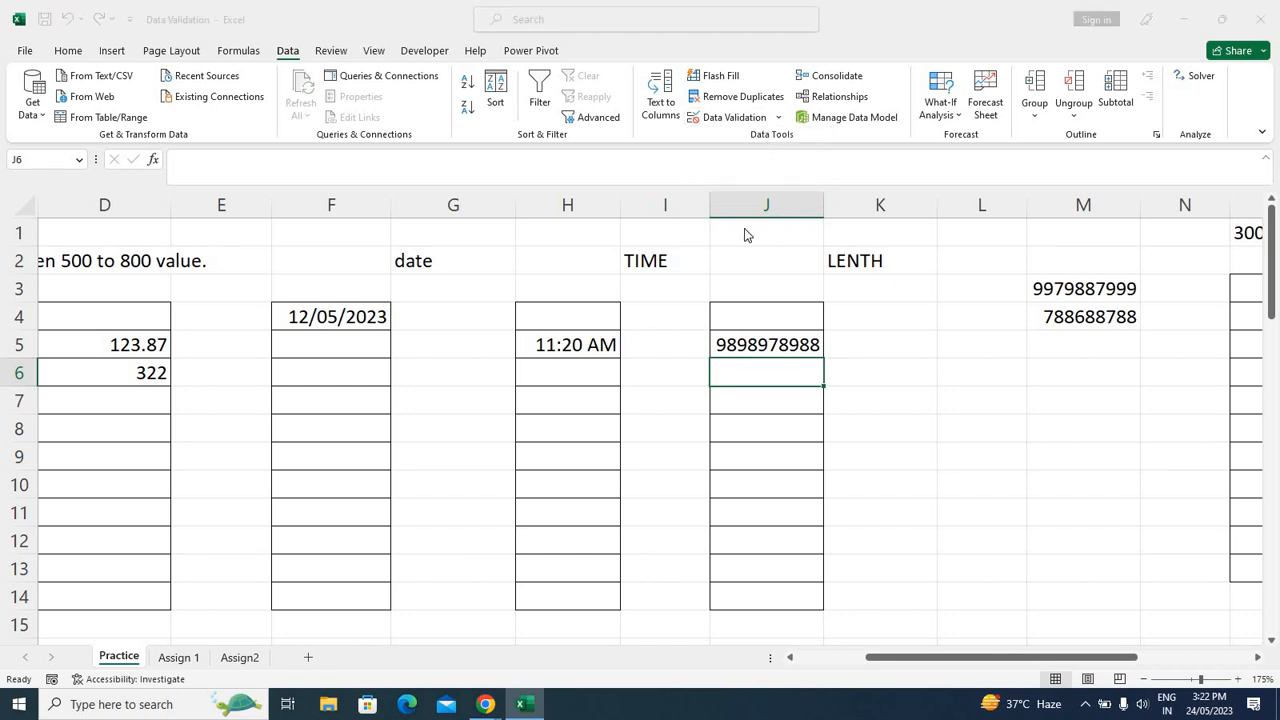
click(252, 195)
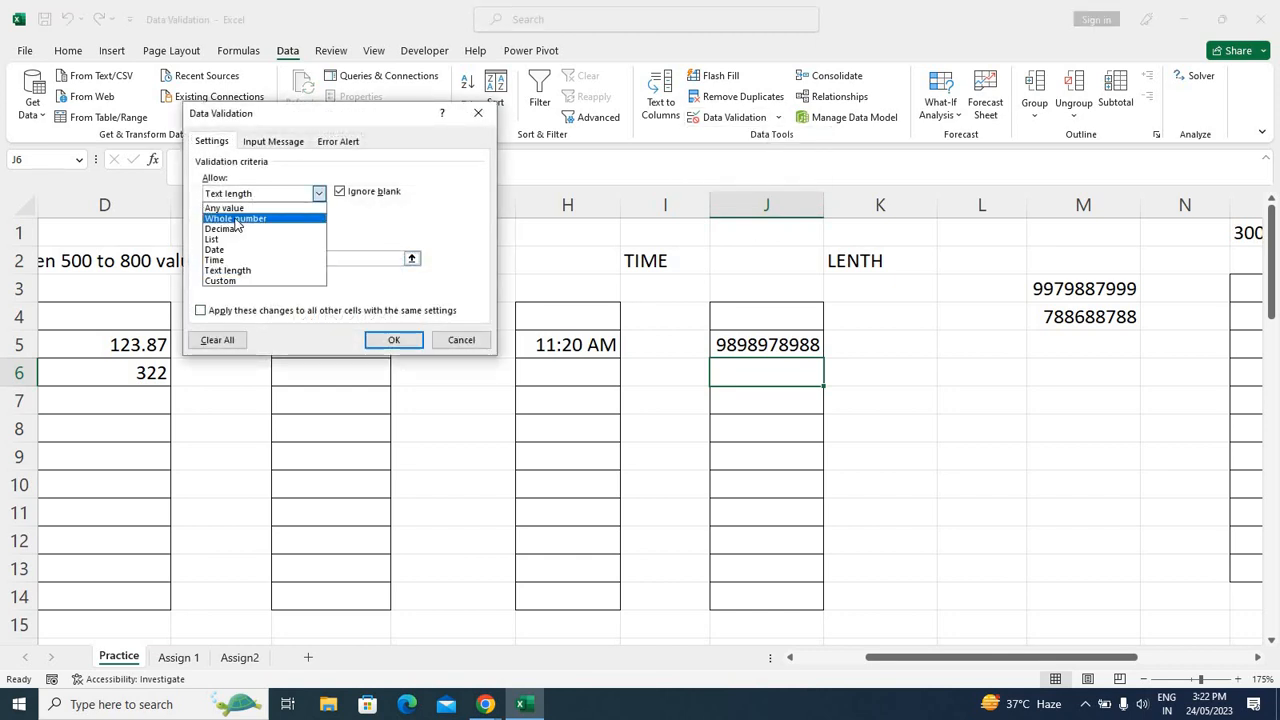
click(236, 218)
click(242, 196)
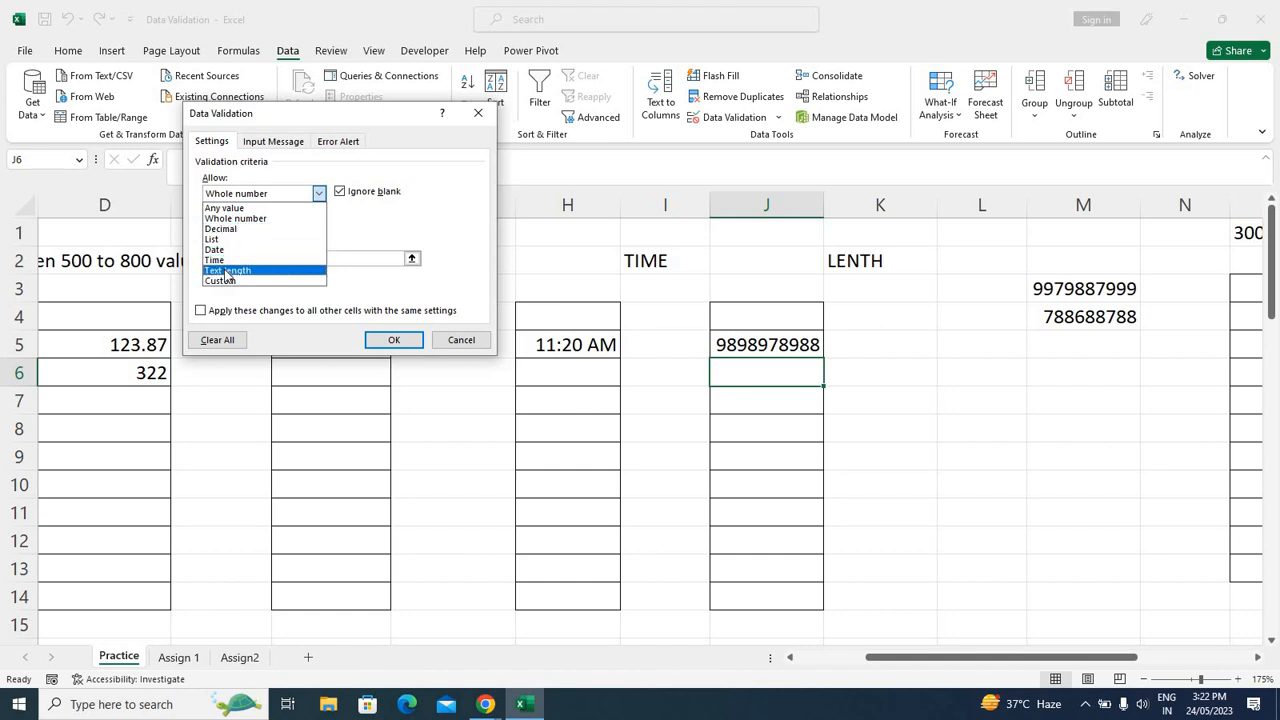
click(459, 340)
drag(1111, 657, 1042, 657)
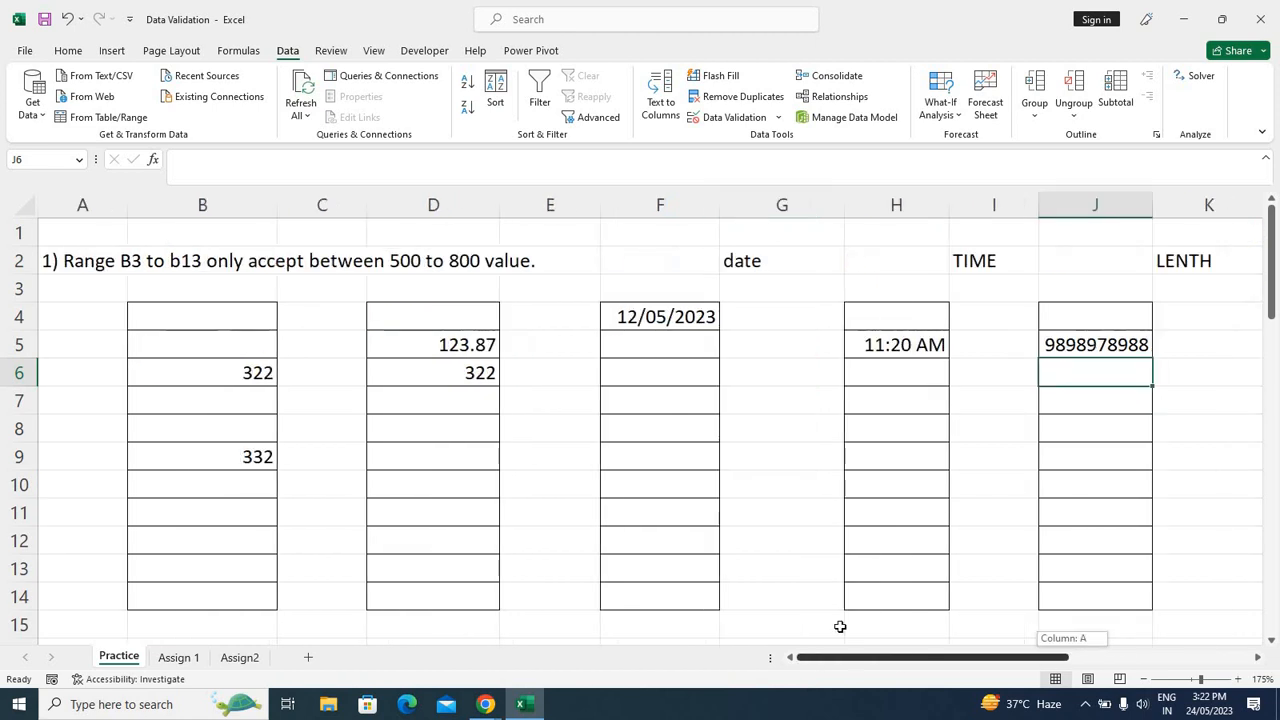
Enter the label Name in L4
scroll(789, 534, down, 3)
scroll(1083, 554, up, 3)
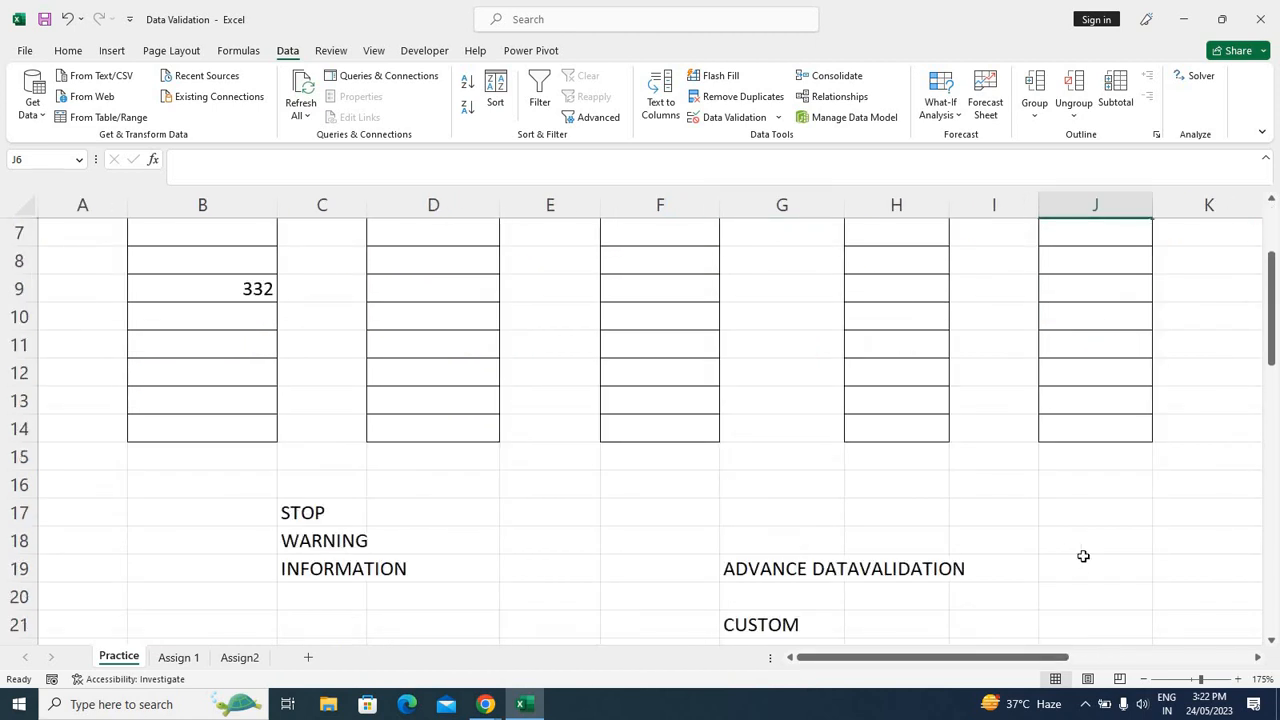
scroll(1083, 555, down, 3)
drag(1057, 657, 1194, 657)
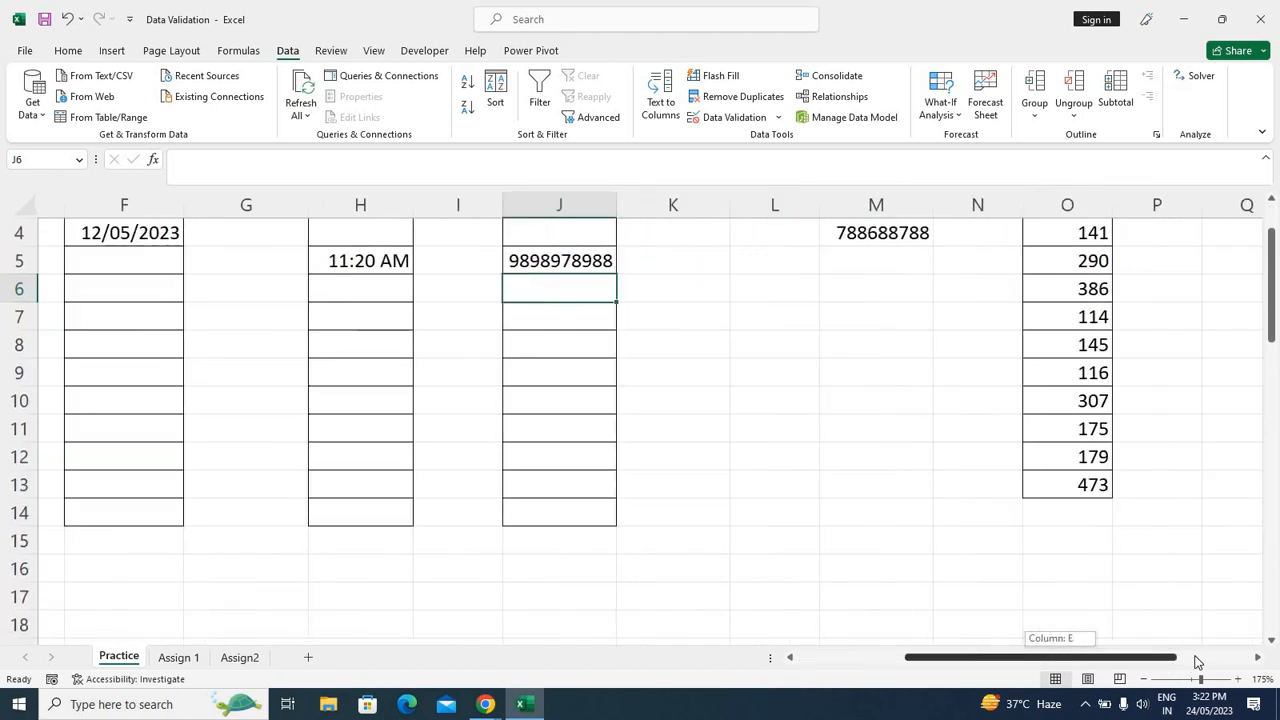
scroll(866, 510, up, 1)
scroll(800, 485, right, 1)
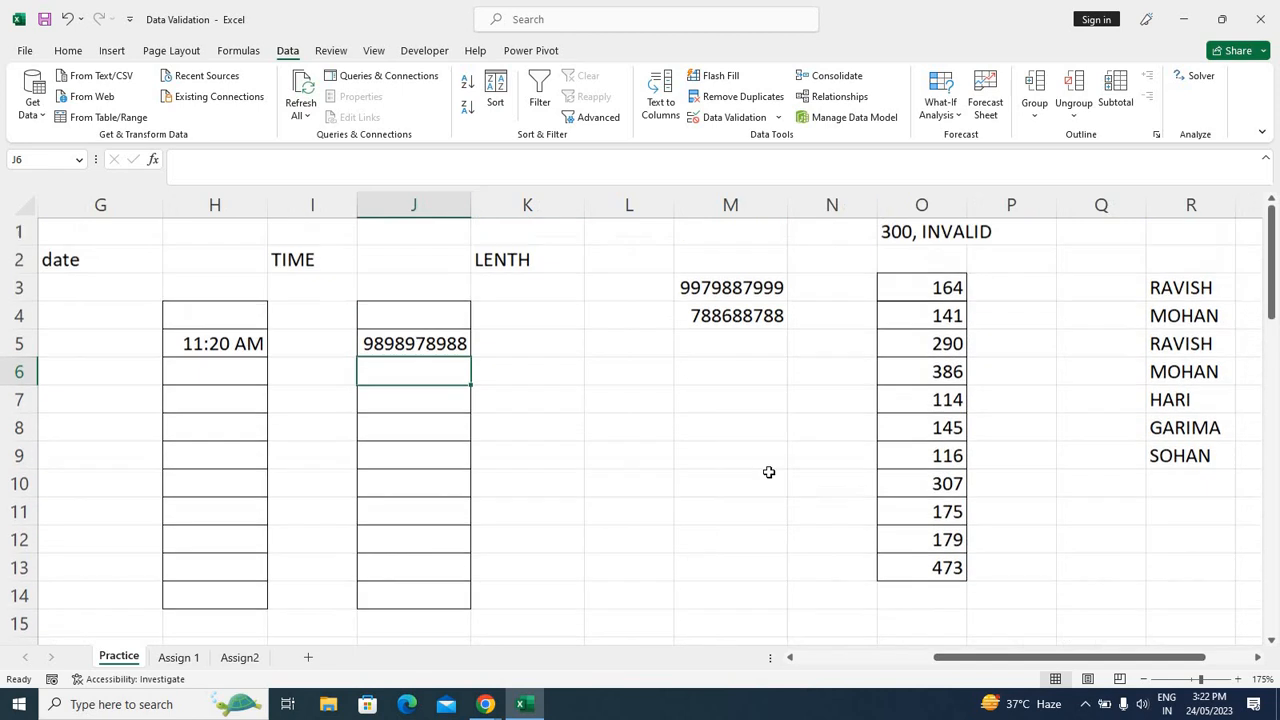
click(607, 317)
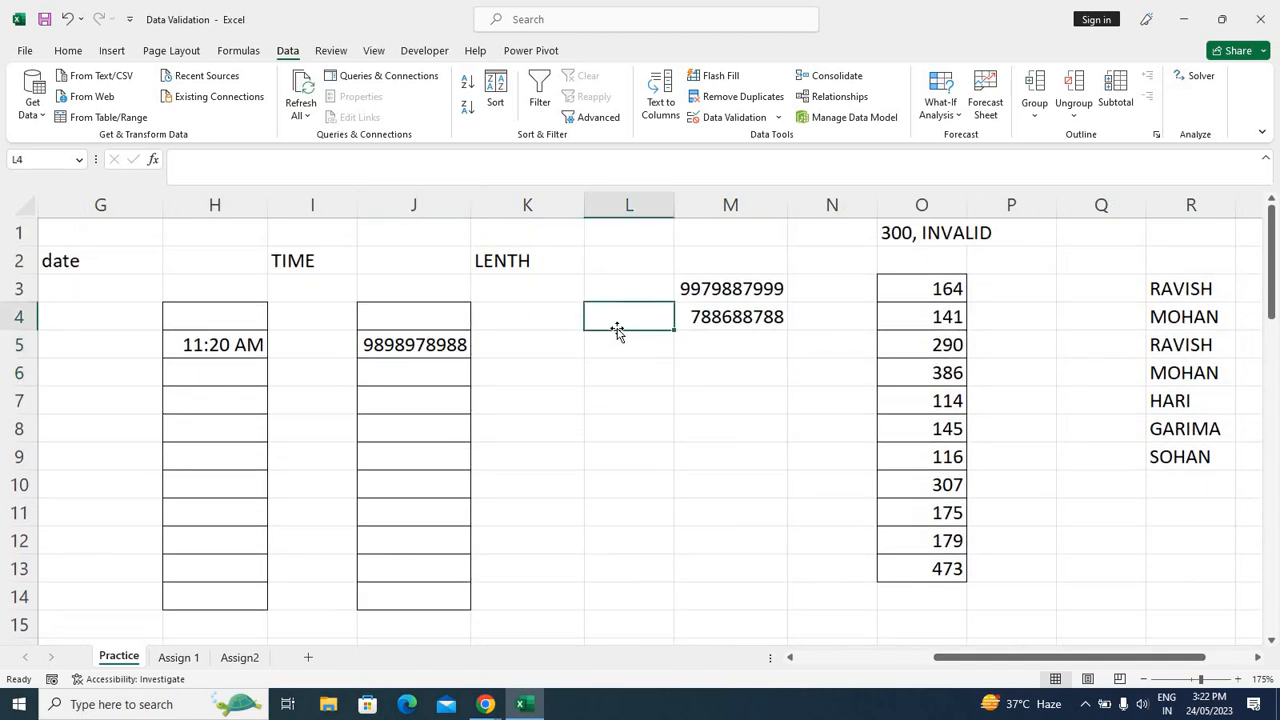
text(N)
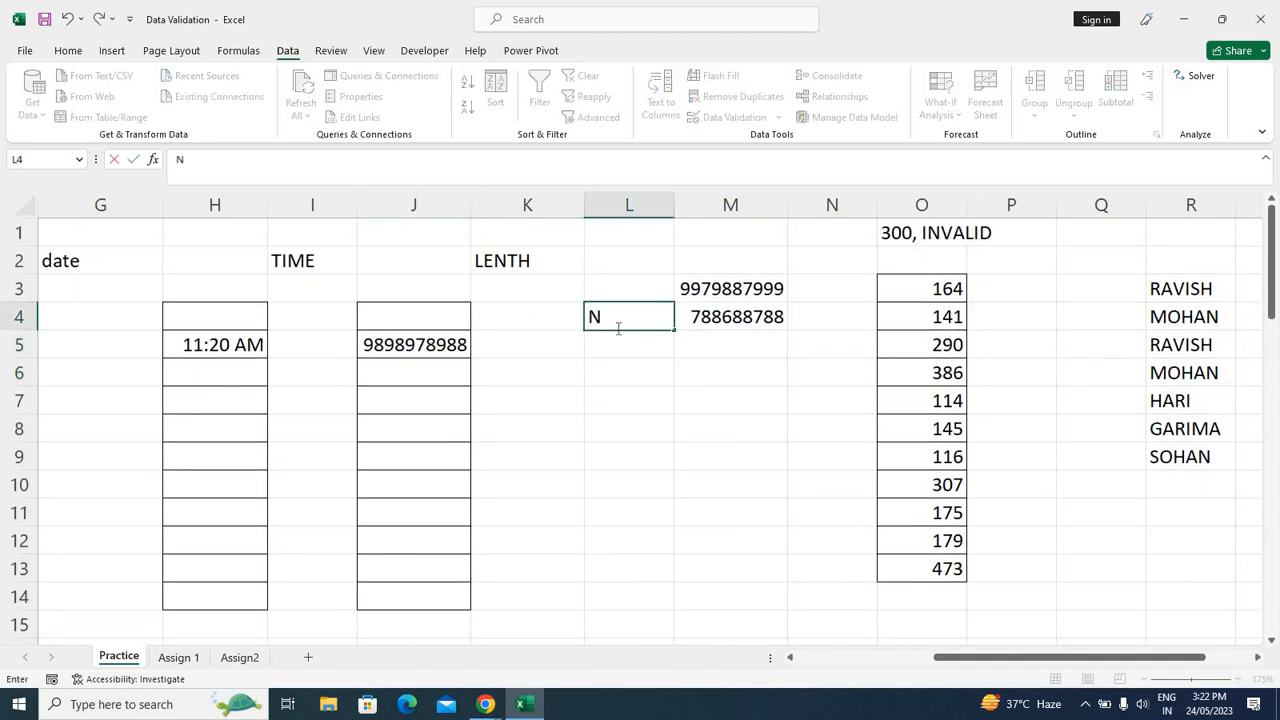
text(ame)
key(Return)
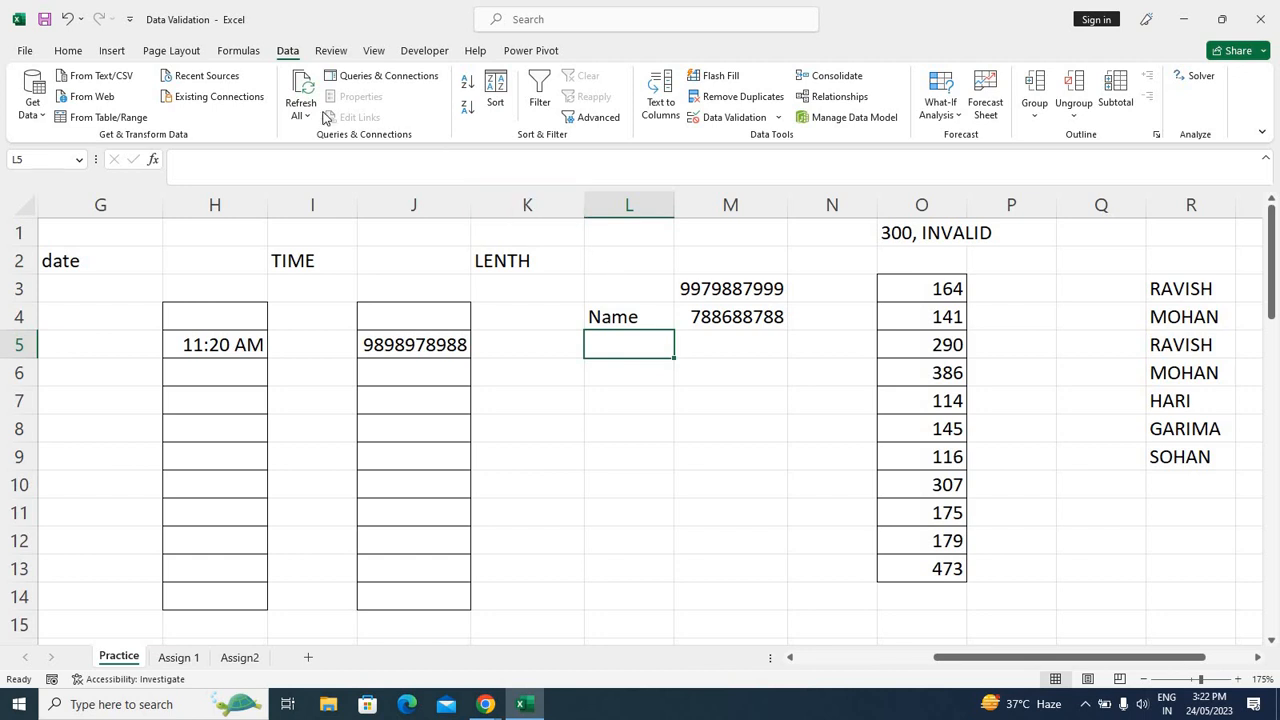
Apply a list validation to L5 with a comma-separated source of five first names and an in-cell dropdown
click(778, 118)
click(752, 140)
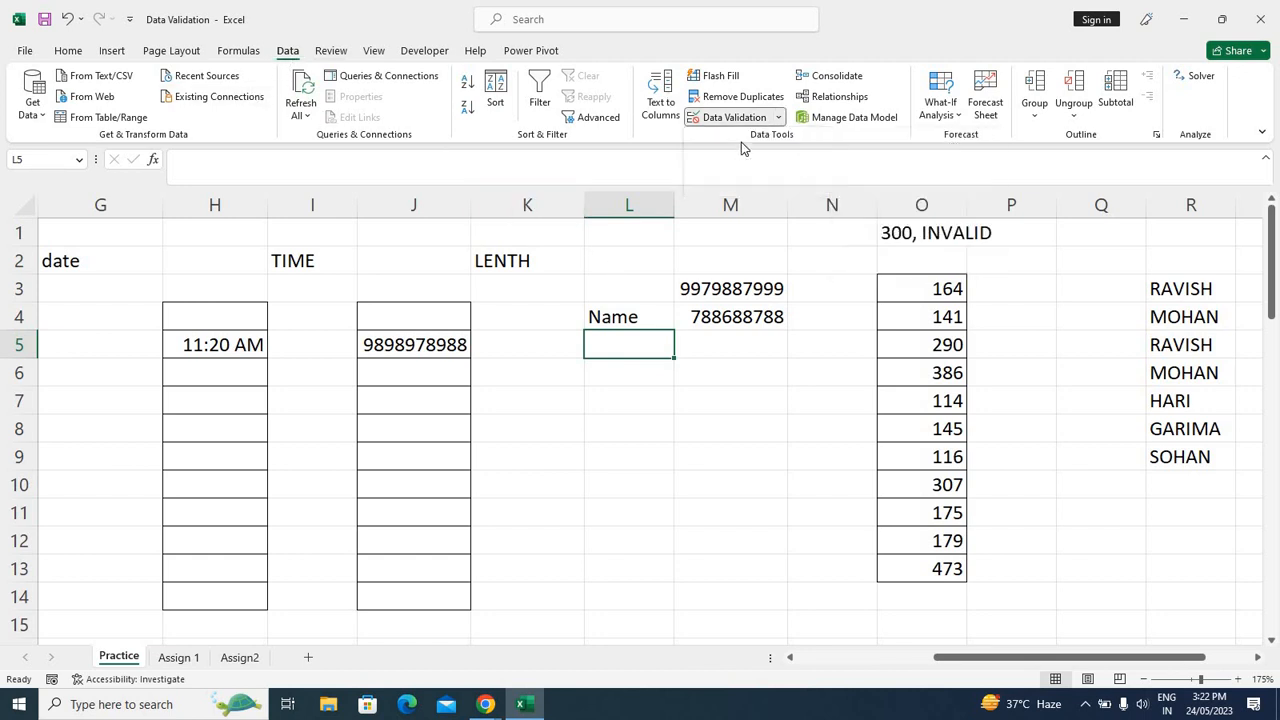
click(319, 193)
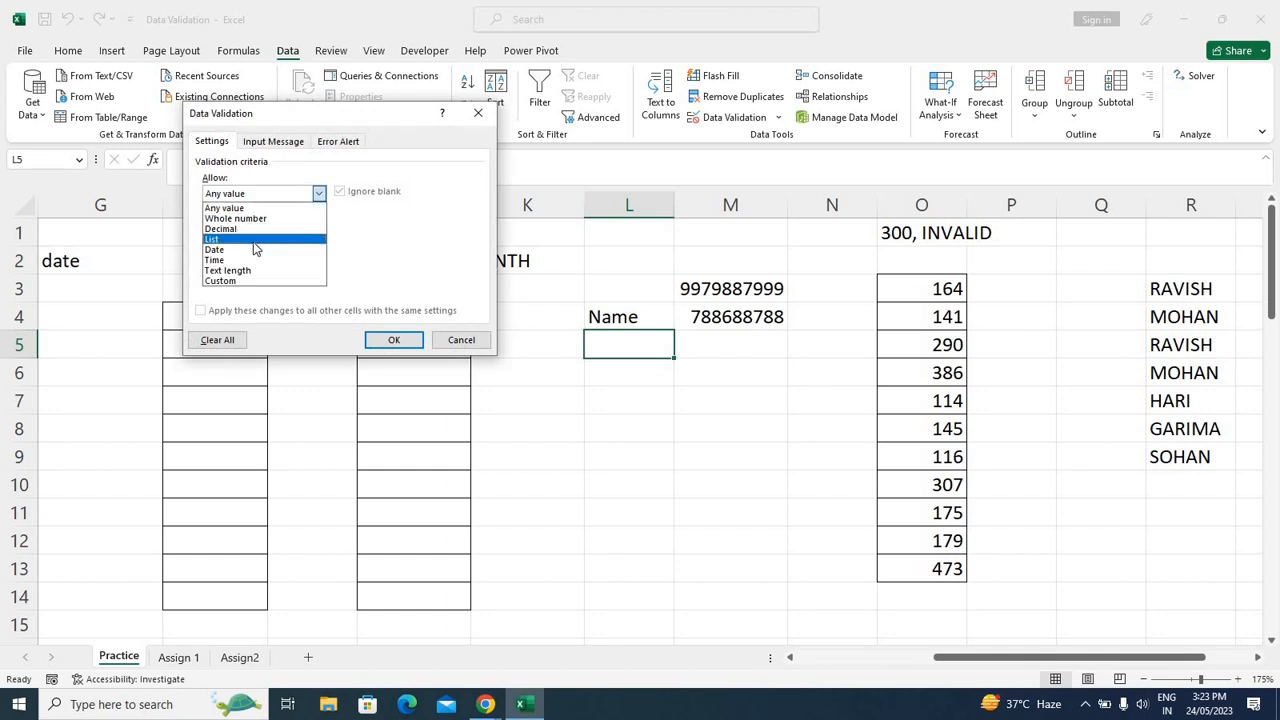
click(250, 239)
click(260, 258)
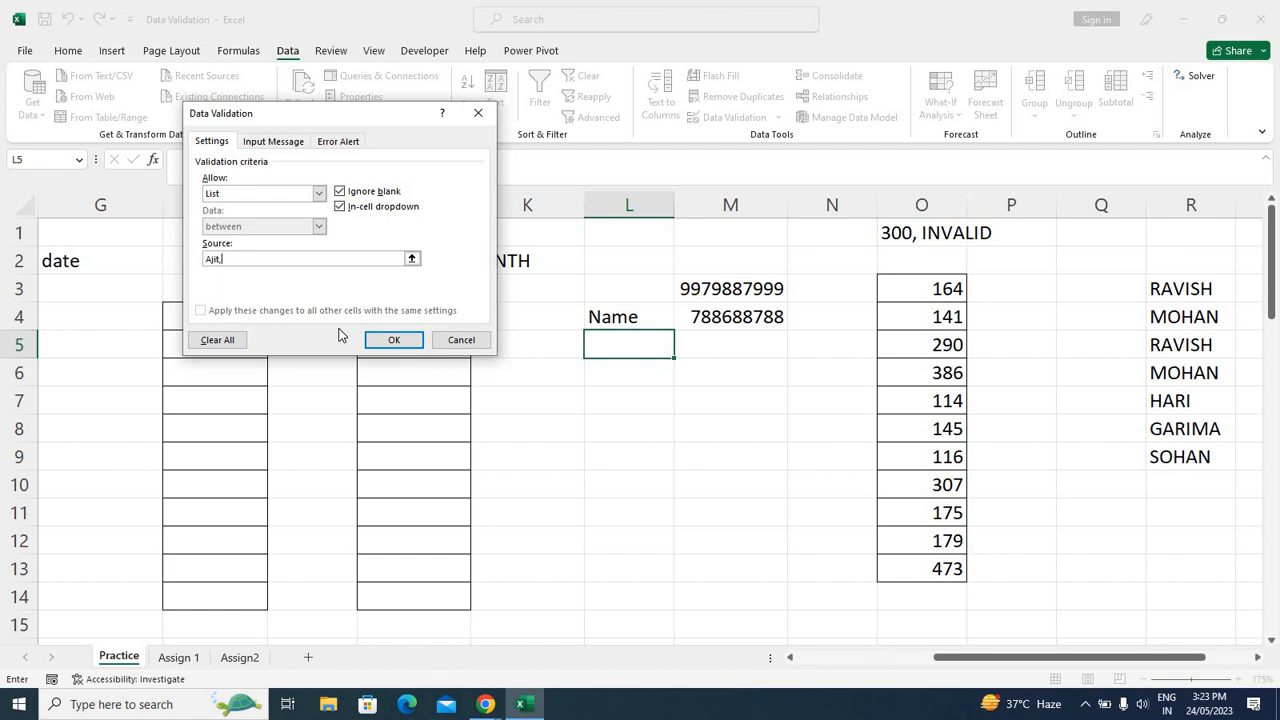
text(Ajit,V)
key(BackSpace)
key(BackSpace)
click(392, 340)
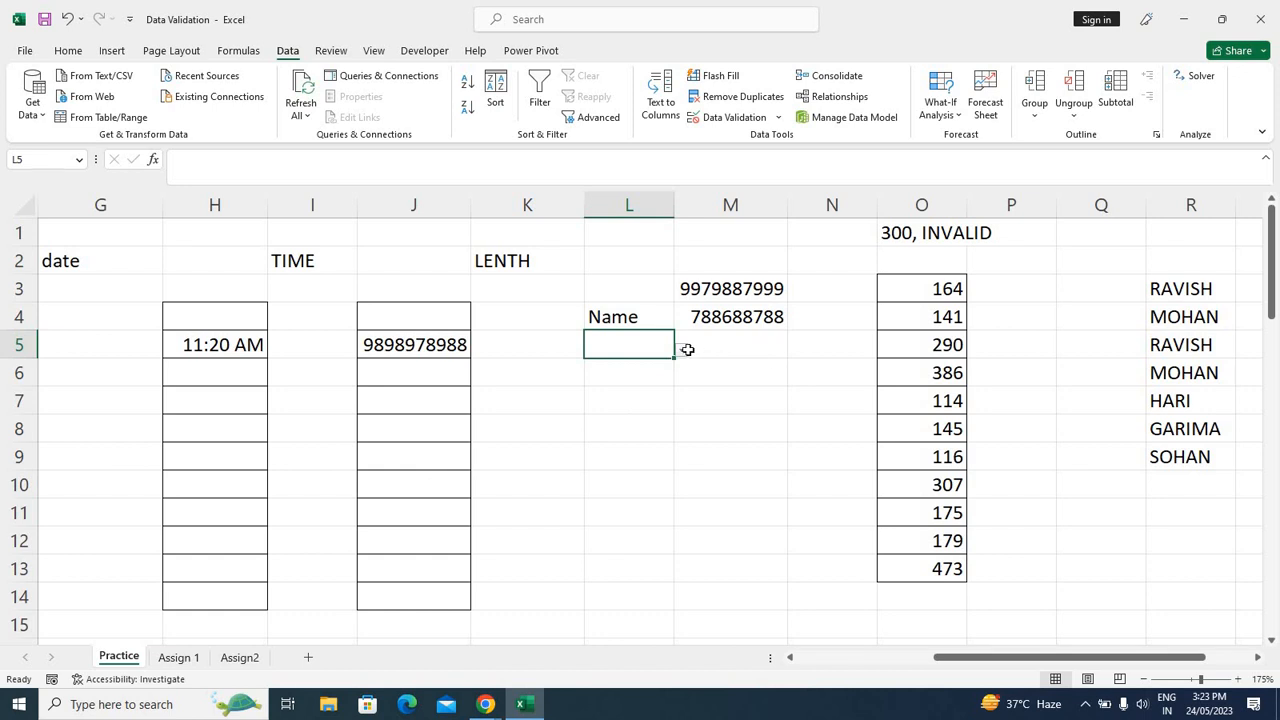
Test the dropdown in L5 by choosing the fourth, third and finally the first listed name
click(687, 349)
click(637, 351)
click(680, 350)
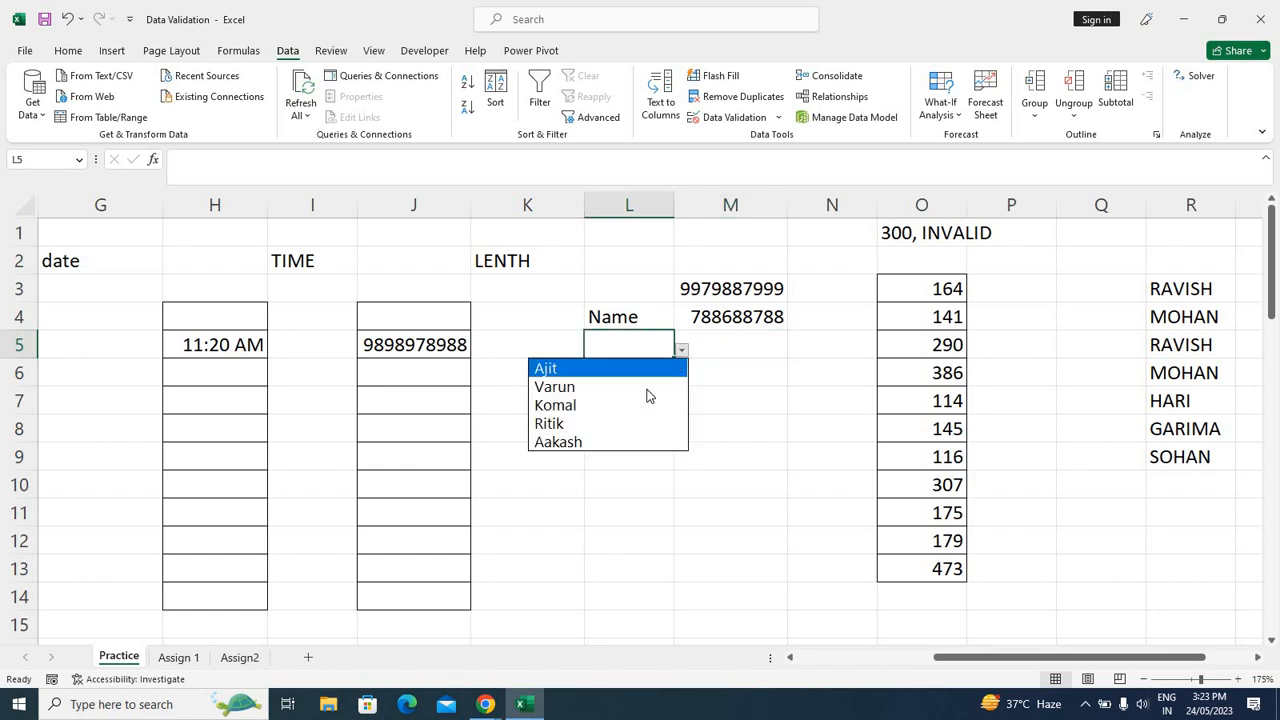
click(585, 424)
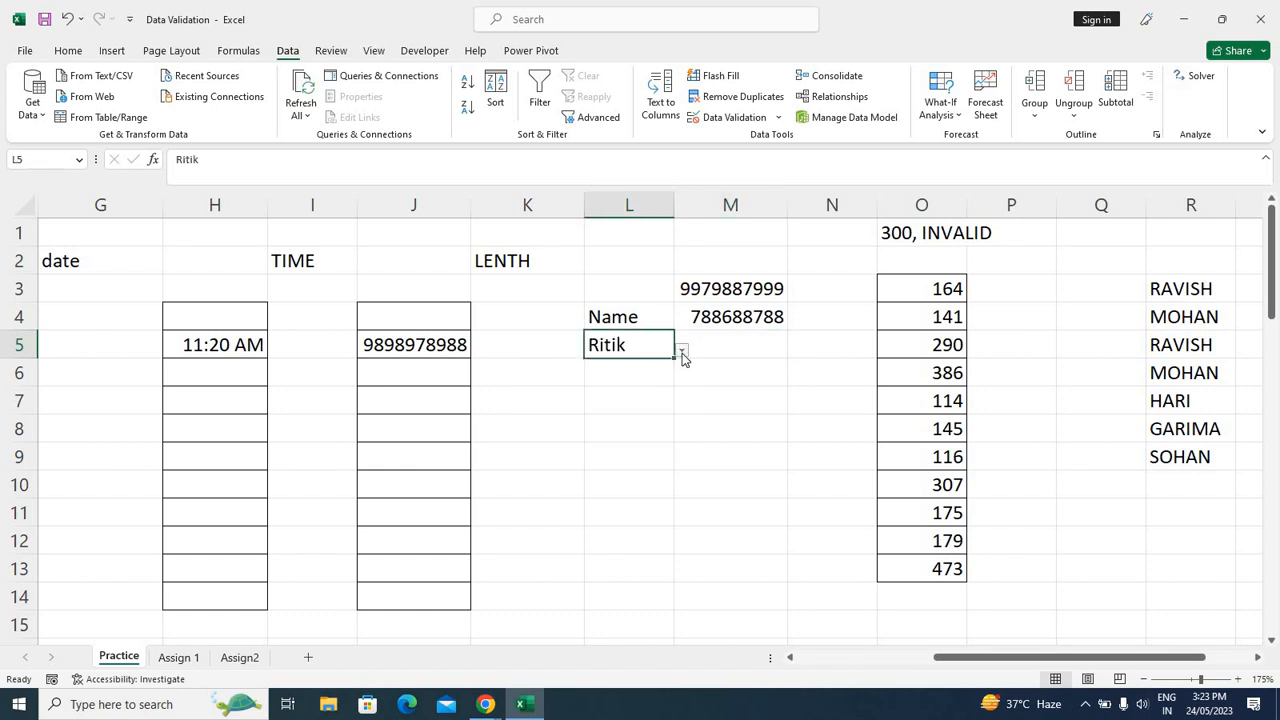
click(681, 351)
click(620, 404)
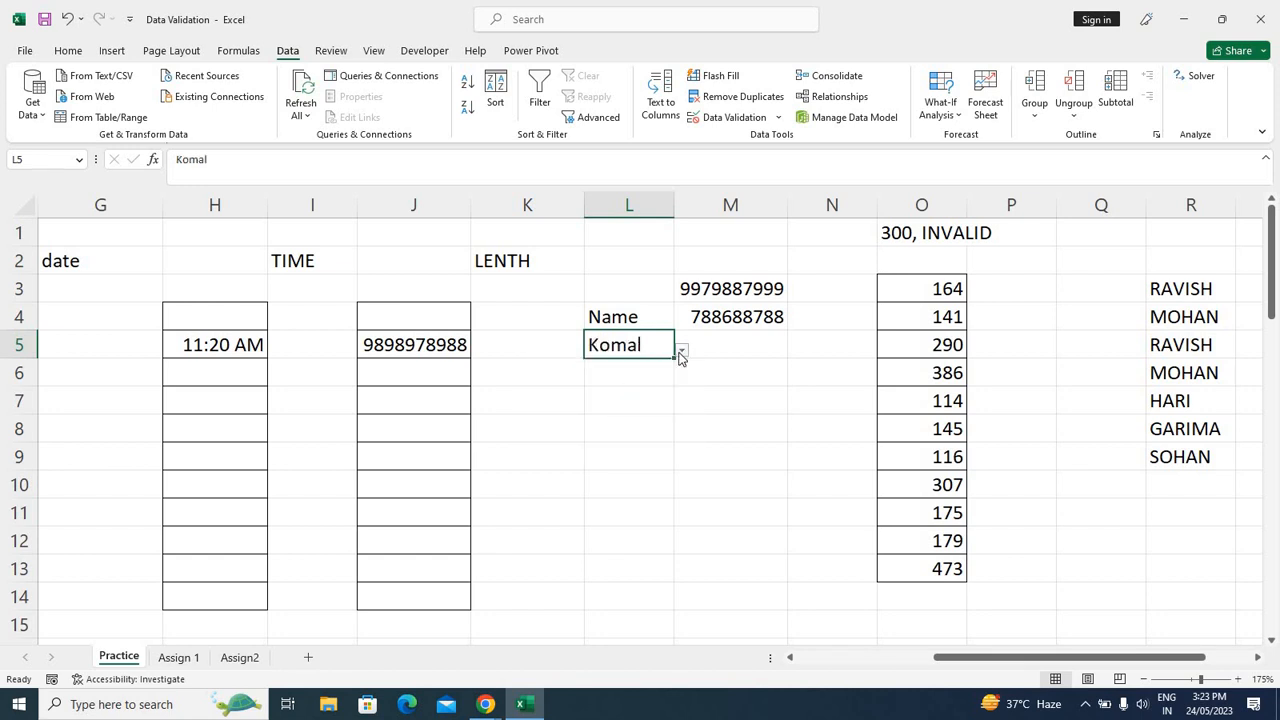
click(680, 352)
click(648, 365)
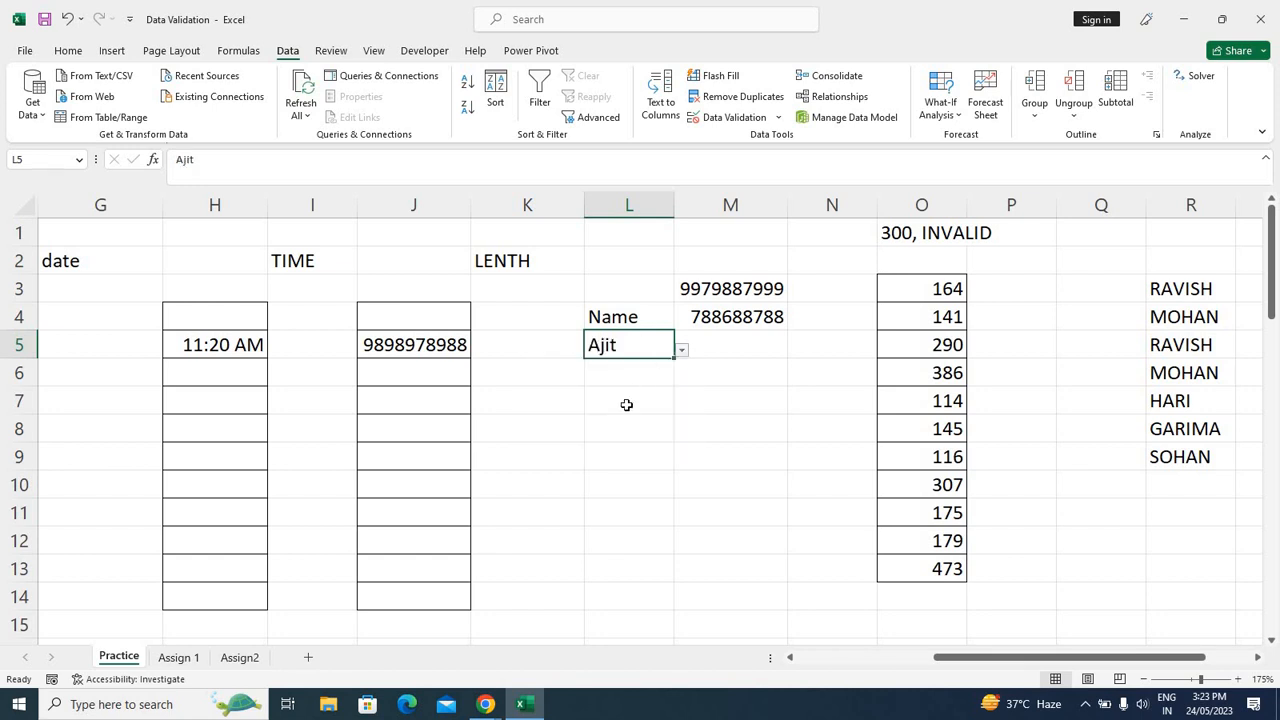
drag(634, 341, 633, 457)
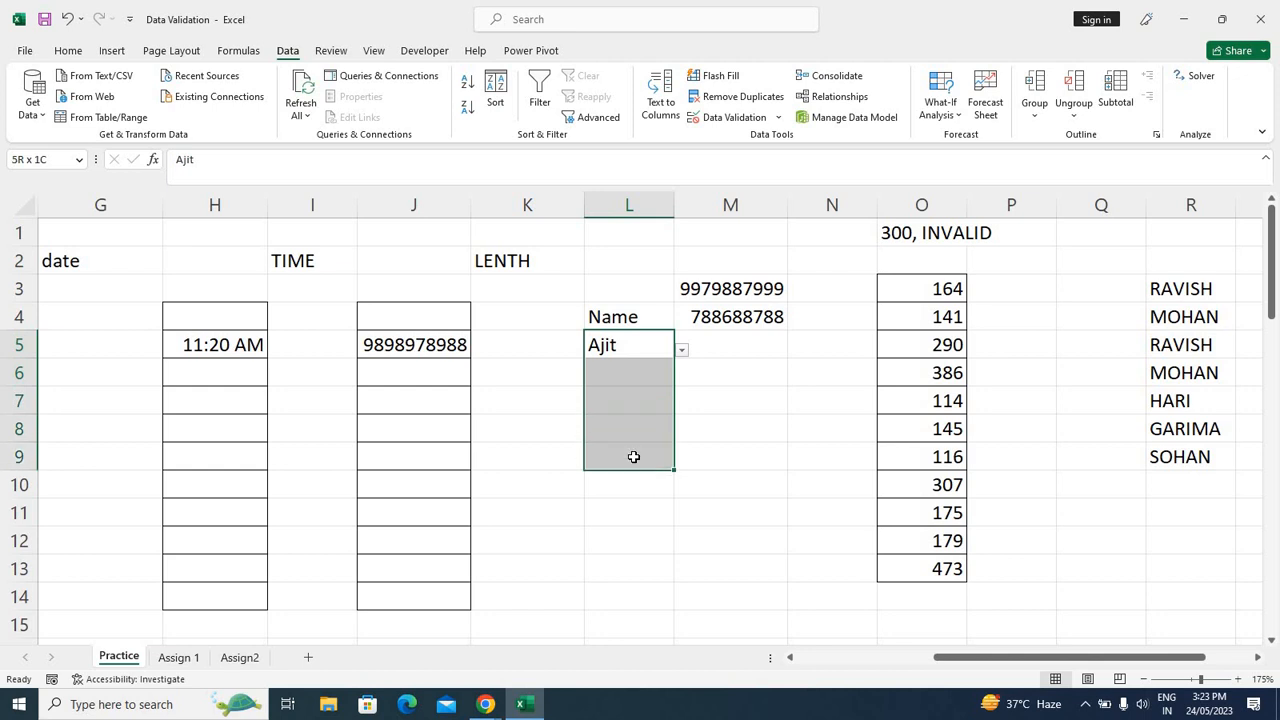
click(735, 118)
click(582, 396)
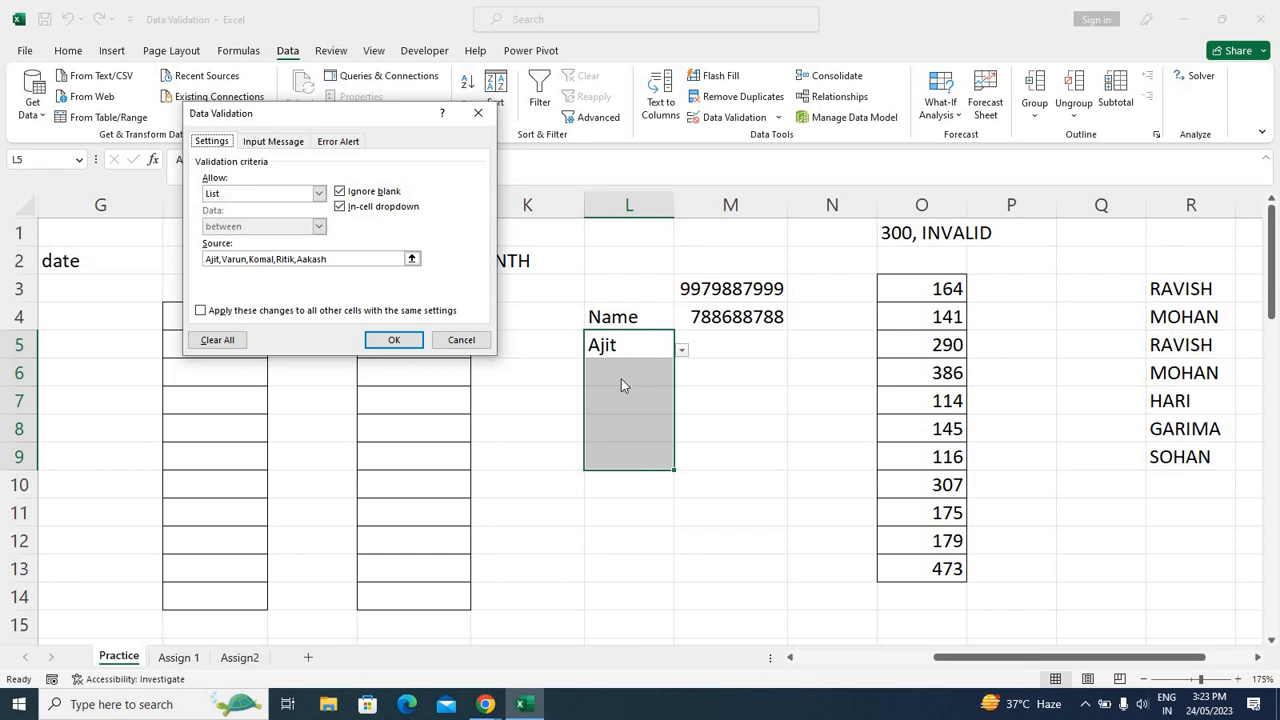
click(458, 340)
drag(778, 376, 774, 437)
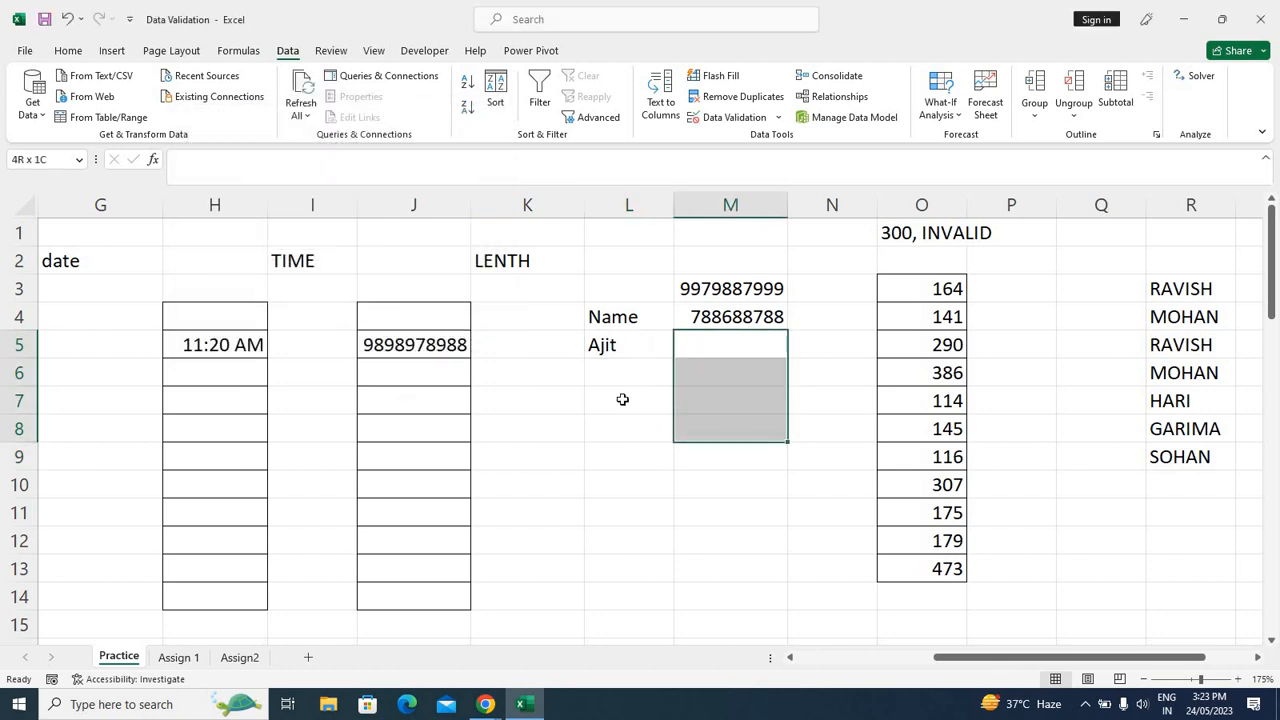
click(626, 346)
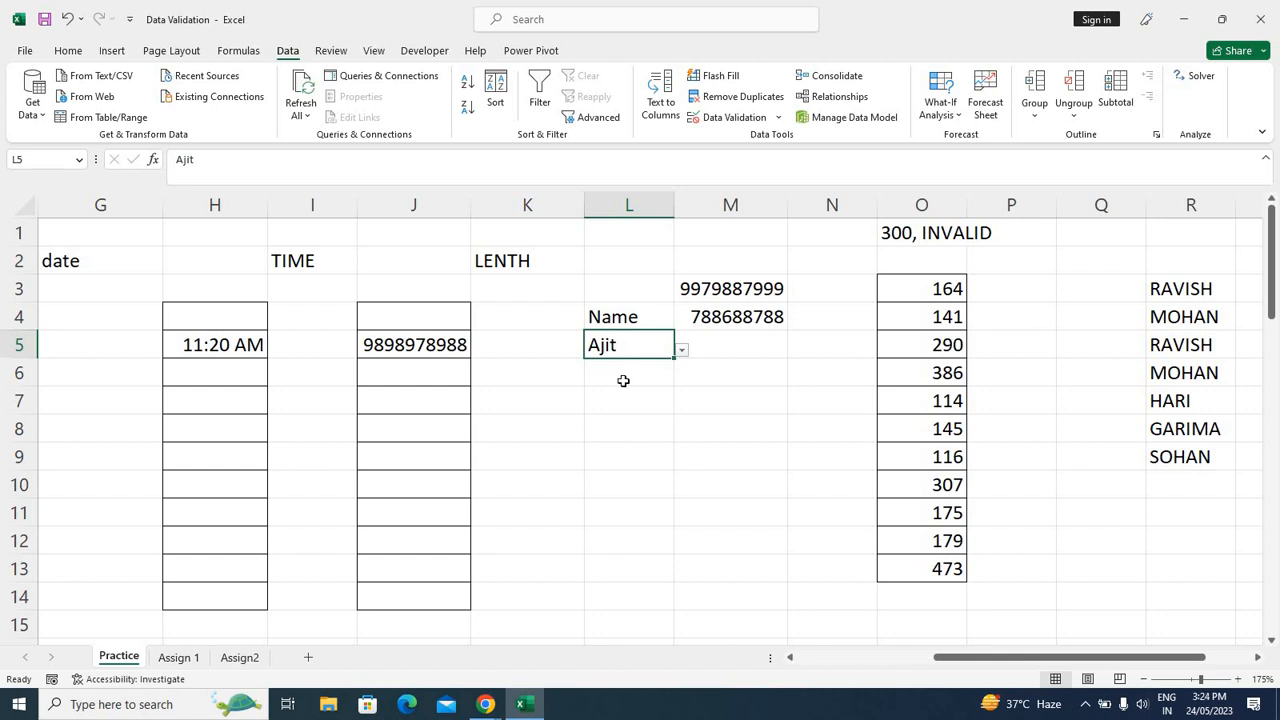
click(623, 379)
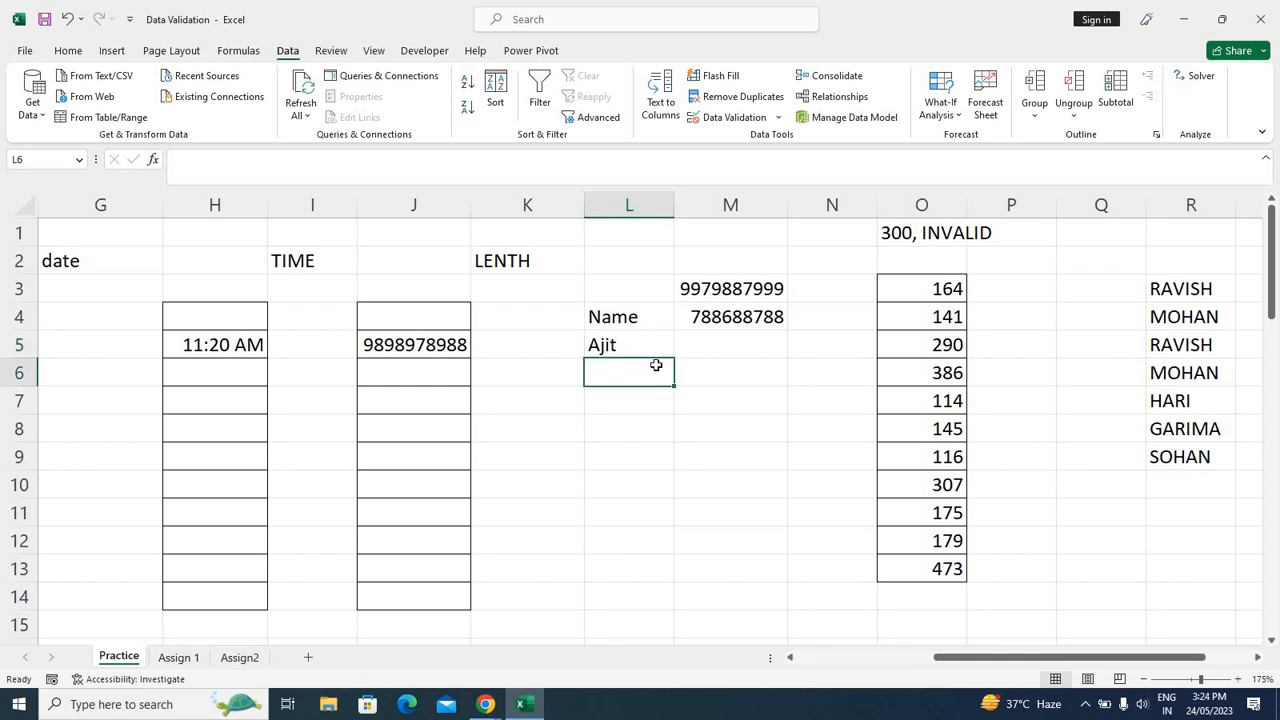
Extend the list validation of L5 with the same source names to the range L5:L9
drag(626, 341, 627, 456)
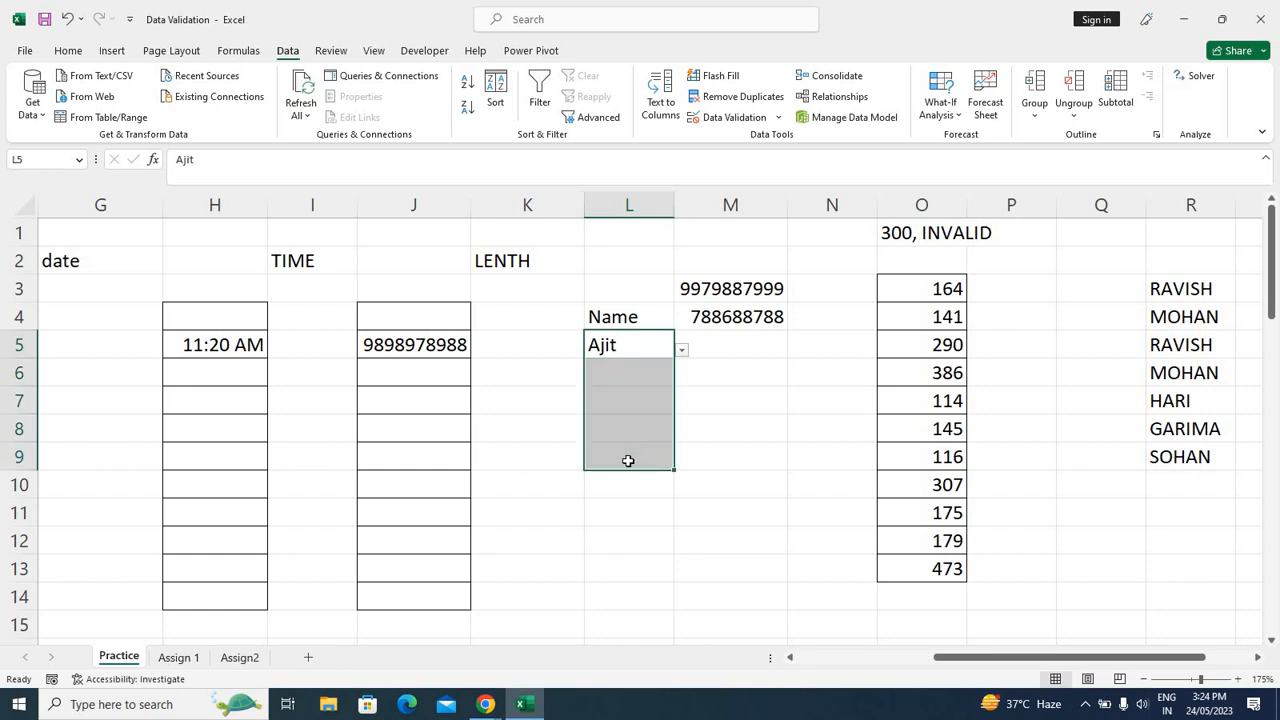
click(728, 116)
click(580, 398)
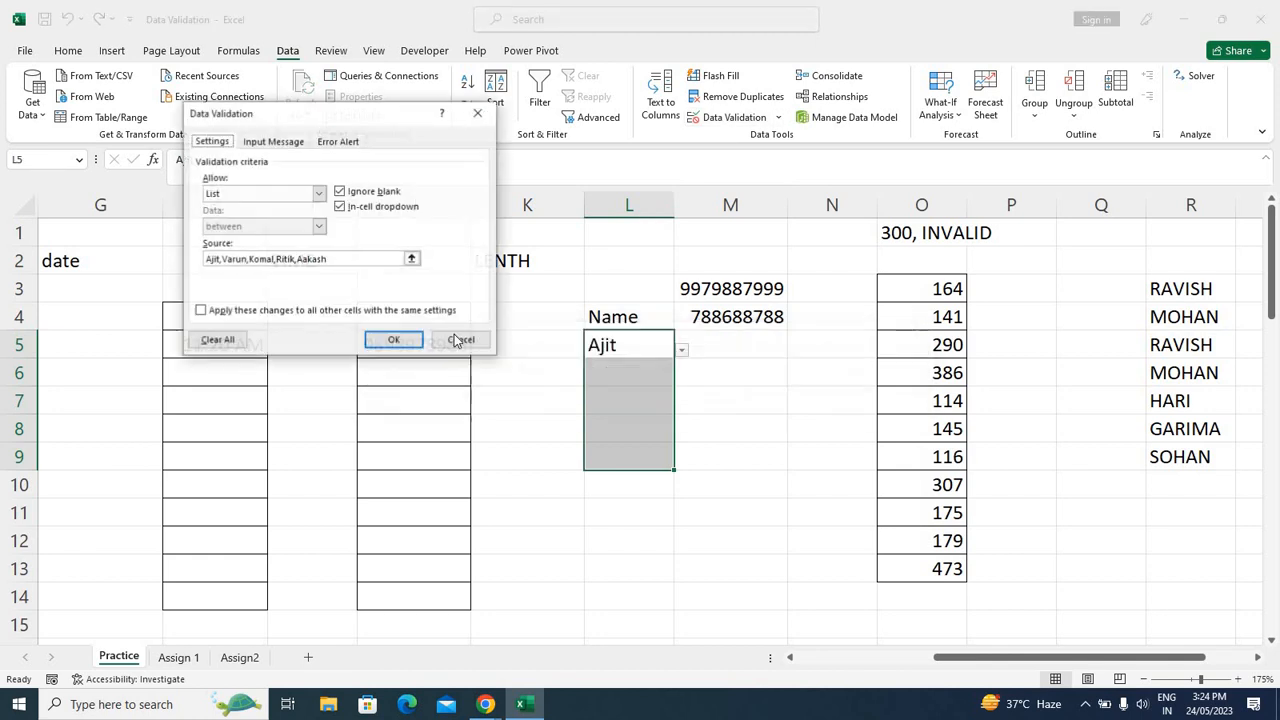
click(341, 261)
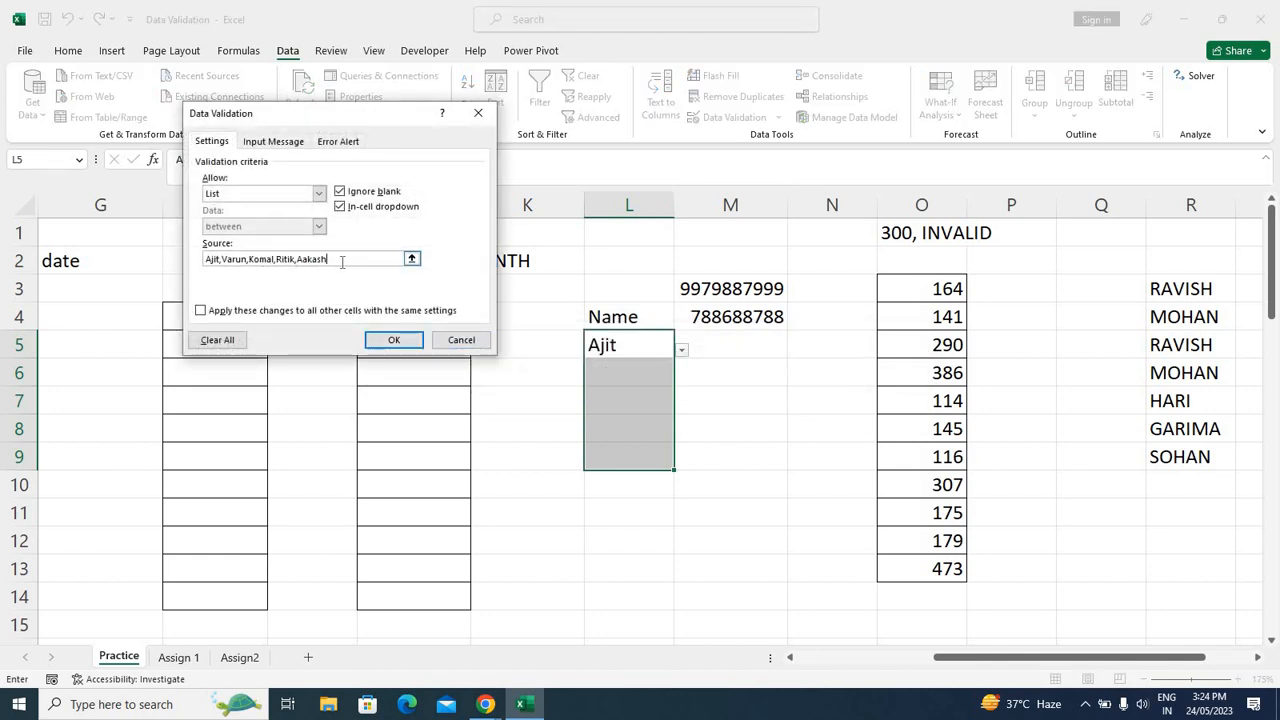
click(390, 340)
Fill L6, L7 and L8 from their dropdowns with the third, fourth and third listed names
click(645, 373)
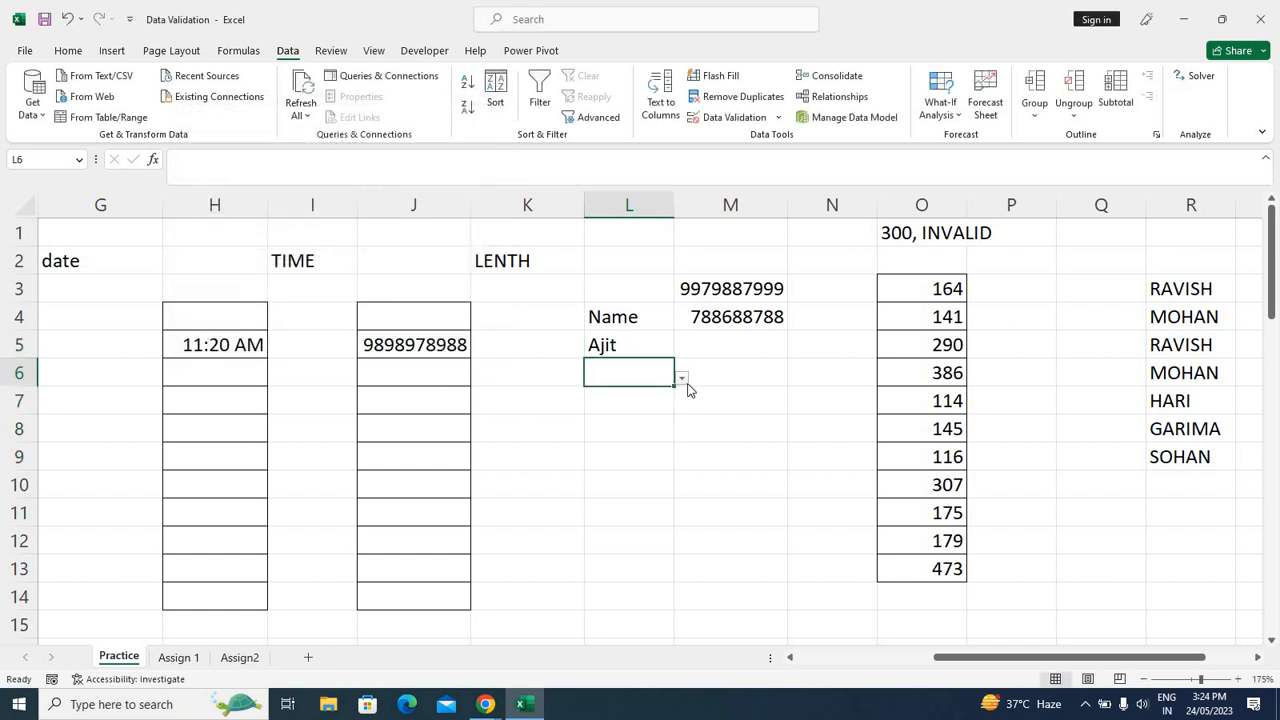
click(681, 378)
click(629, 435)
click(663, 397)
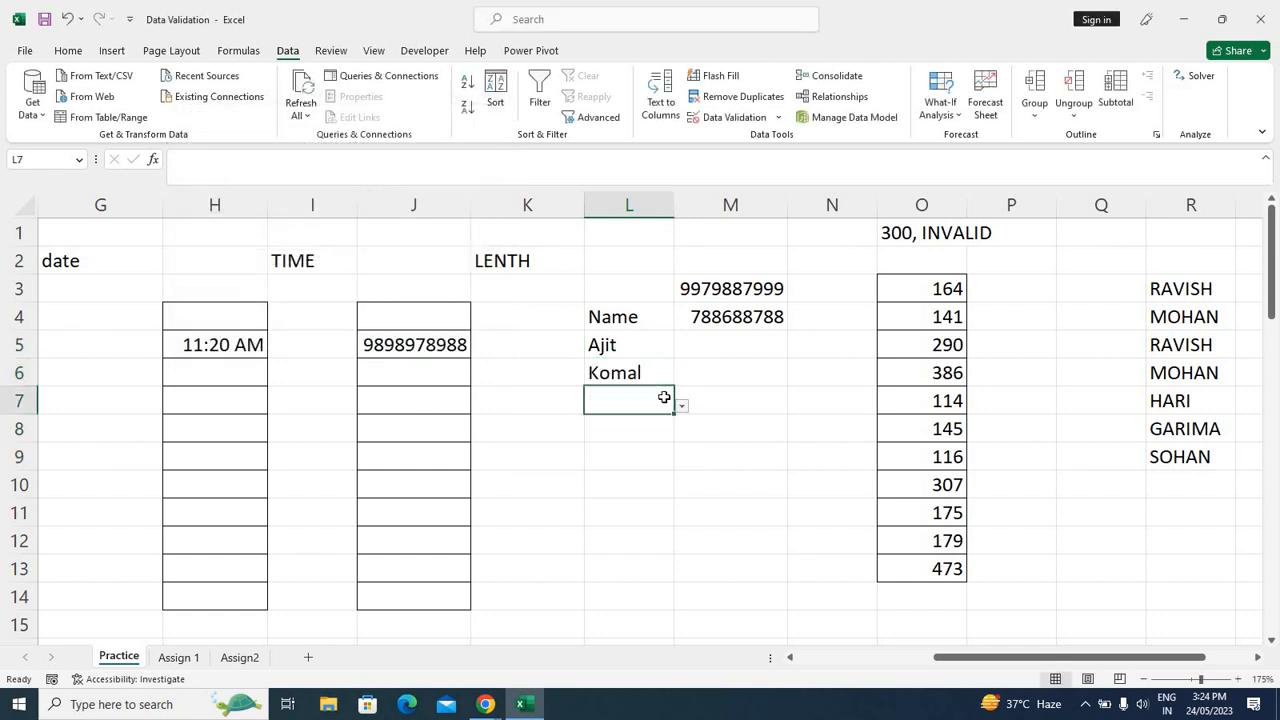
click(681, 407)
click(612, 481)
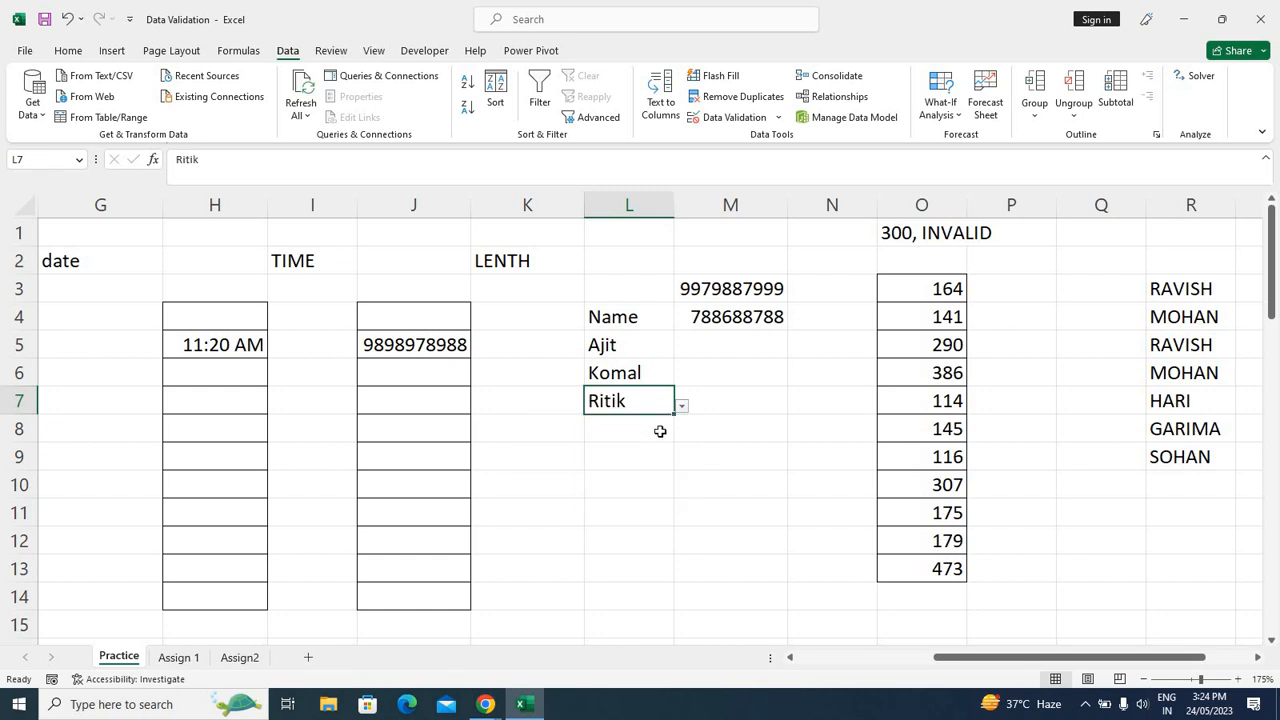
click(668, 434)
click(680, 436)
click(622, 489)
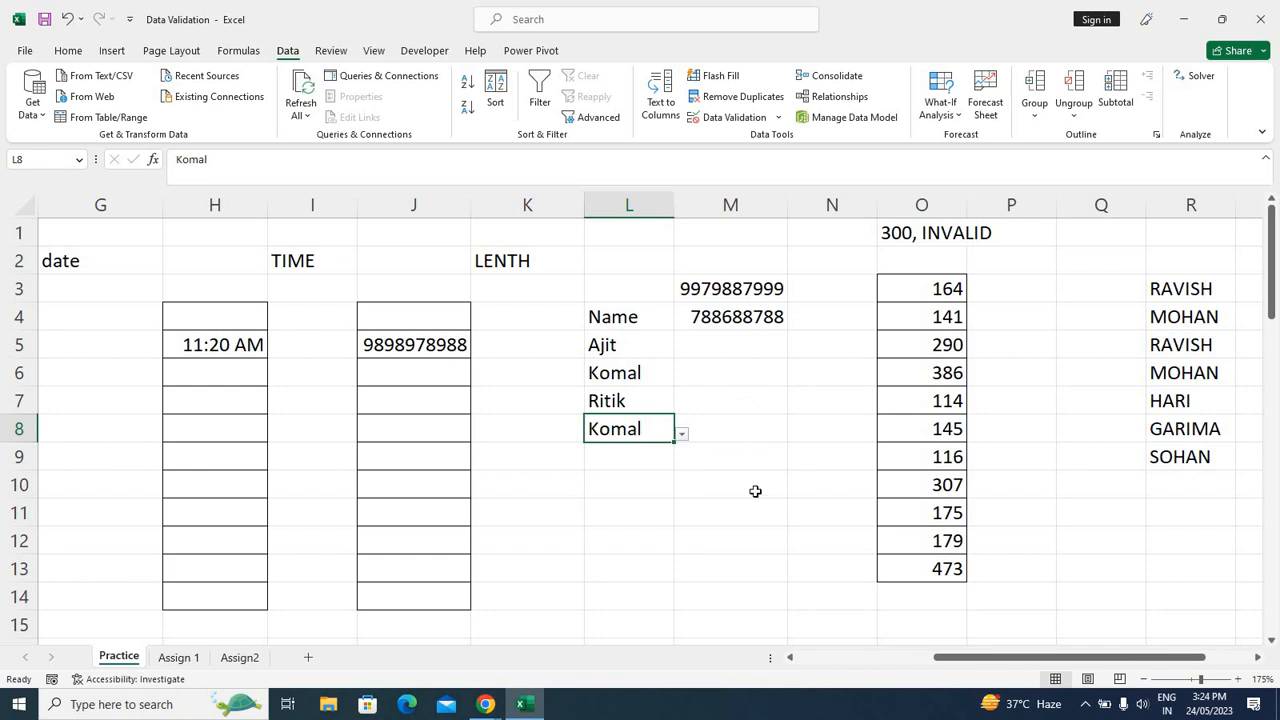
Enter the label Name in L12 as the heading of a second list example
scroll(755, 491, down, 2)
click(642, 382)
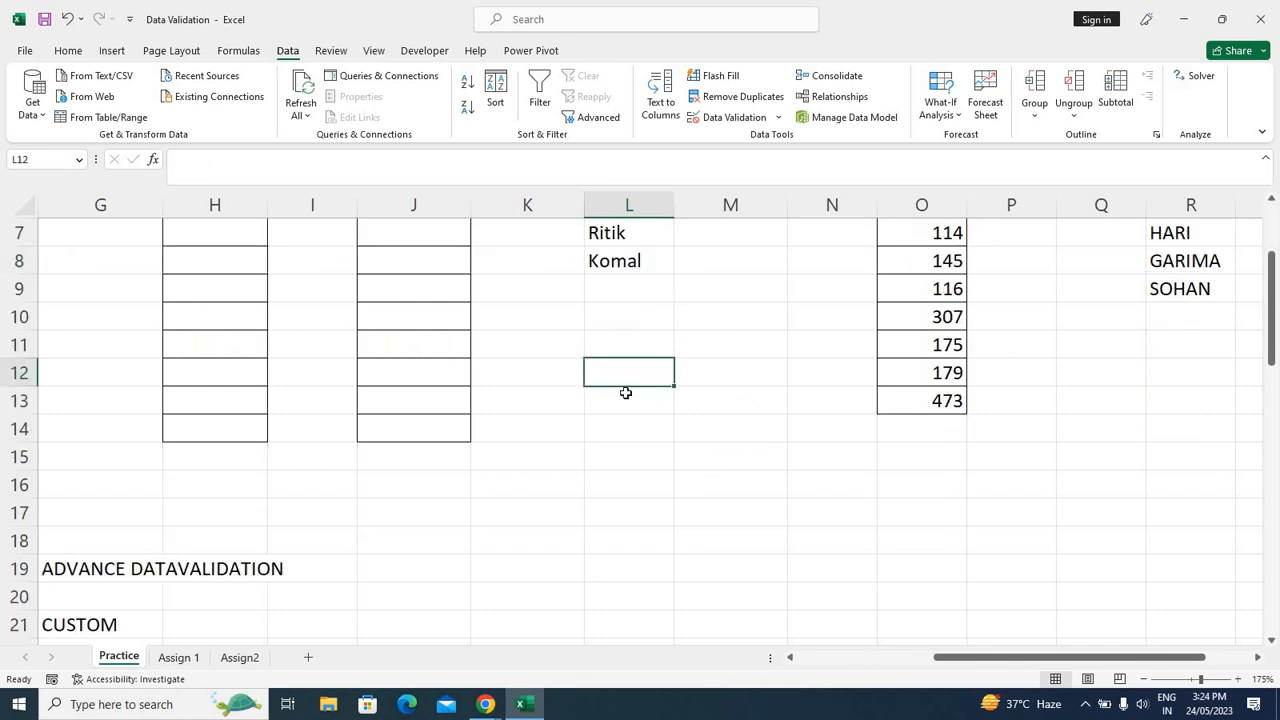
text(Name)
key(Return)
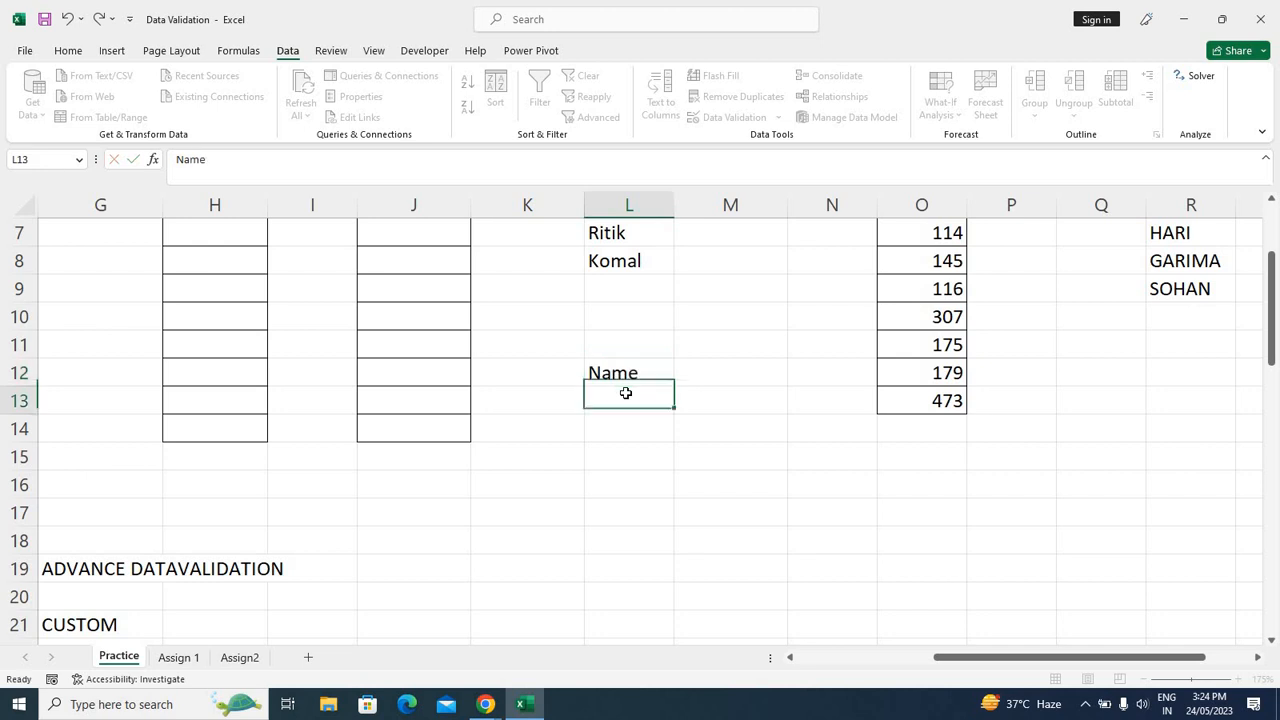
Apply a list validation with the source Yes,No to L13:L16
drag(635, 395, 620, 486)
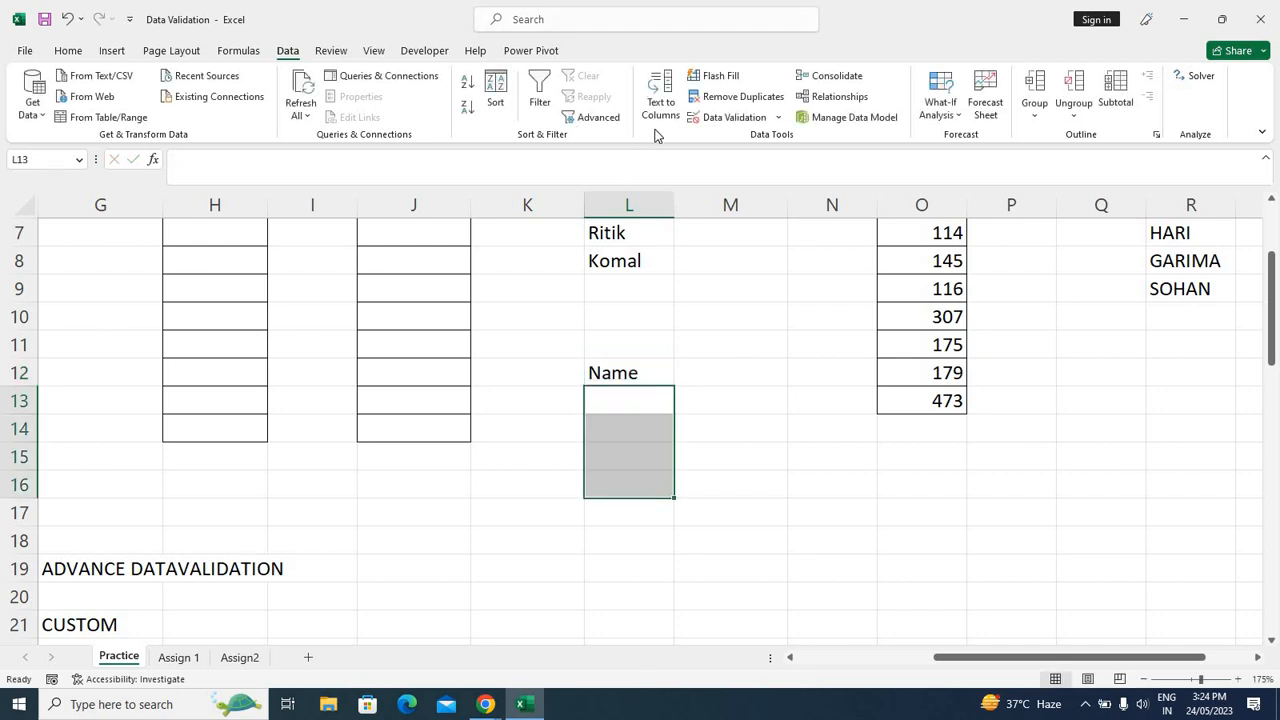
click(721, 120)
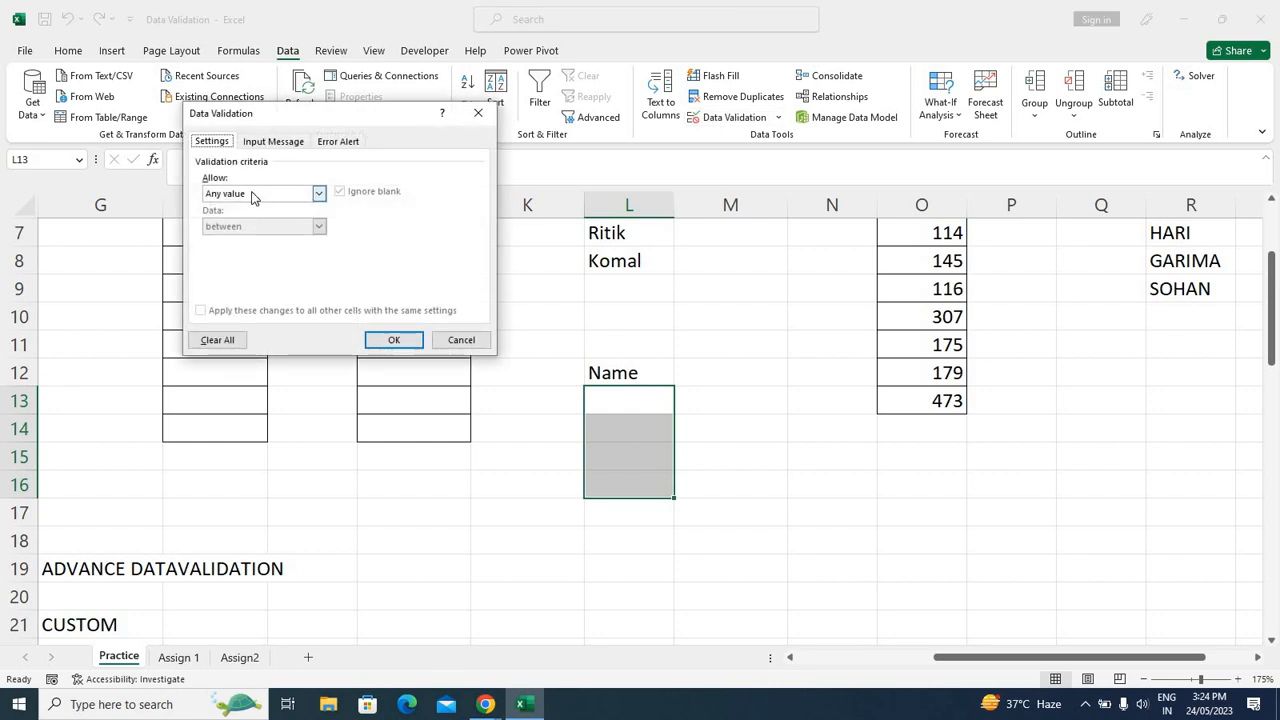
click(252, 196)
click(240, 238)
click(224, 261)
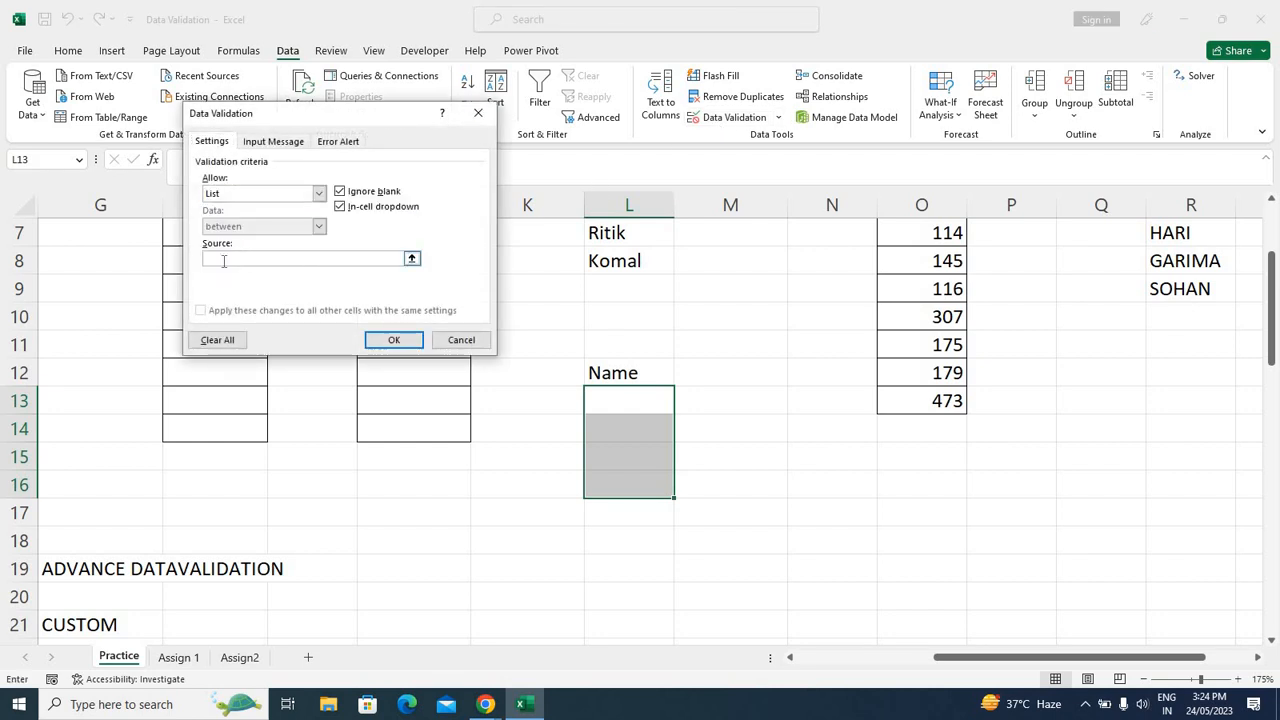
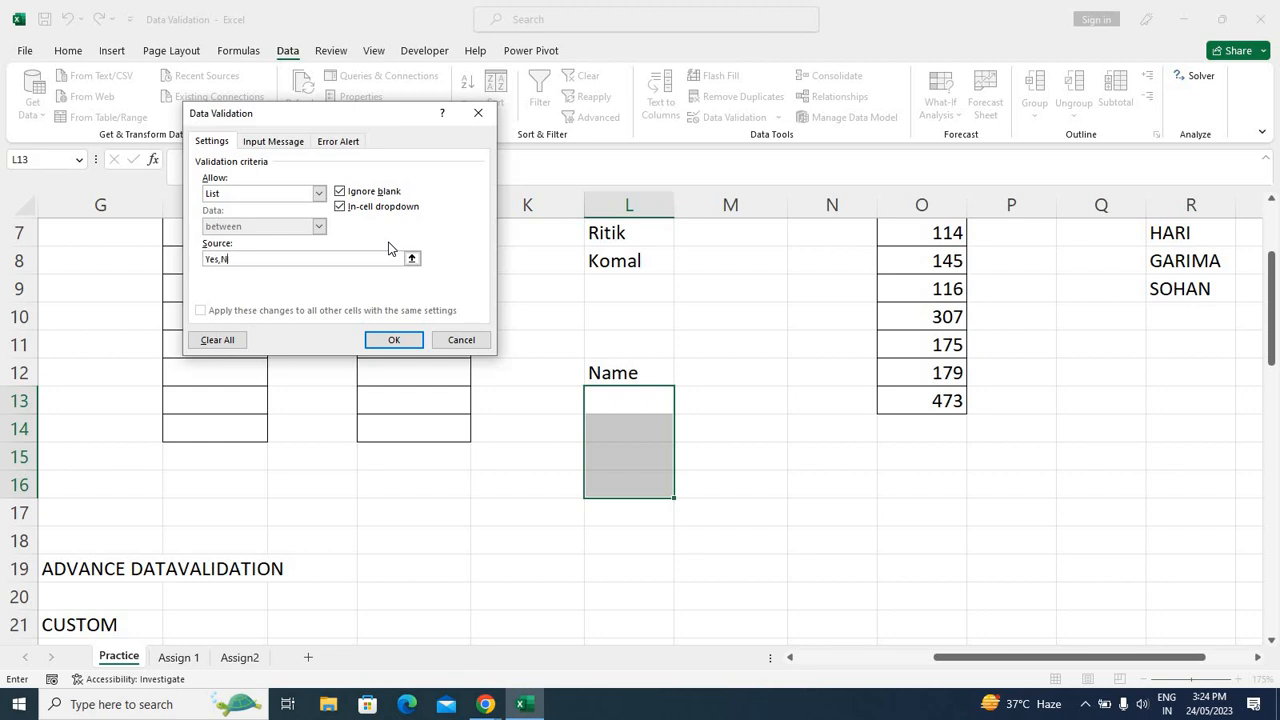
click(394, 340)
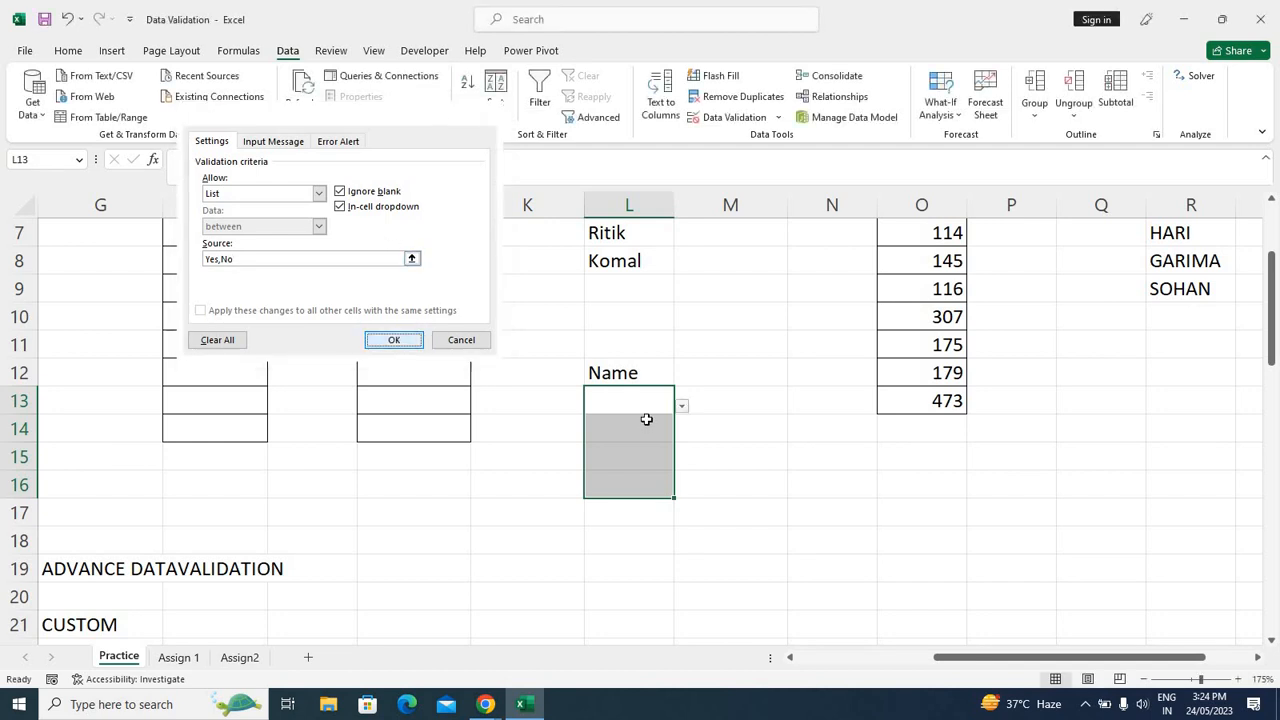
Choose No in L13, Yes in L14 and No in L15 from the cell dropdowns
click(641, 400)
click(680, 408)
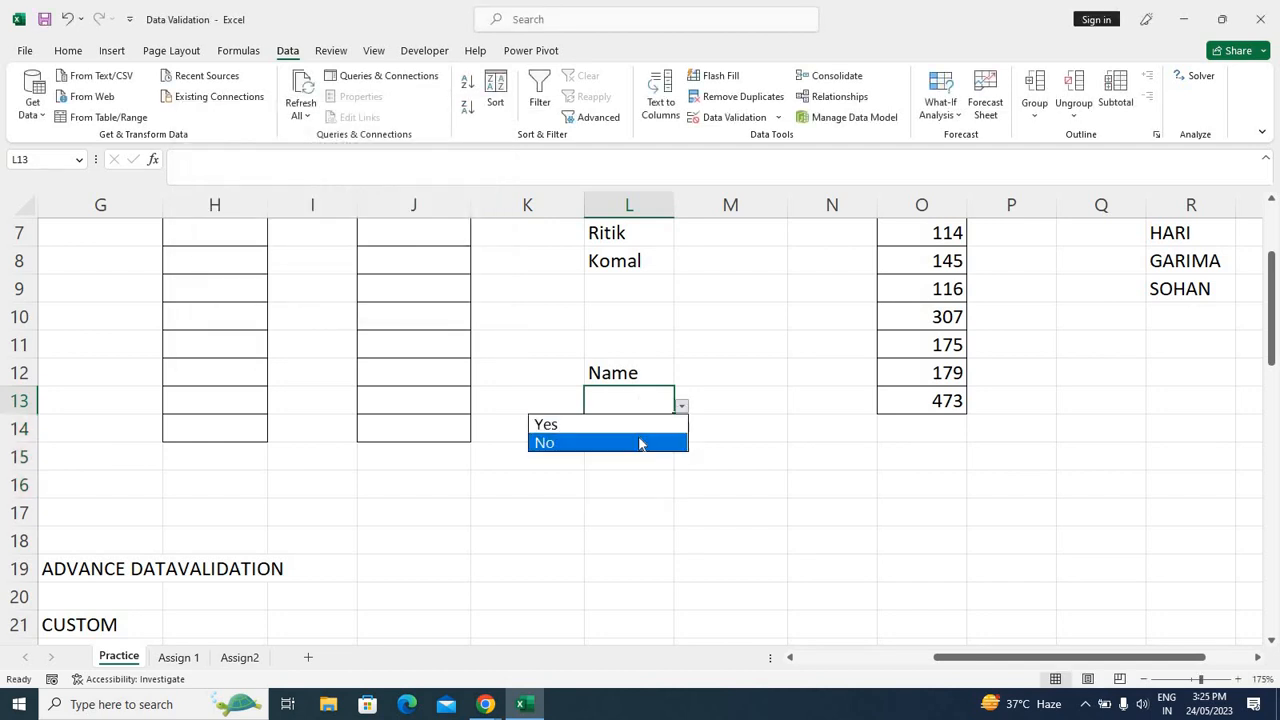
click(640, 443)
key(Return)
click(680, 435)
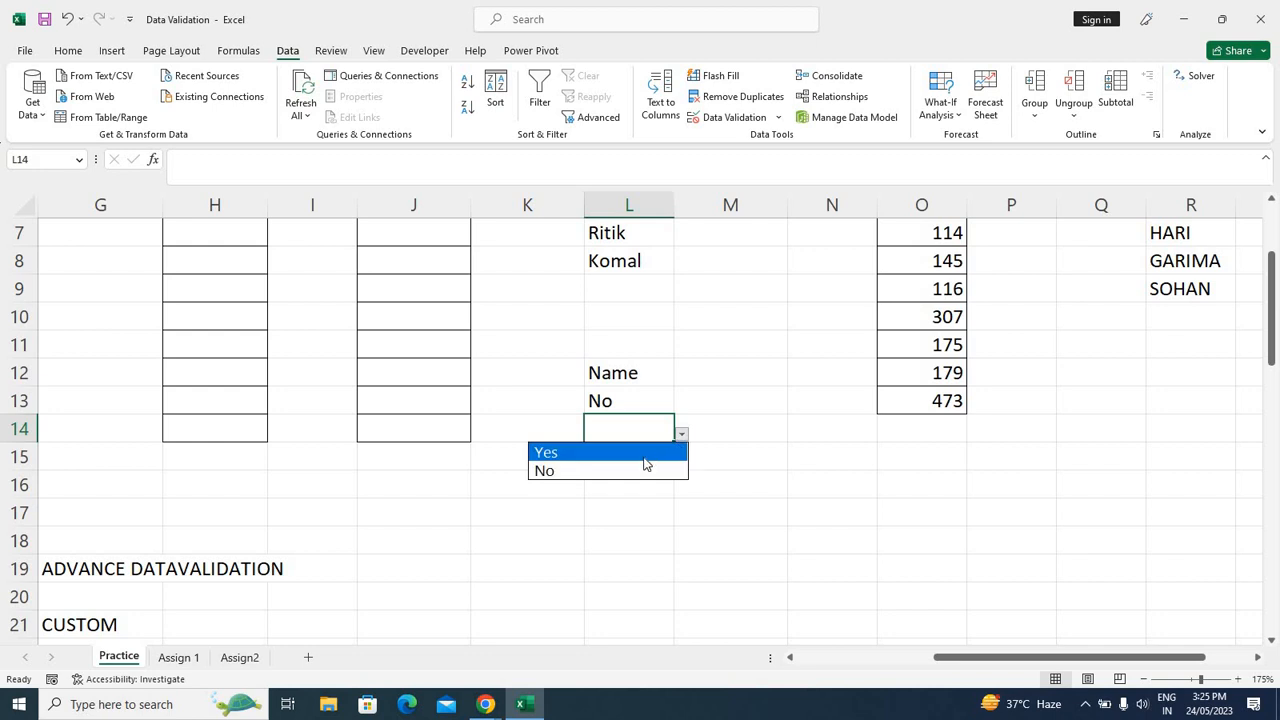
click(643, 451)
key(Return)
click(680, 464)
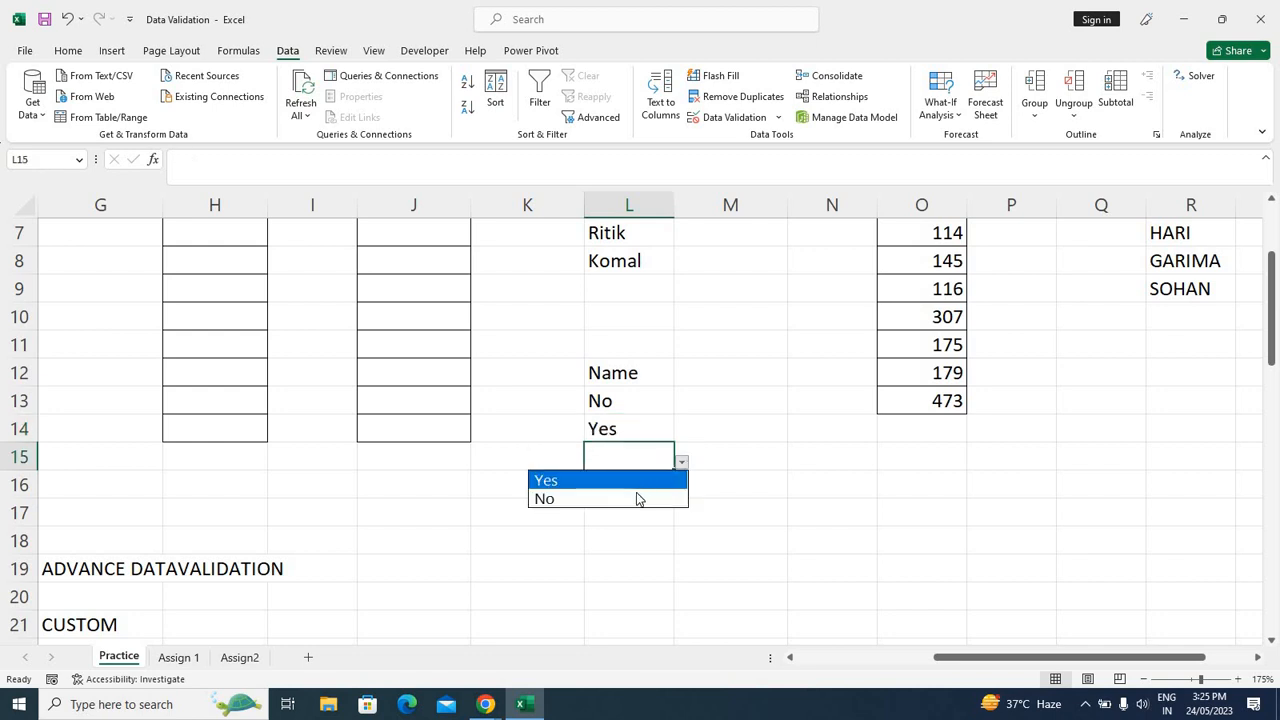
click(636, 494)
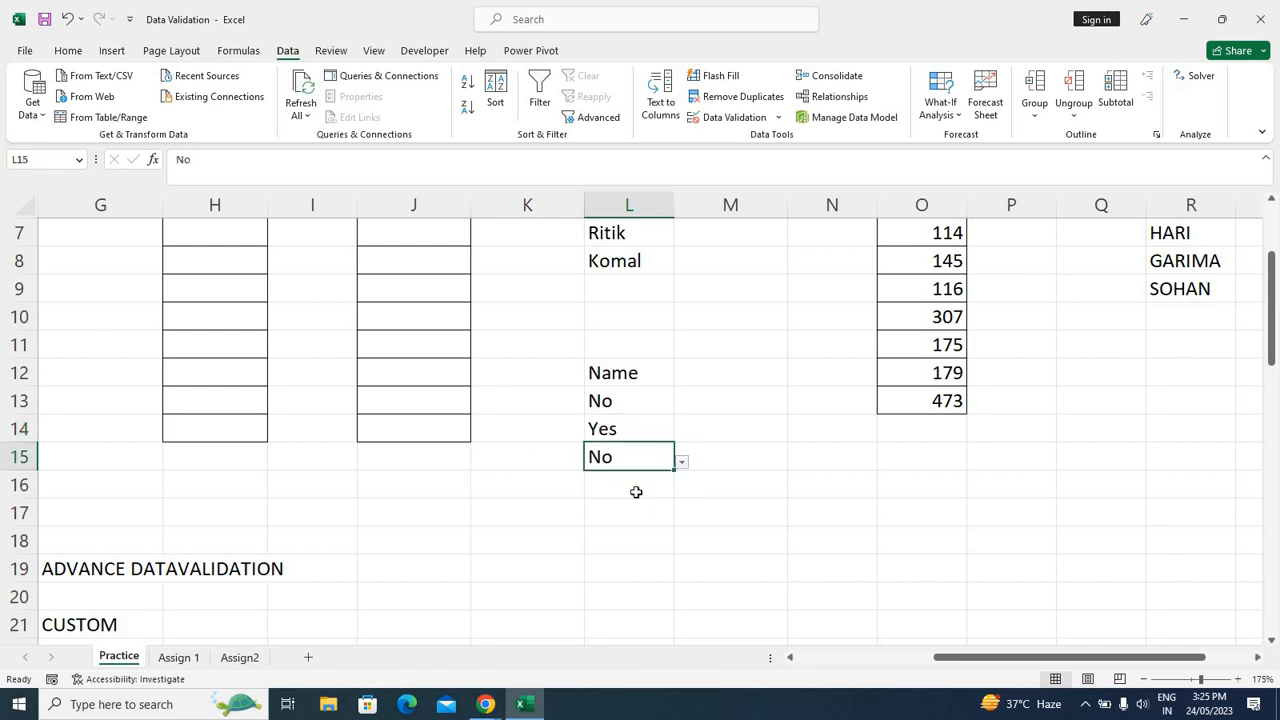
click(741, 403)
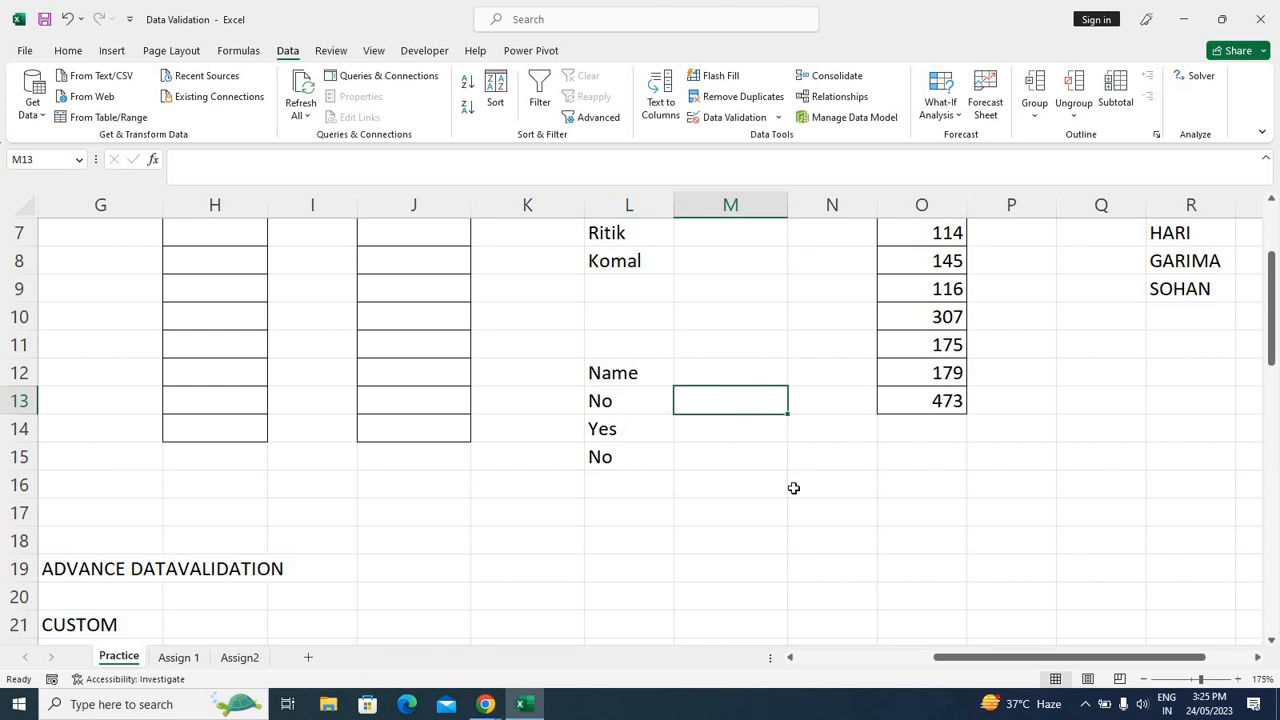
drag(1000, 660, 483, 558)
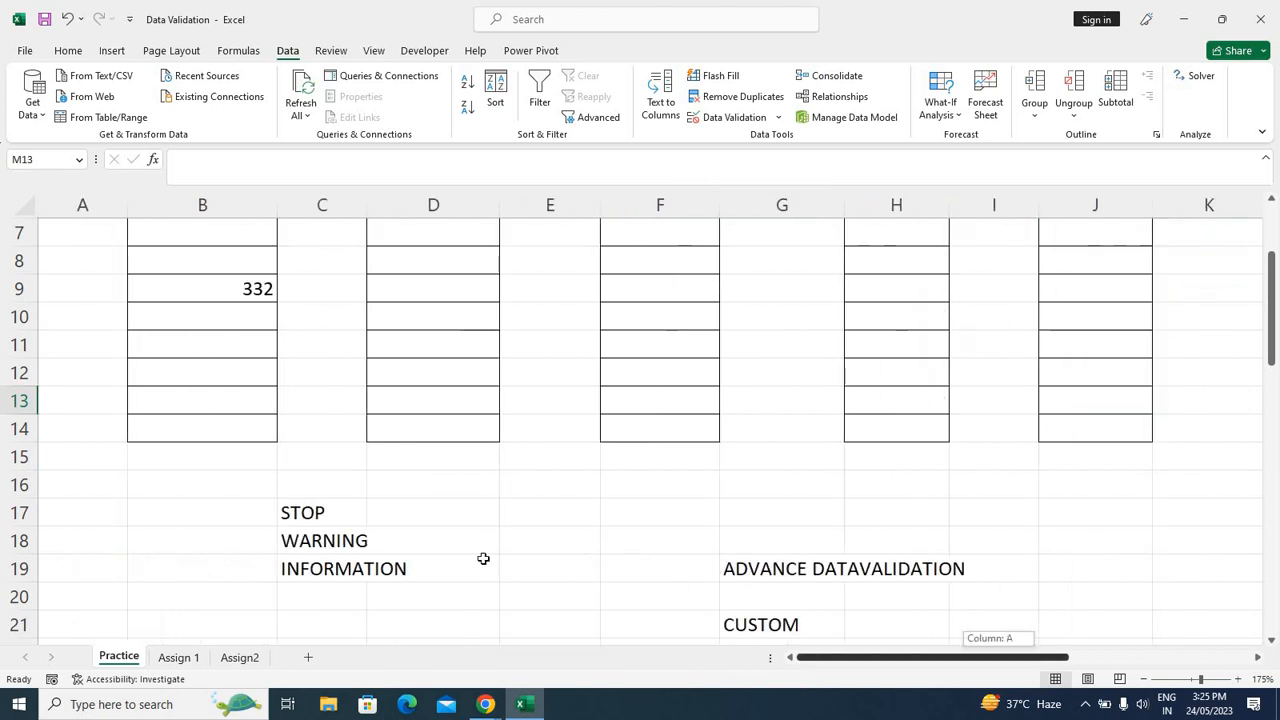
scroll(449, 540, down, 9)
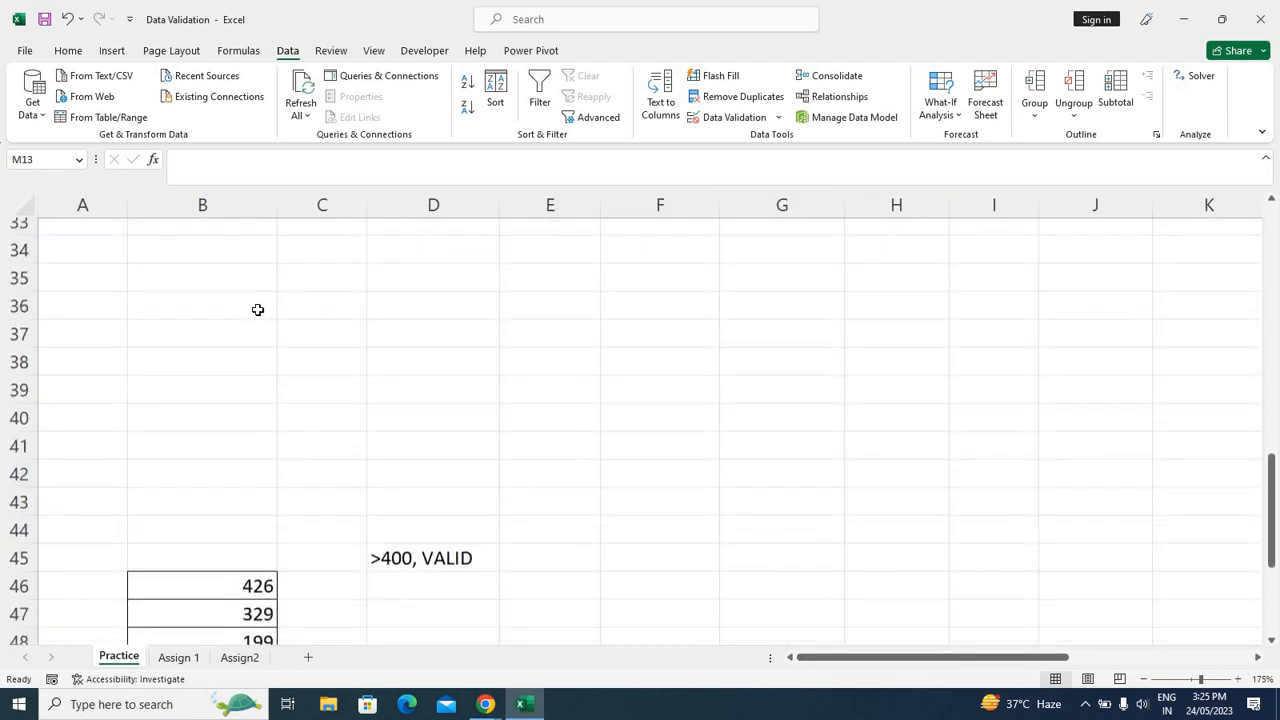
scroll(673, 365, up, 3)
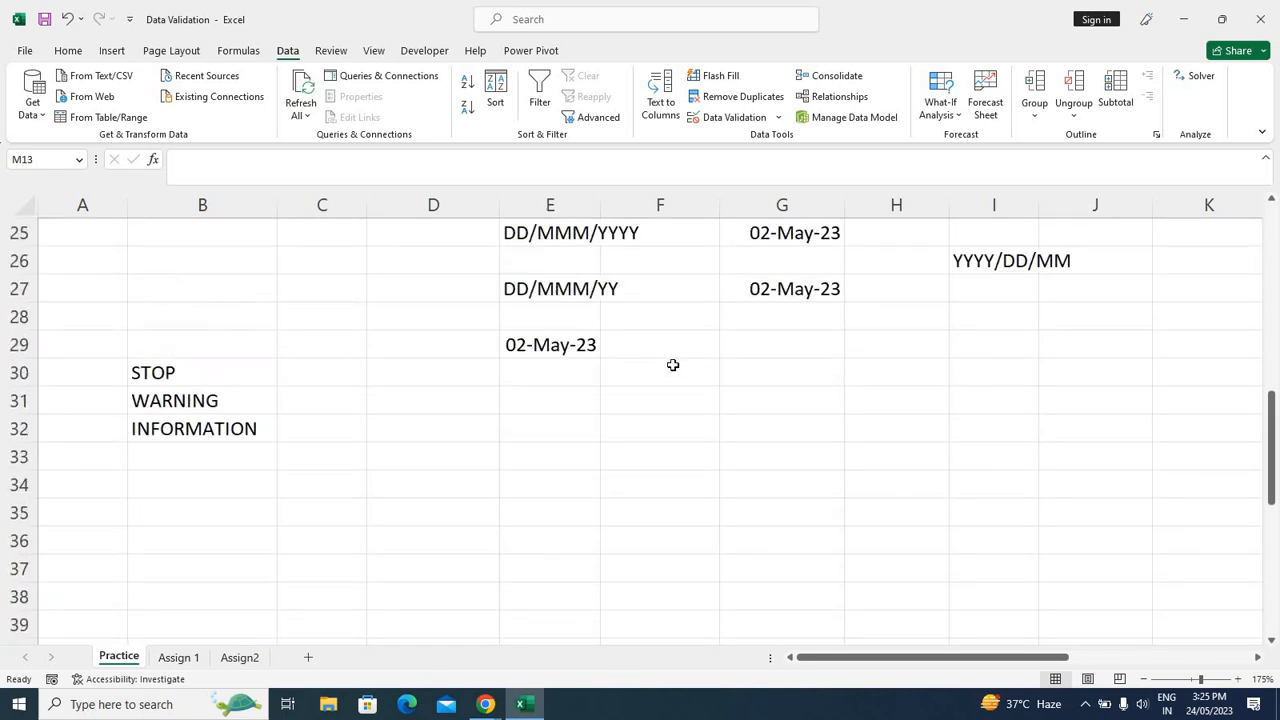
Delete the contents of the list examples in L3:M15
scroll(673, 365, up, 8)
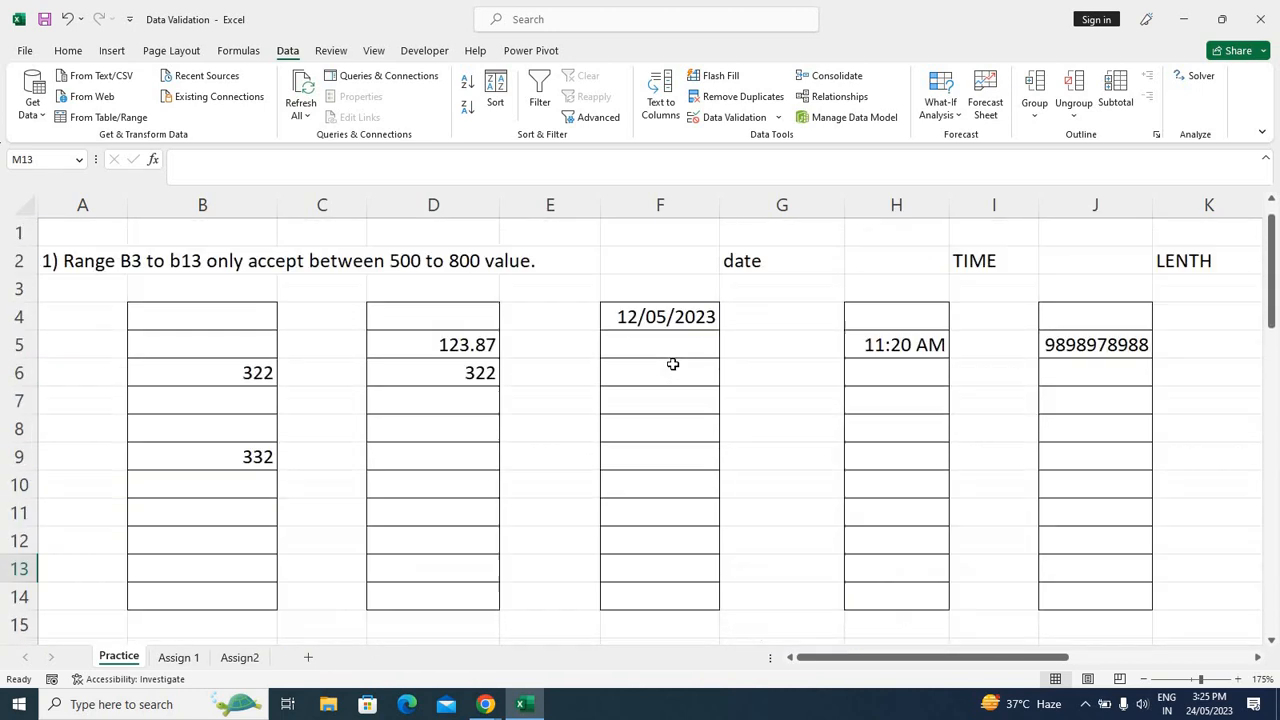
drag(1038, 652, 1172, 648)
drag(609, 289, 1204, 621)
click(745, 394)
drag(592, 290, 763, 623)
key(Delete)
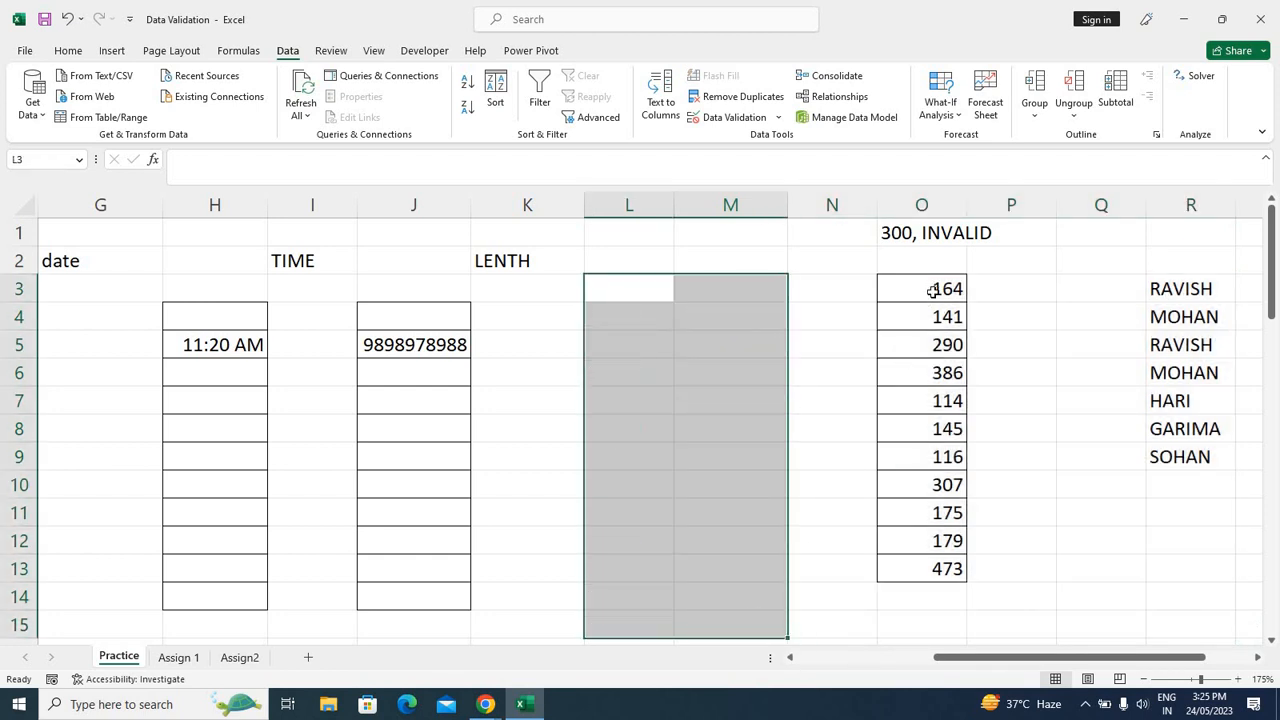
Widen column O slightly so its numbers have more room
drag(932, 290, 931, 570)
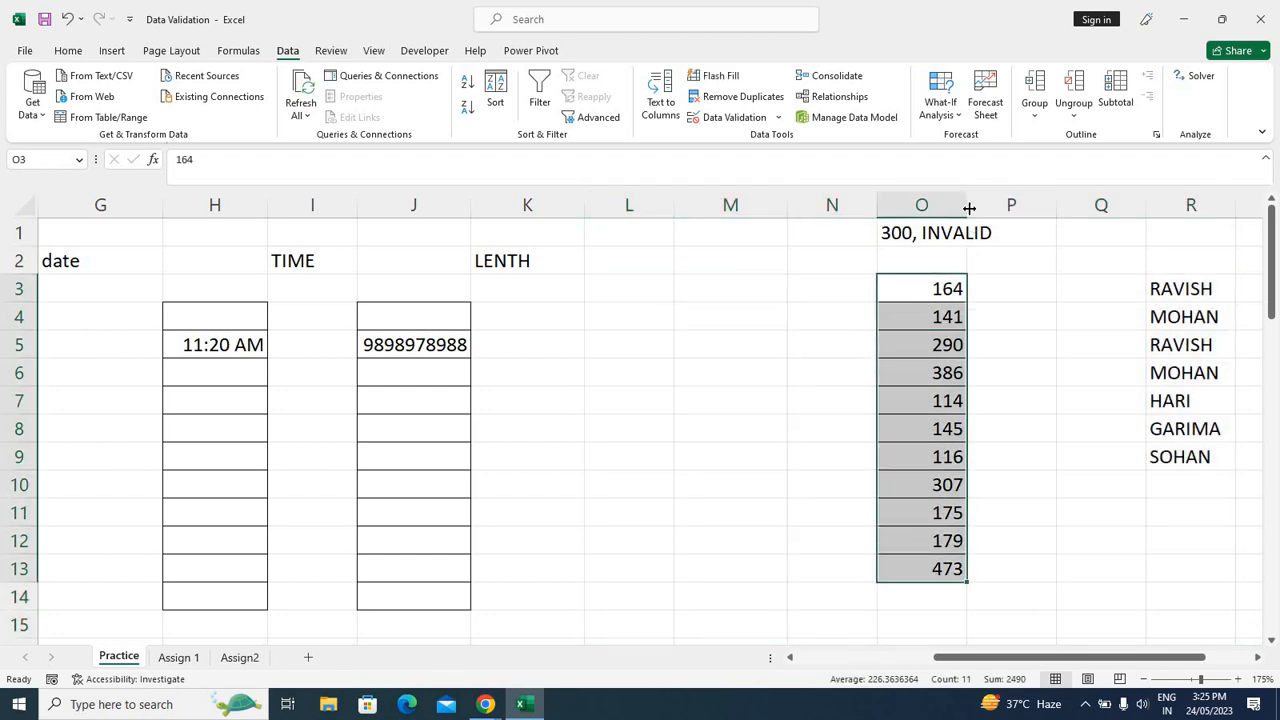
drag(969, 208, 981, 208)
click(935, 372)
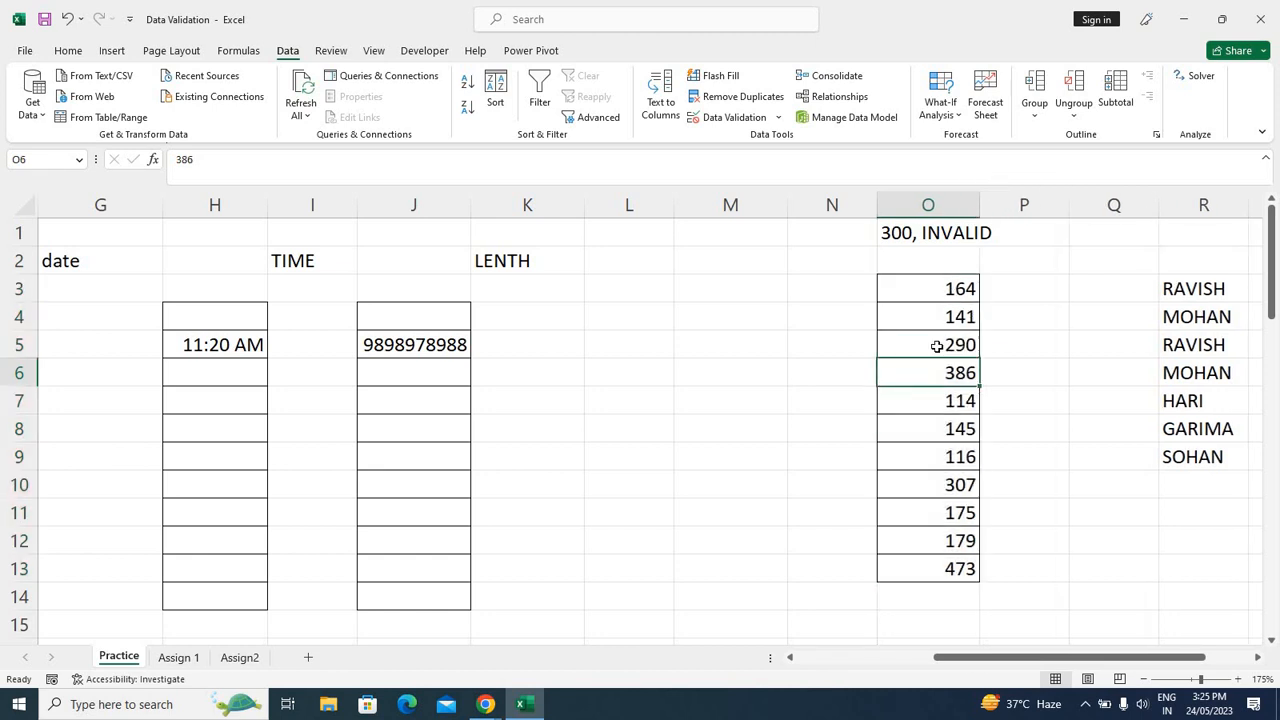
drag(932, 290, 929, 566)
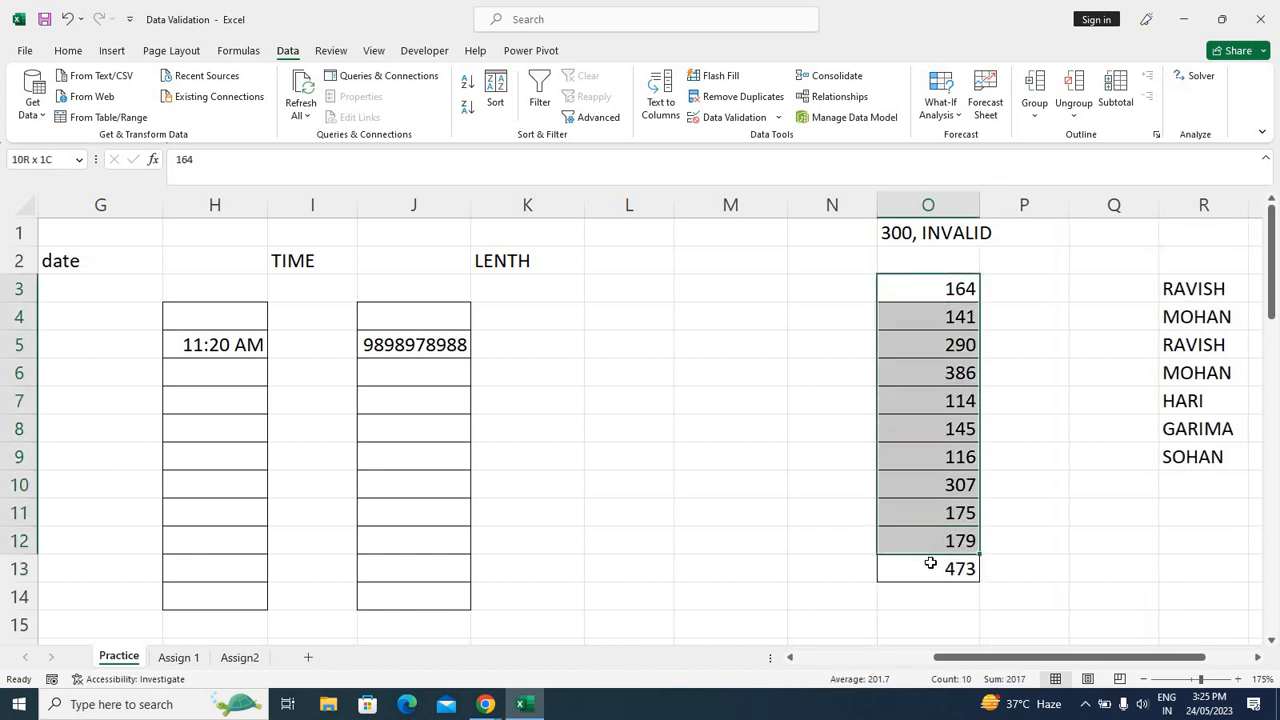
click(734, 117)
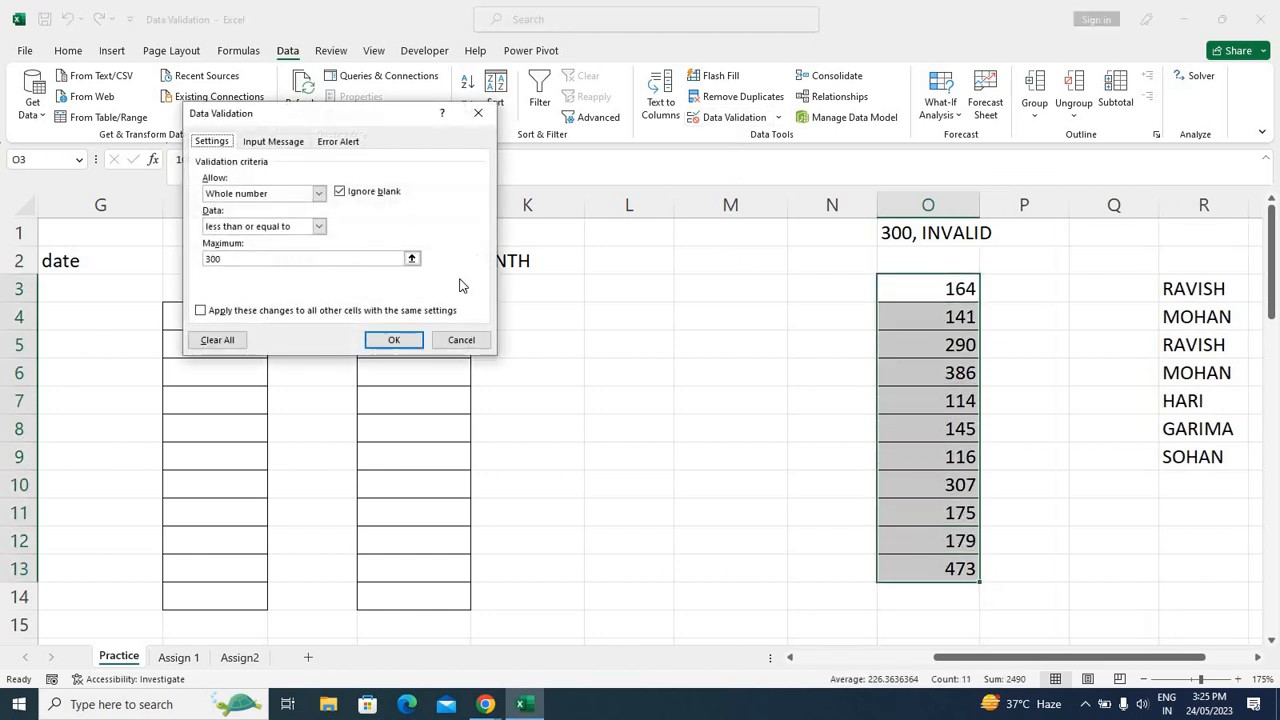
click(217, 340)
click(459, 340)
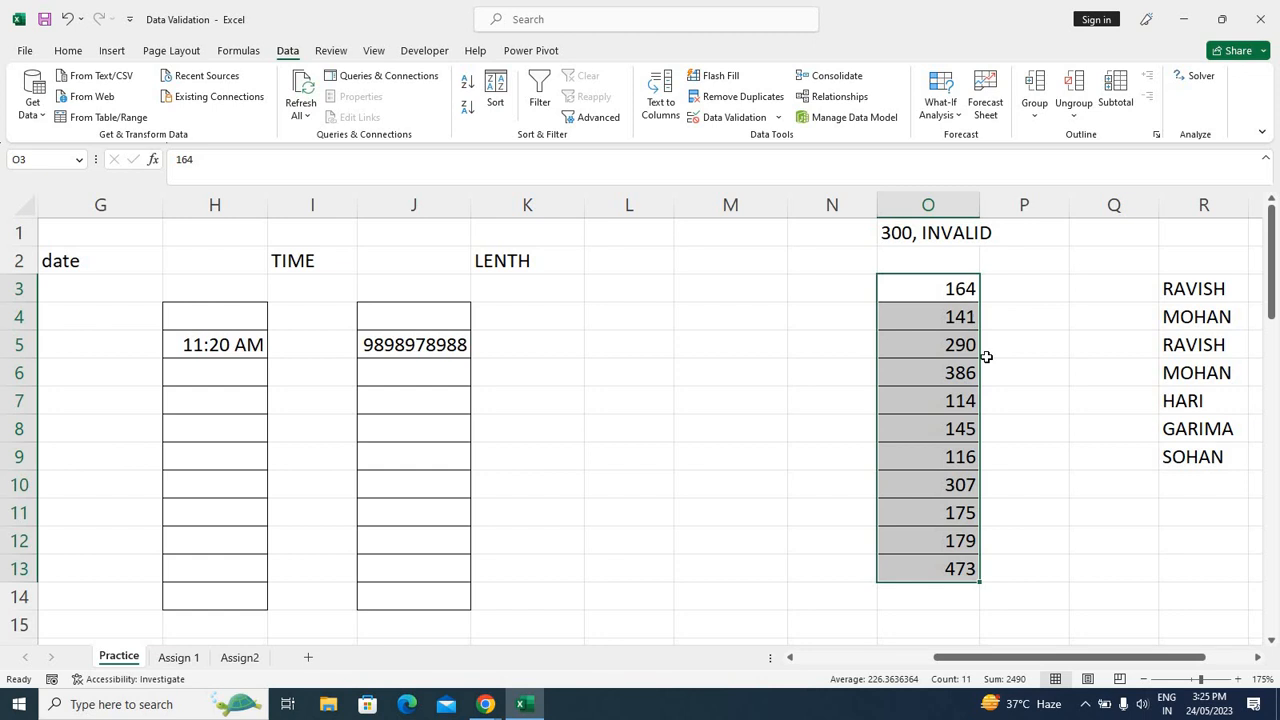
Clear the existing data validation rule from O3:O13
click(1097, 352)
drag(952, 288, 950, 578)
click(727, 118)
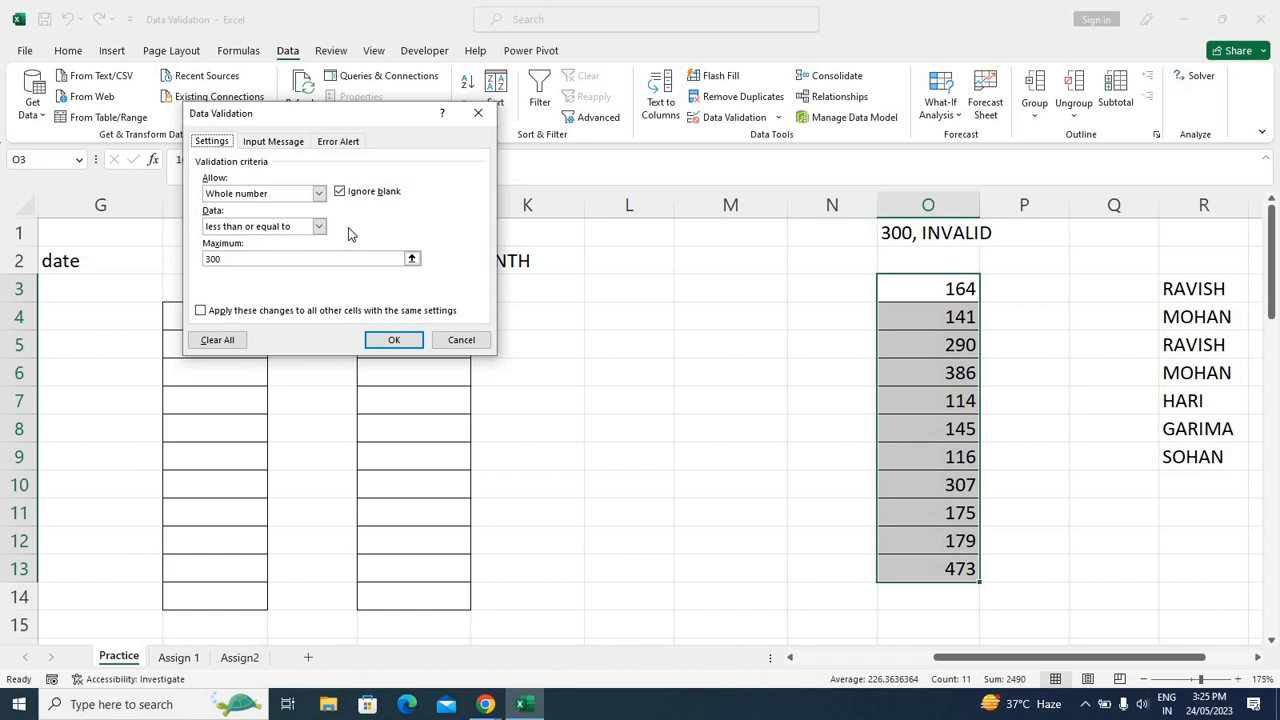
click(218, 342)
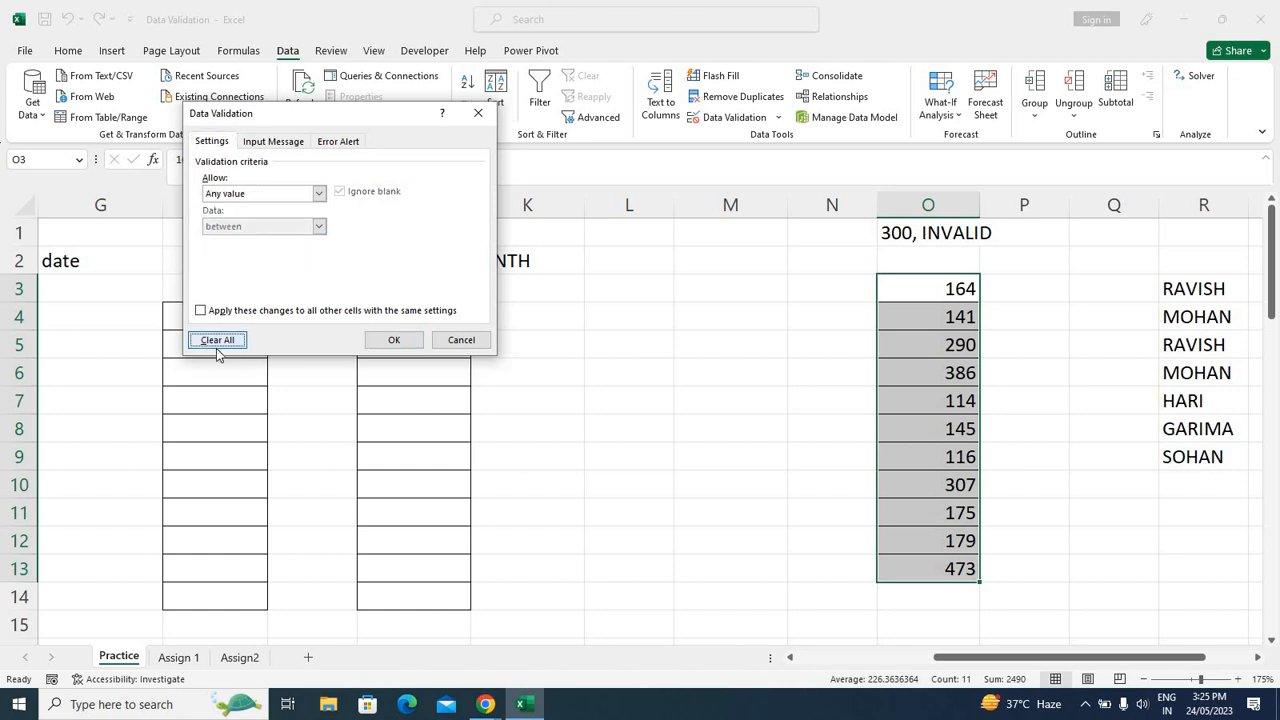
click(392, 340)
click(834, 287)
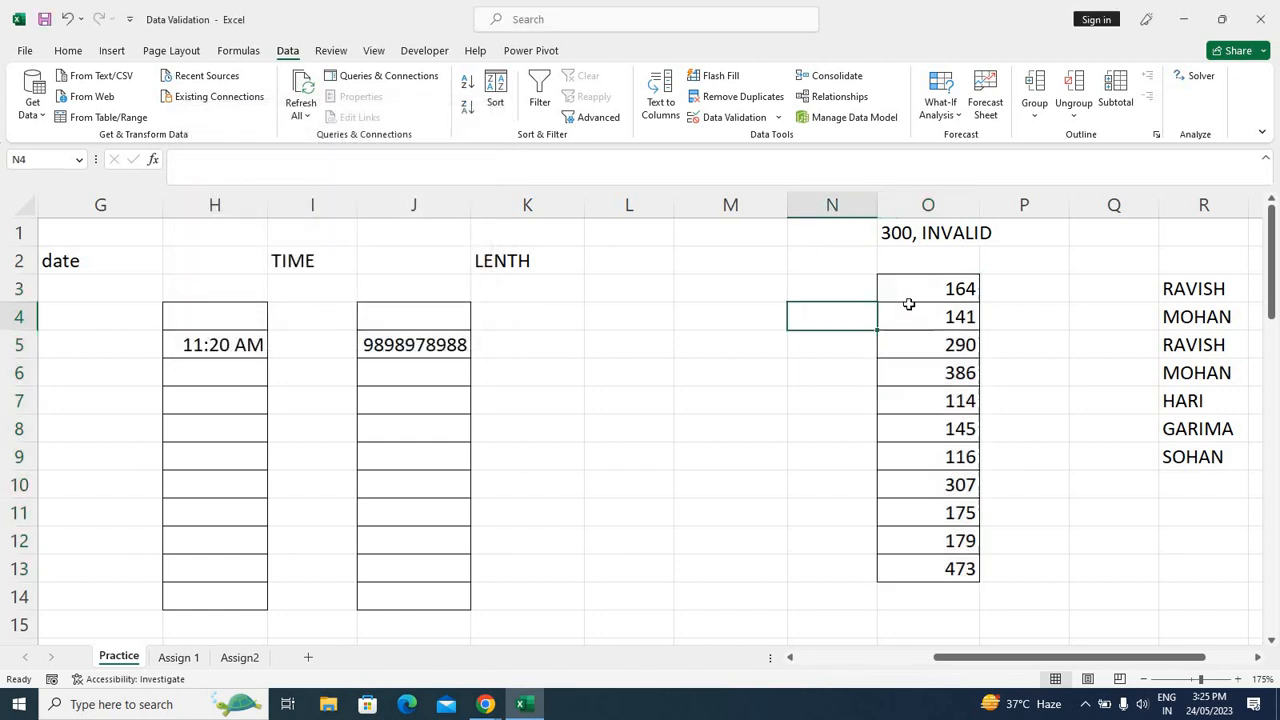
Apply a whole number validation to O3:O13 that allows only values less than 300
drag(928, 288, 920, 568)
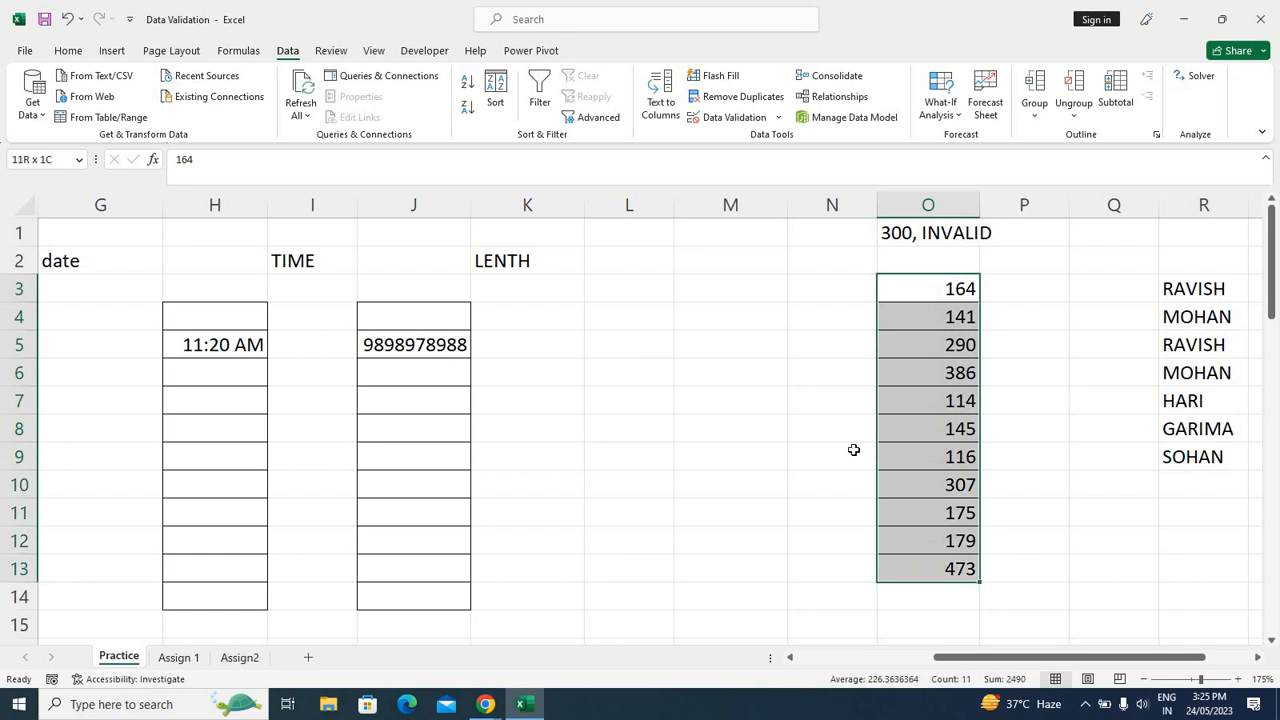
click(745, 118)
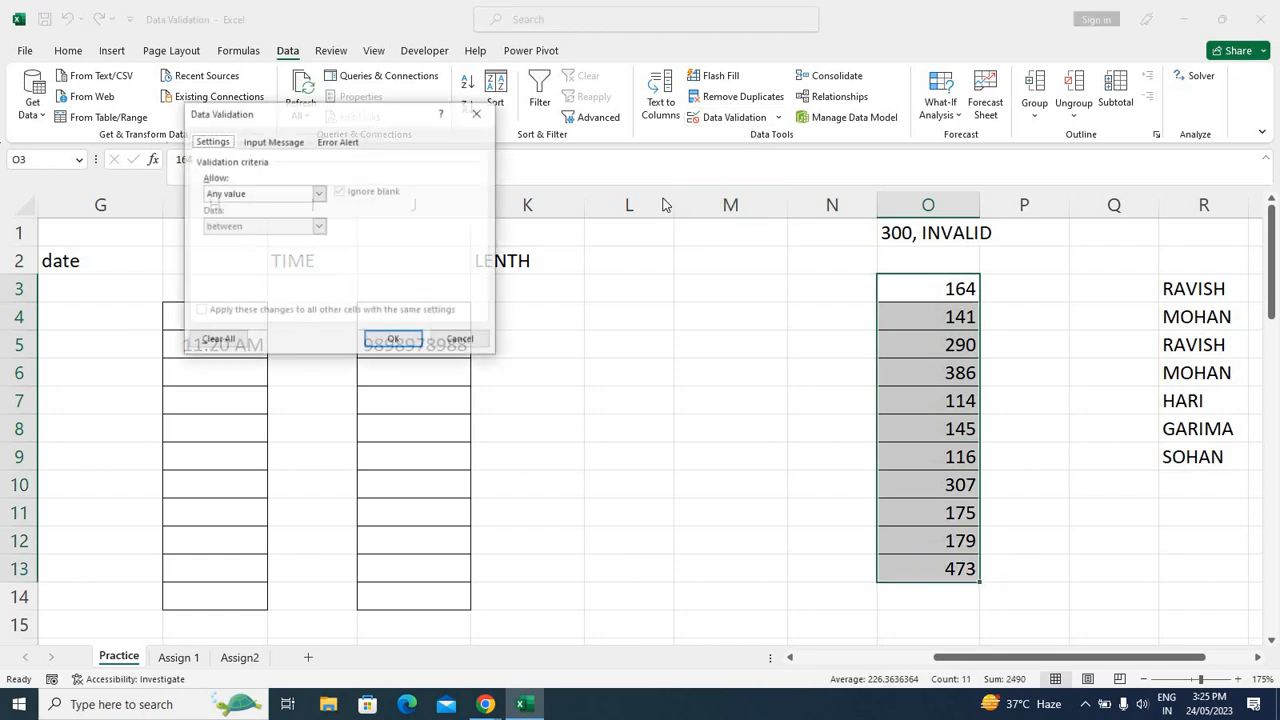
click(276, 195)
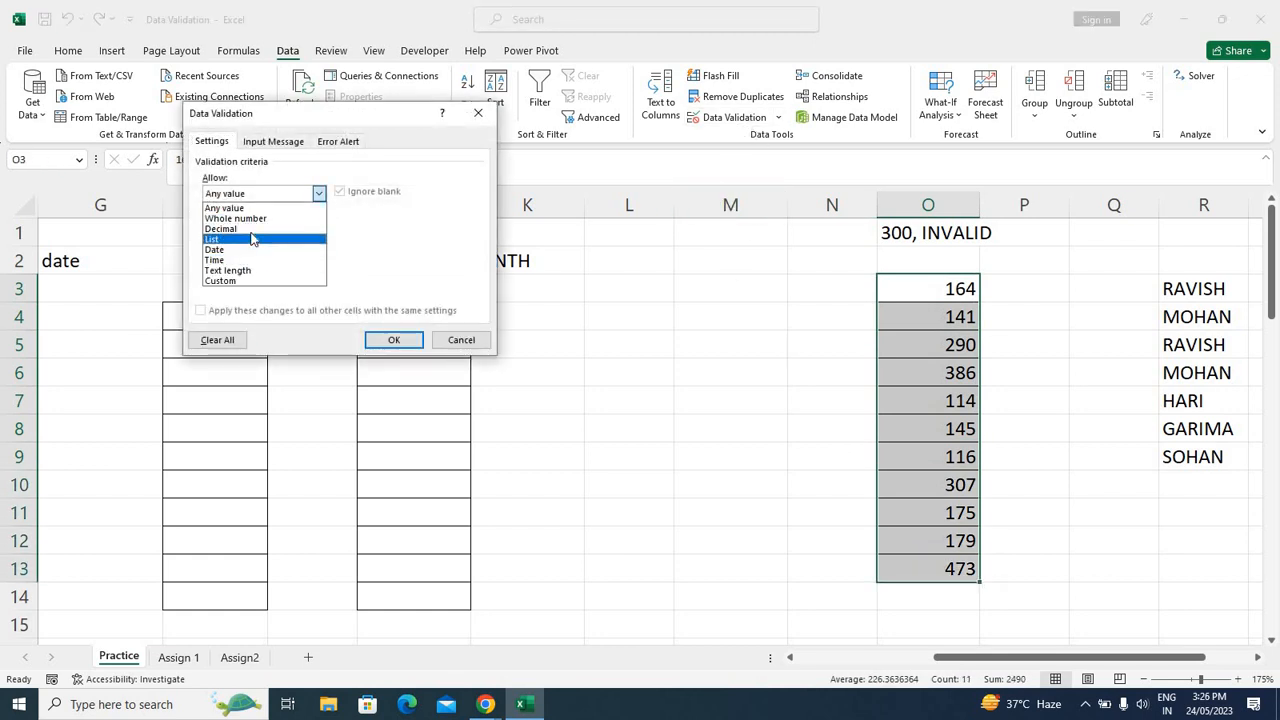
click(252, 218)
click(257, 228)
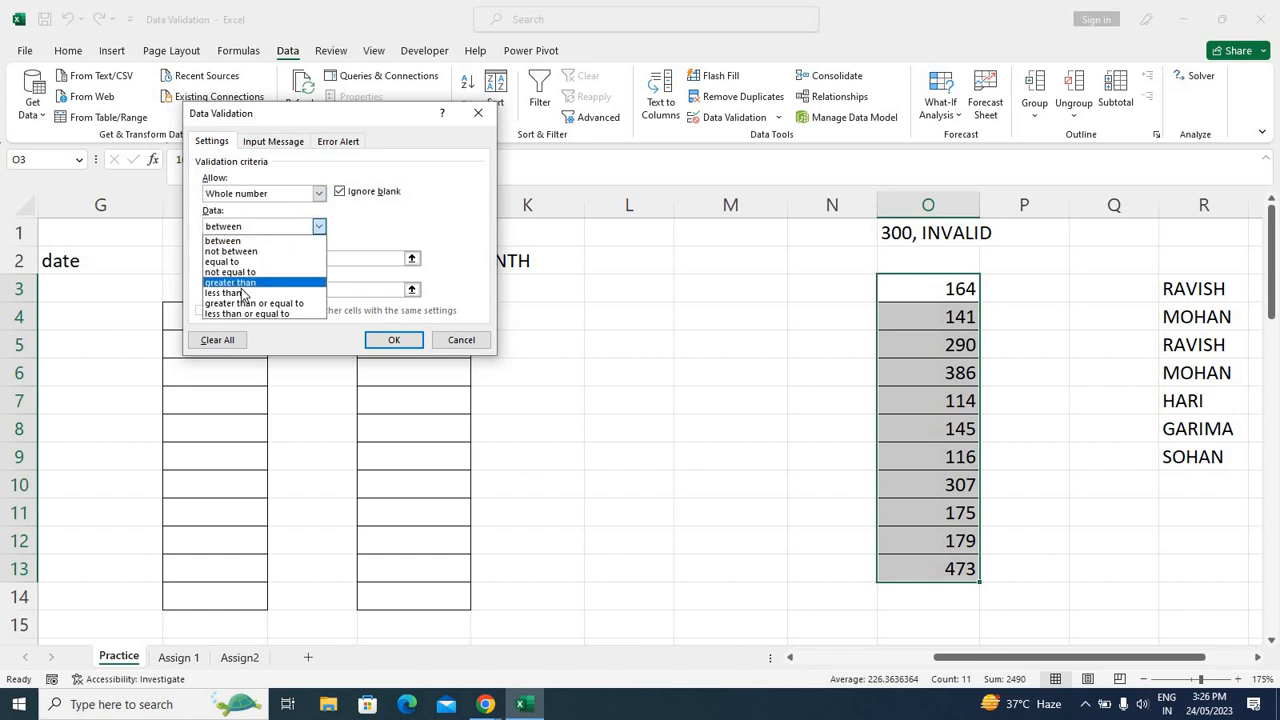
click(266, 292)
click(261, 260)
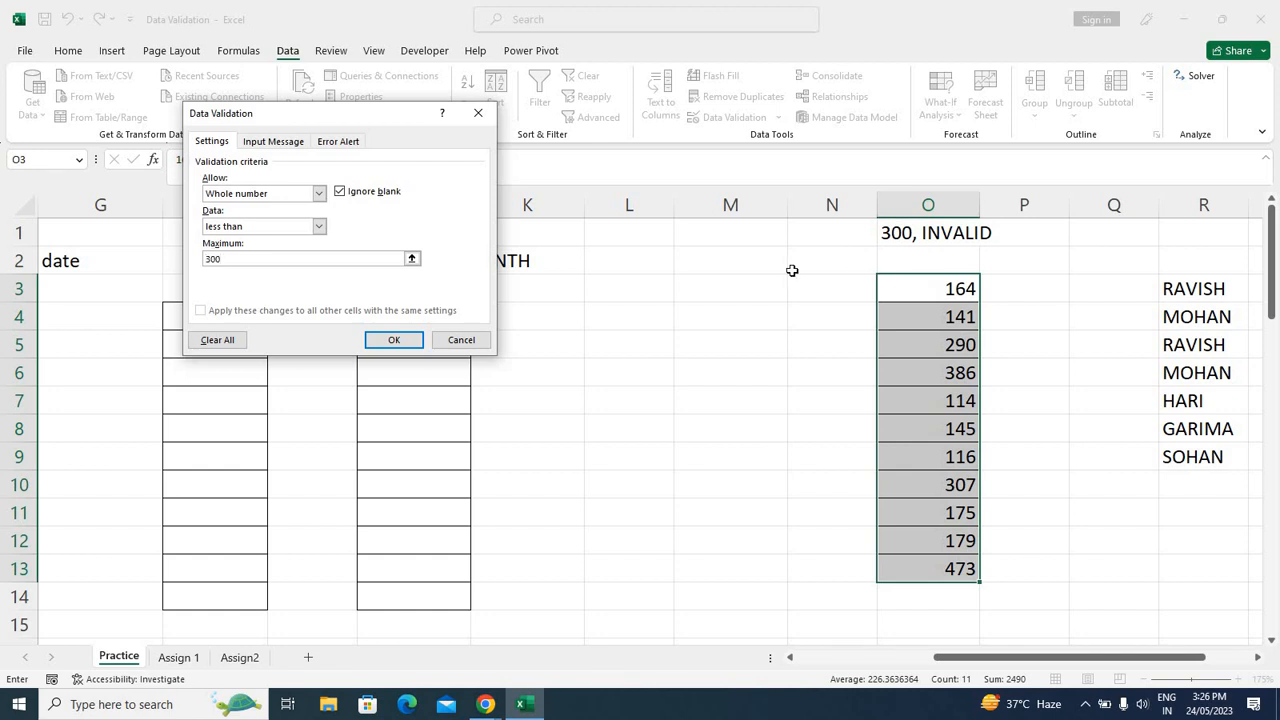
click(390, 341)
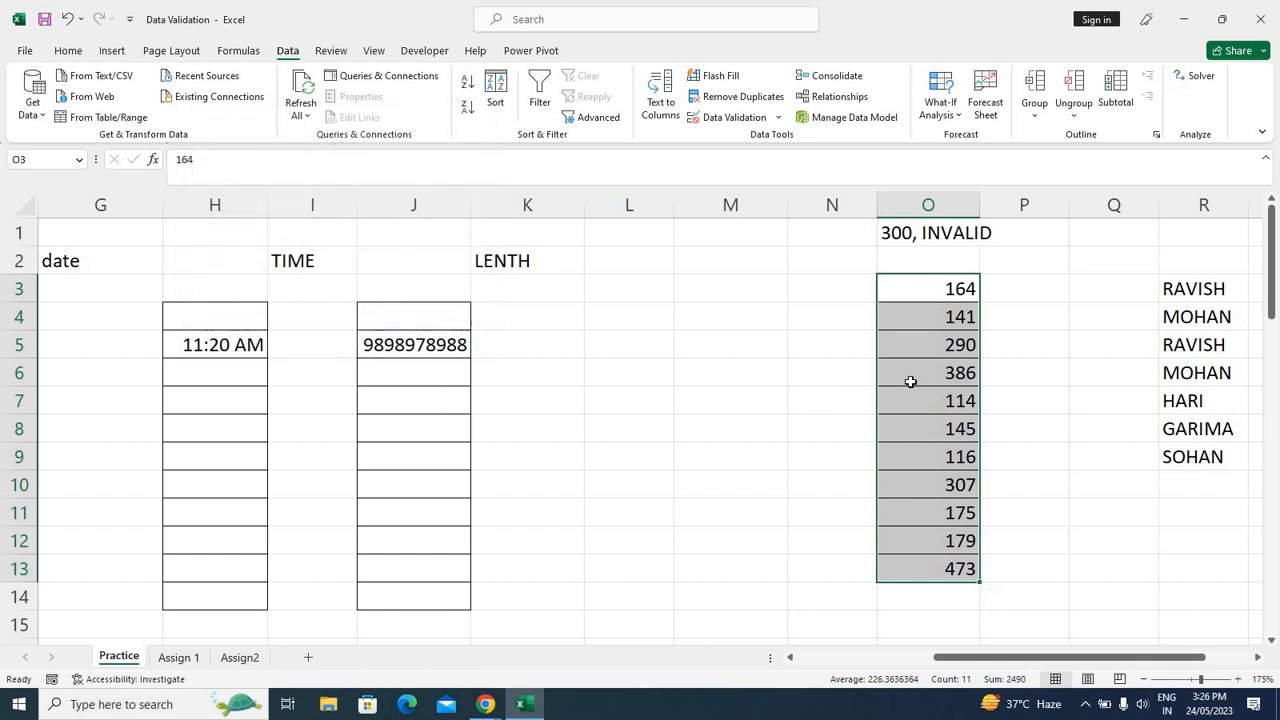
Check the entries in O3:O13 for values that break the 300 limit
drag(891, 289, 936, 572)
click(952, 372)
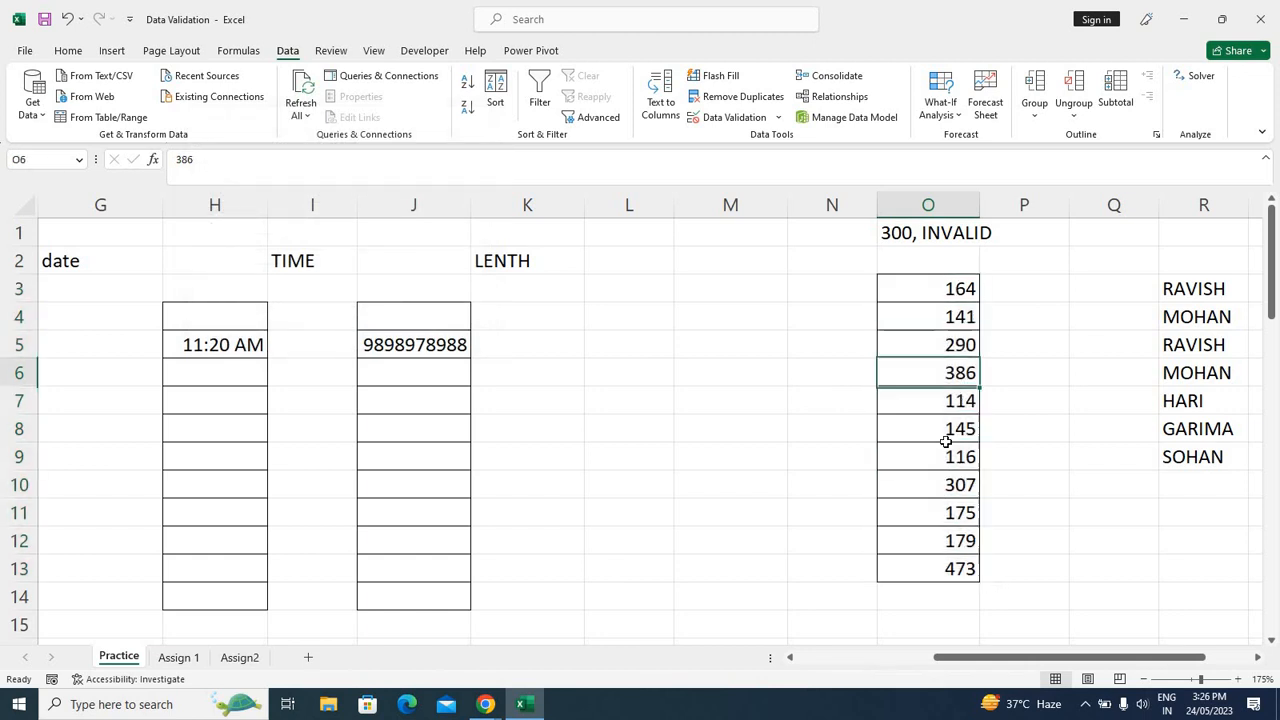
key(Down)
key(Down)
key(Down)
key(Down)
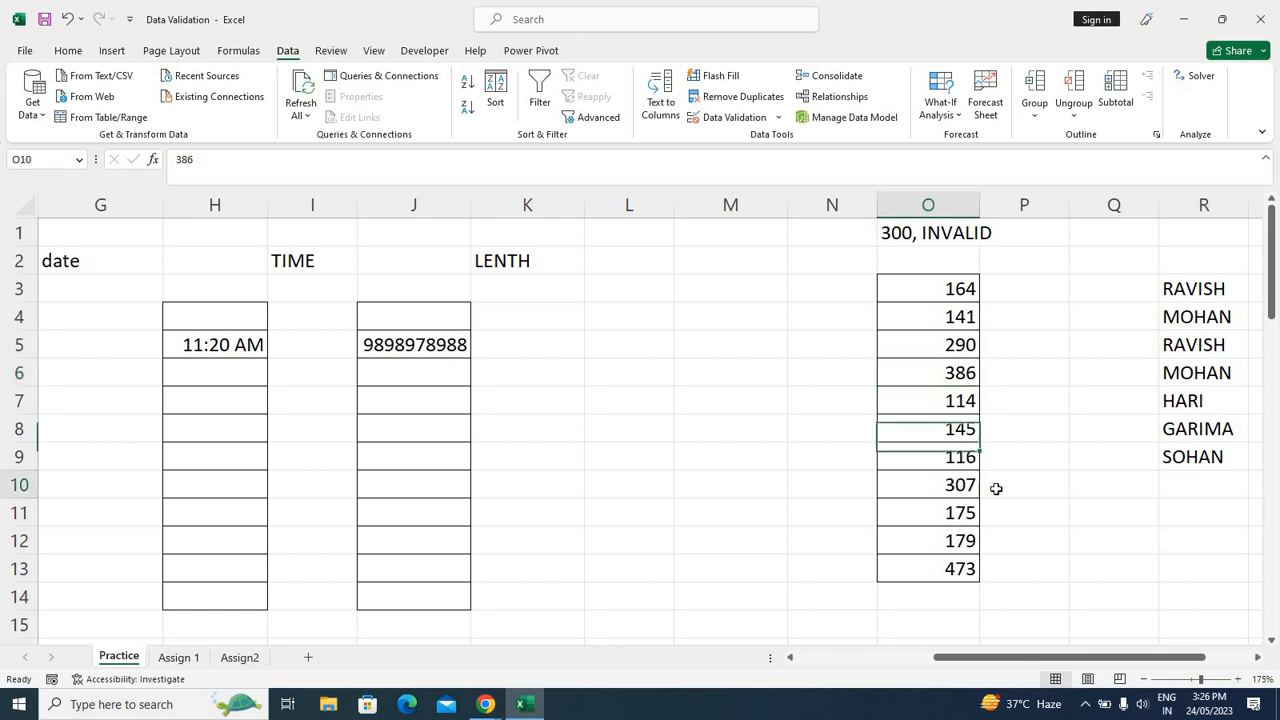
click(957, 568)
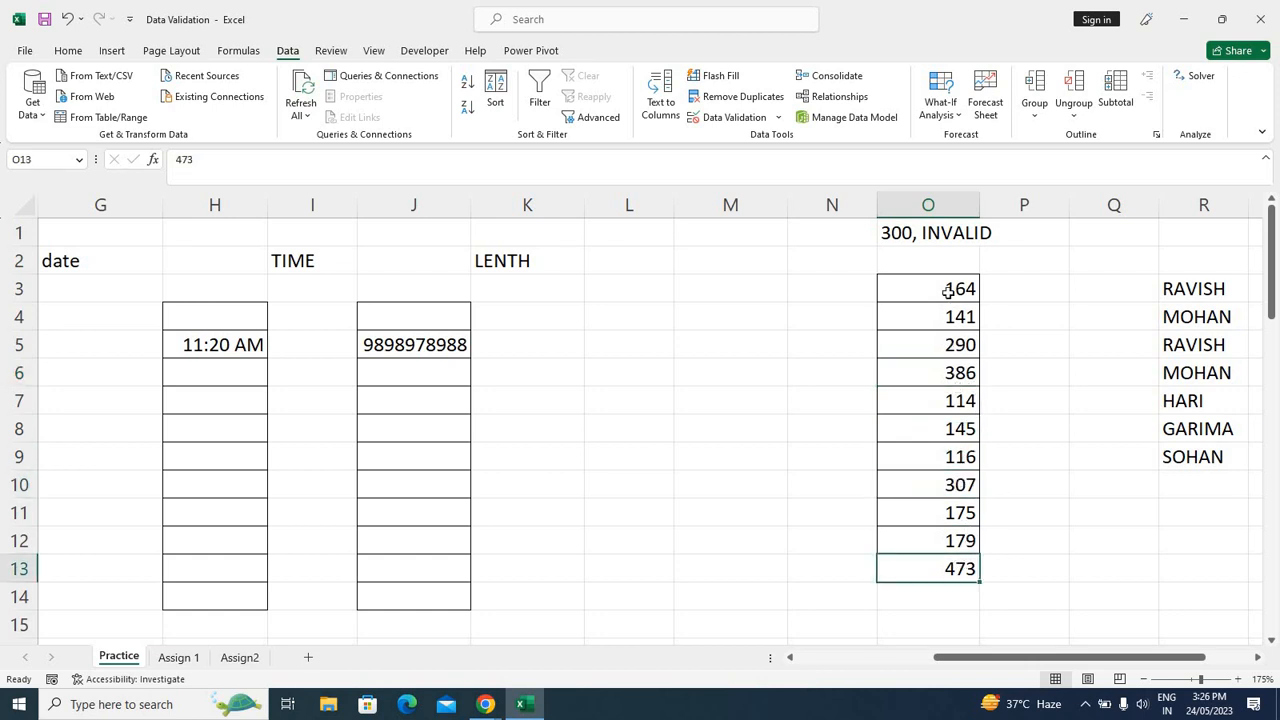
Circle the invalid data on the sheet with O3:O13 selected
drag(951, 289, 940, 568)
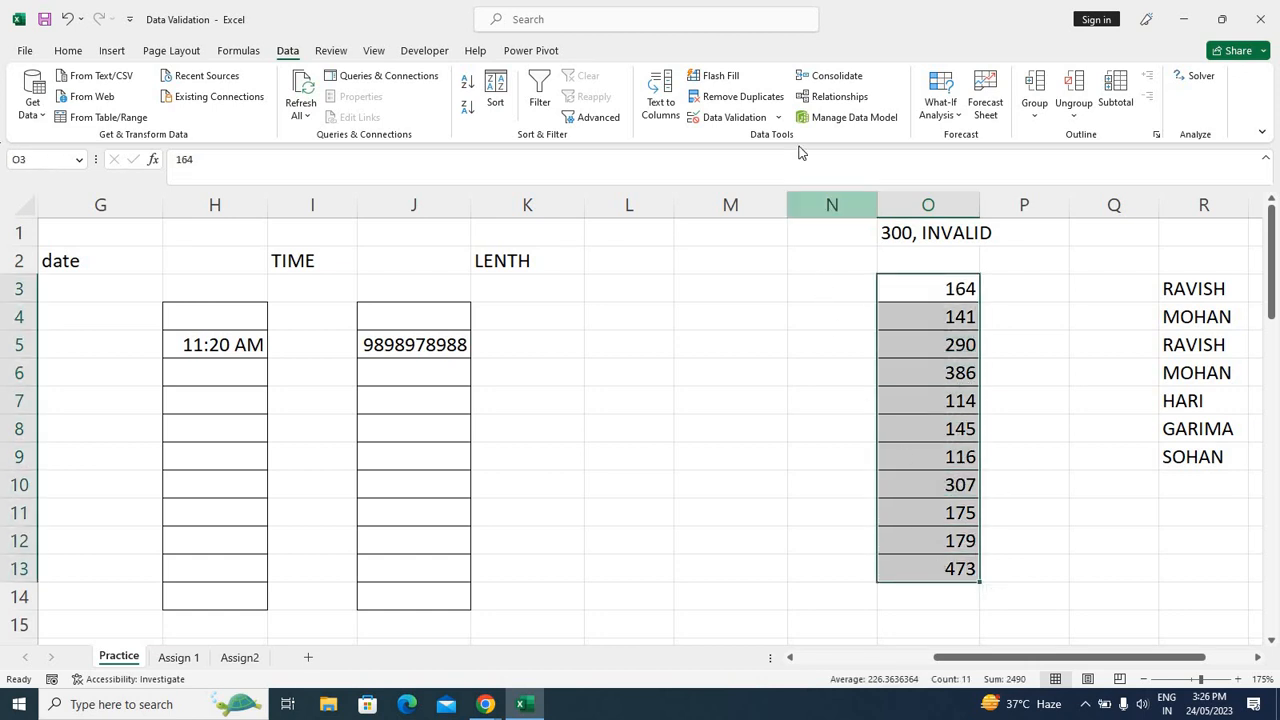
click(780, 118)
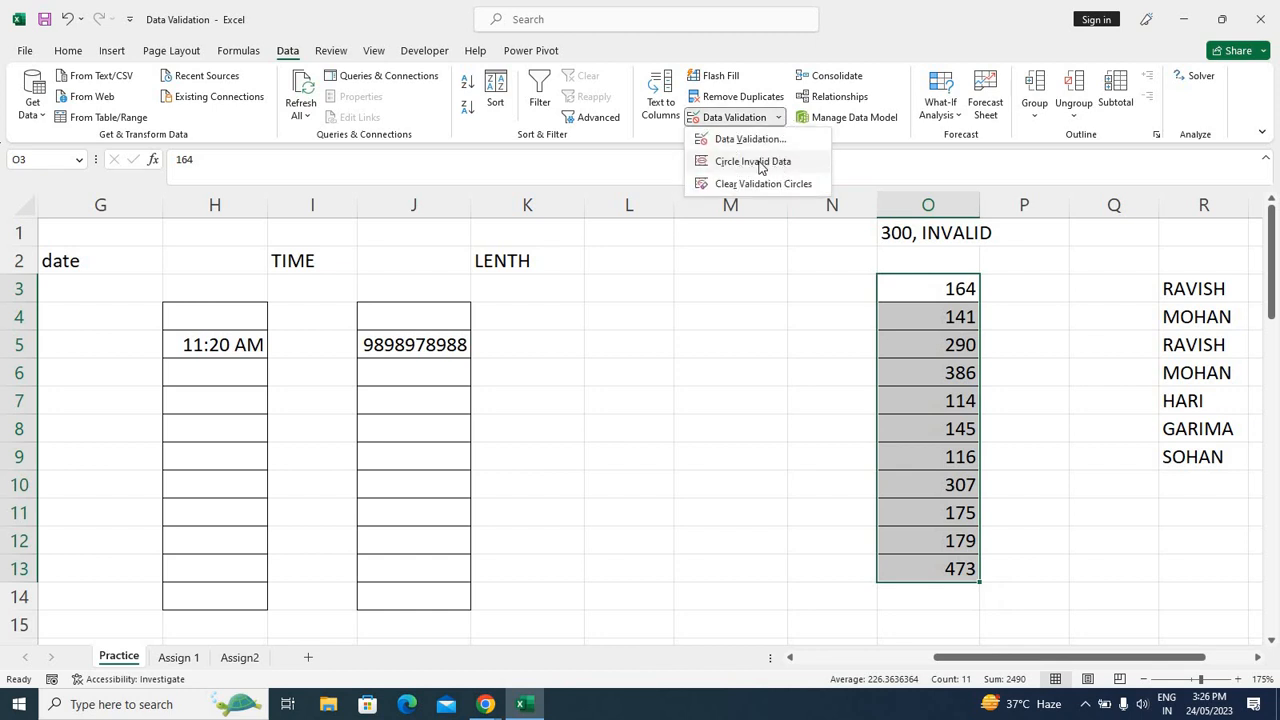
click(760, 163)
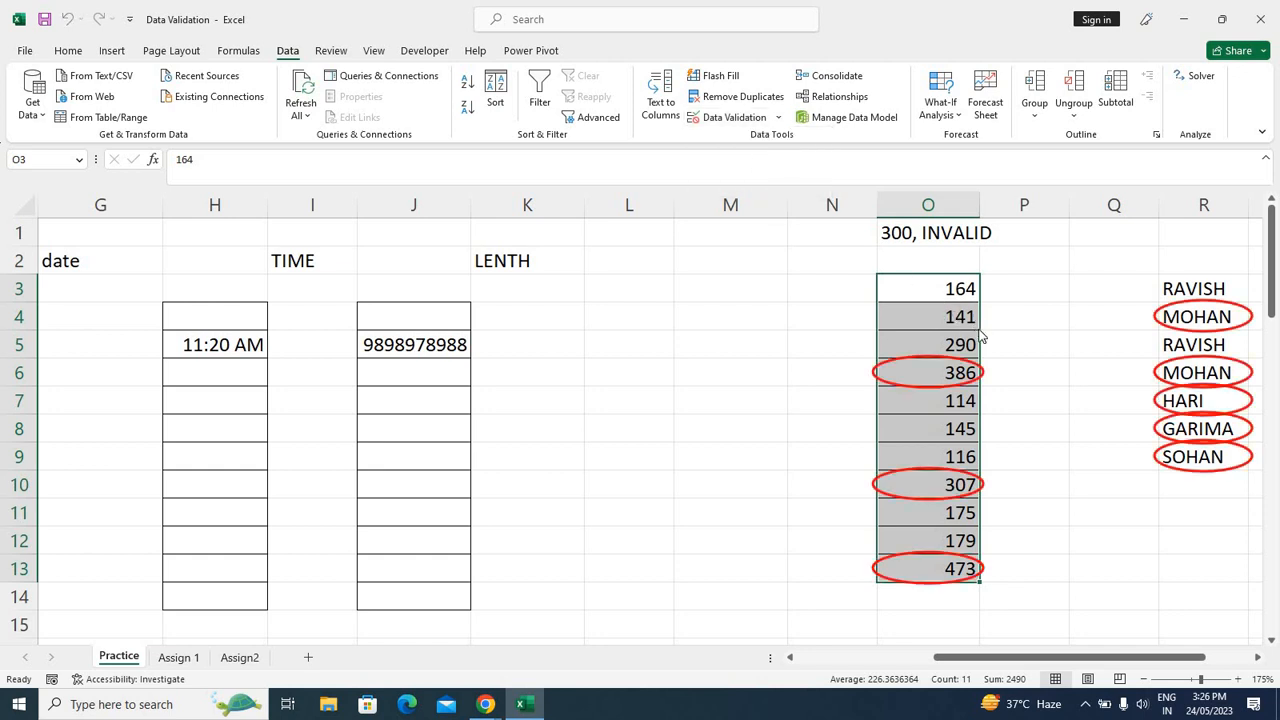
click(1040, 320)
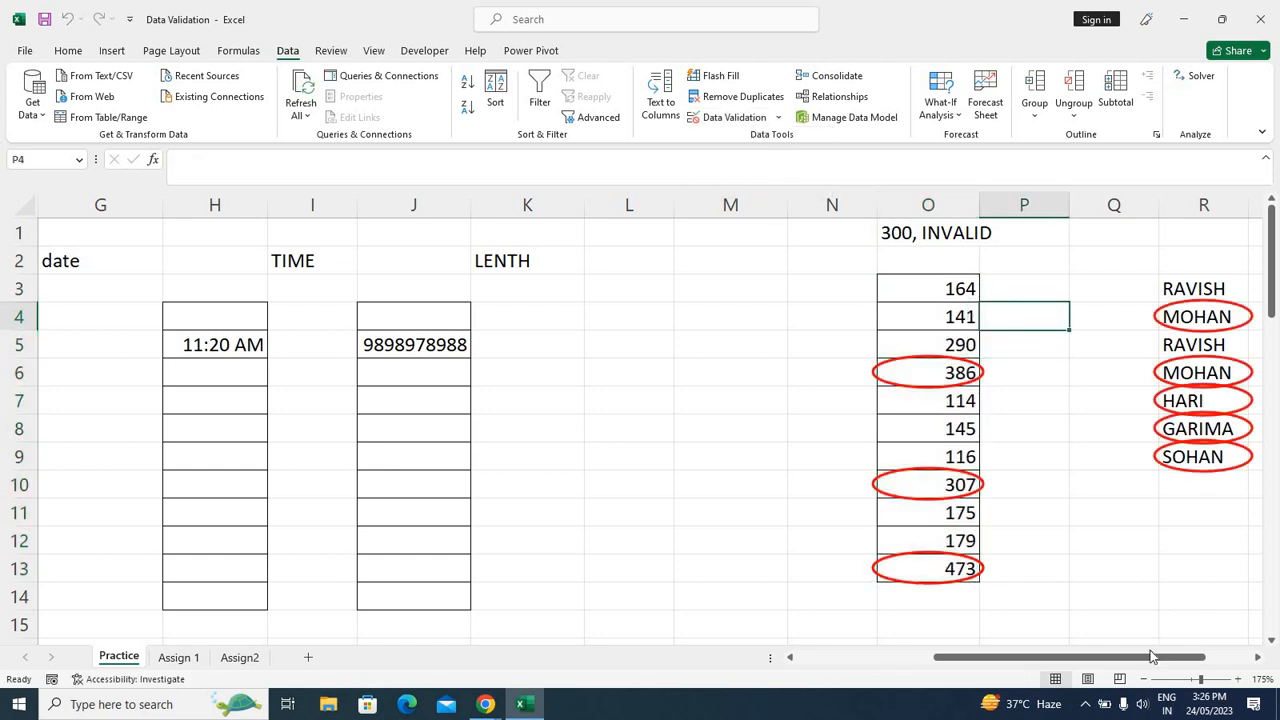
Clear the custom validation rule from the names in R3:R9
drag(1151, 657, 1223, 657)
drag(987, 290, 975, 462)
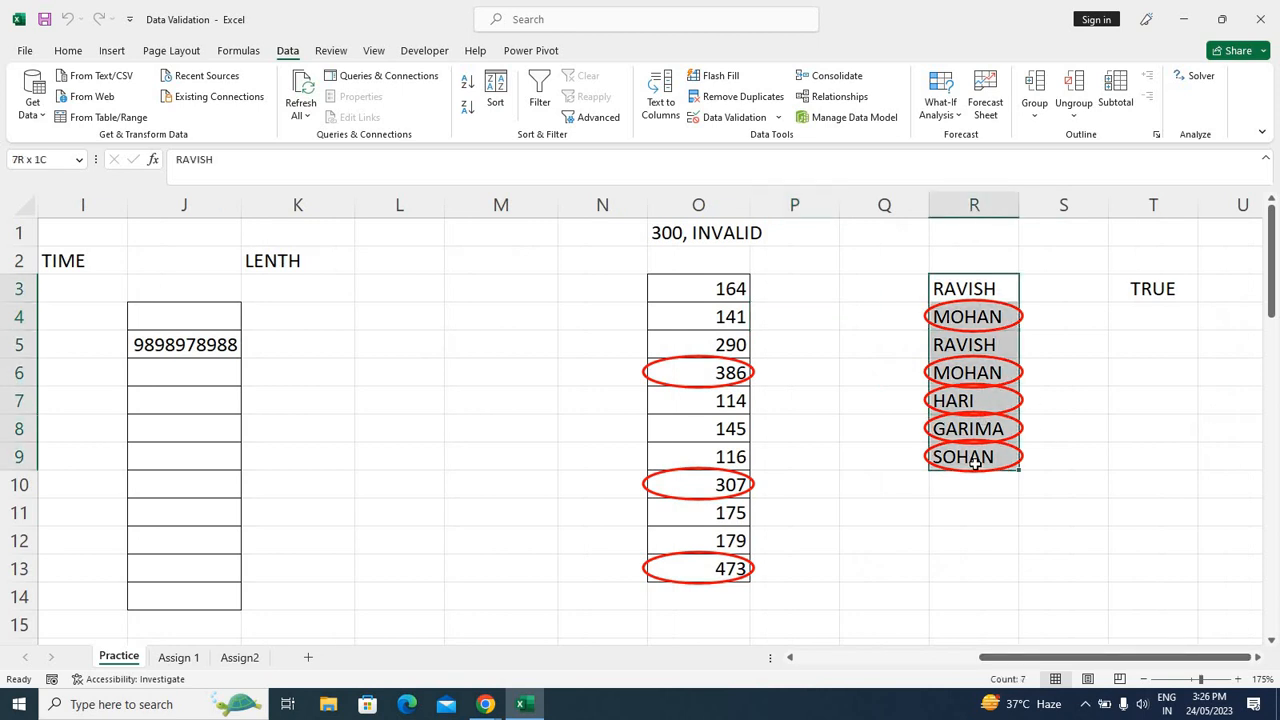
click(749, 127)
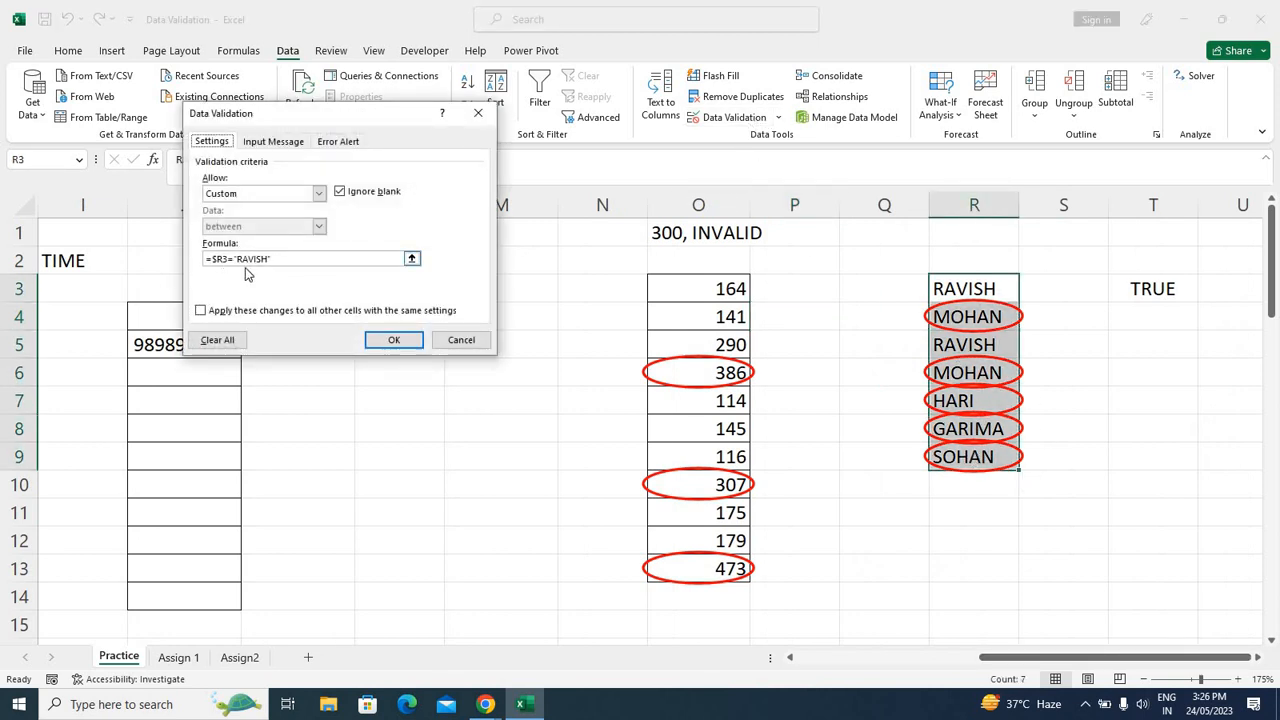
click(217, 340)
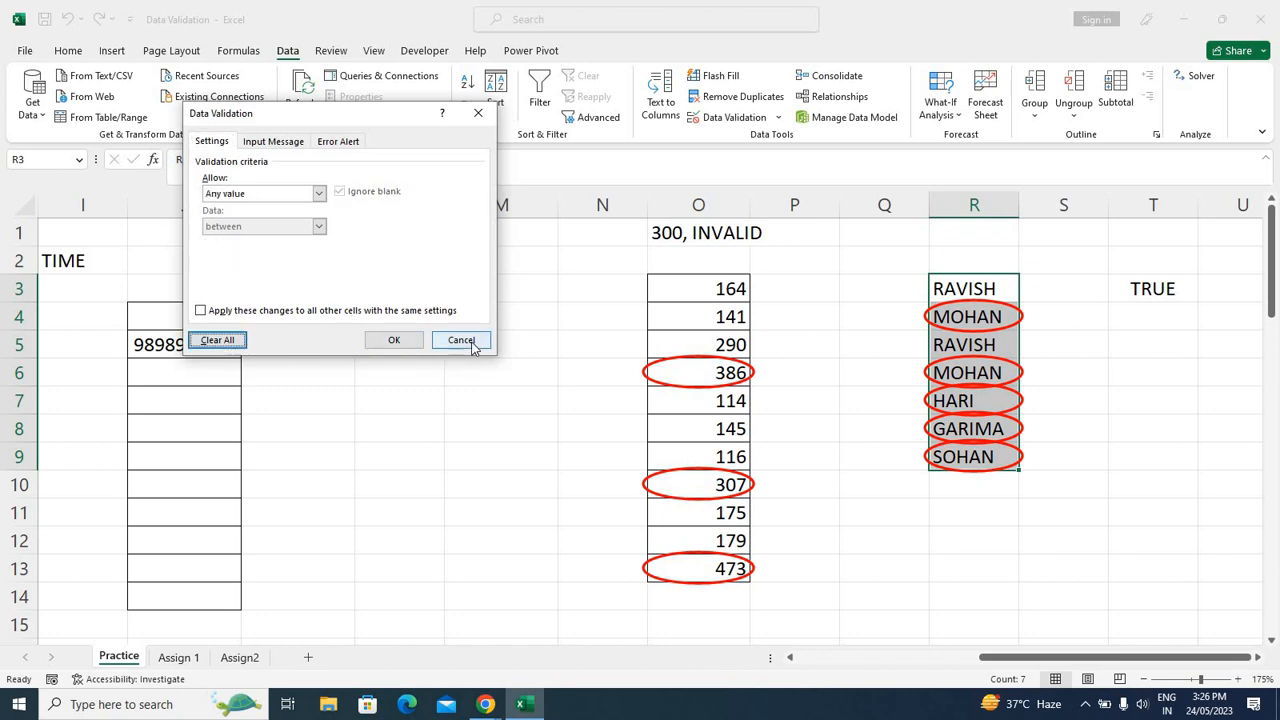
click(398, 340)
click(1160, 470)
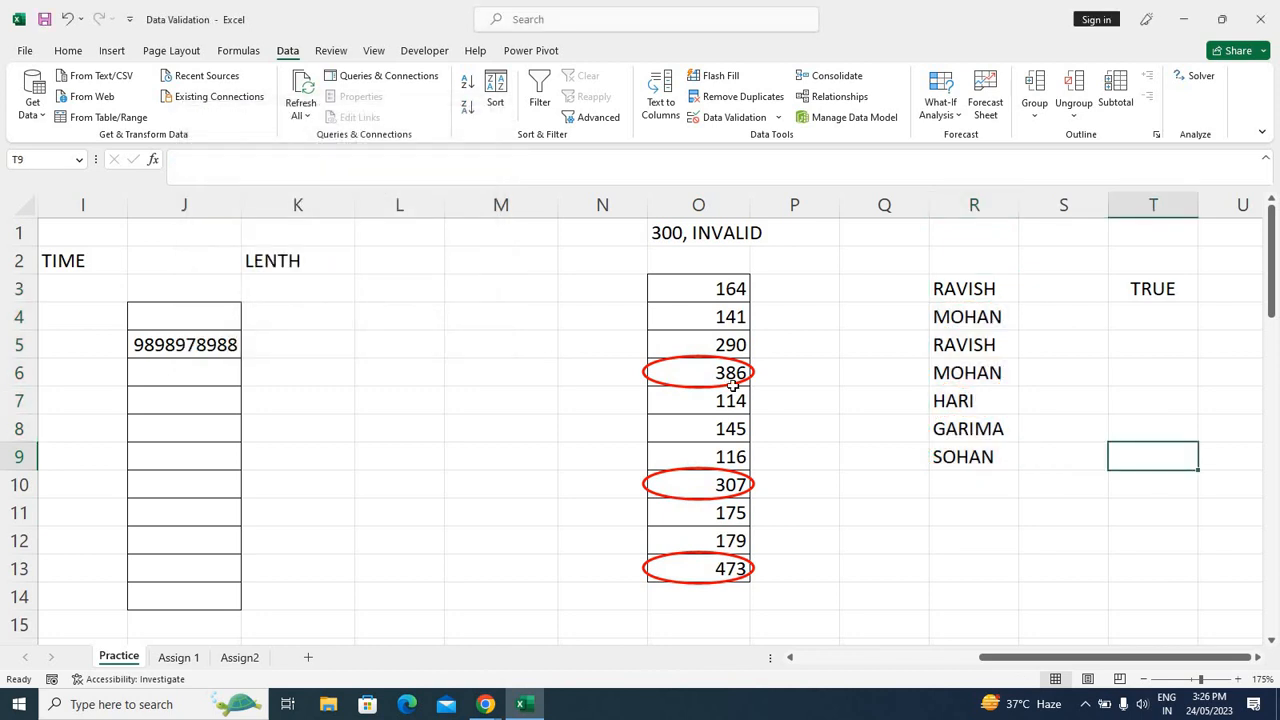
Review the validation rule set on O3:O13 and the commands for circling invalid data and clearing circles
drag(717, 286, 705, 567)
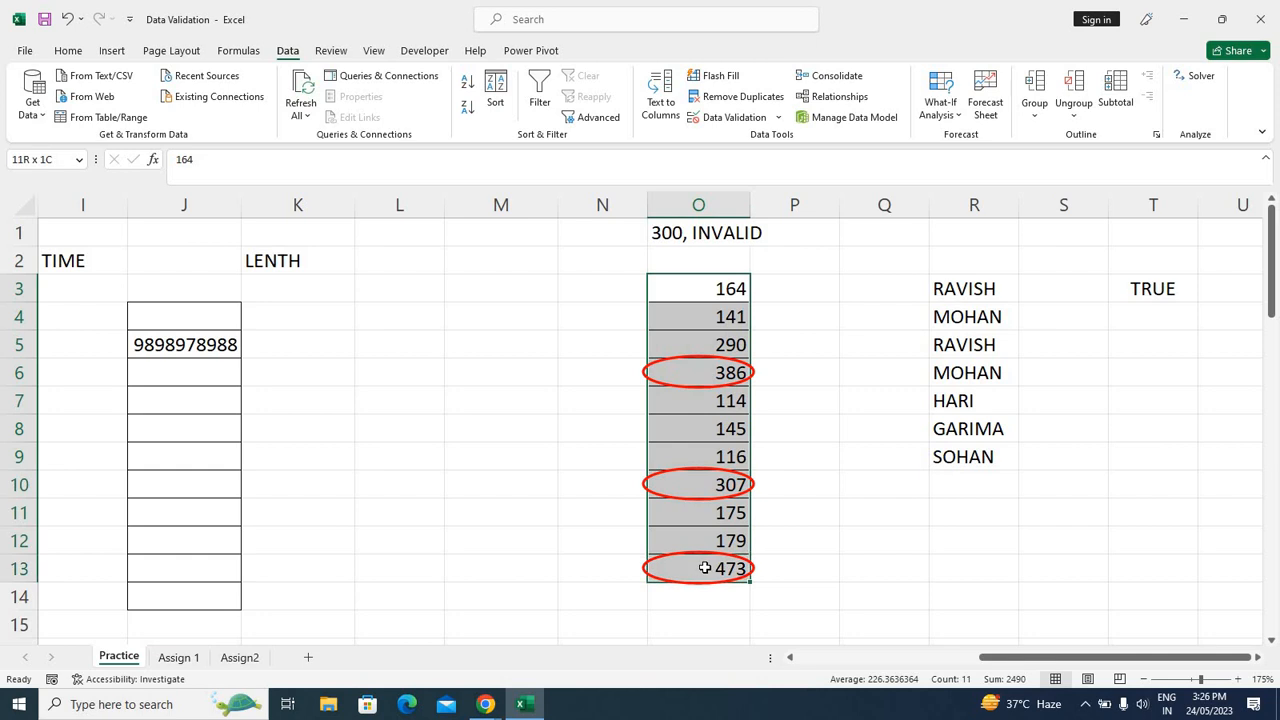
click(738, 118)
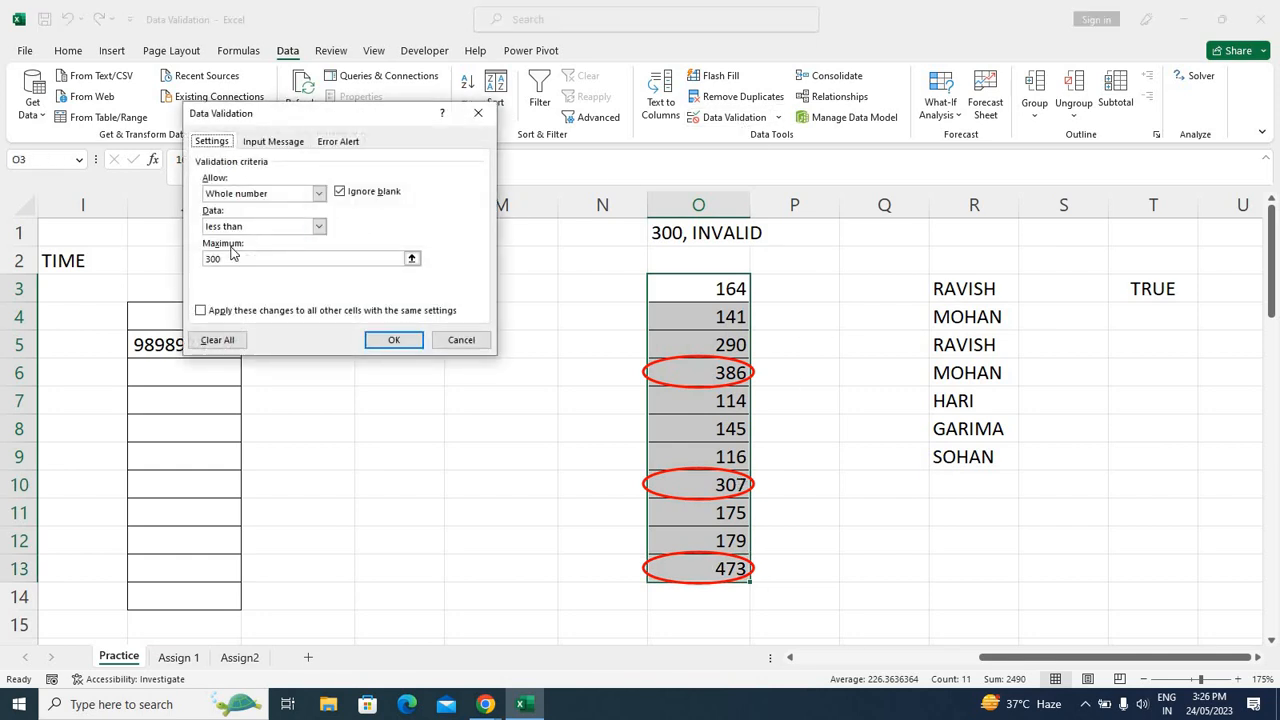
click(393, 339)
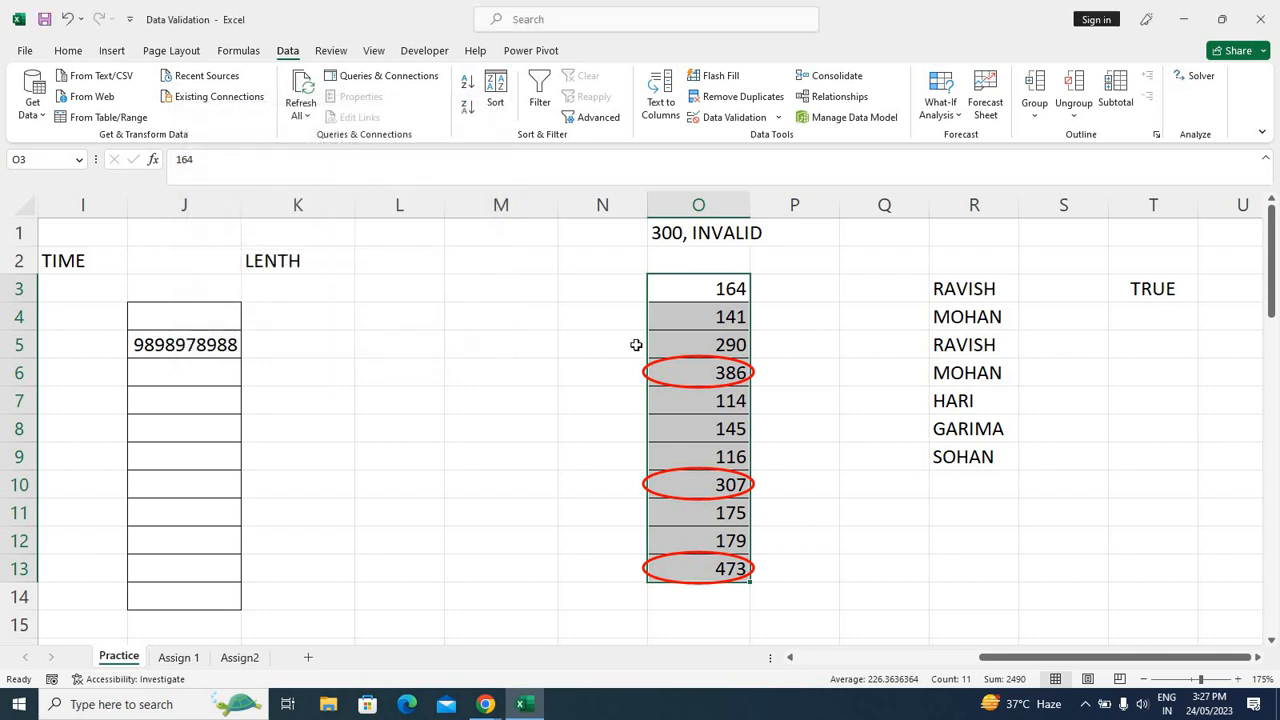
click(777, 119)
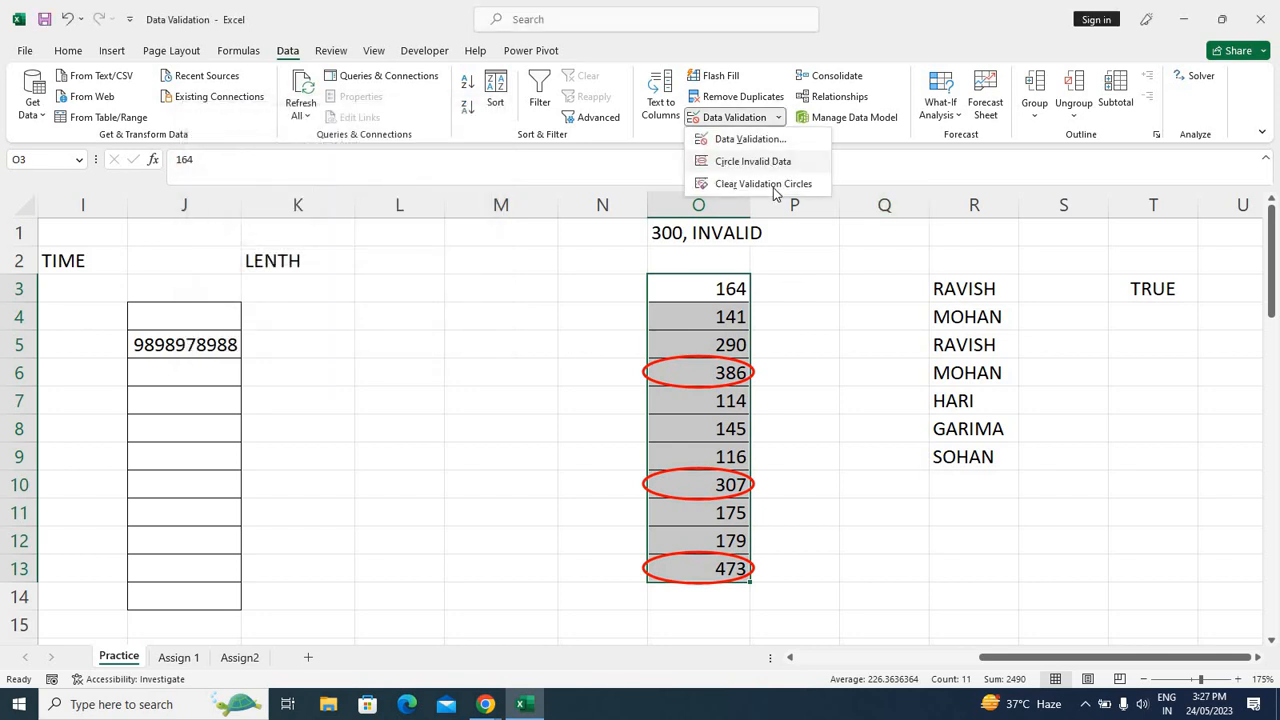
click(812, 400)
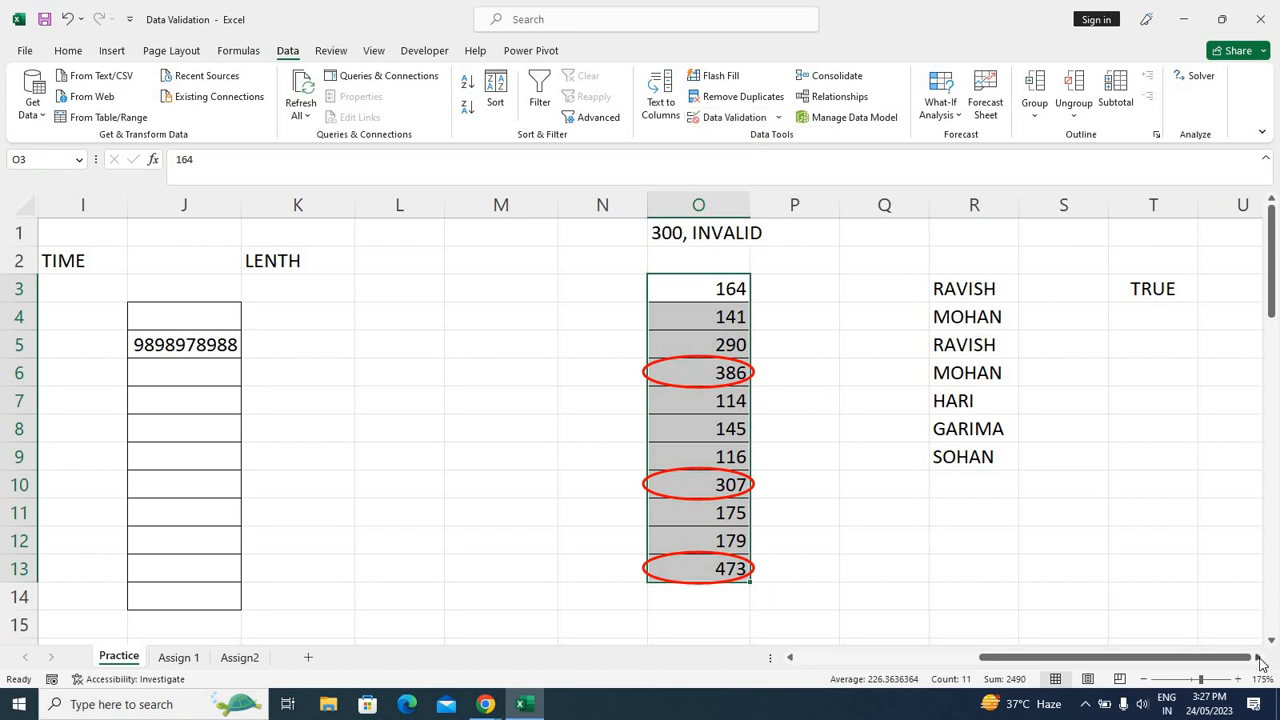
click(1258, 657)
click(1258, 657)
drag(800, 289, 766, 584)
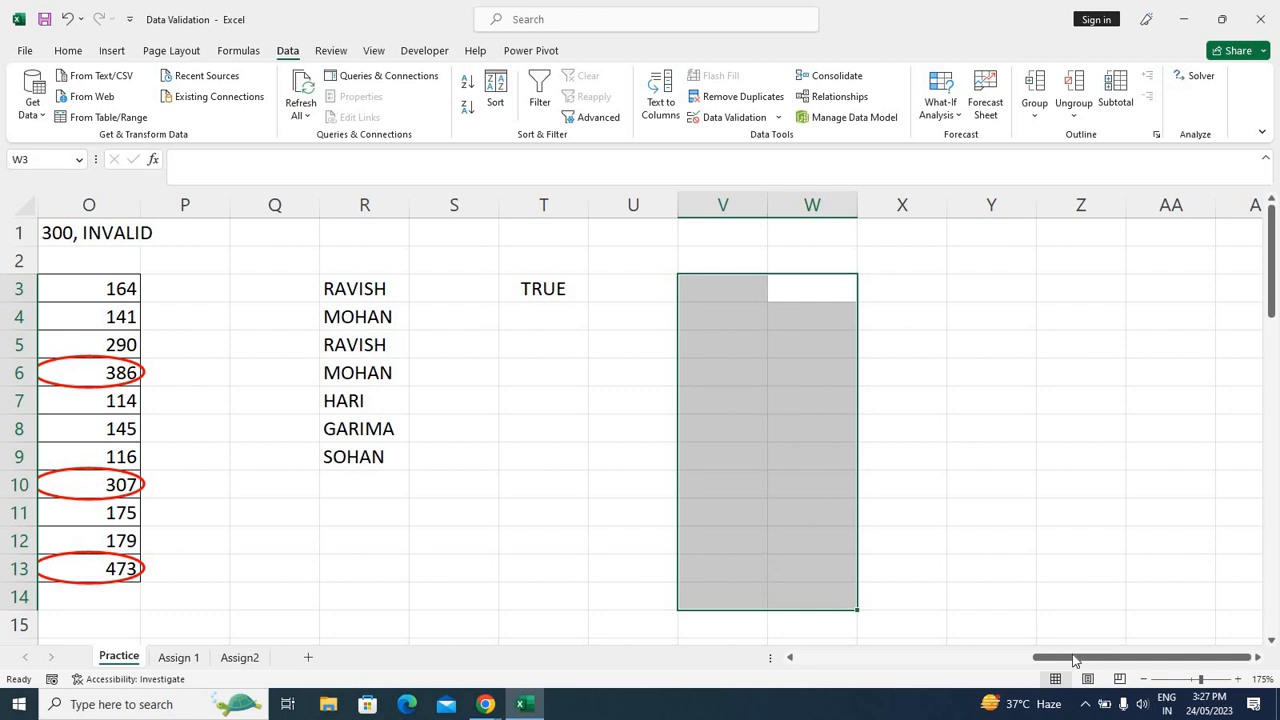
drag(1077, 658, 650, 654)
drag(185, 346, 173, 565)
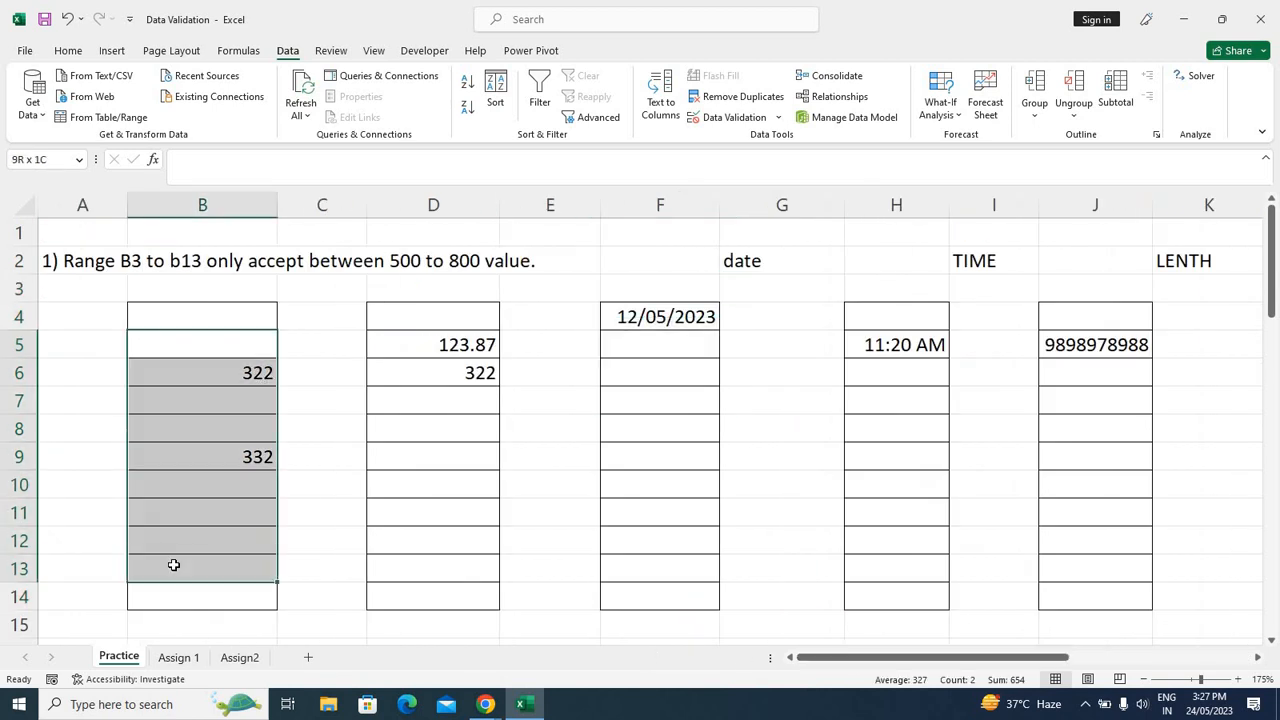
drag(400, 342, 411, 594)
drag(260, 350, 237, 600)
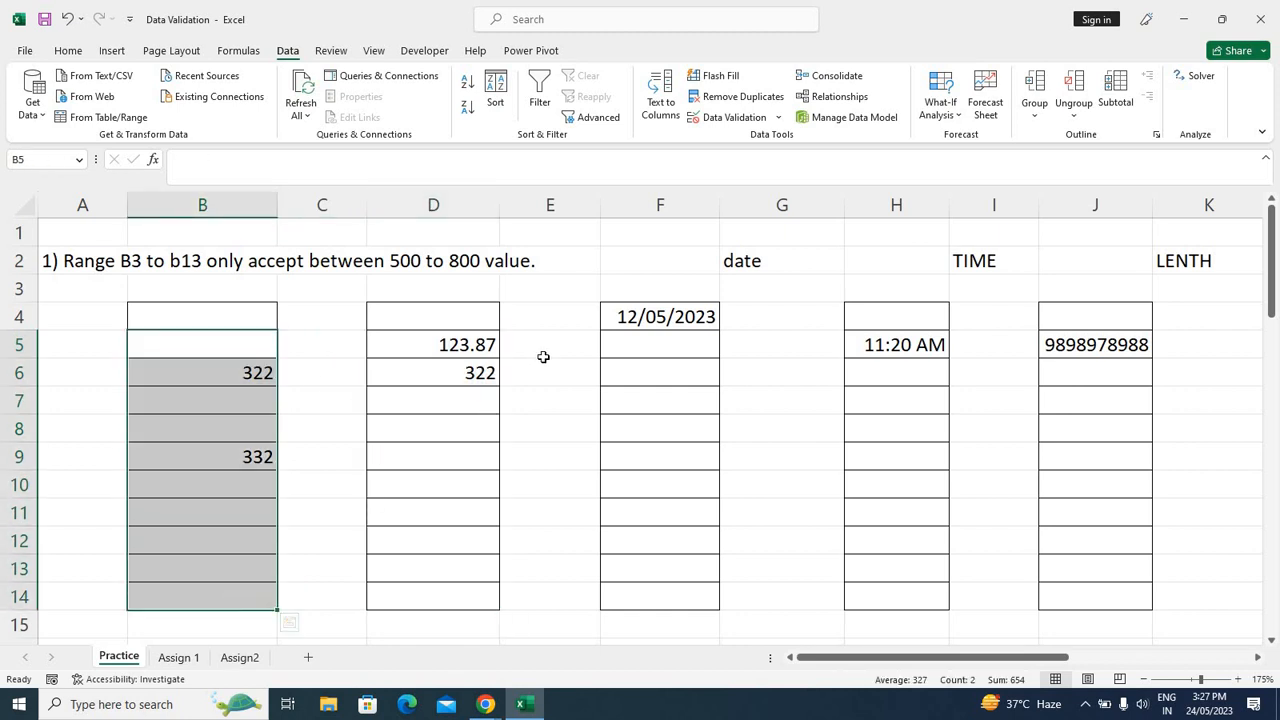
Clear the validation rule from the numbers in O3:O13
drag(614, 316, 614, 563)
drag(1050, 657, 1252, 648)
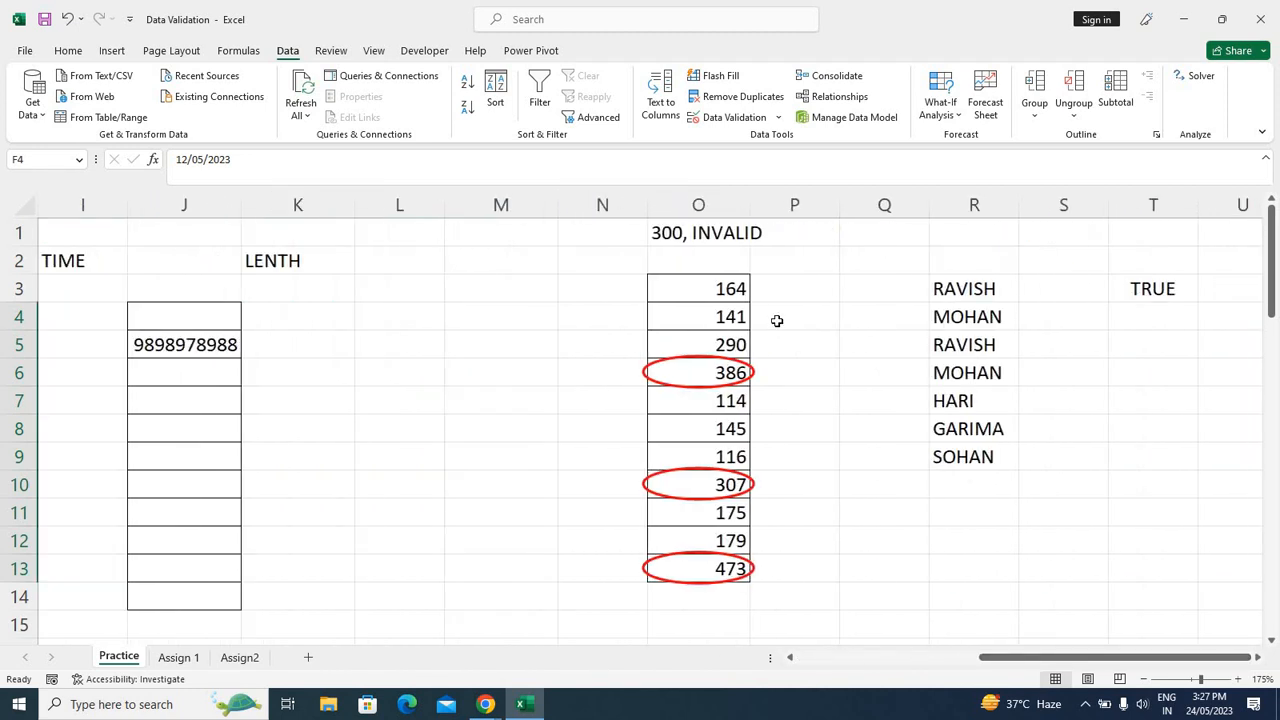
drag(728, 290, 704, 574)
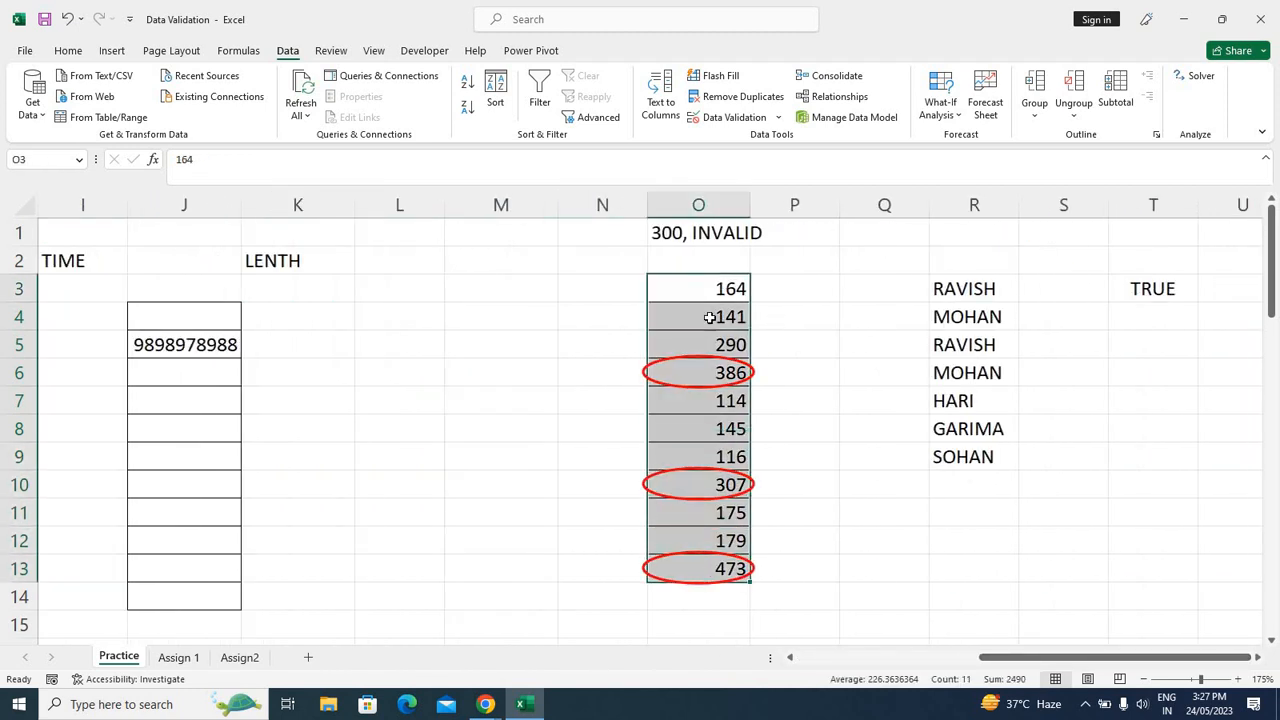
click(735, 117)
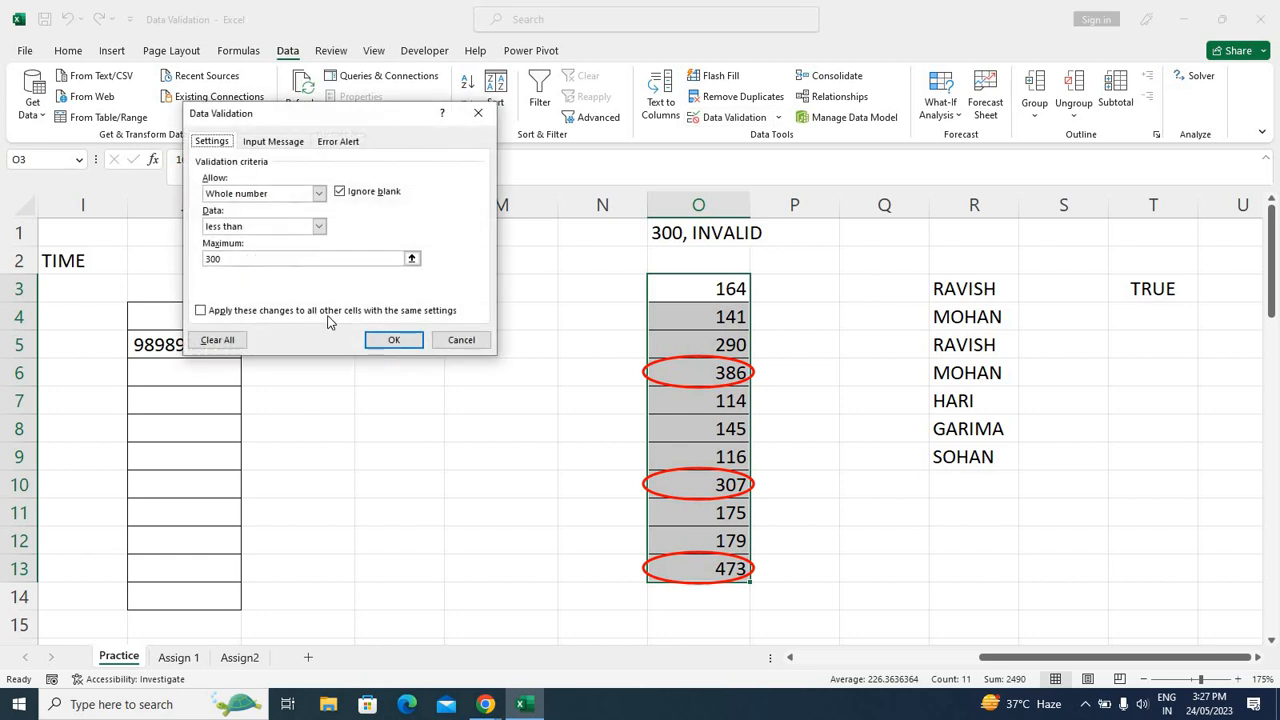
click(217, 340)
click(394, 340)
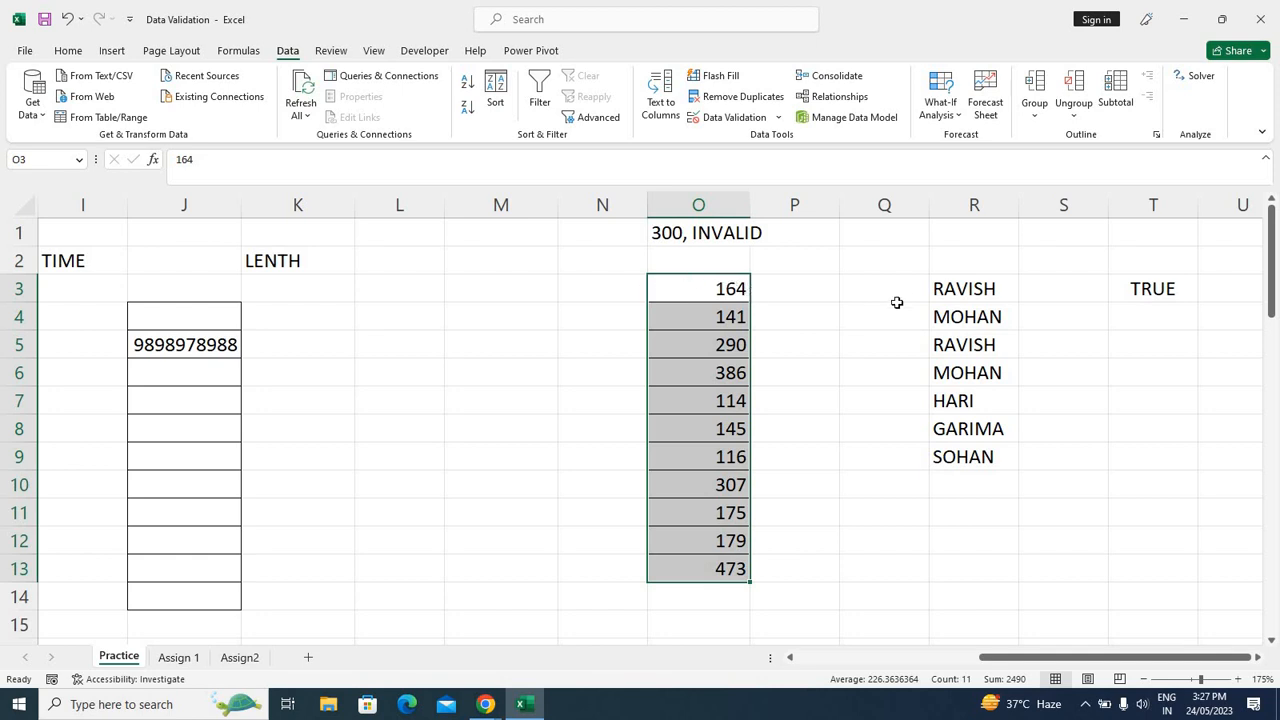
Restrict O3:O13 to whole numbers less than 300 and circle the invalid data in the range
click(871, 325)
drag(710, 290, 714, 566)
click(736, 119)
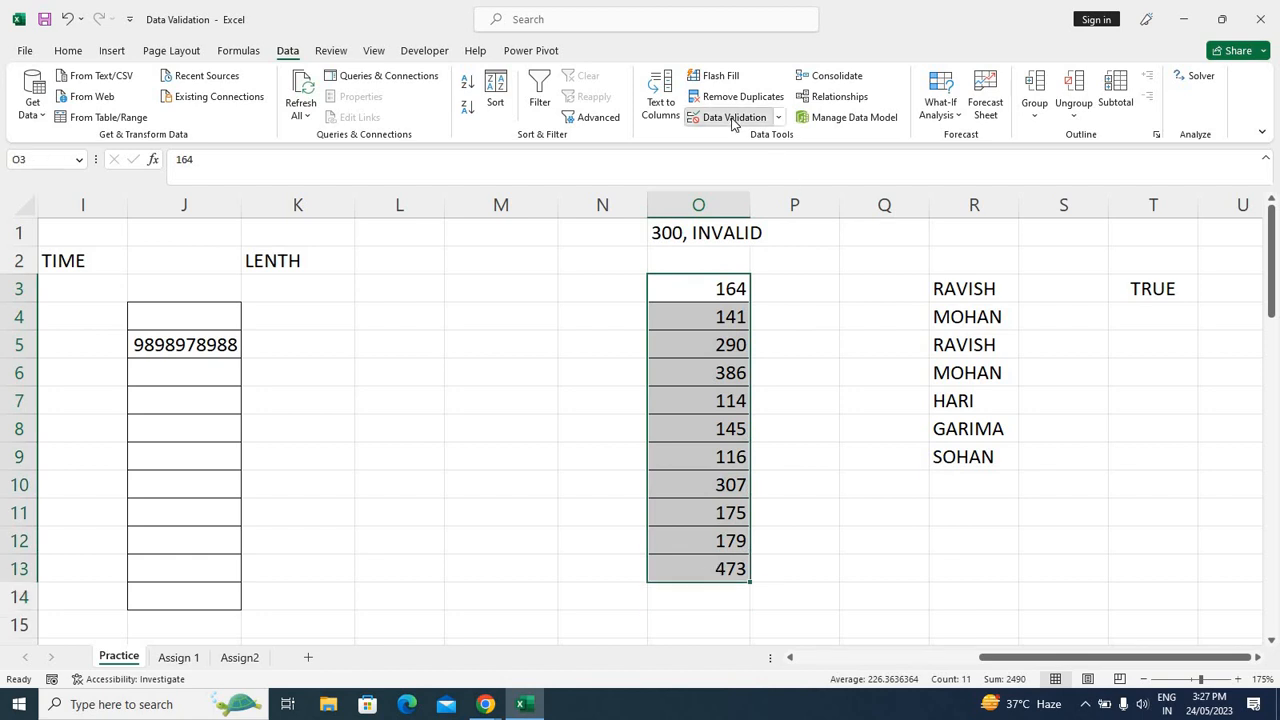
click(285, 198)
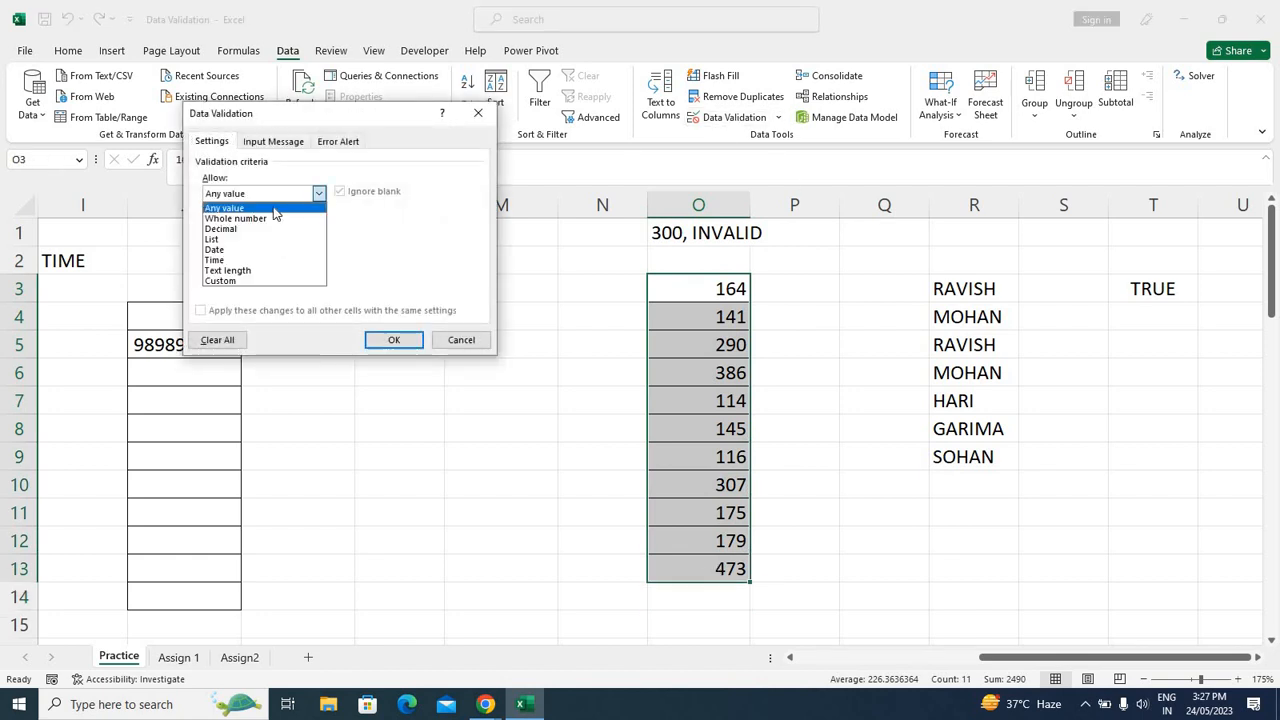
click(276, 212)
click(256, 228)
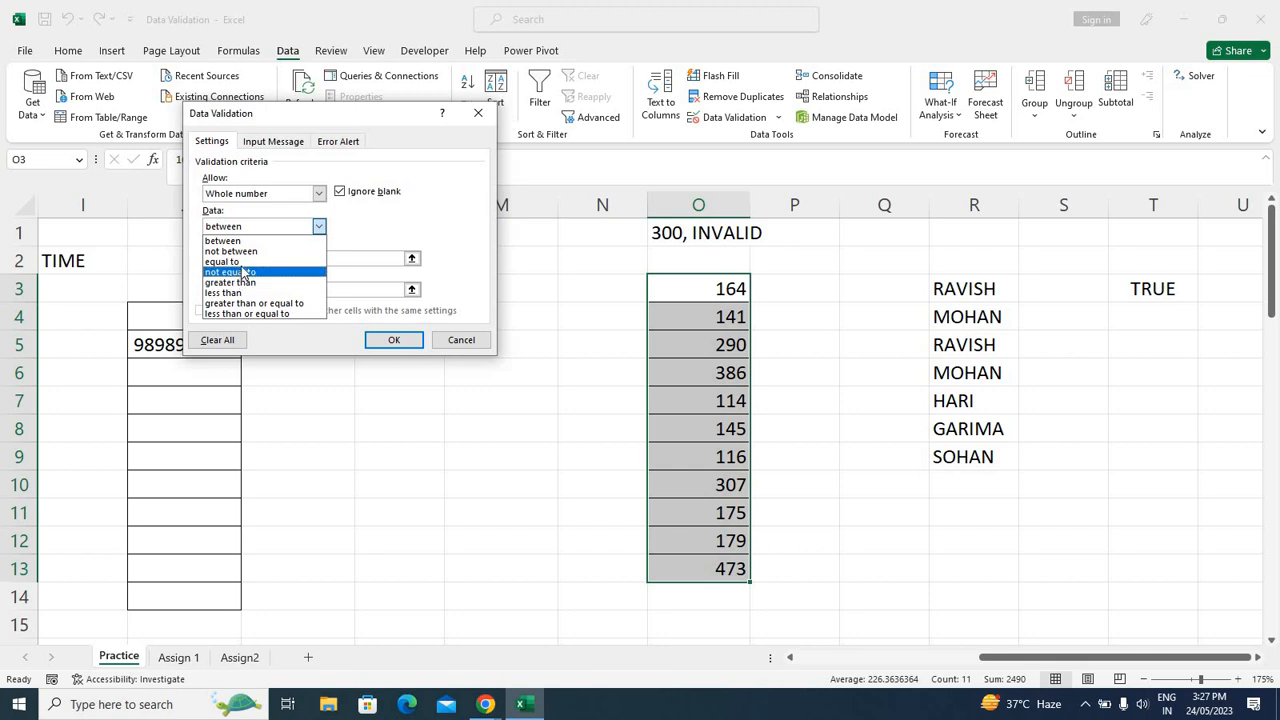
click(265, 292)
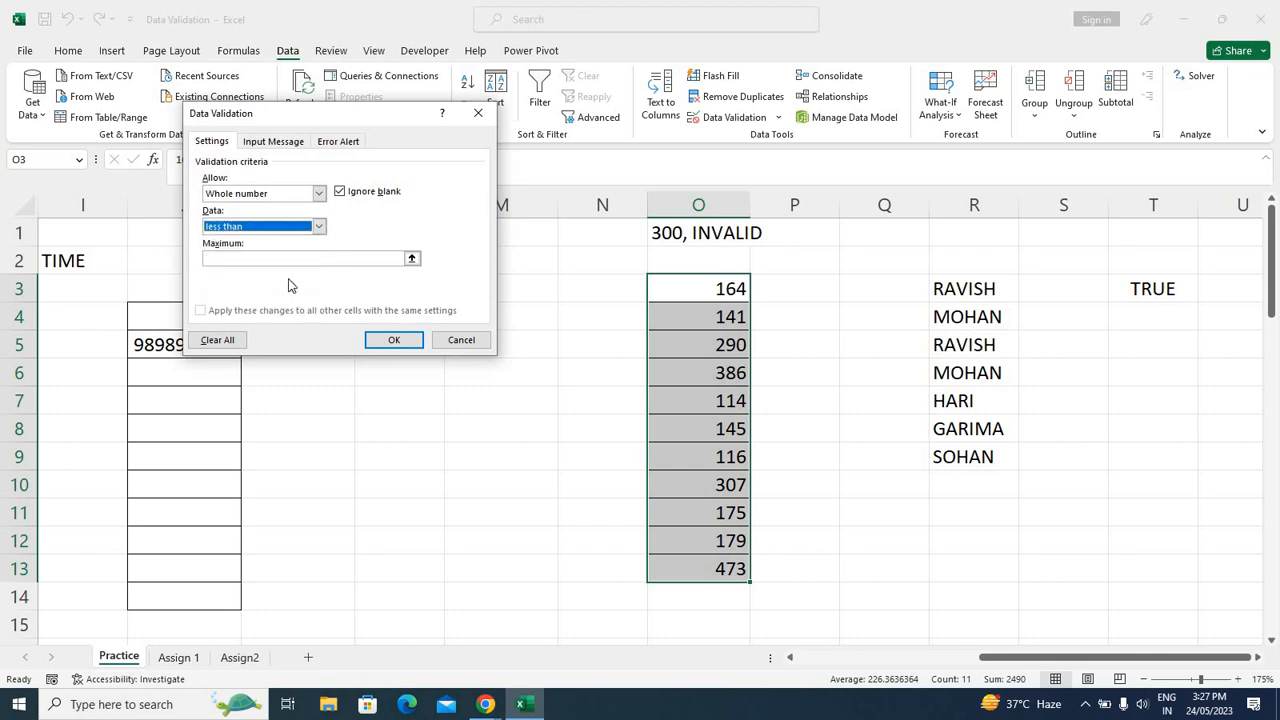
click(290, 259)
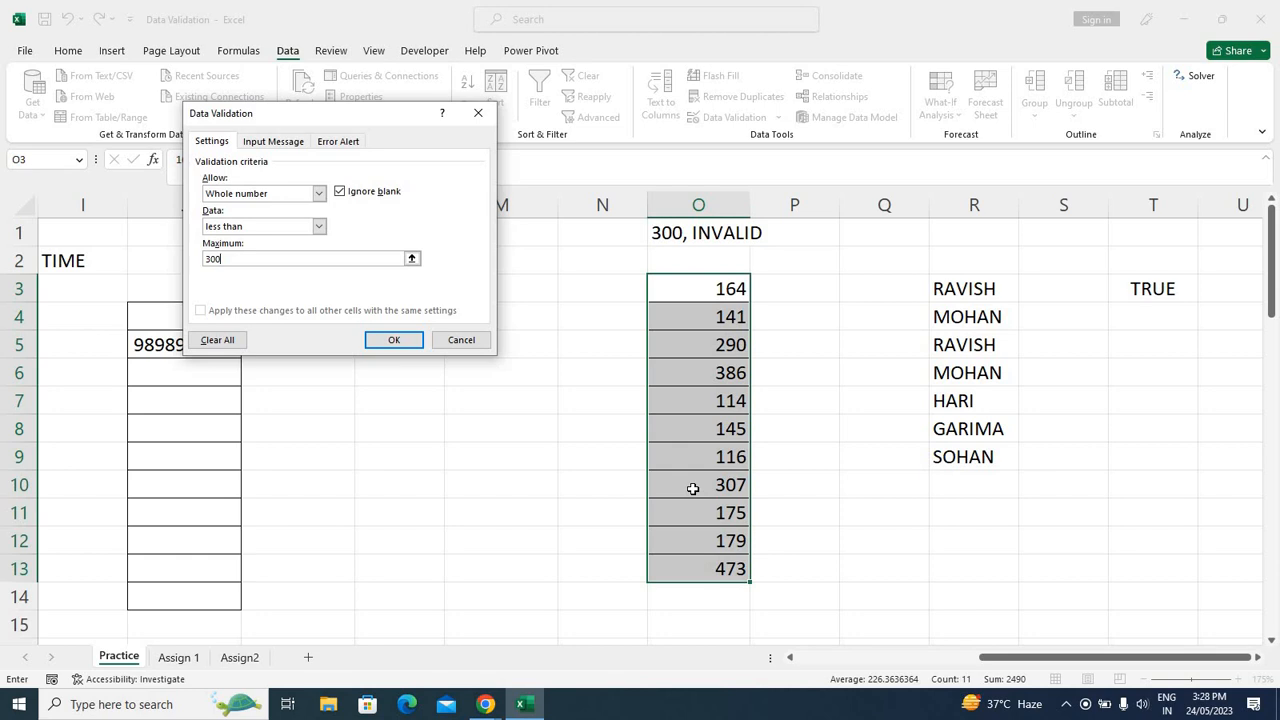
click(392, 340)
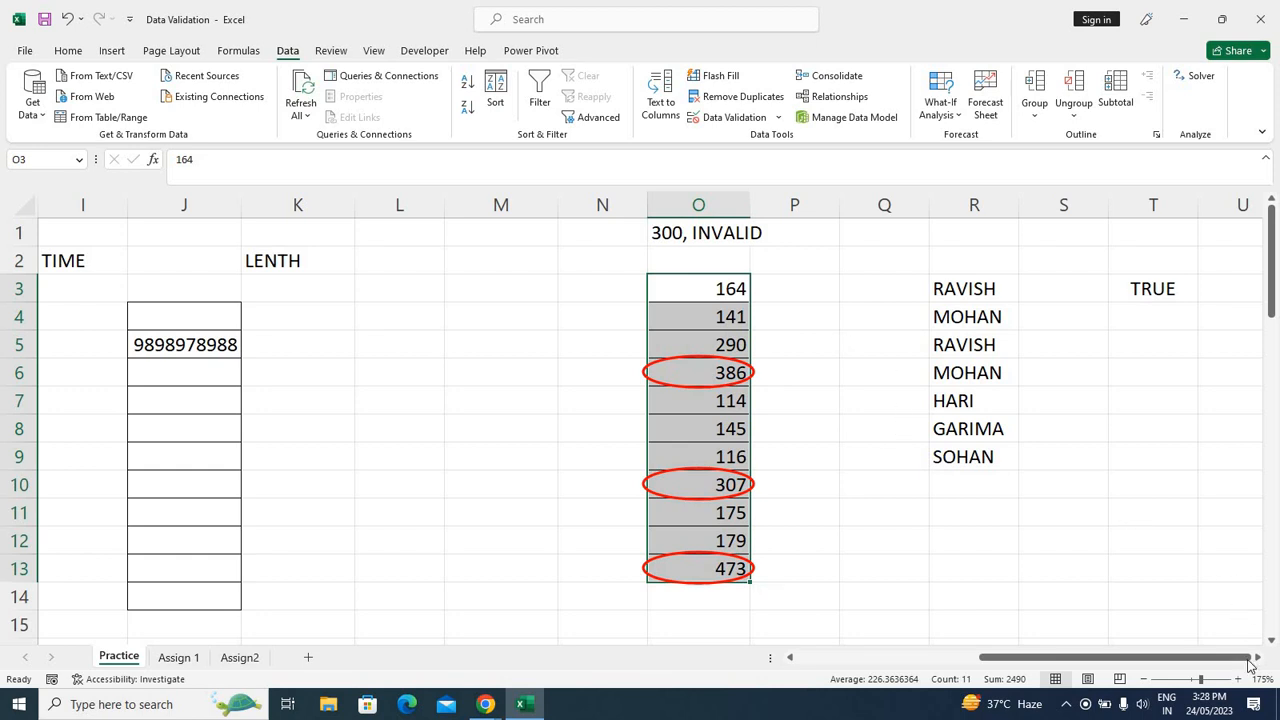
Review the whole-number rule and the error alert styles for B4:B14, keeping the Stop style
drag(1110, 667, 520, 523)
drag(238, 316, 194, 591)
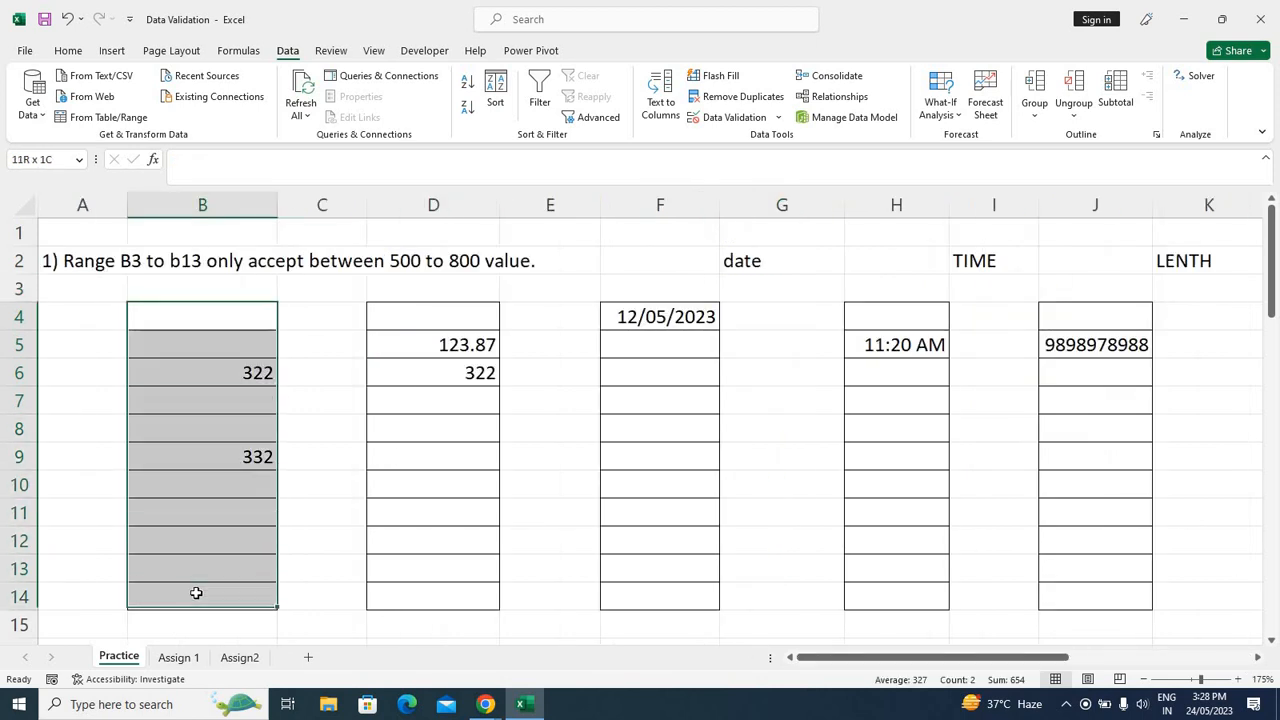
click(714, 120)
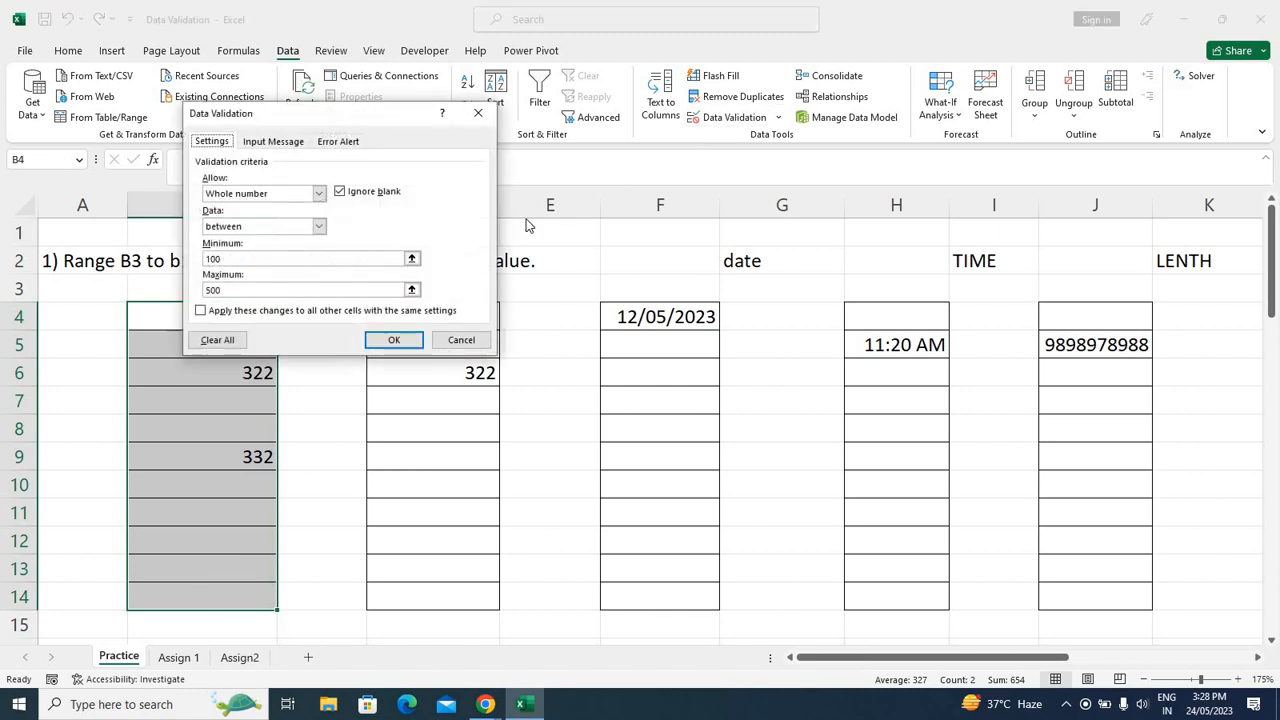
click(245, 194)
click(245, 194)
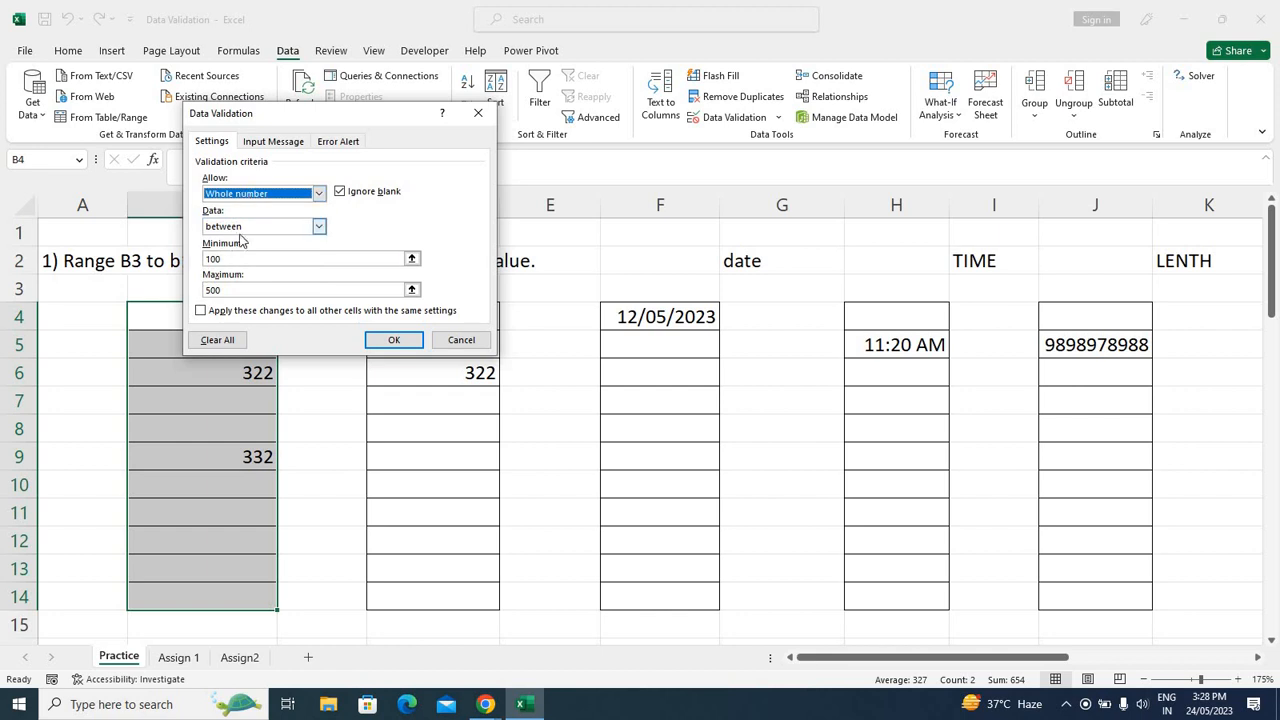
click(333, 143)
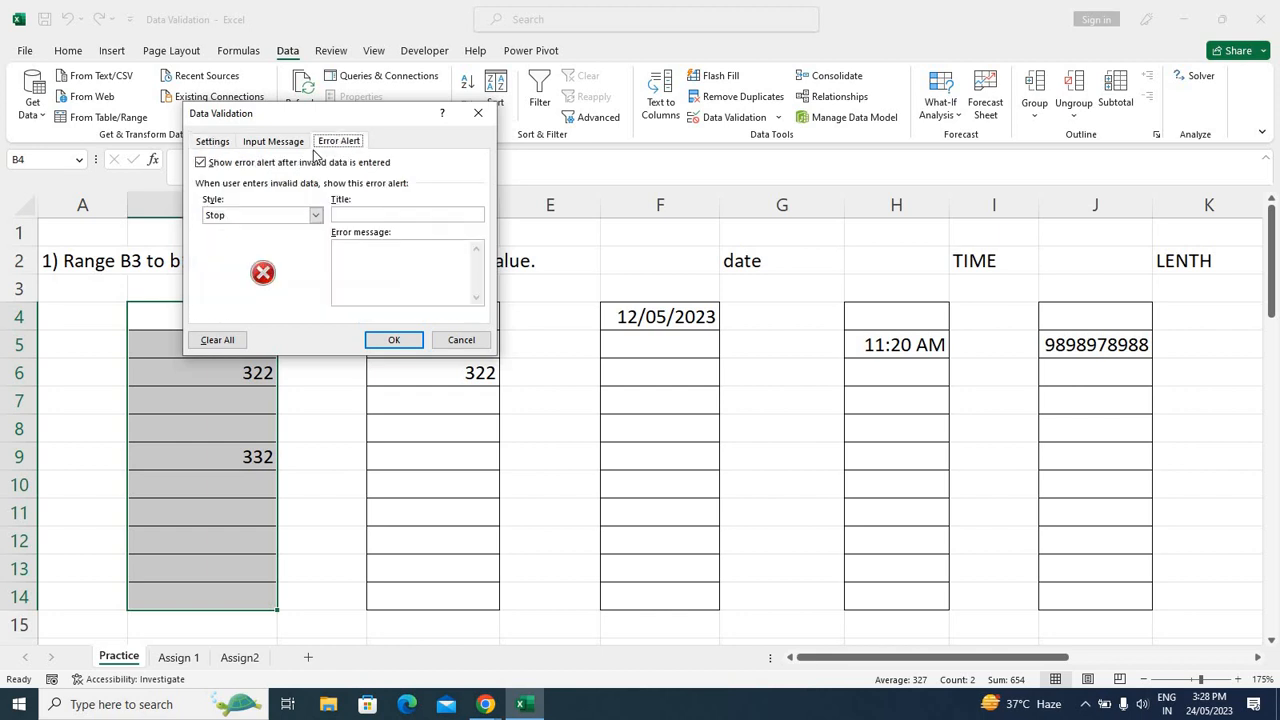
click(288, 216)
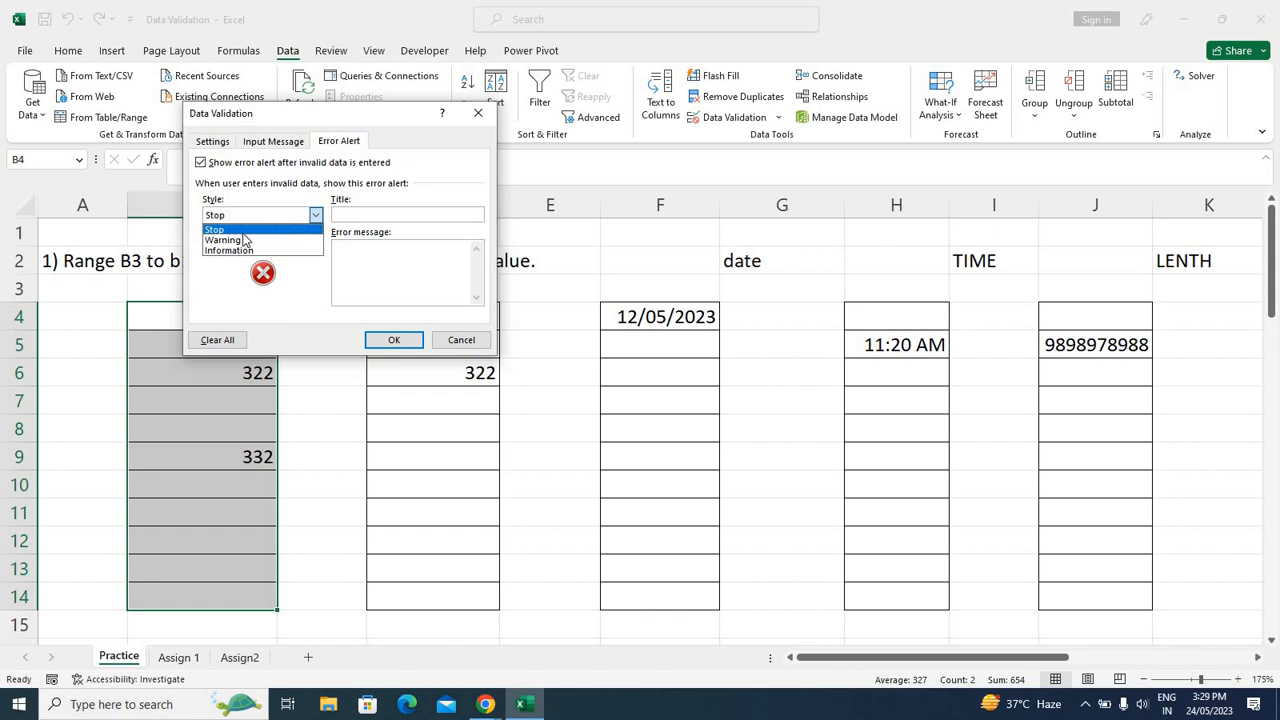
click(400, 345)
click(400, 345)
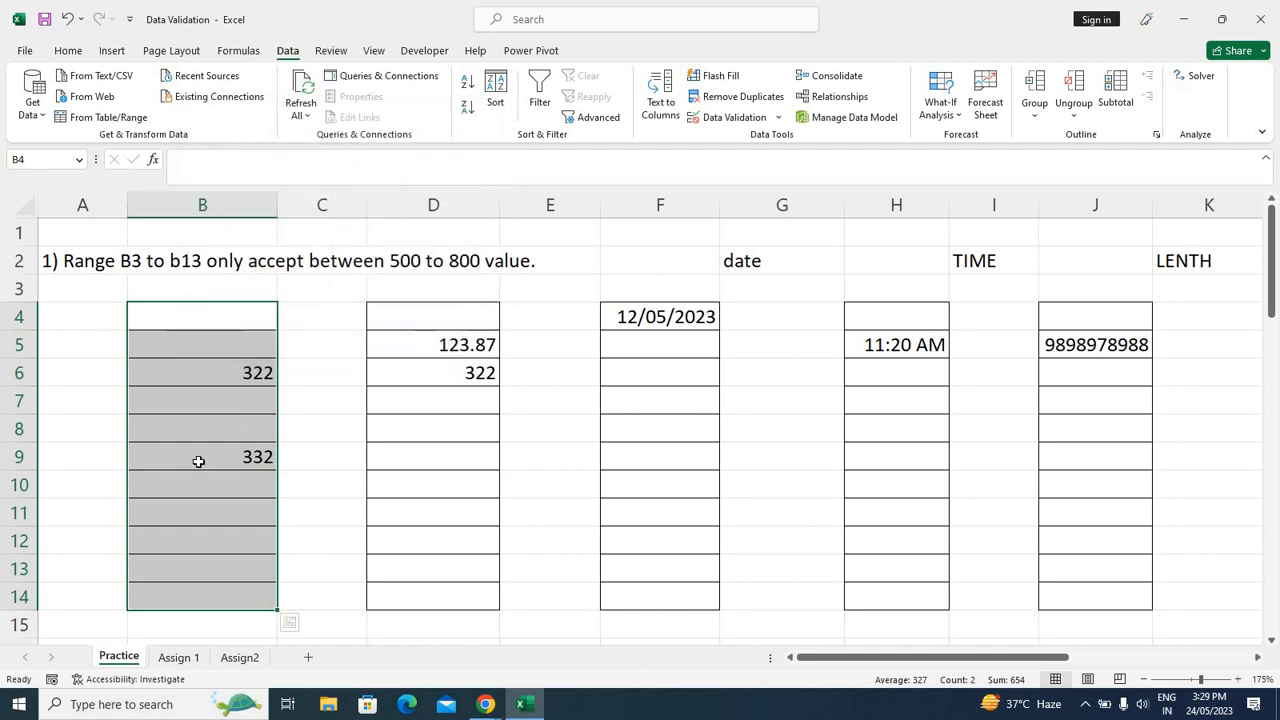
Test the Stop alert by trying to enter 34 in B9, and cancel the entry
click(198, 461)
text(34)
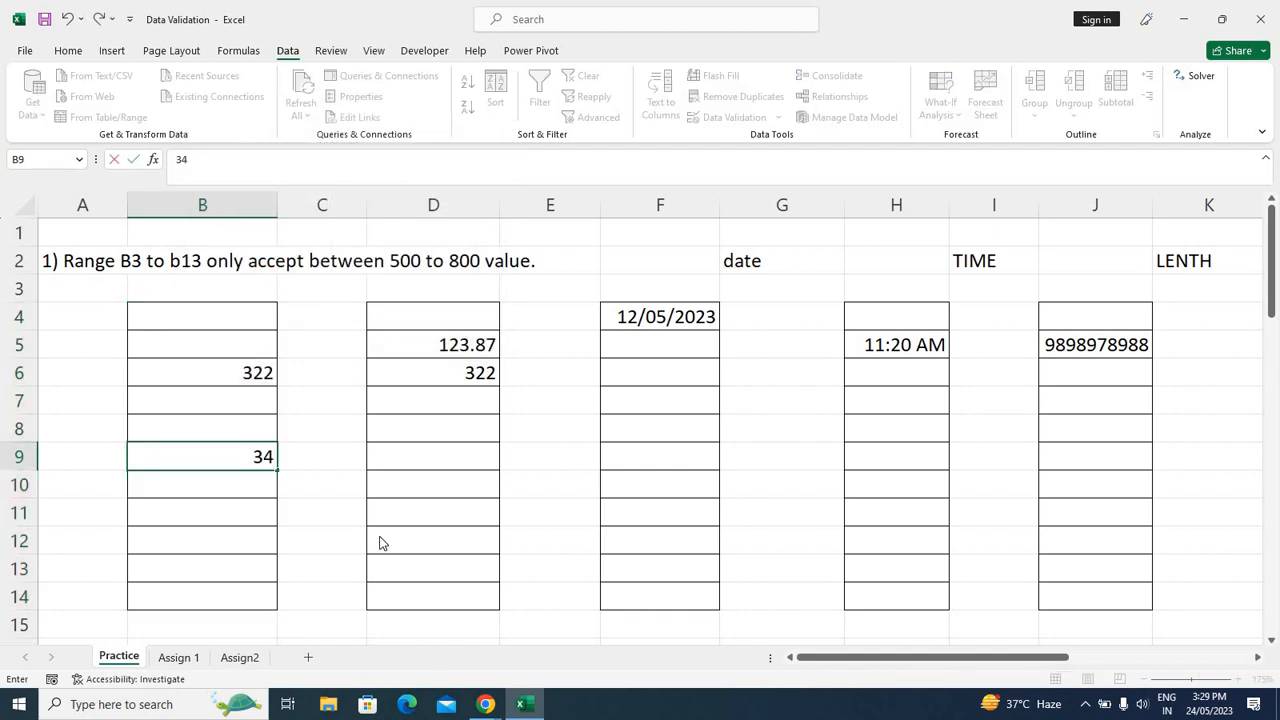
key(Return)
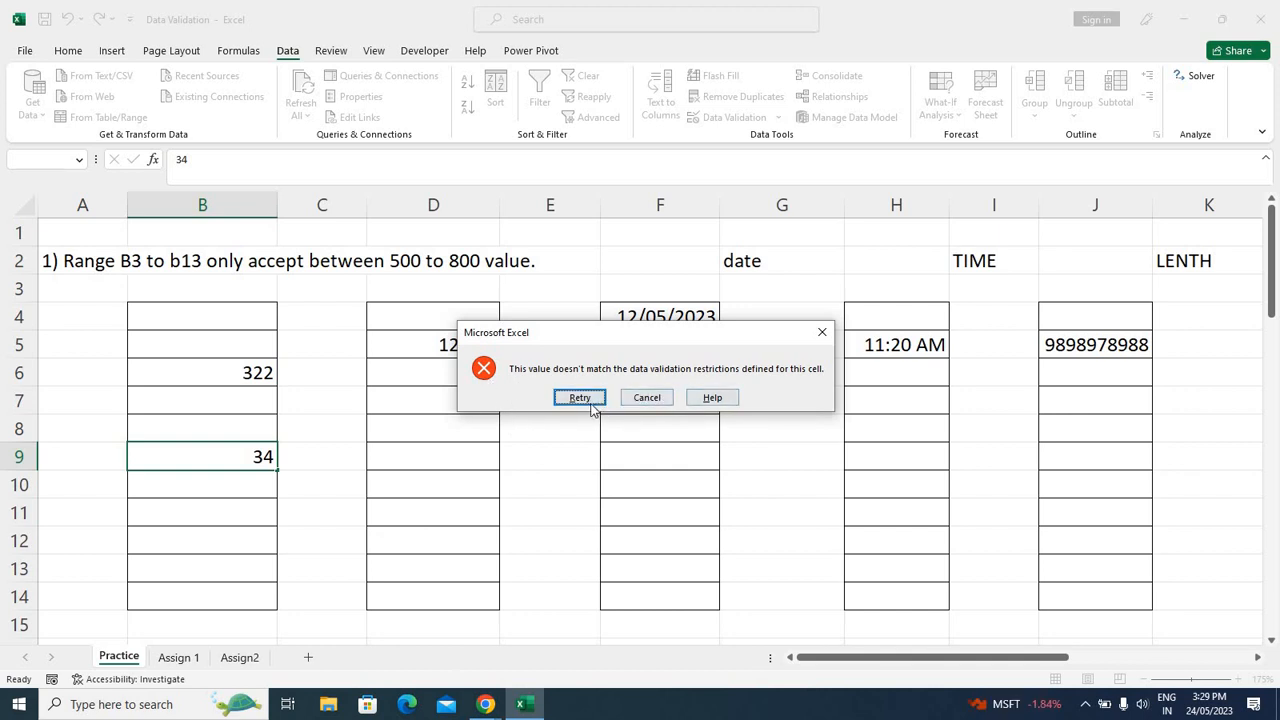
click(646, 397)
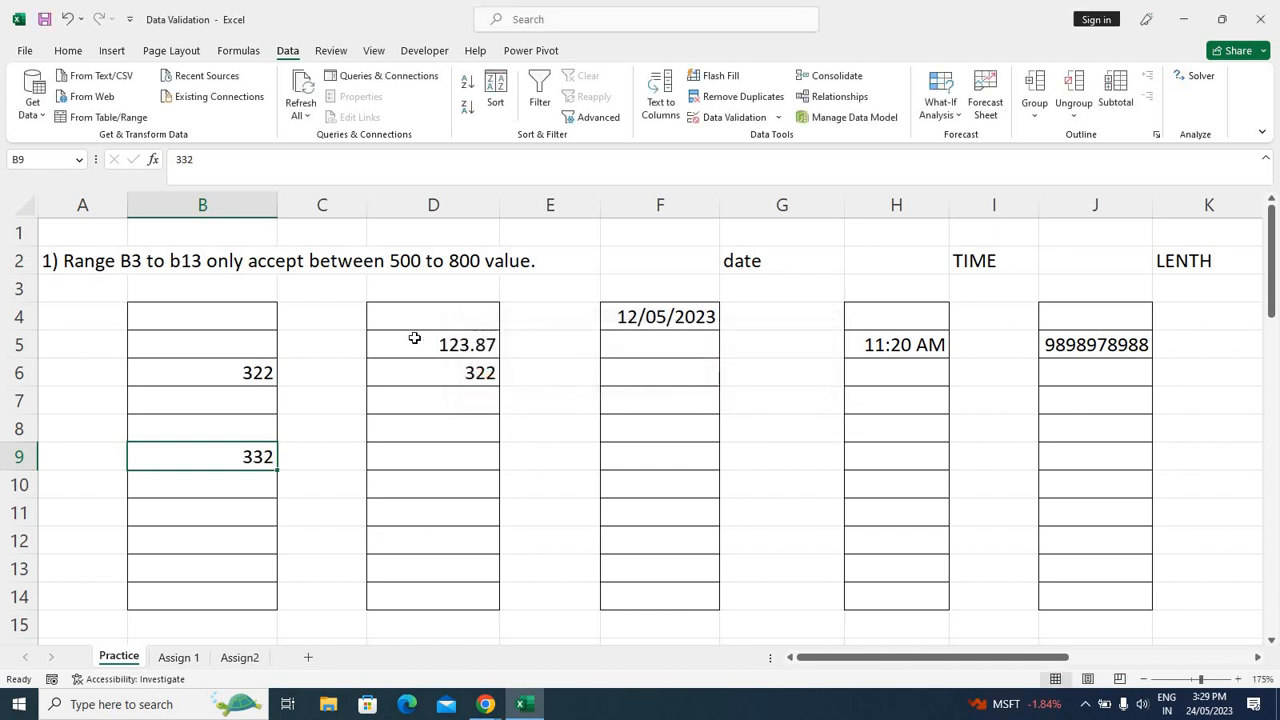
Set the data validation error alert style for D4:D14 to Warning
drag(433, 316, 455, 605)
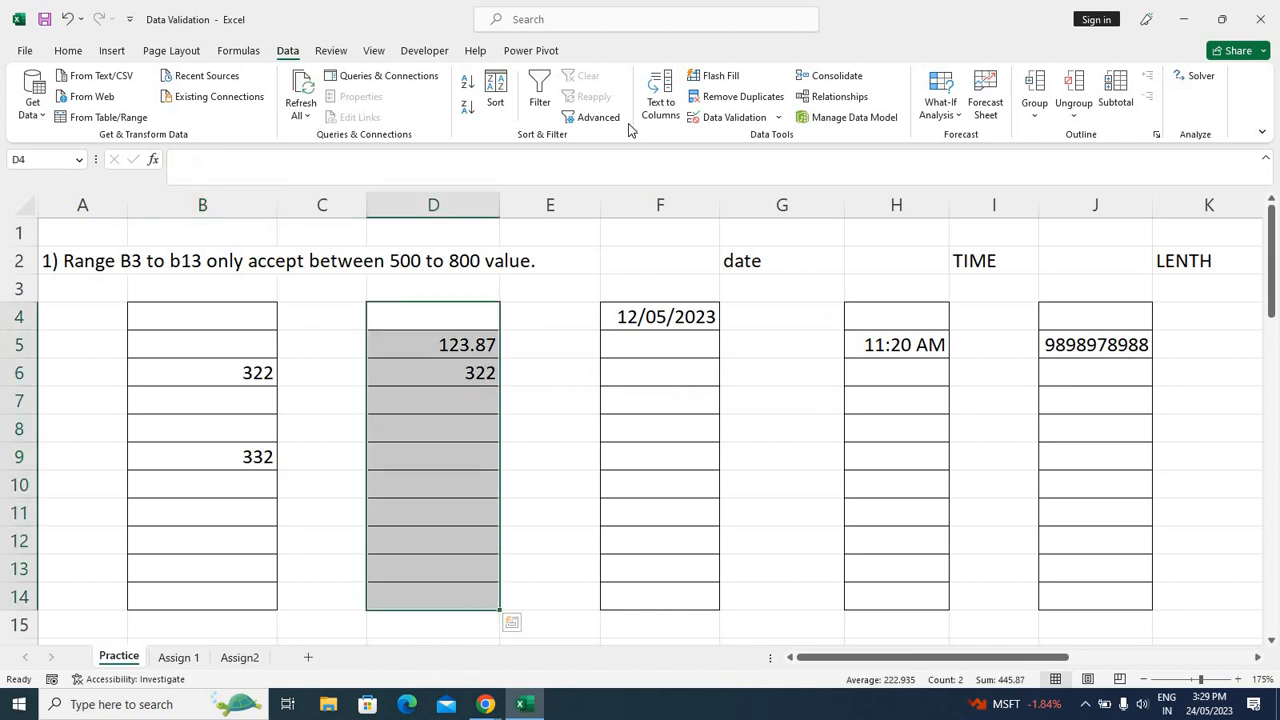
click(737, 117)
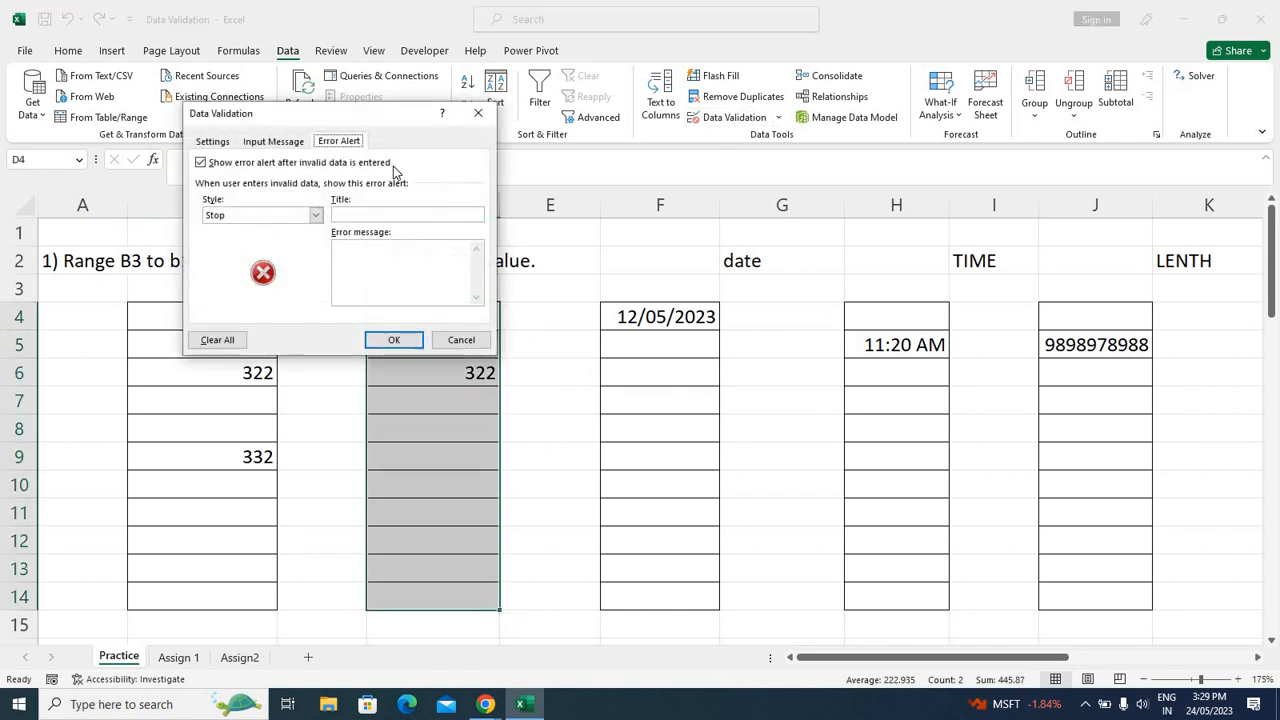
click(306, 216)
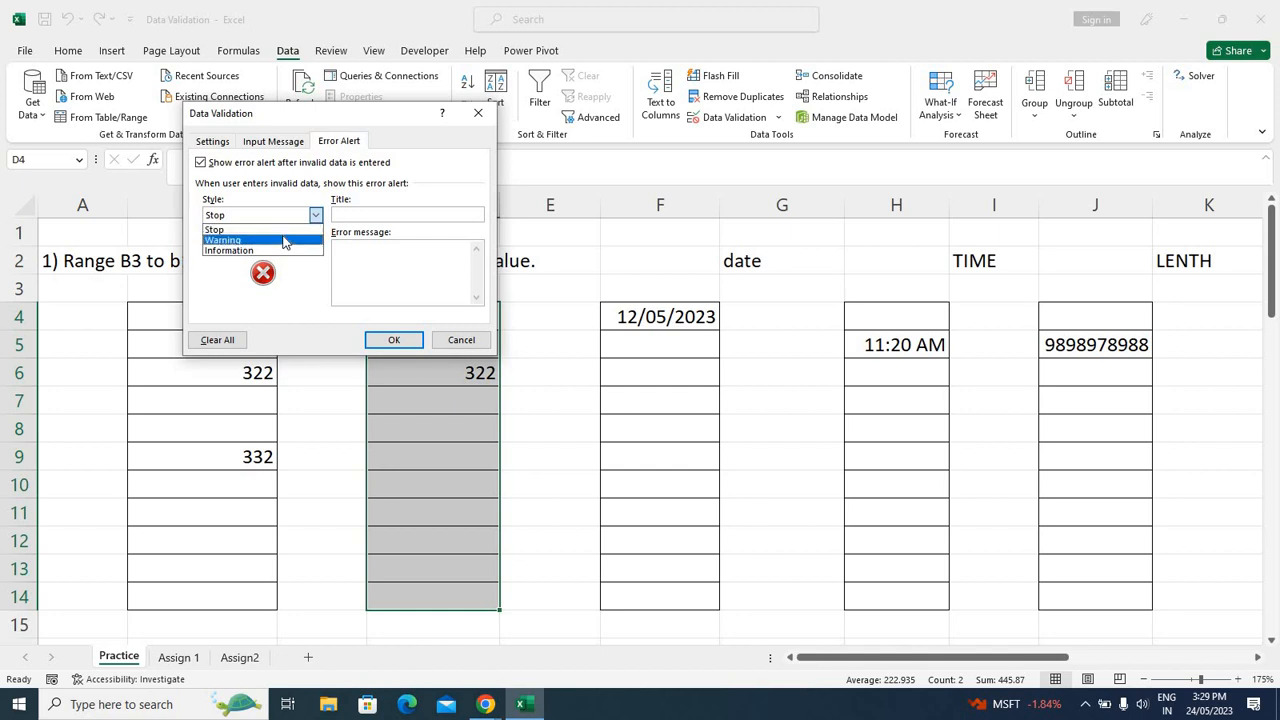
click(284, 233)
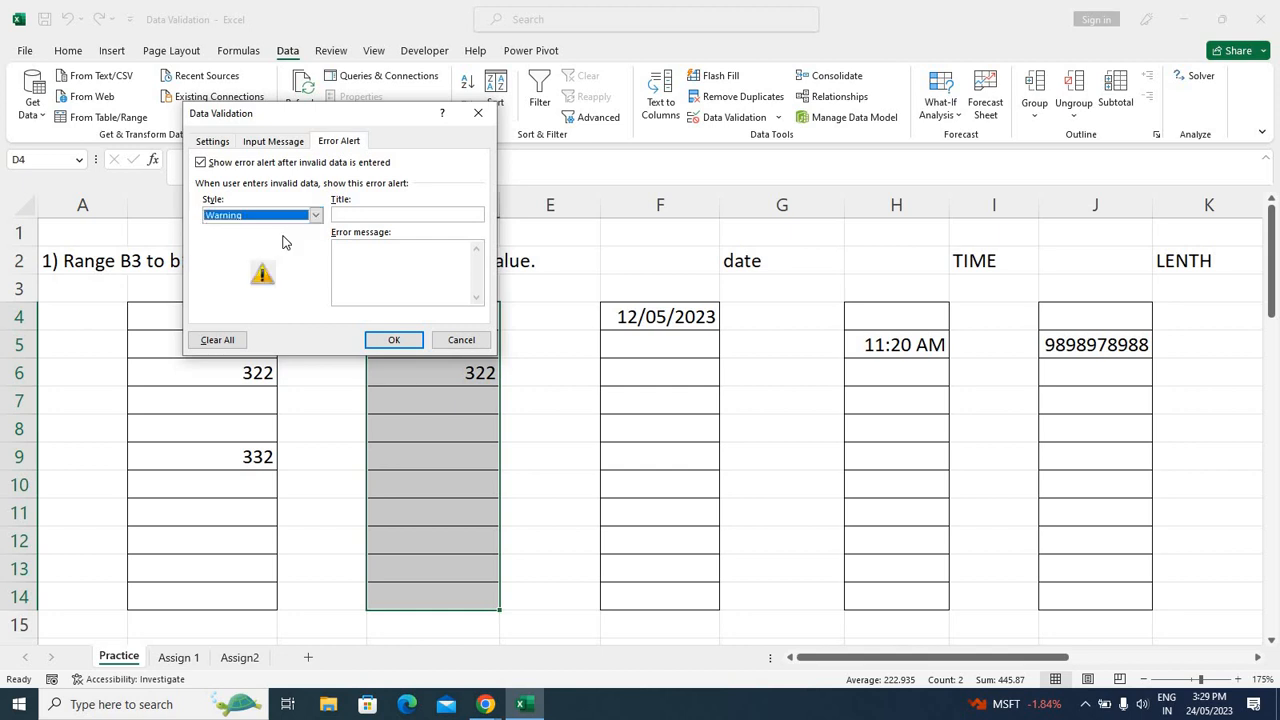
click(393, 340)
Enter 12 in D8 and accept the value despite the validation warning
click(431, 430)
text(12)
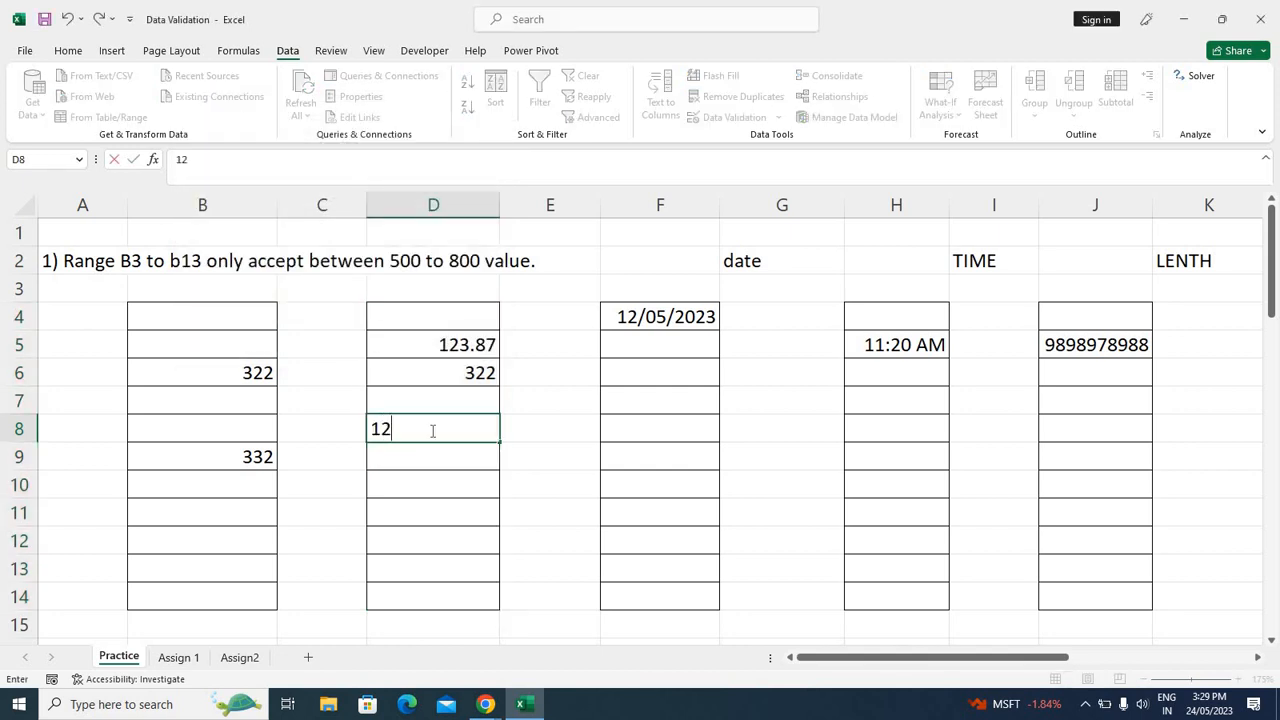
key(Return)
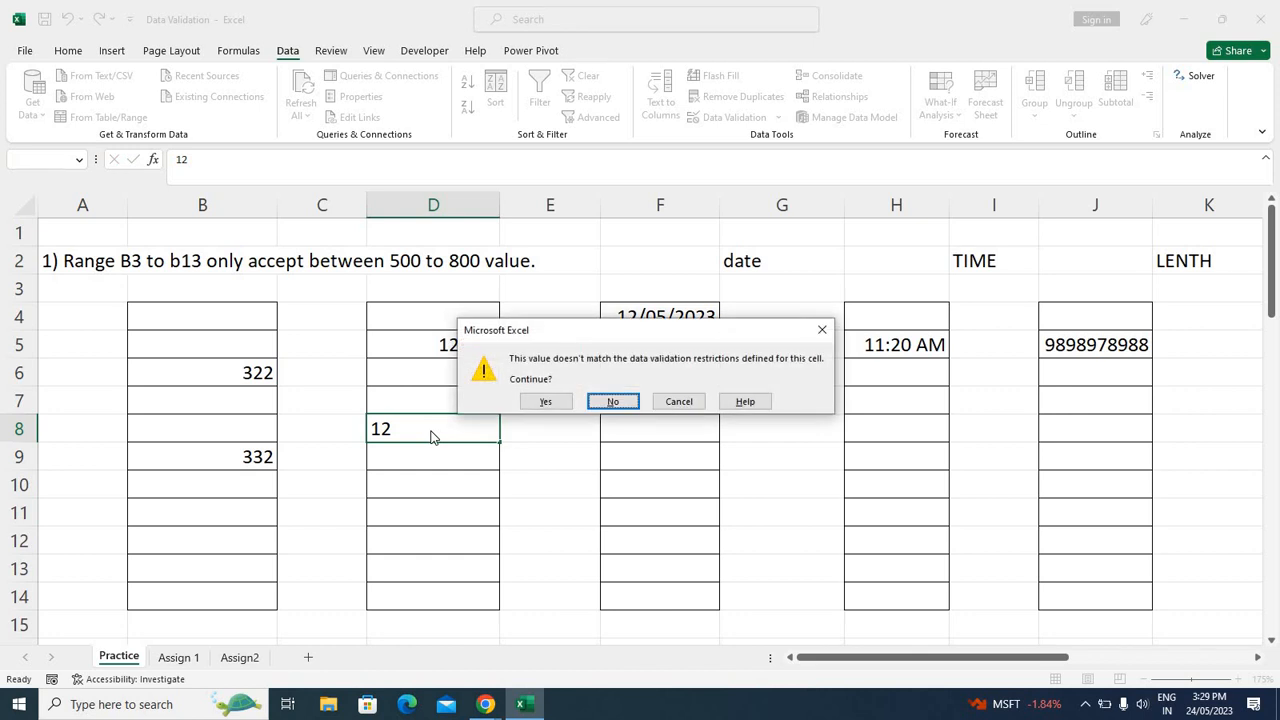
key(Left)
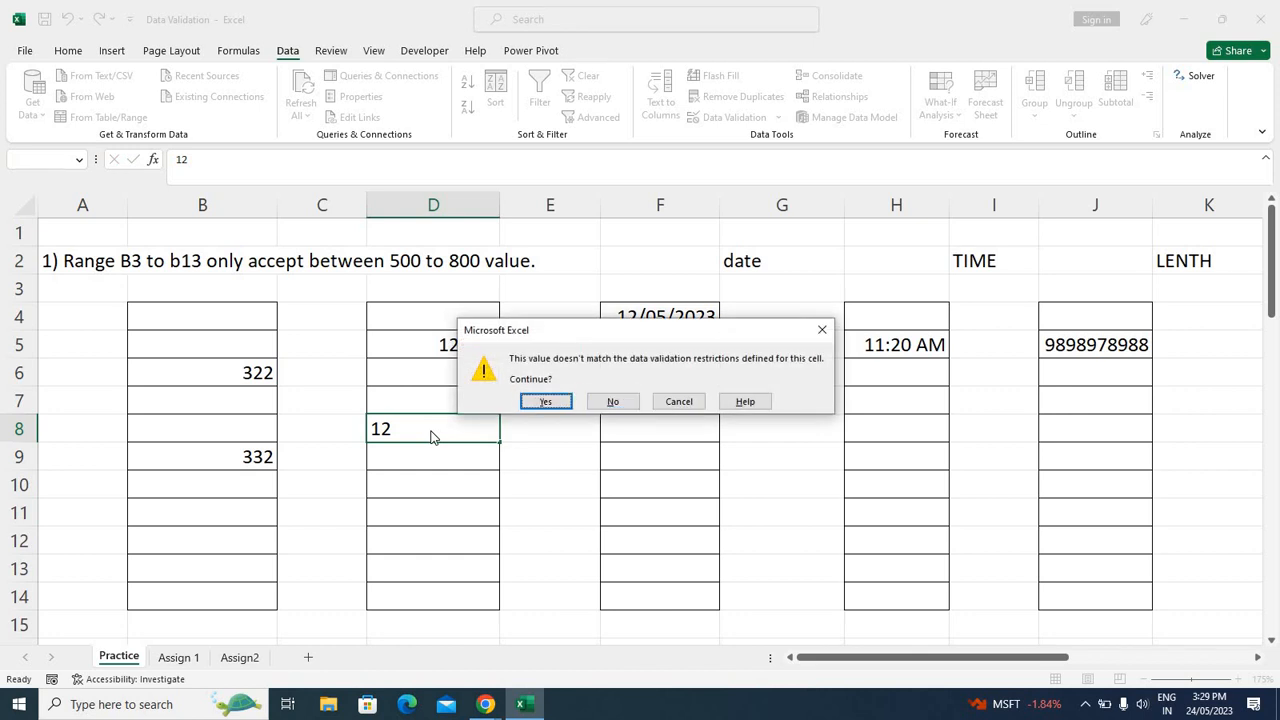
key(Return)
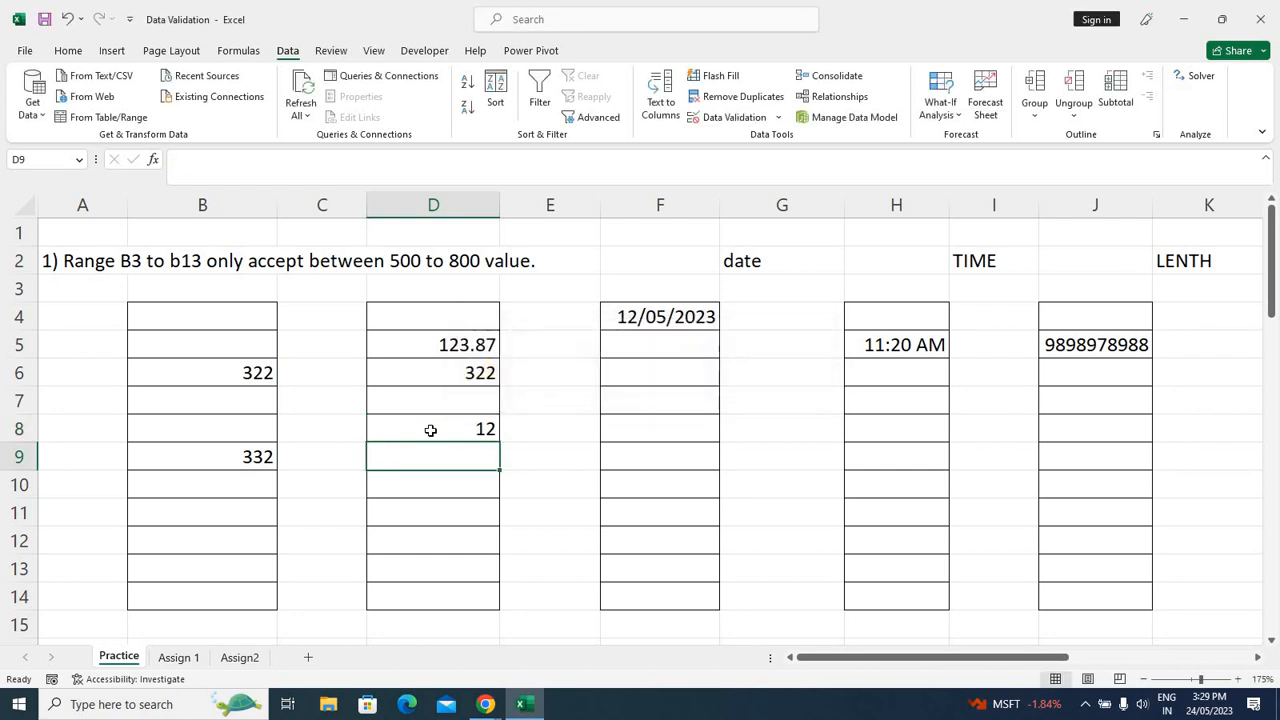
Try to enter 12 in B9 to compare the Stop alert, and cancel the entry
key(Left)
key(Left)
text(12)
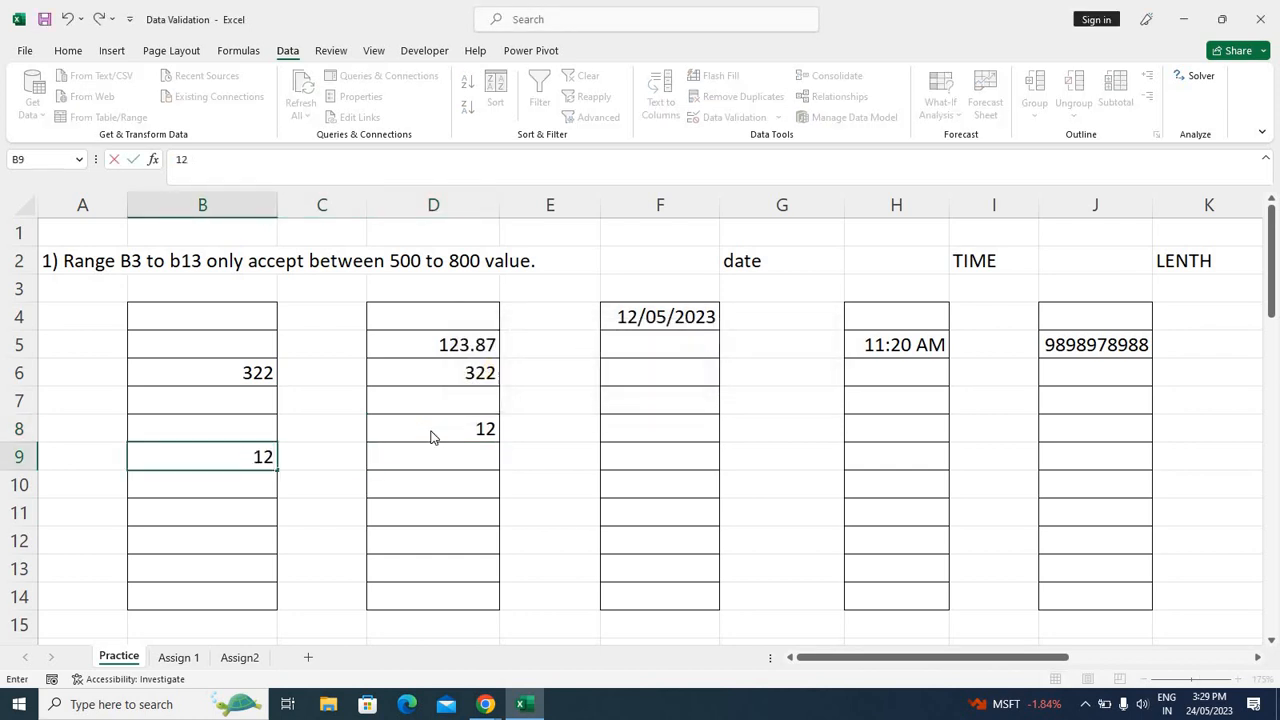
key(Return)
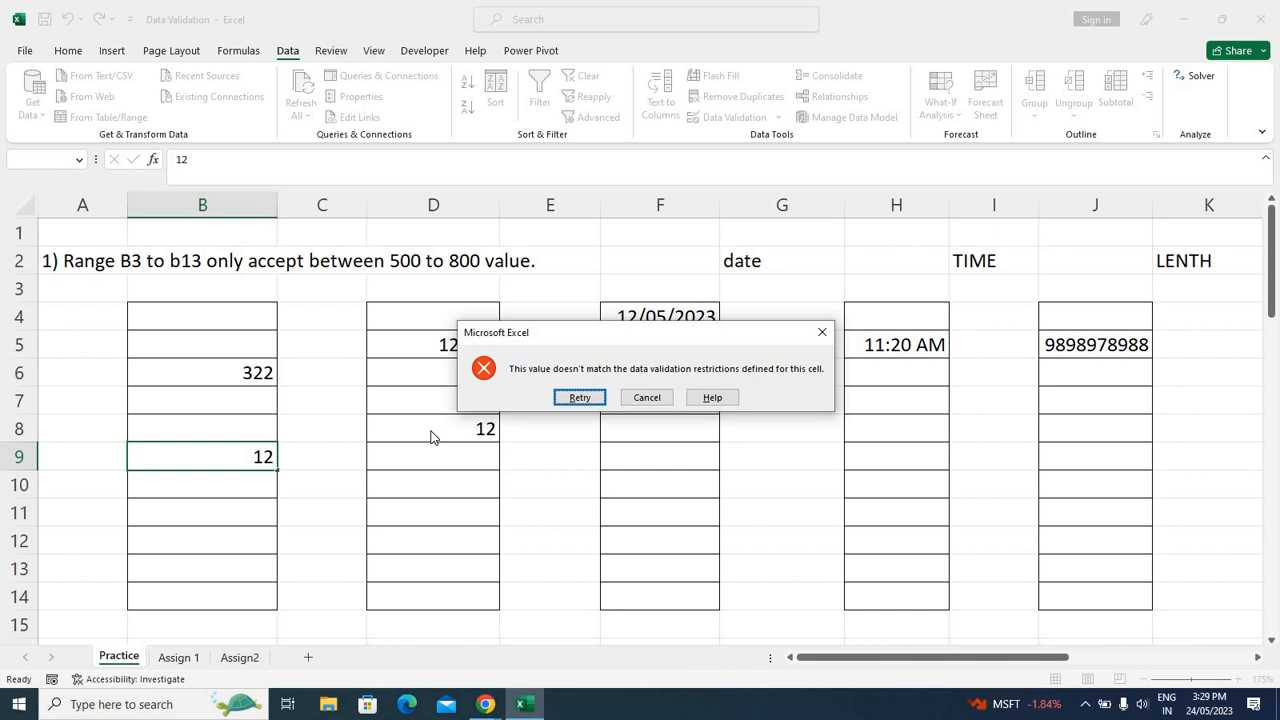
key(Right)
key(Return)
Enter 12 in D9 and choose to continue past the validation warning
key(Right)
key(Right)
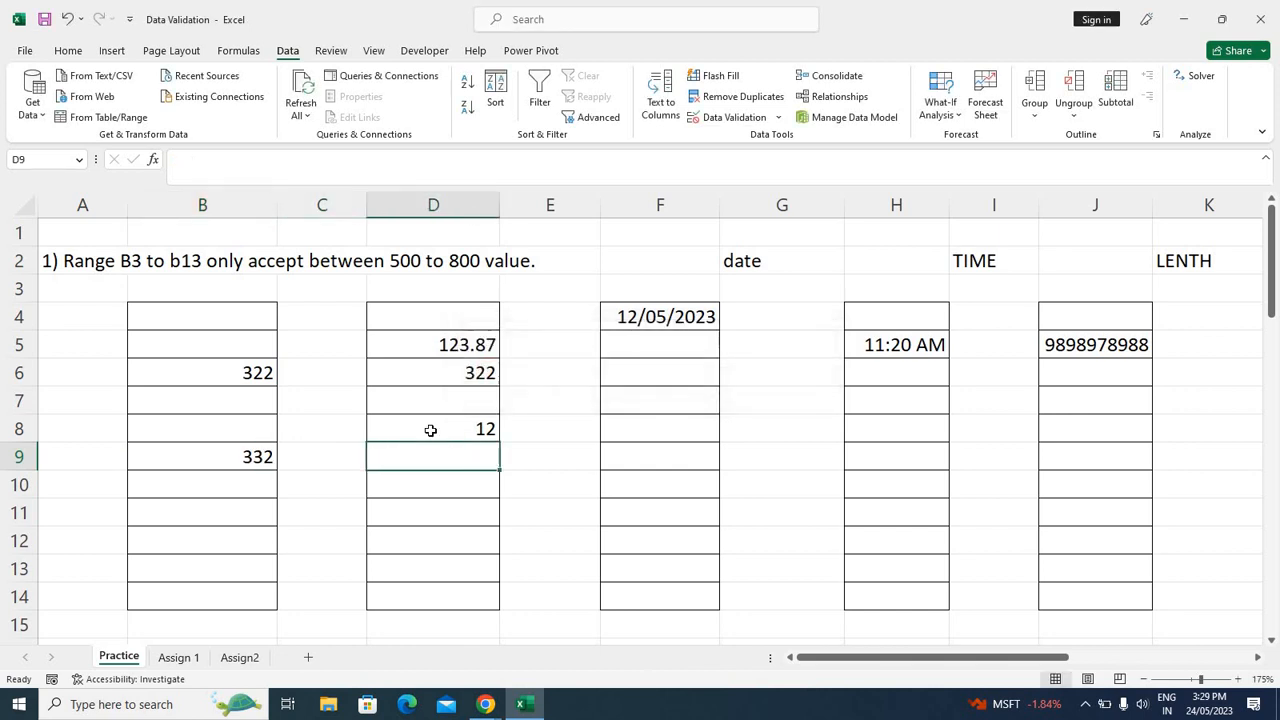
text(12)
key(Return)
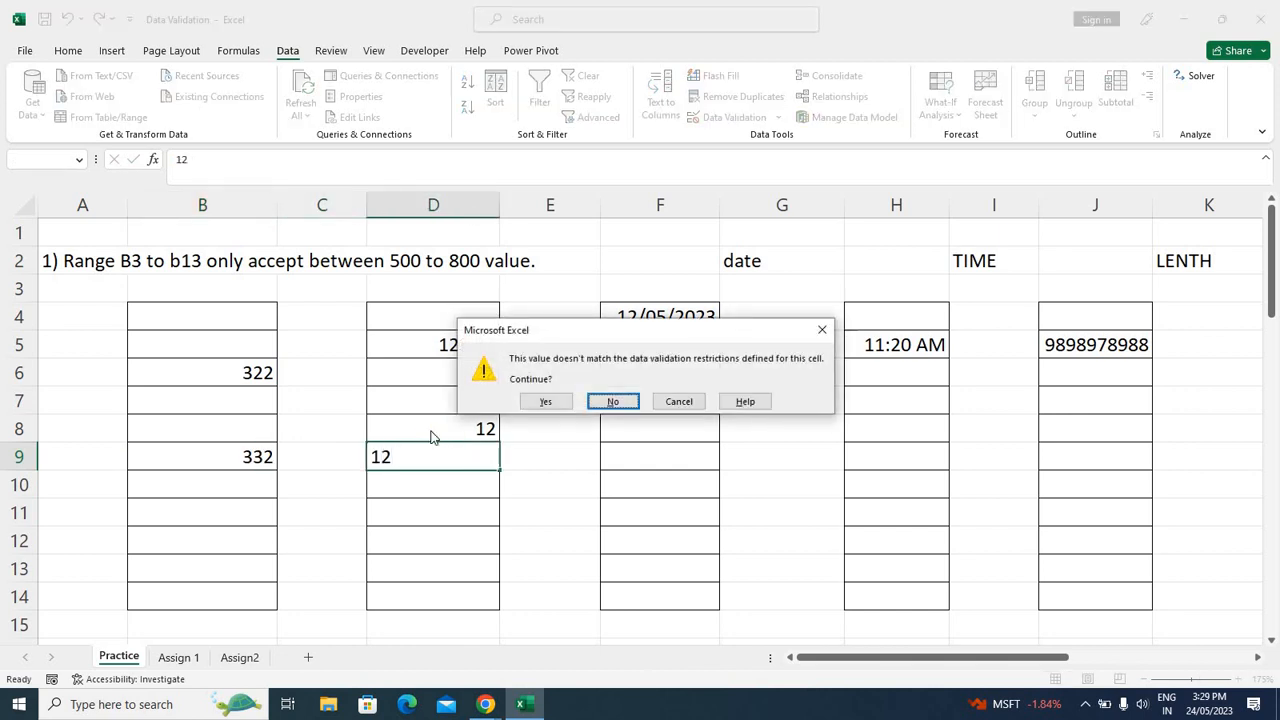
key(Left)
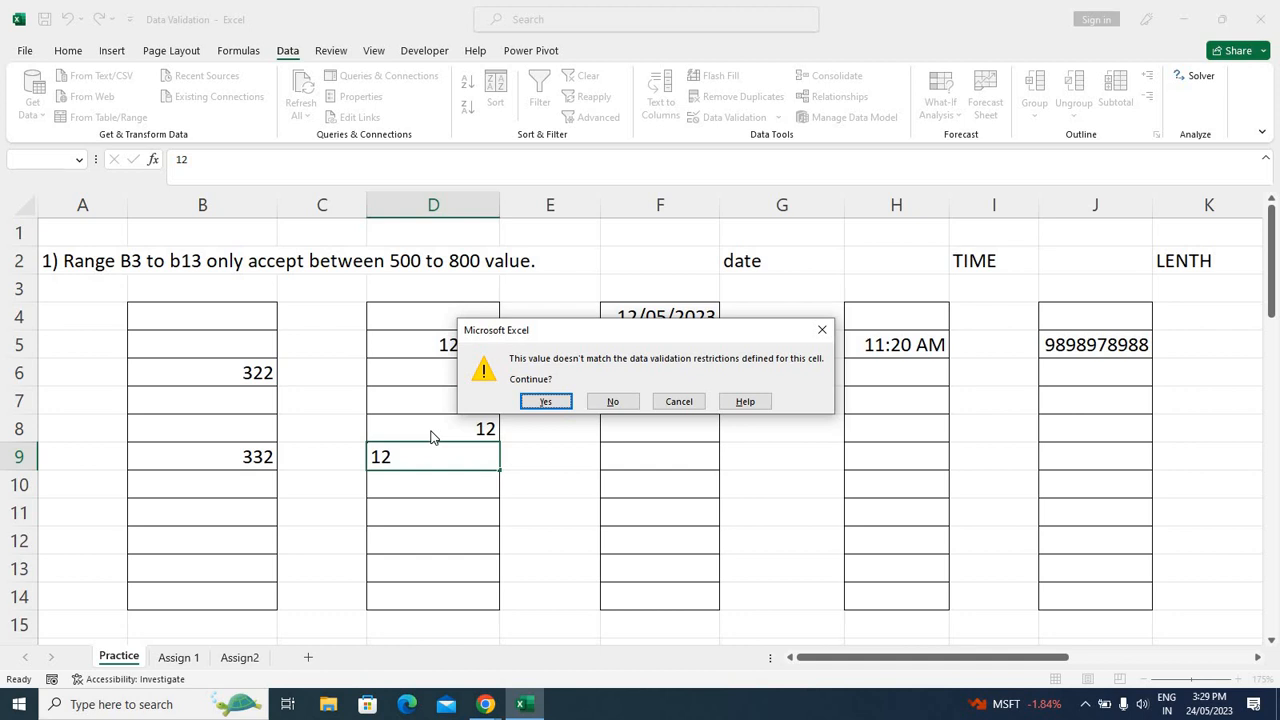
key(Return)
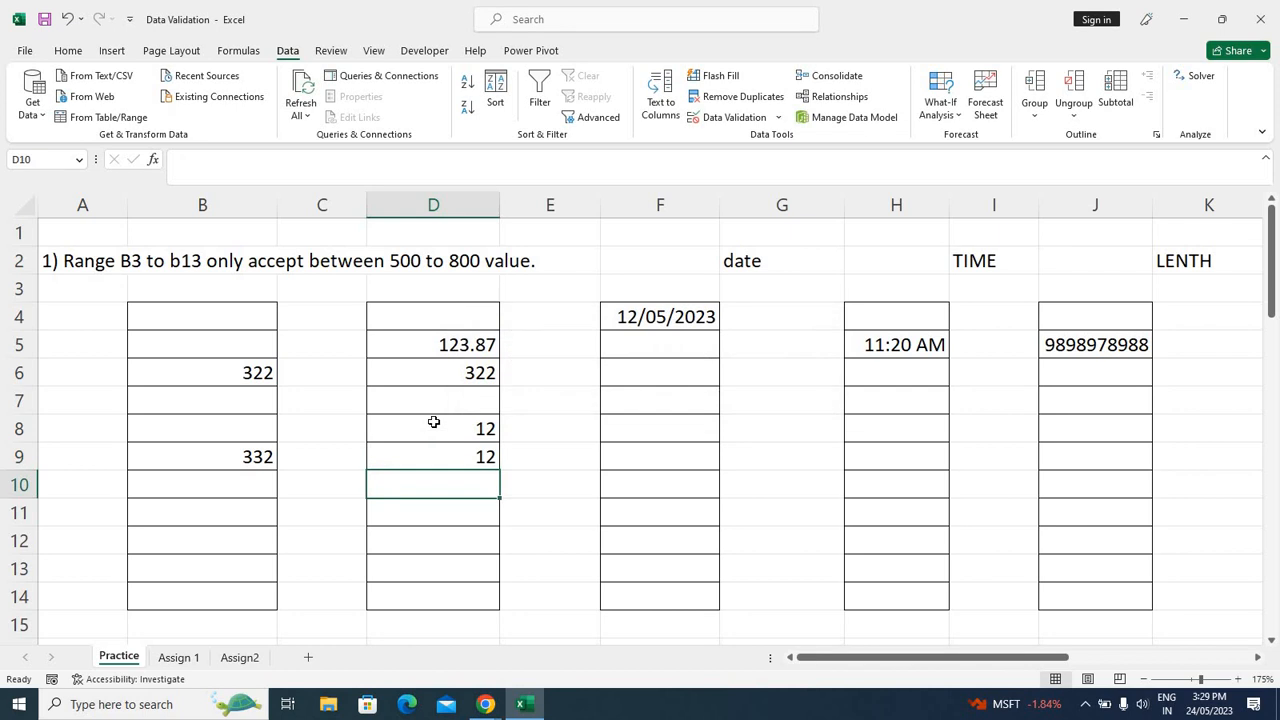
Set the data validation error alert style for F4:F14 to Information
drag(660, 316, 655, 598)
click(735, 118)
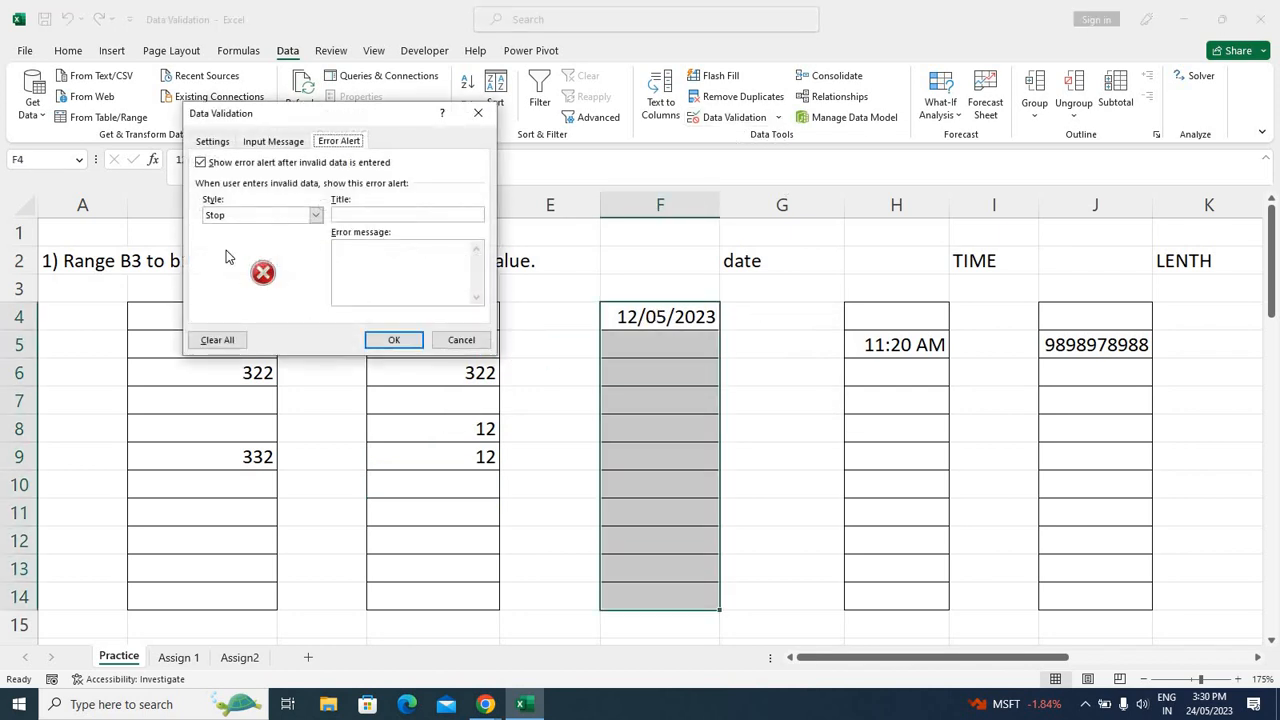
click(224, 216)
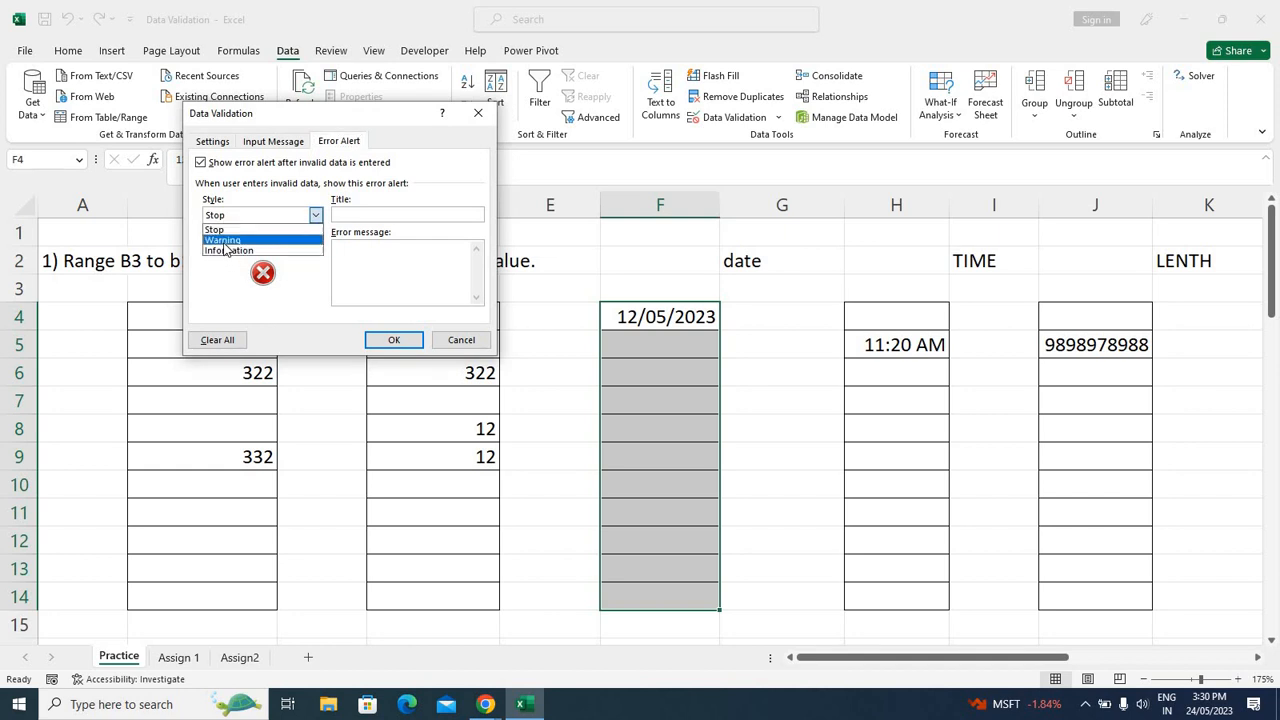
click(226, 252)
click(392, 340)
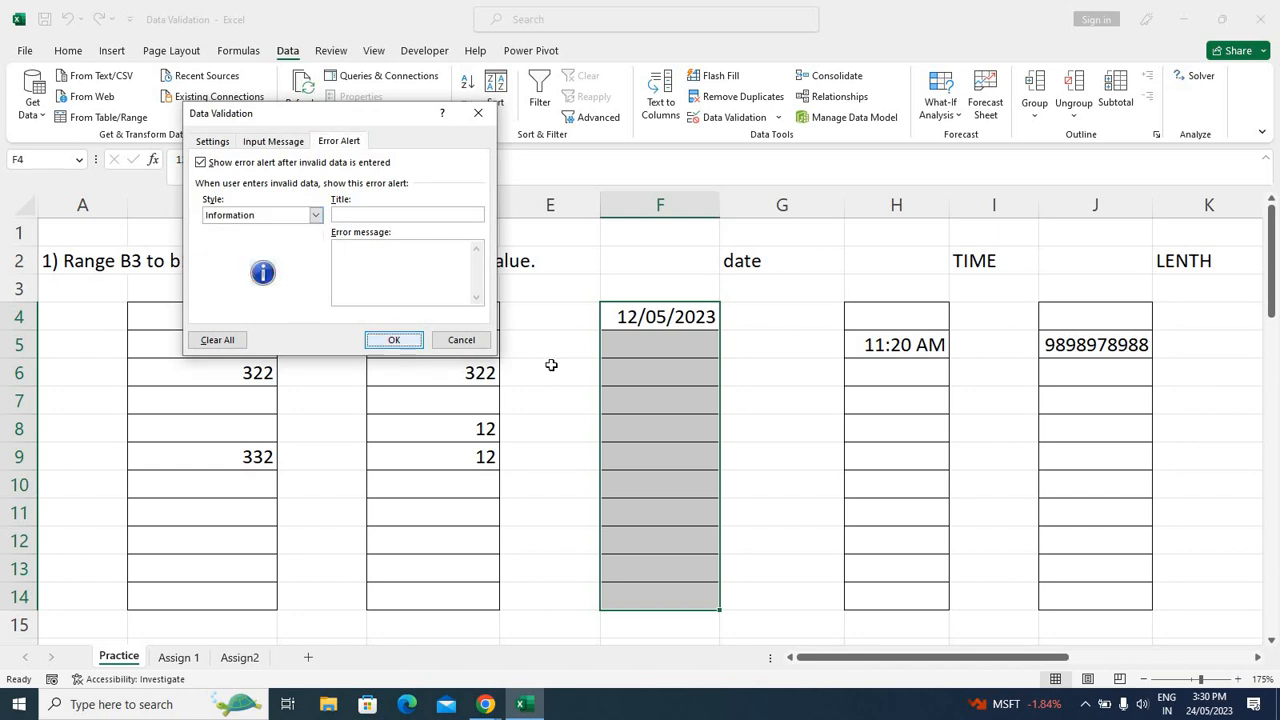
Enter the date 12/6/23 in F8 and accept it despite the information alert
click(651, 423)
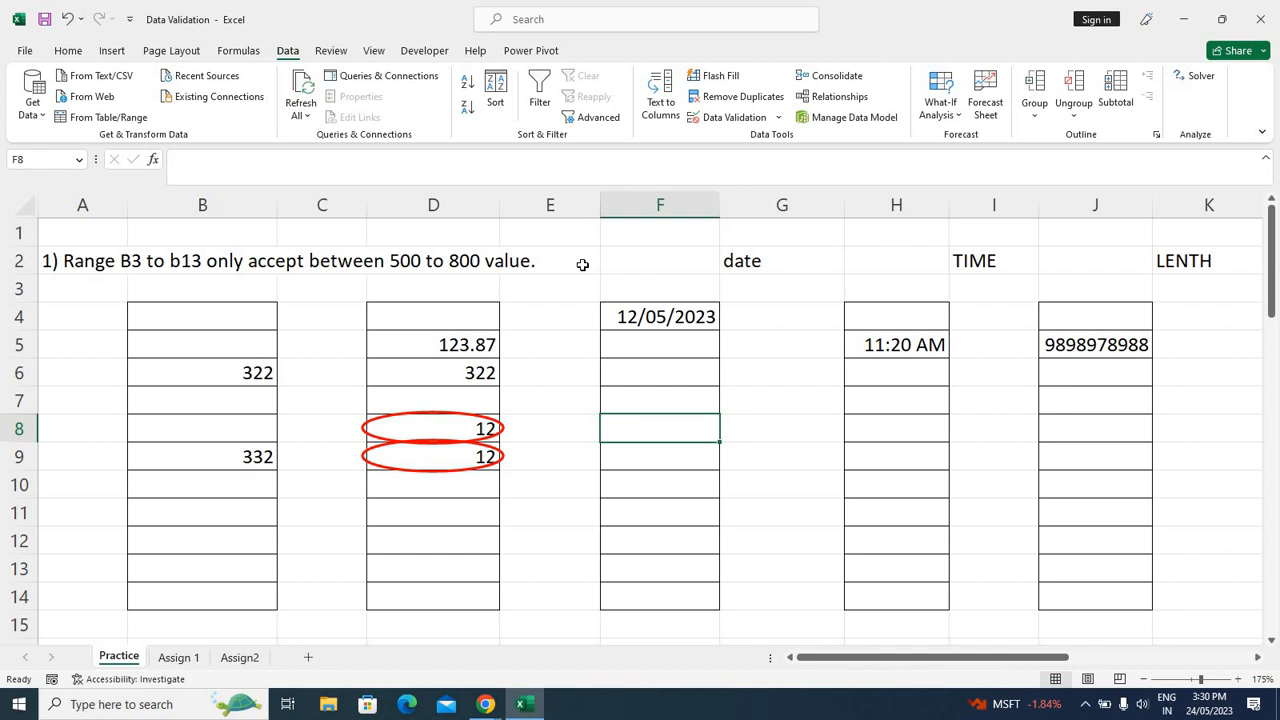
text(12)
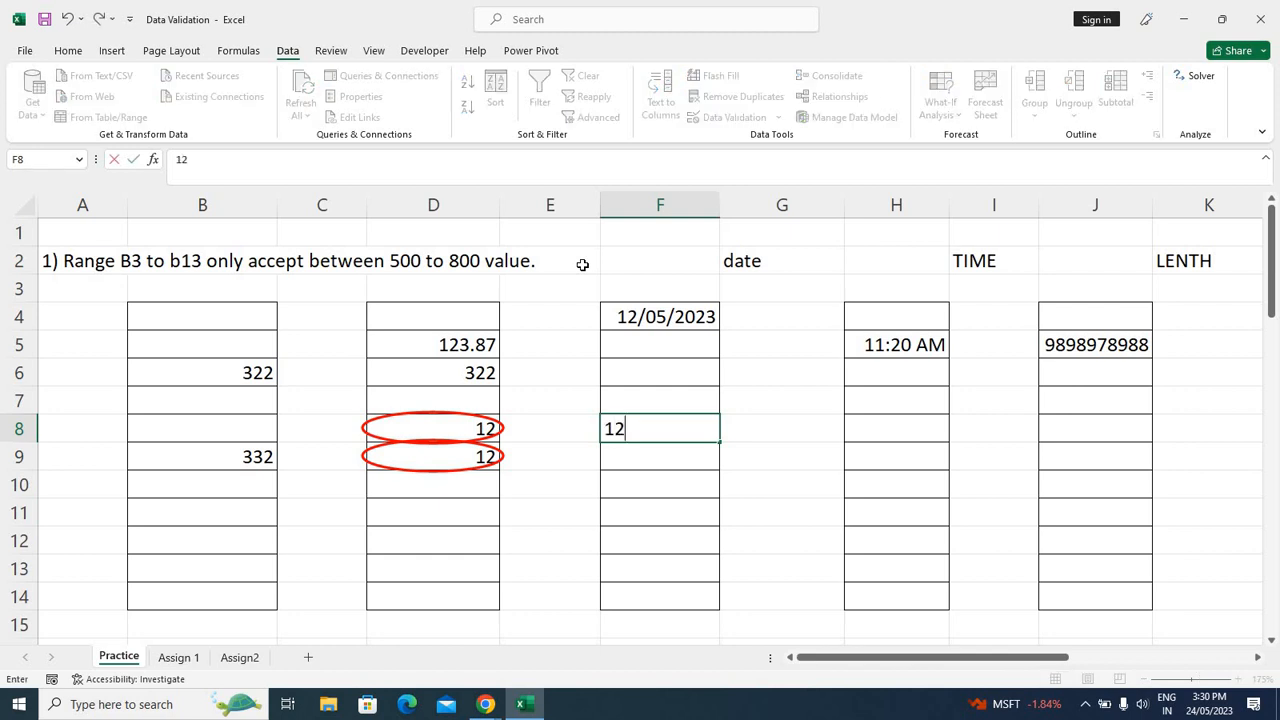
key(BackSpace)
text(2/5)
key(BackSpace)
text(6/23)
key(Return)
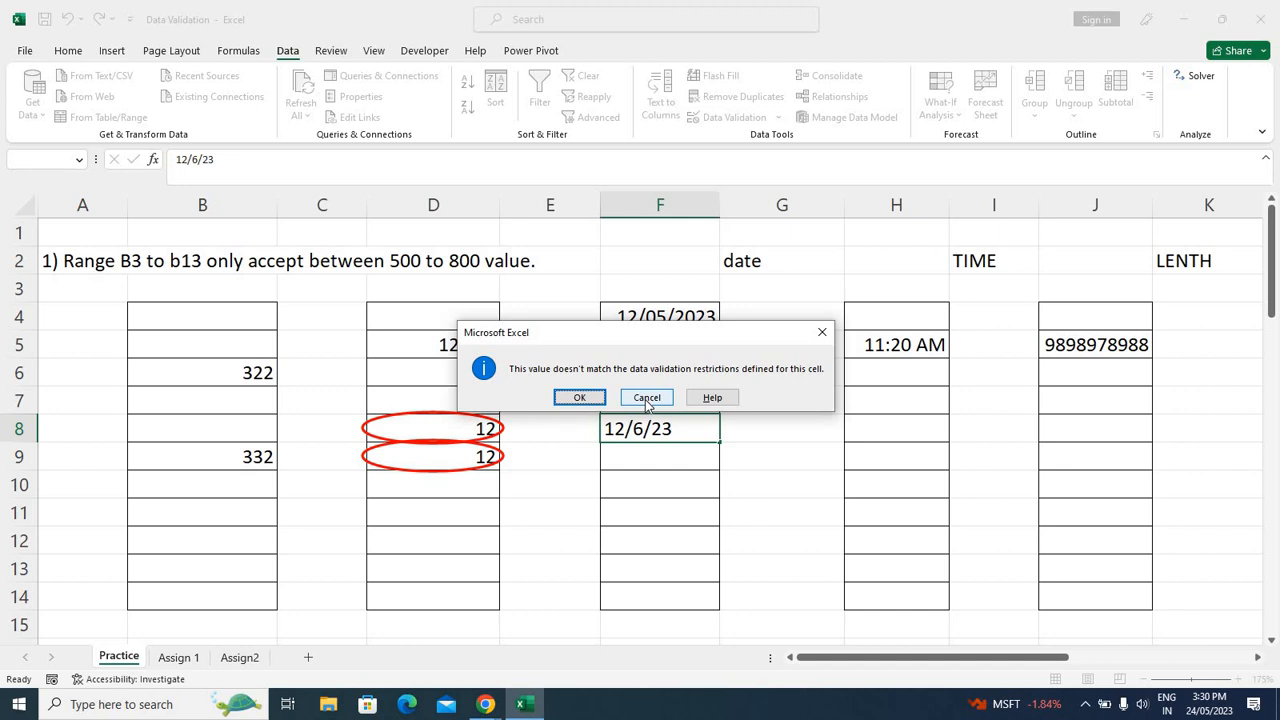
click(596, 401)
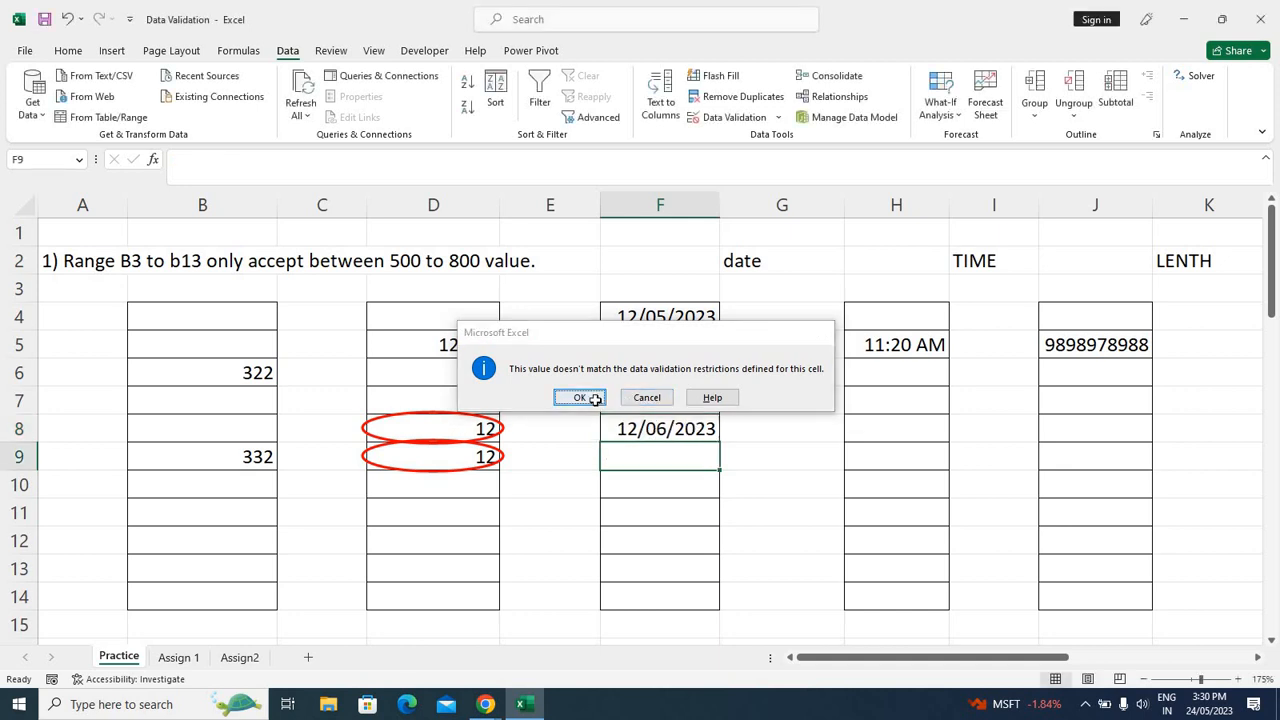
Enter 12 in D12 and choose to continue past the validation warning
click(434, 537)
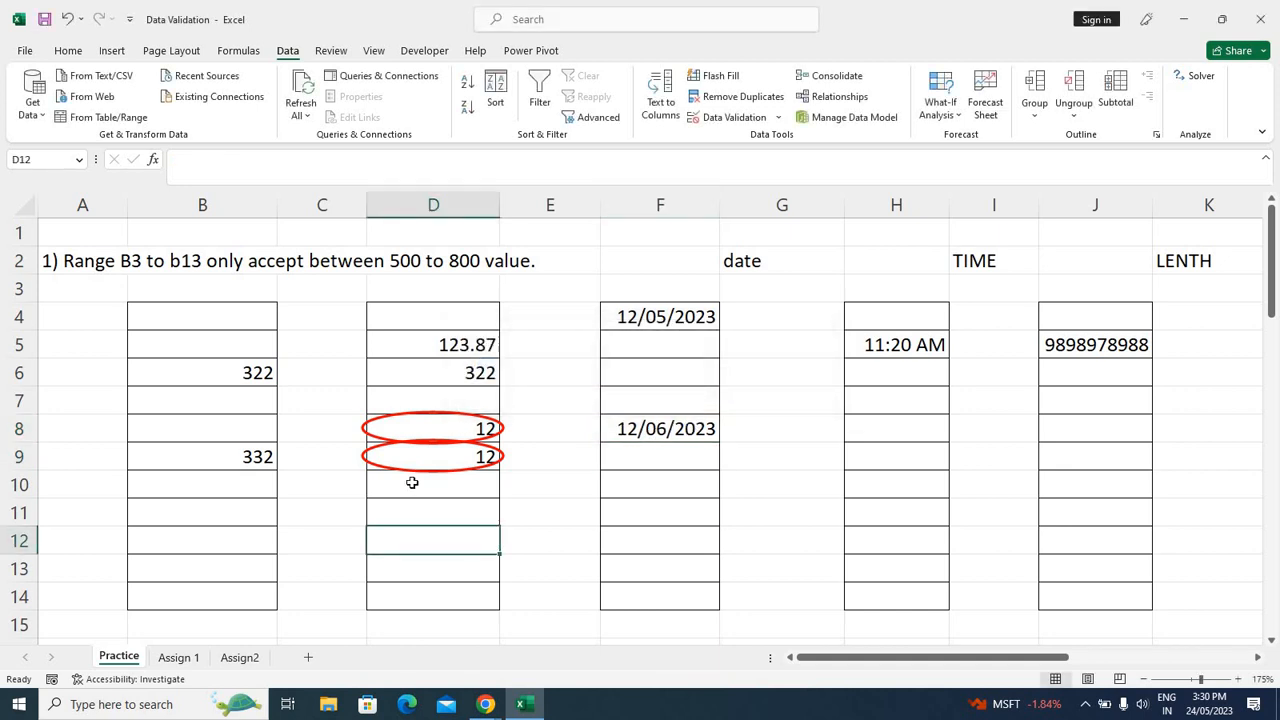
text(12)
key(Return)
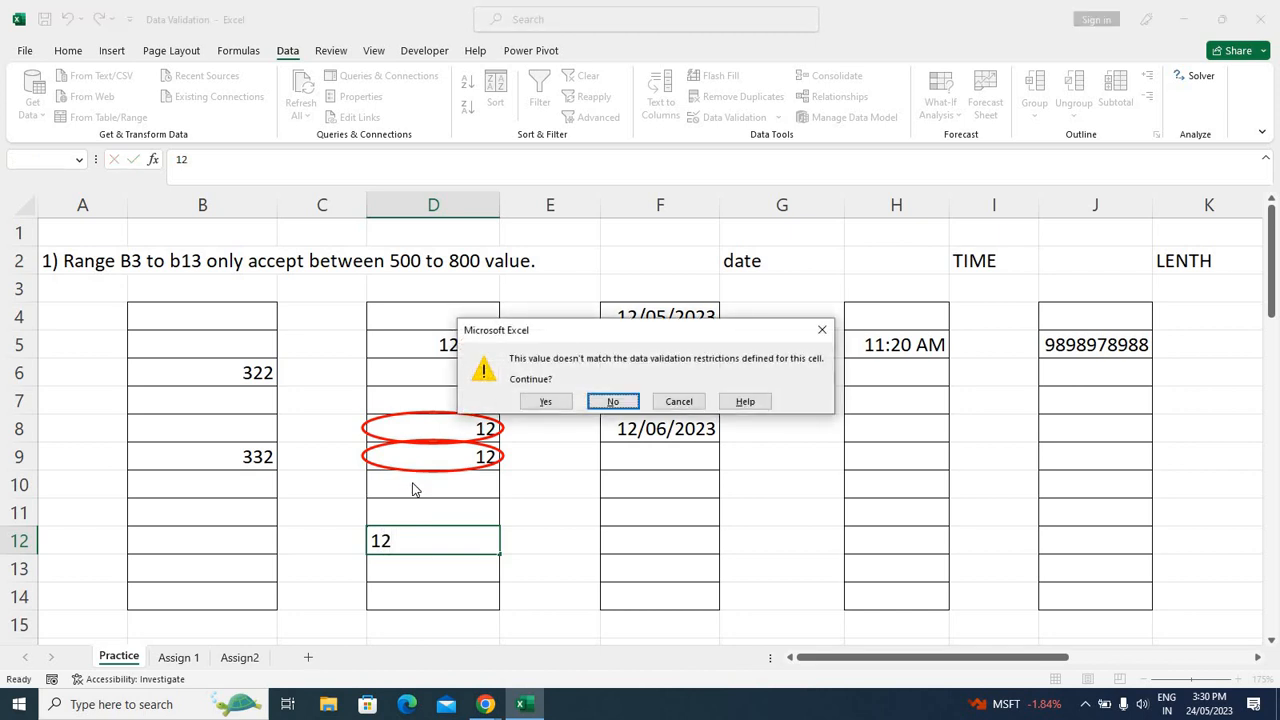
key(Left)
key(Return)
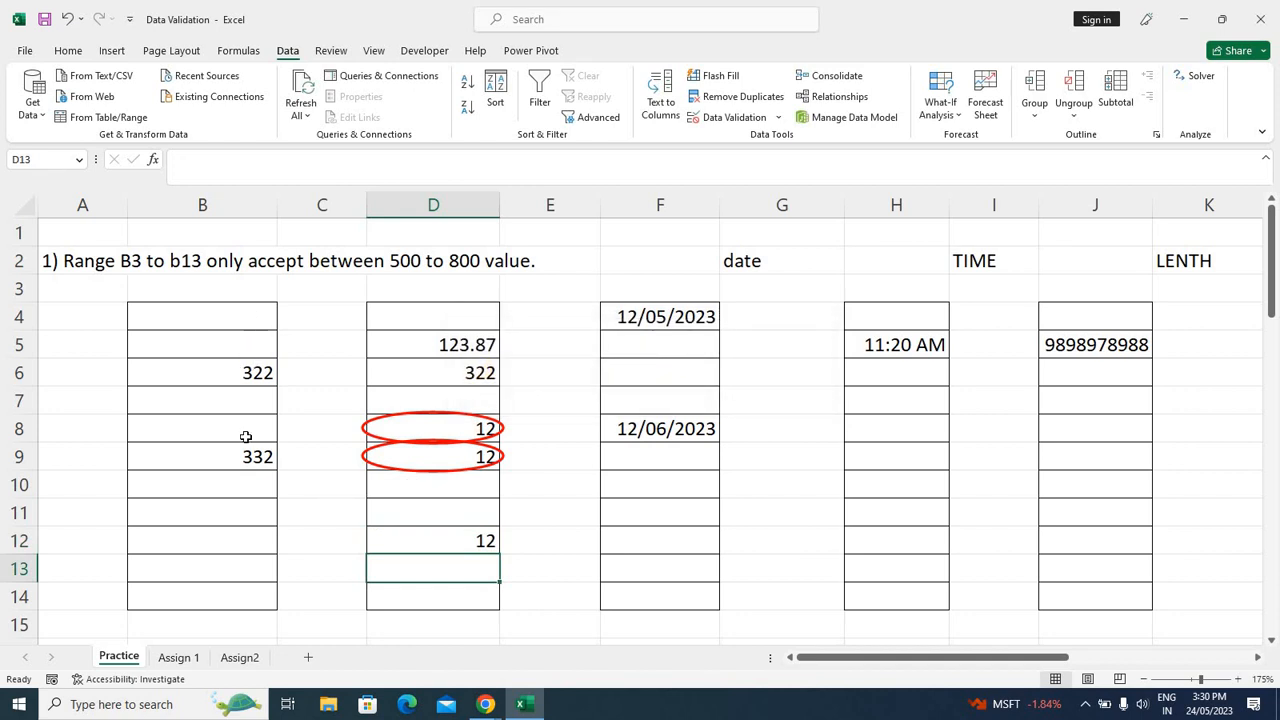
Add custom text including "This value" to the Stop error alert for B4:B14
drag(249, 316, 250, 598)
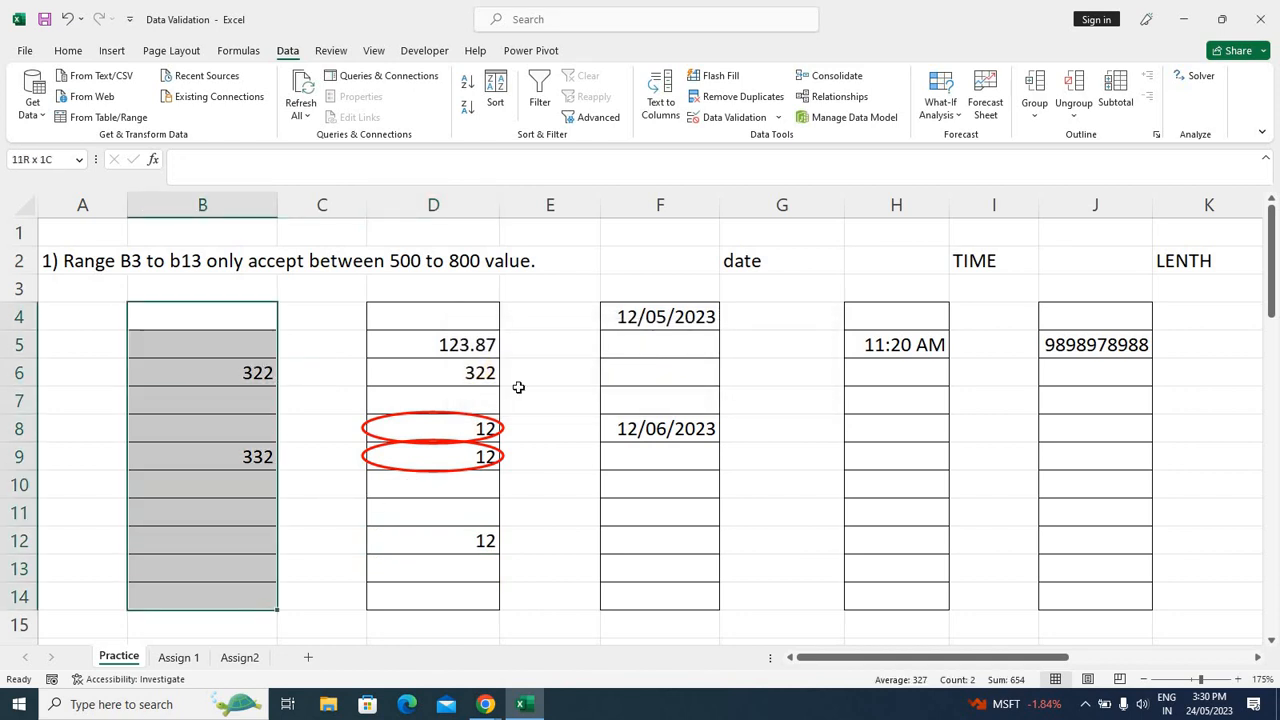
click(737, 120)
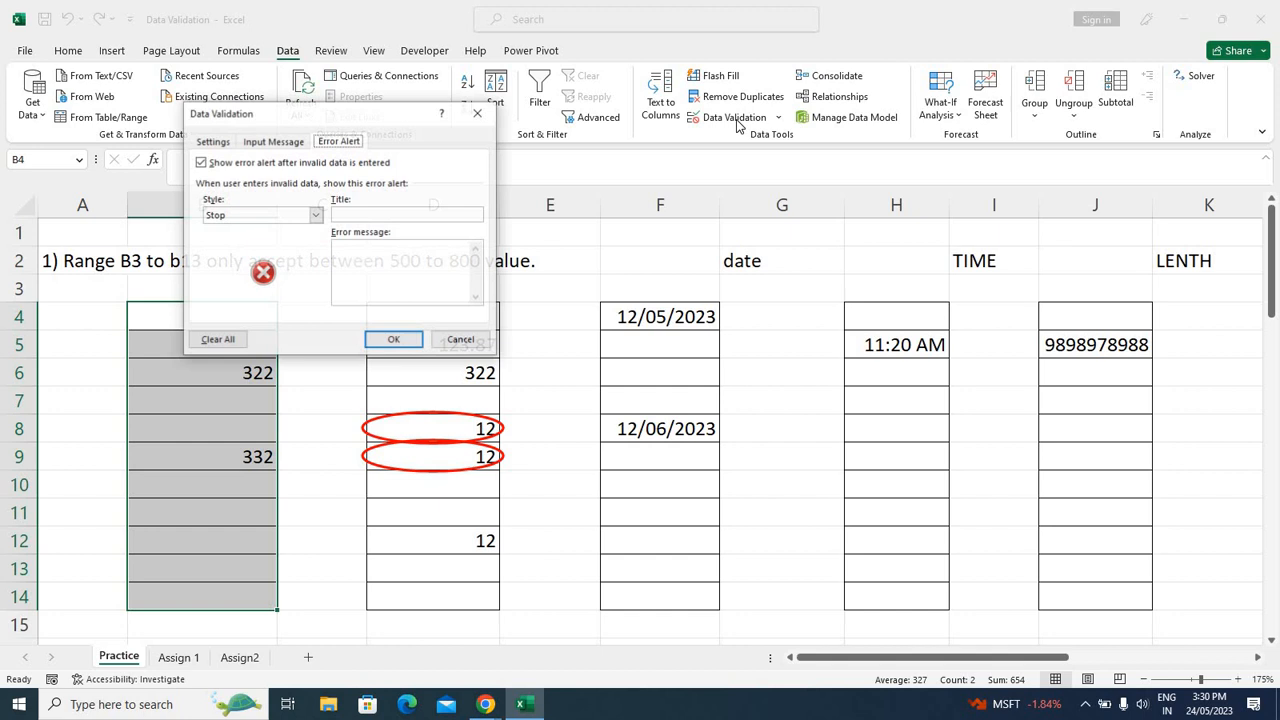
click(245, 216)
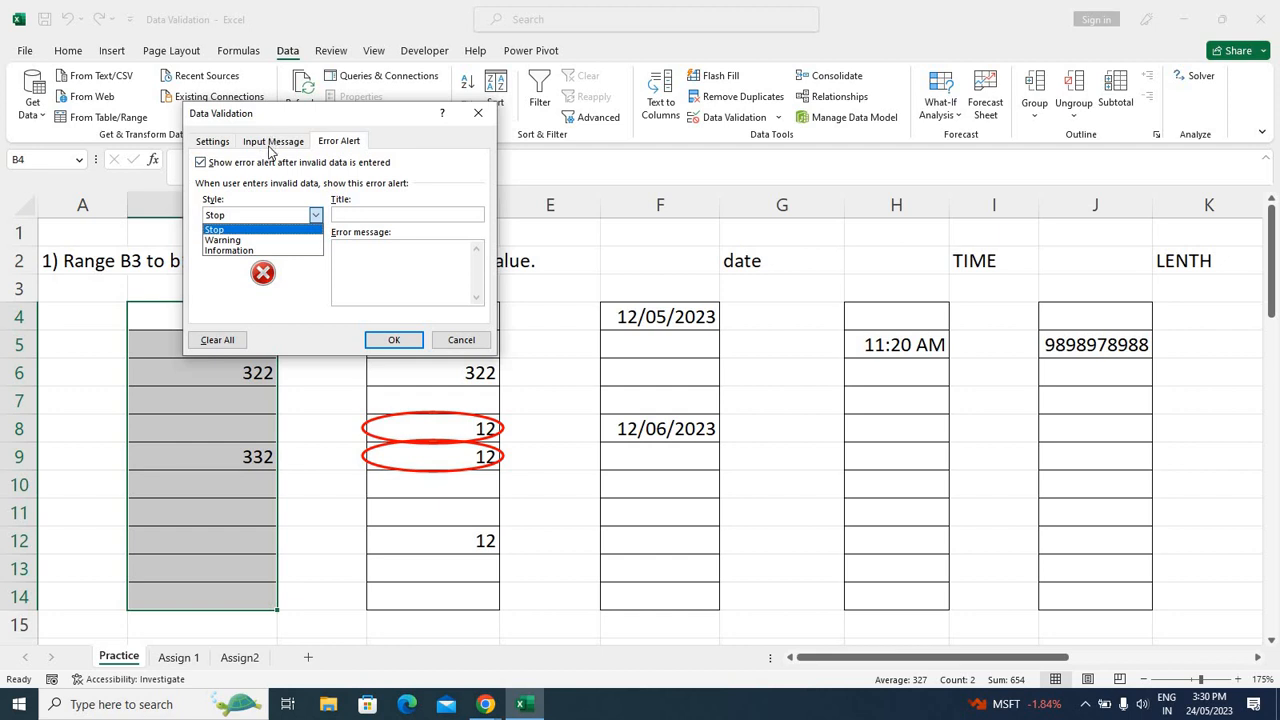
click(363, 214)
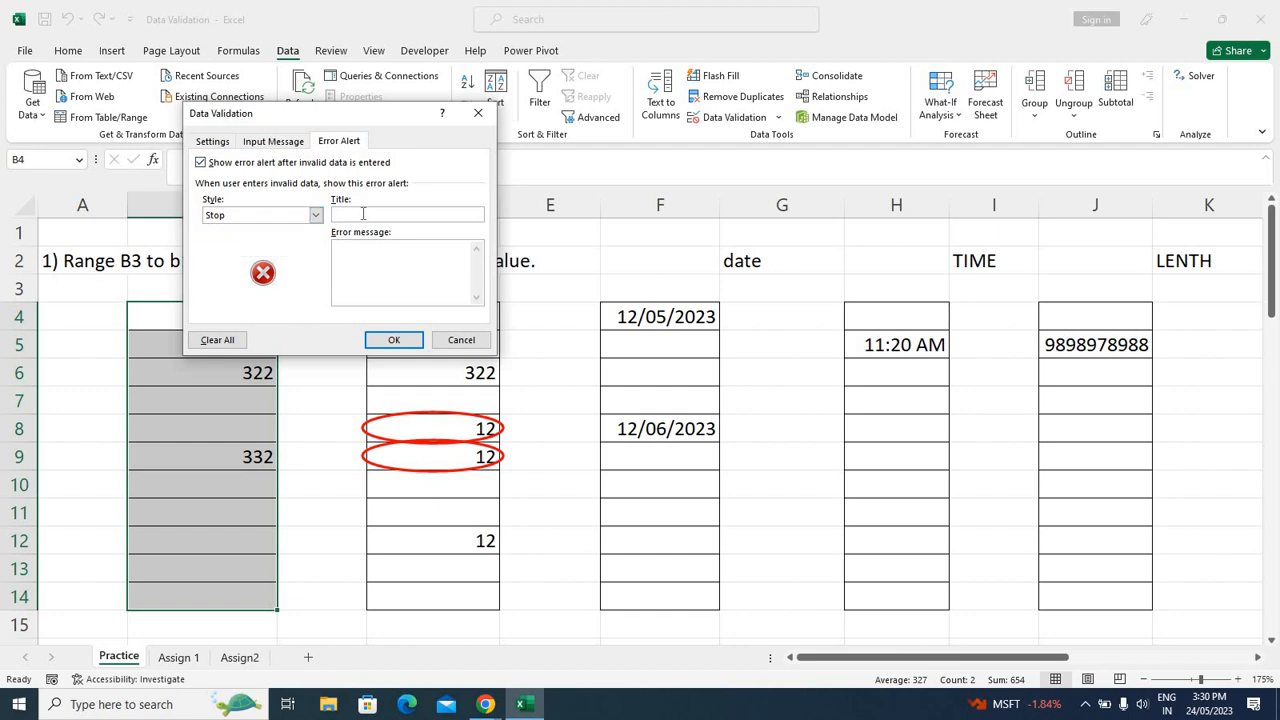
text(The)
text(This )
text(value)
click(394, 340)
Try to enter 12 in D11 to test the Warning alert, and cancel the entry
click(444, 435)
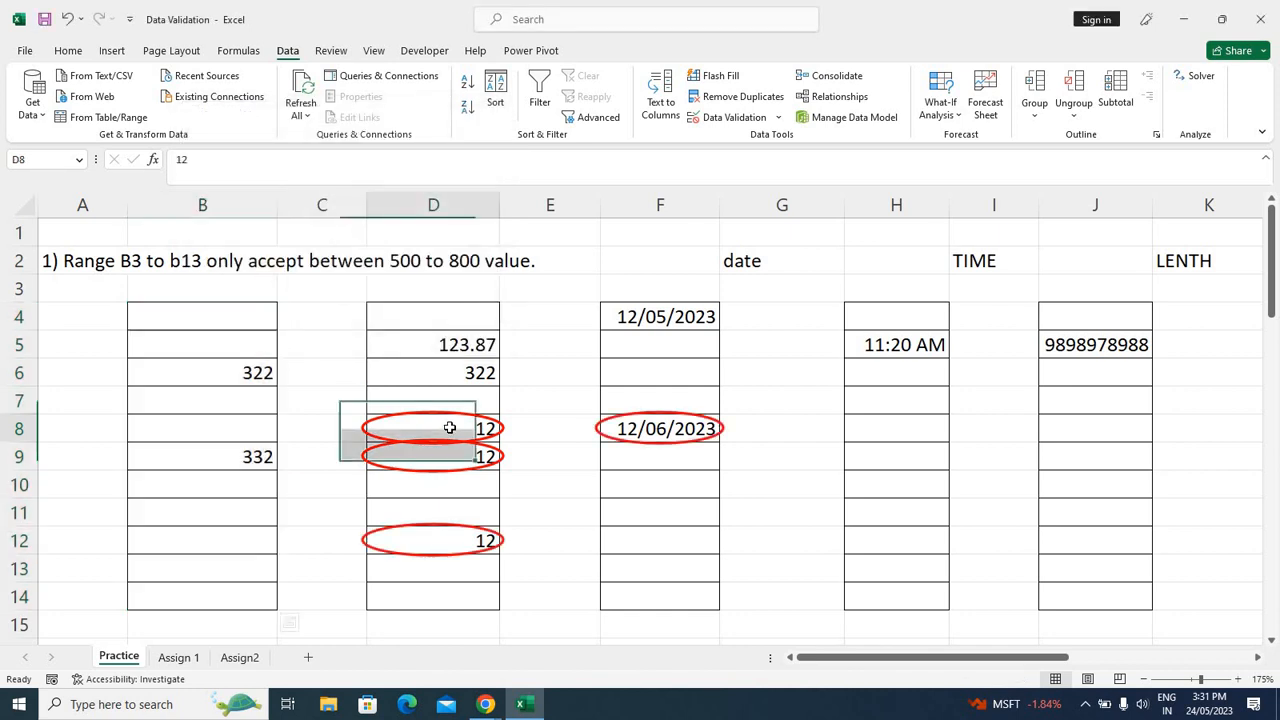
click(442, 511)
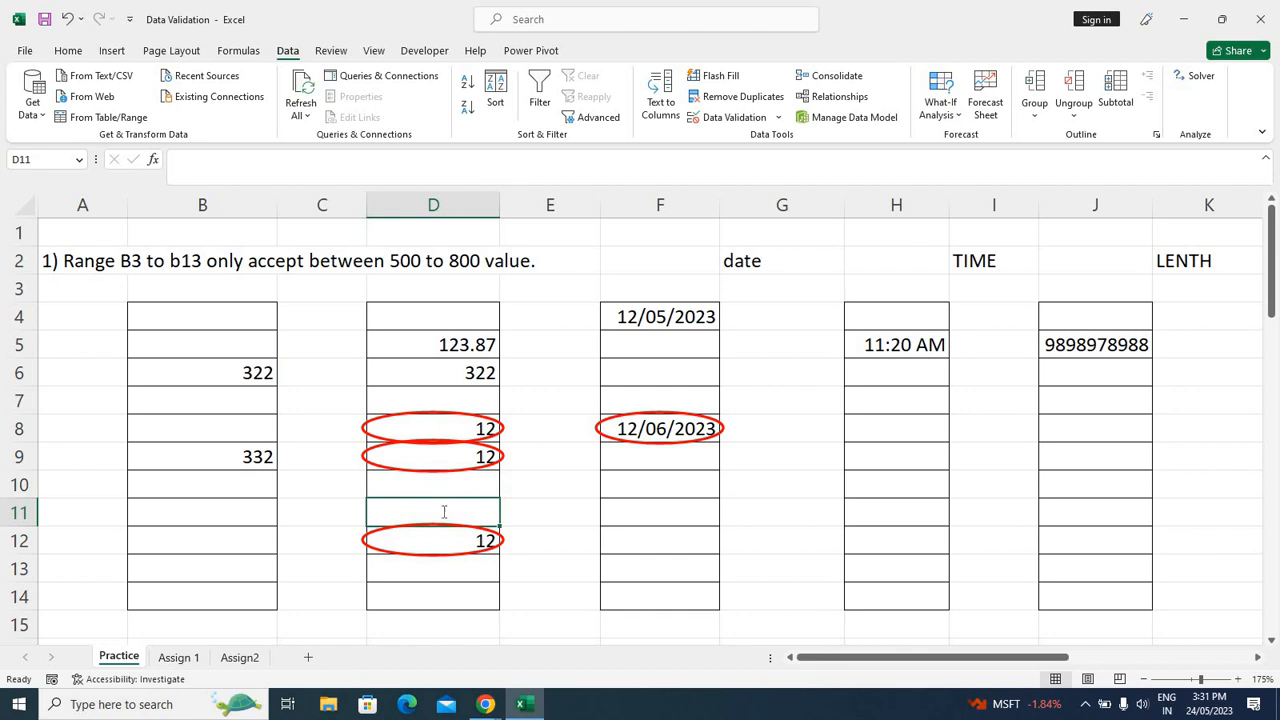
text(12)
key(Return)
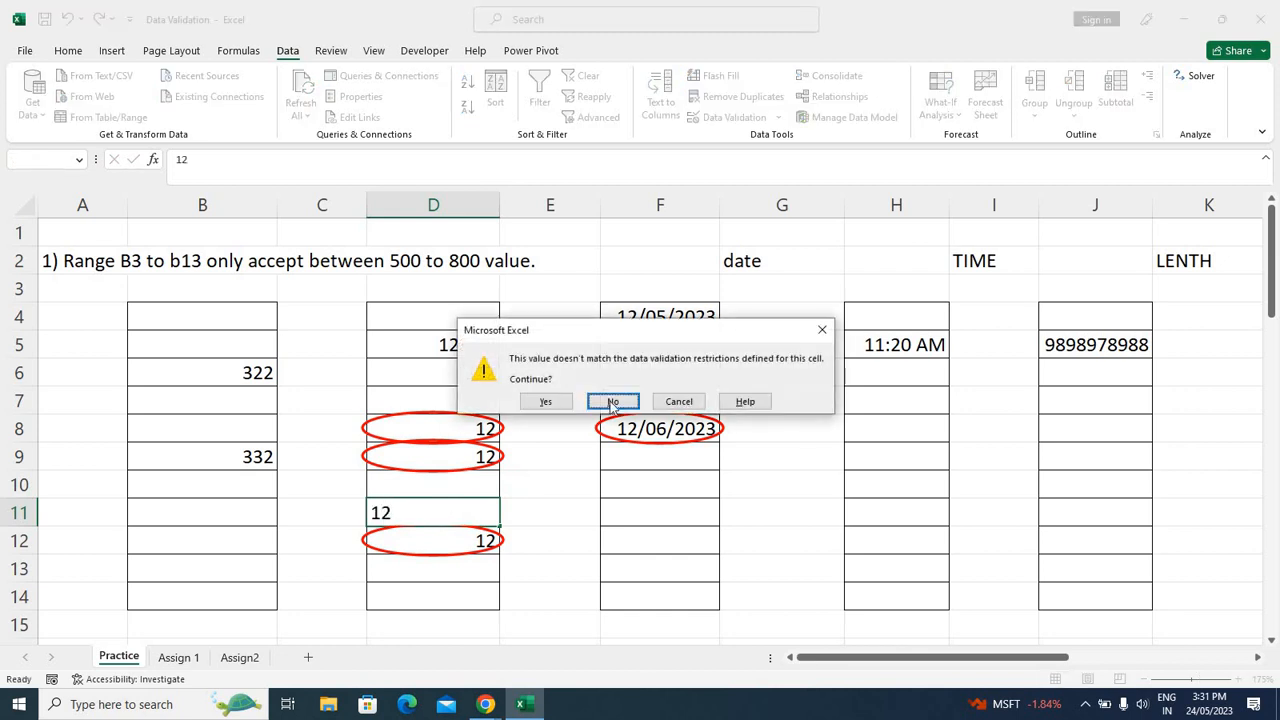
click(679, 401)
Add an input message titled "dfdf" with the text "dfdsfdsfdfdsfdf" to D4:D13, and select D9 to display it
click(645, 452)
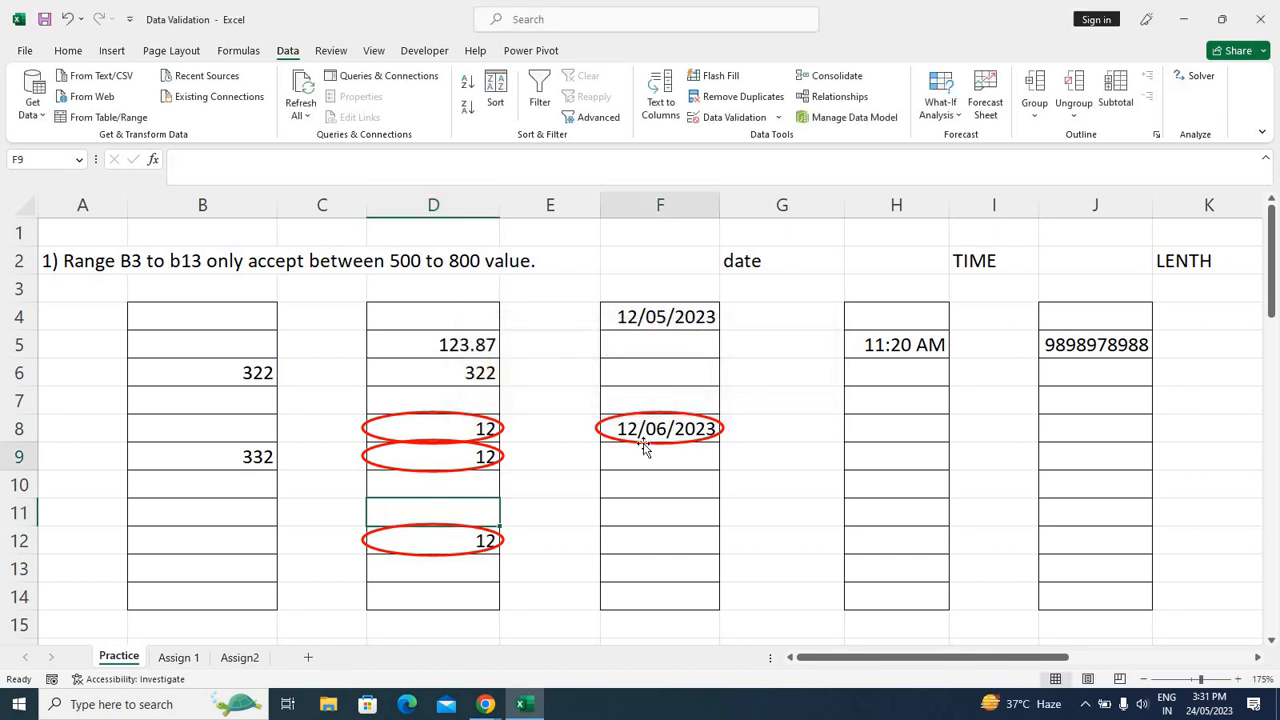
click(453, 343)
drag(461, 318, 463, 569)
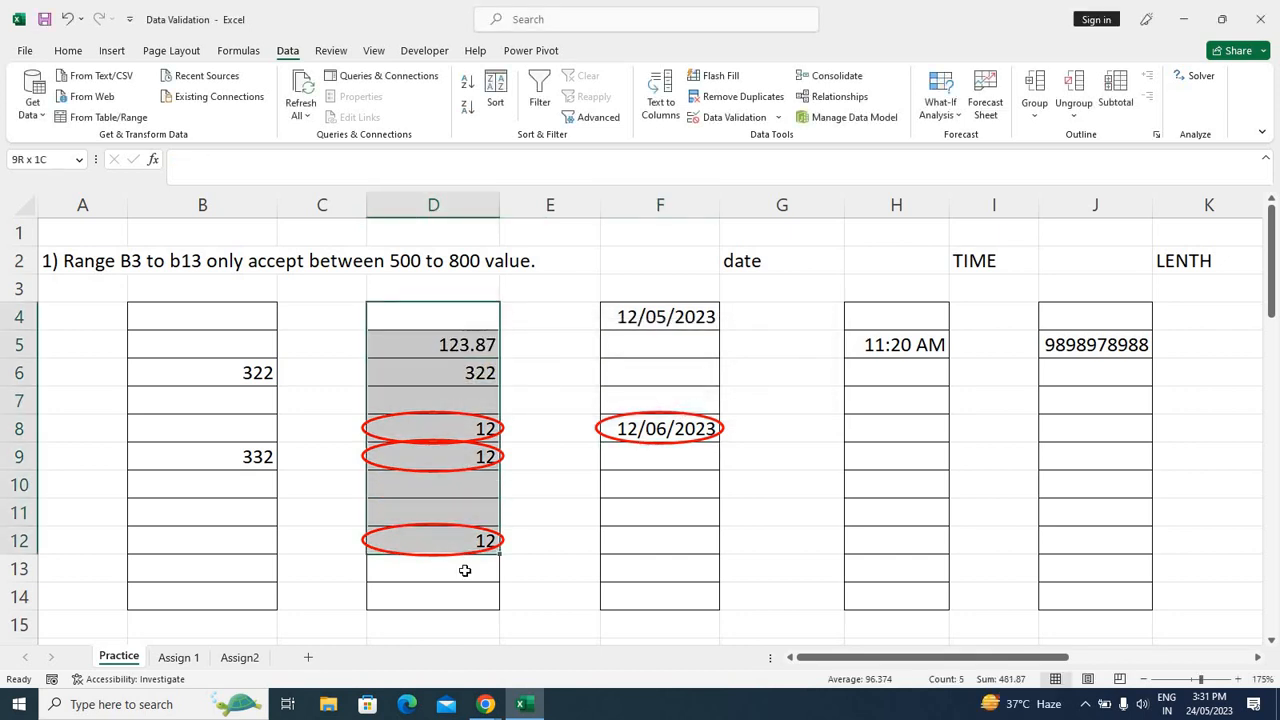
click(732, 117)
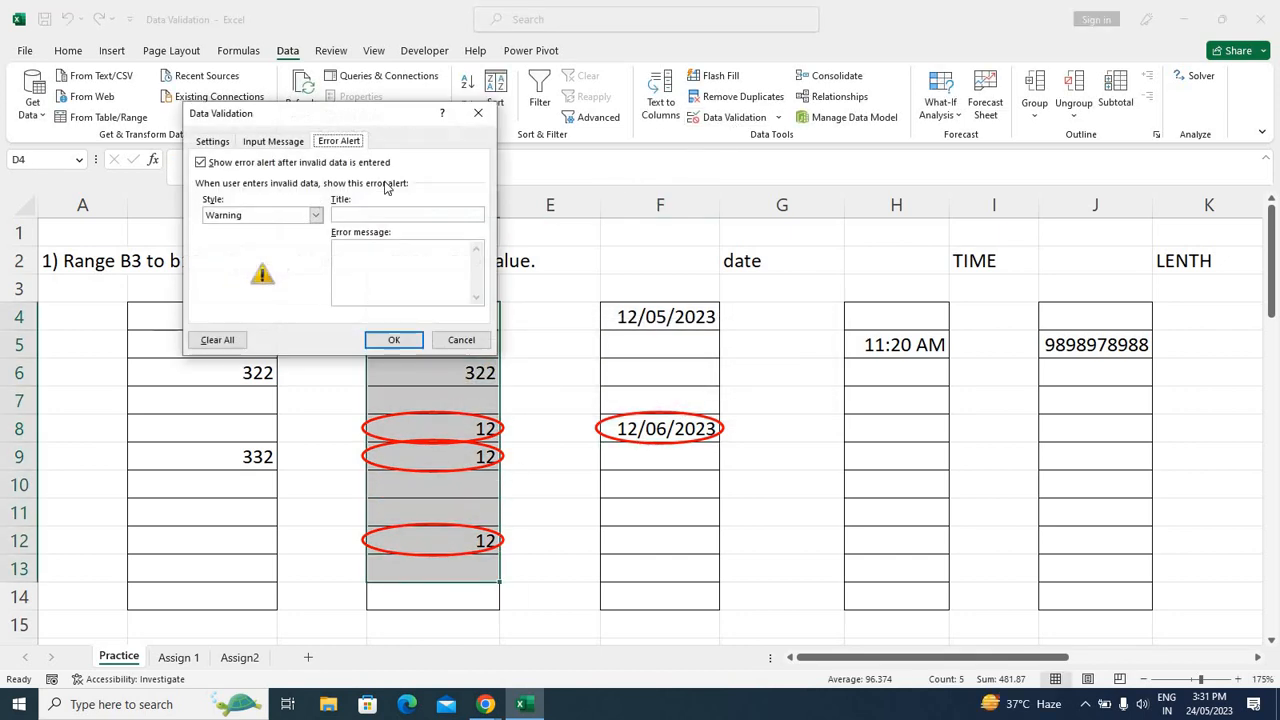
click(273, 143)
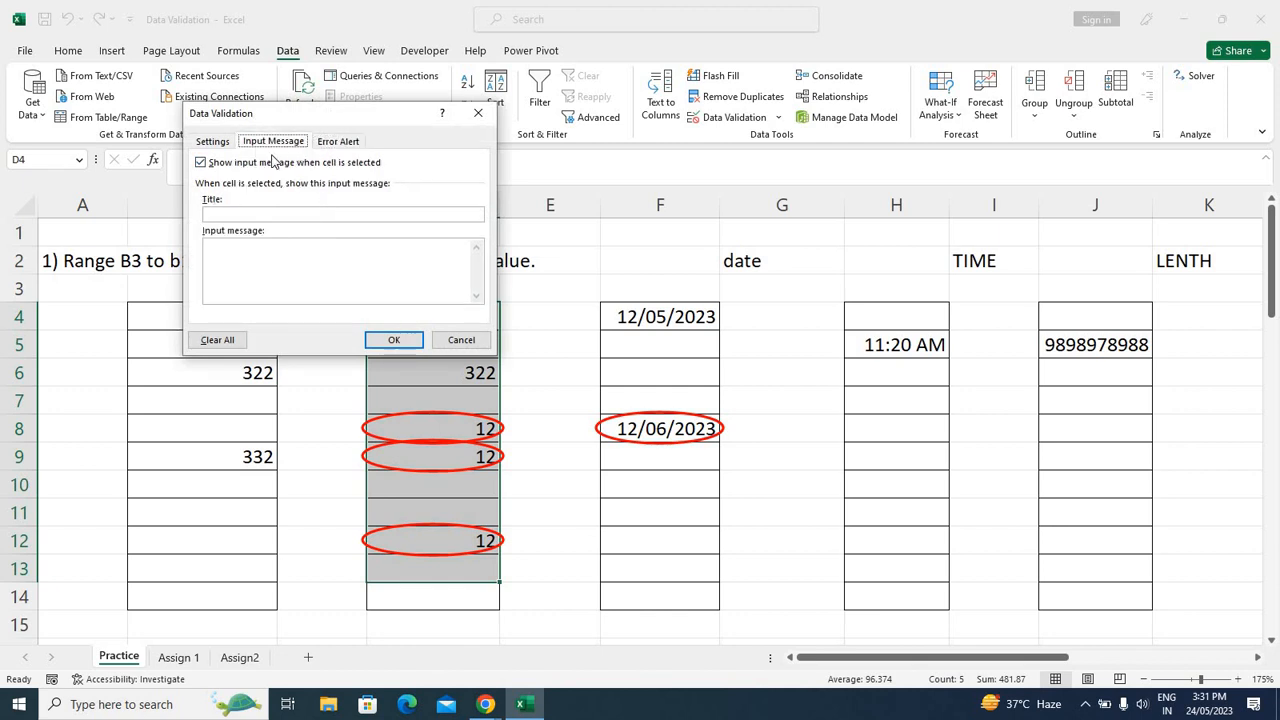
click(256, 211)
text(dfd)
text(dfdsfdsfdfdsfdf)
click(393, 340)
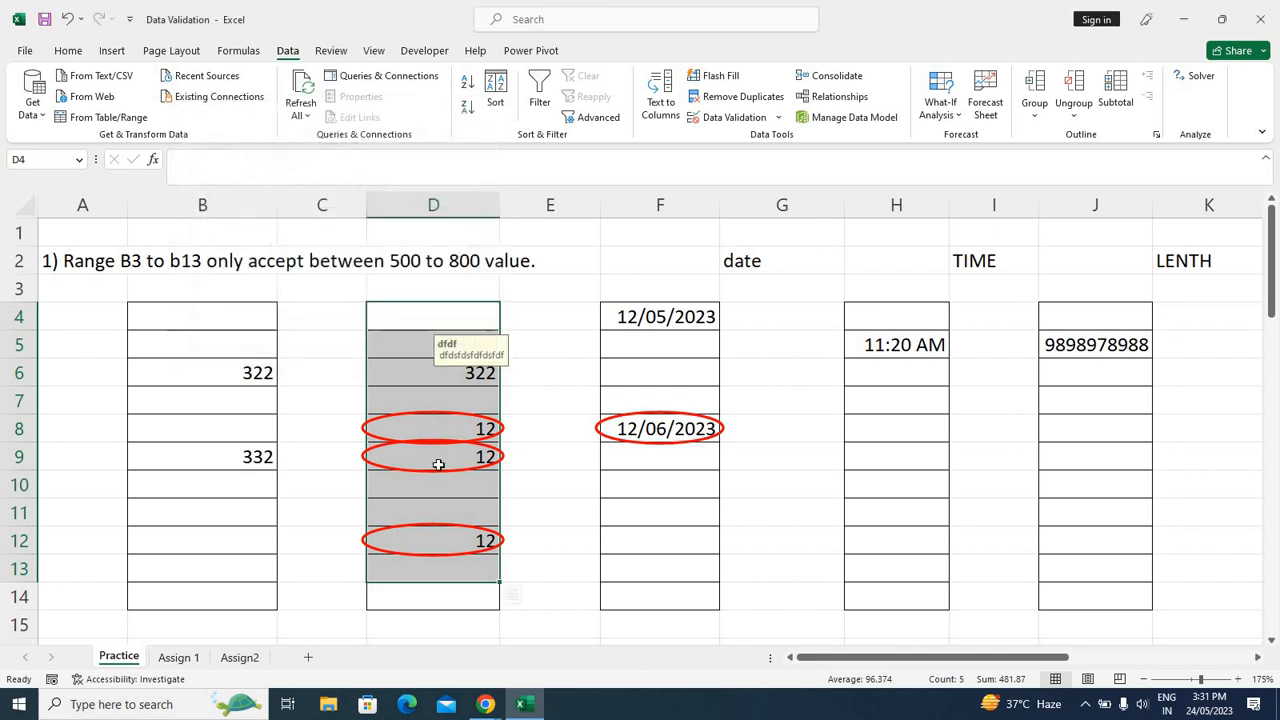
click(438, 466)
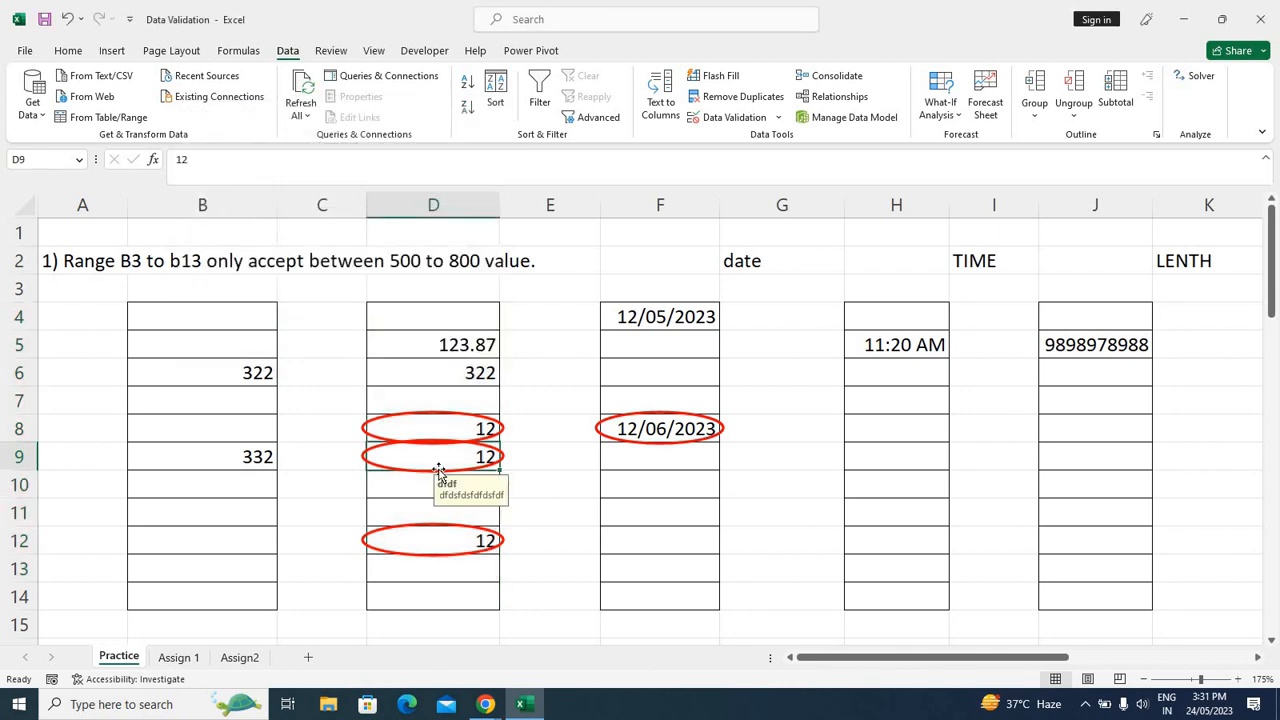